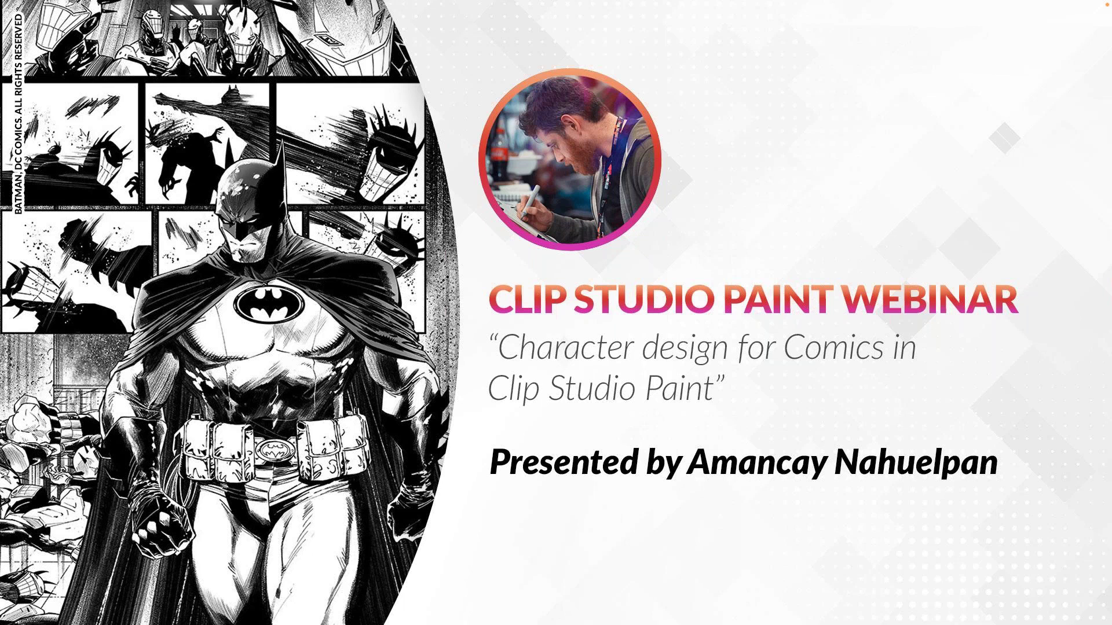
# Step: Advance past the webinar intro slides to the character sheet document in Clip Studio Paint EX
pyautogui.press('Right')
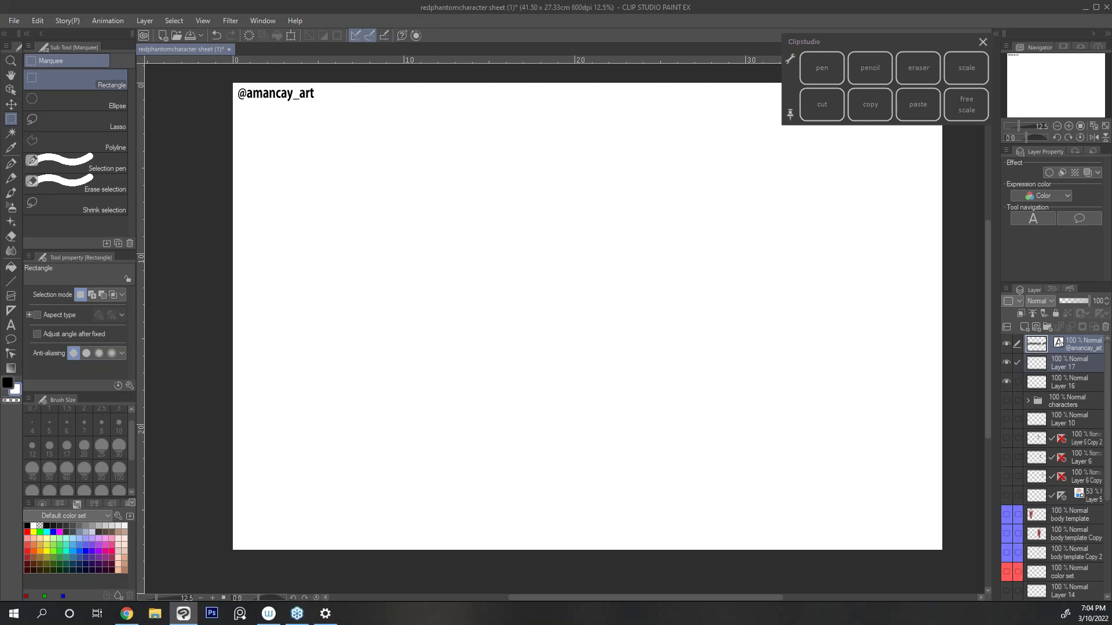
# Step: Show the characters folder and move the Clipstudio panel aside to reveal the full artwork
pyautogui.click(1006, 400)
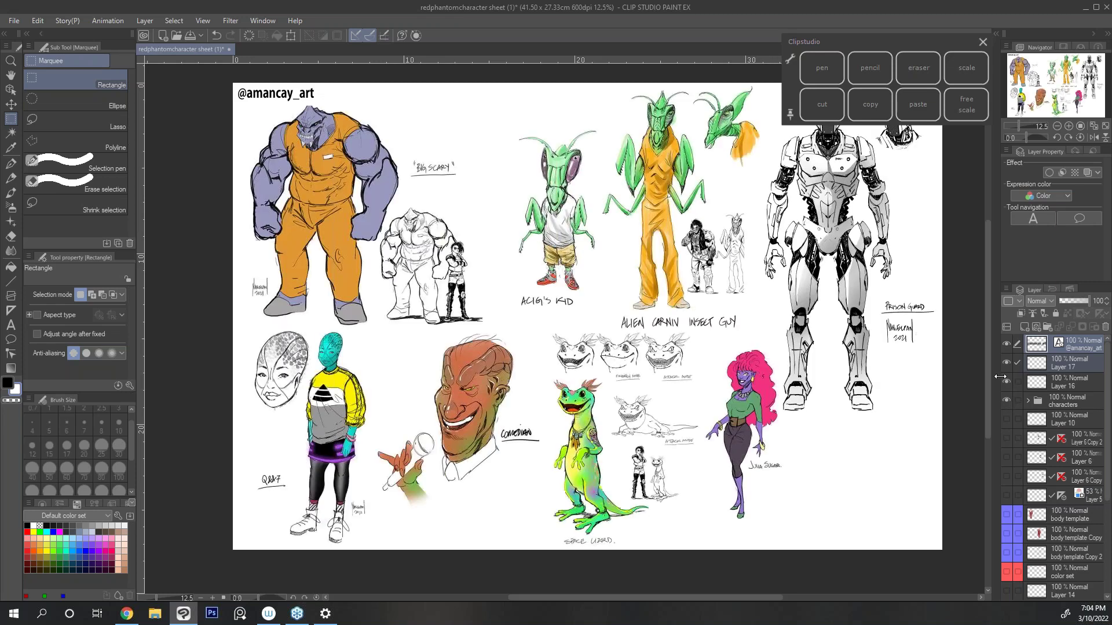
pyautogui.moveTo(954, 43); pyautogui.dragTo(974, 18)
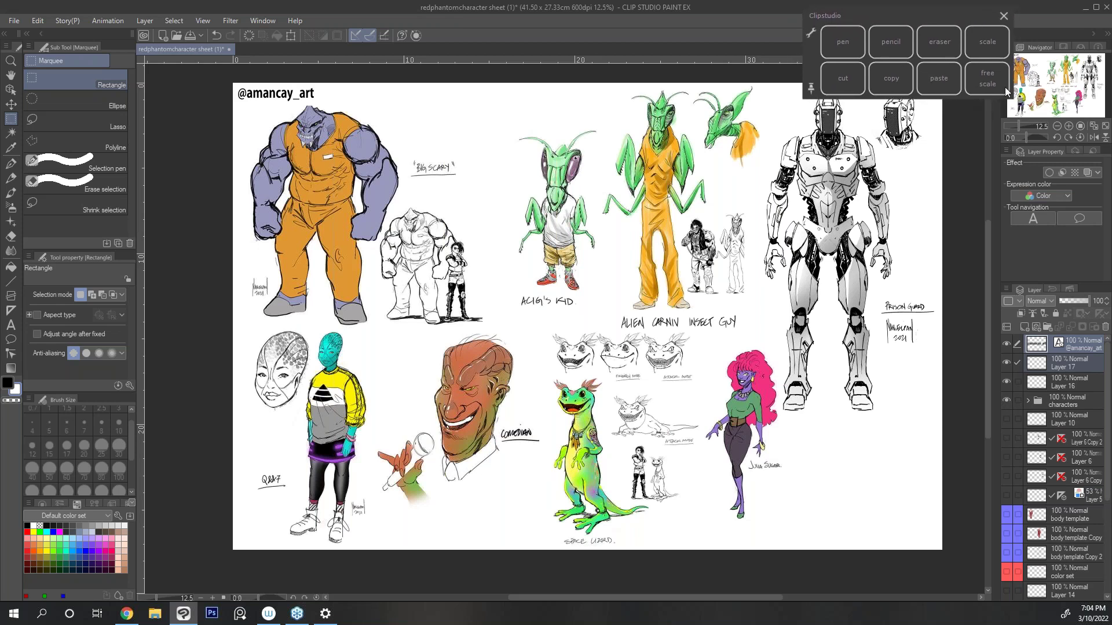
pyautogui.scroll(2, 987, 231)
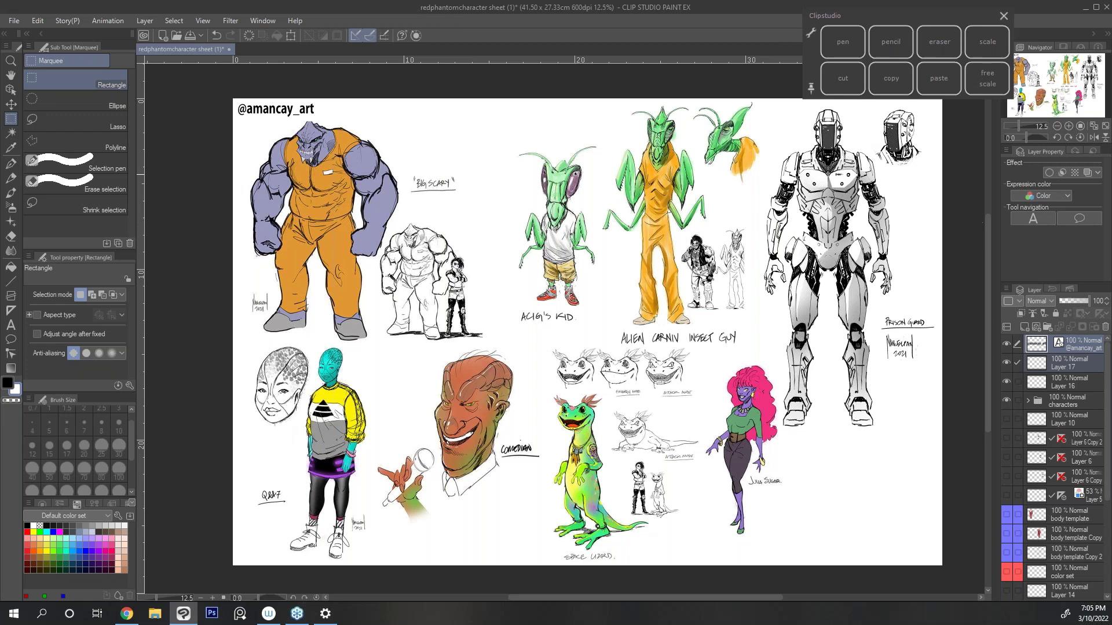
# Step: Zoom in on the robot prison guard with the Navigator, then zoom back out to the whole sheet
pyautogui.click(1062, 130)
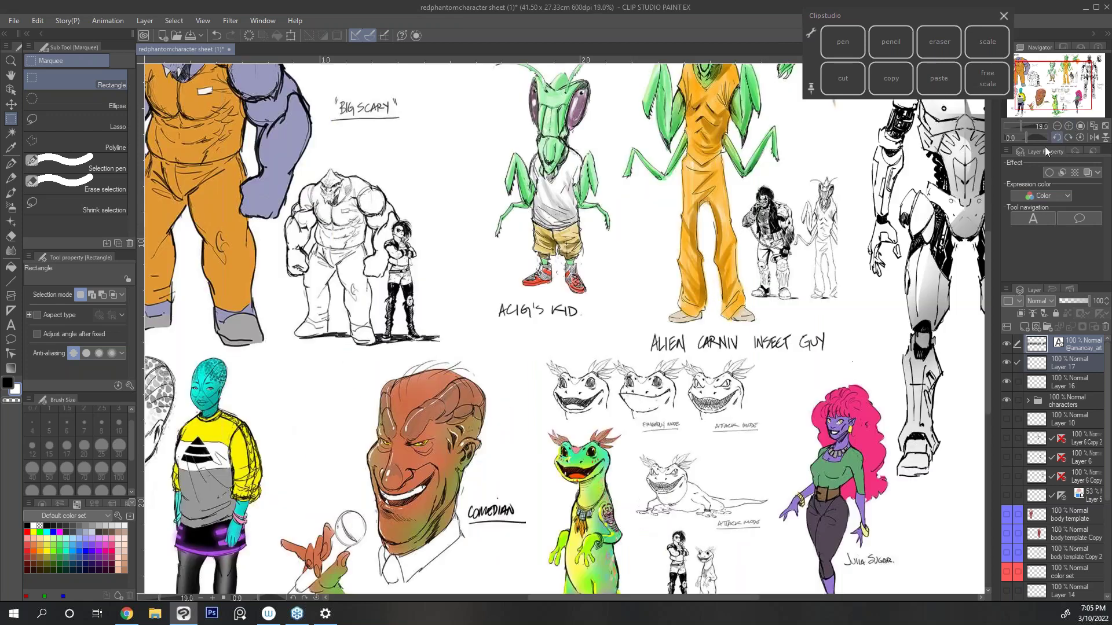
pyautogui.moveTo(1065, 86); pyautogui.dragTo(1087, 77)
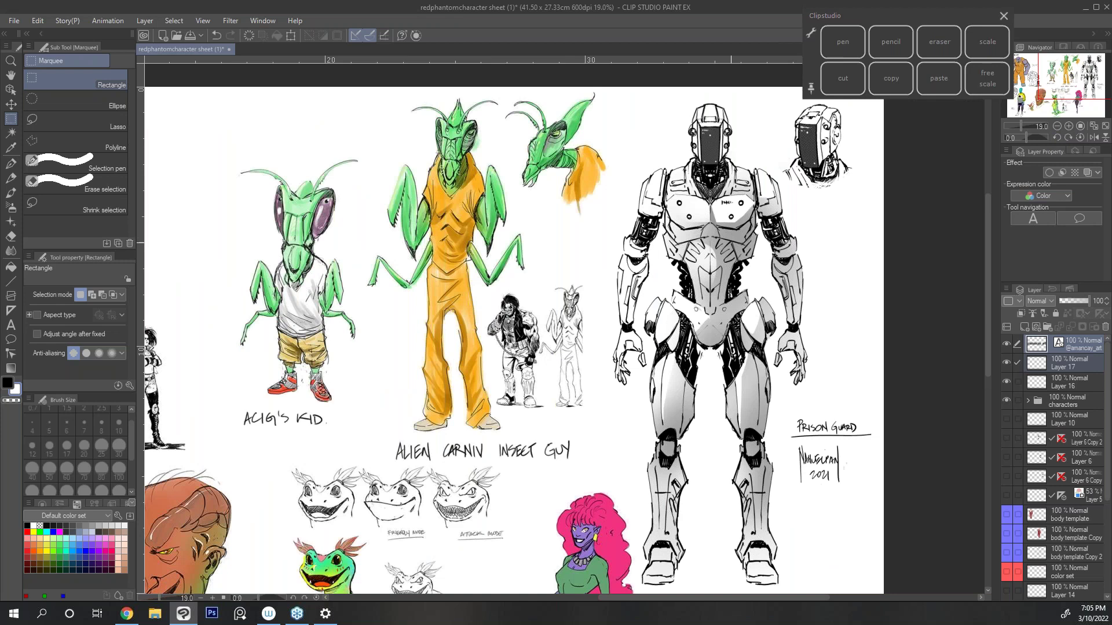
pyautogui.click(1056, 127)
pyautogui.moveTo(1071, 93); pyautogui.dragTo(1054, 102)
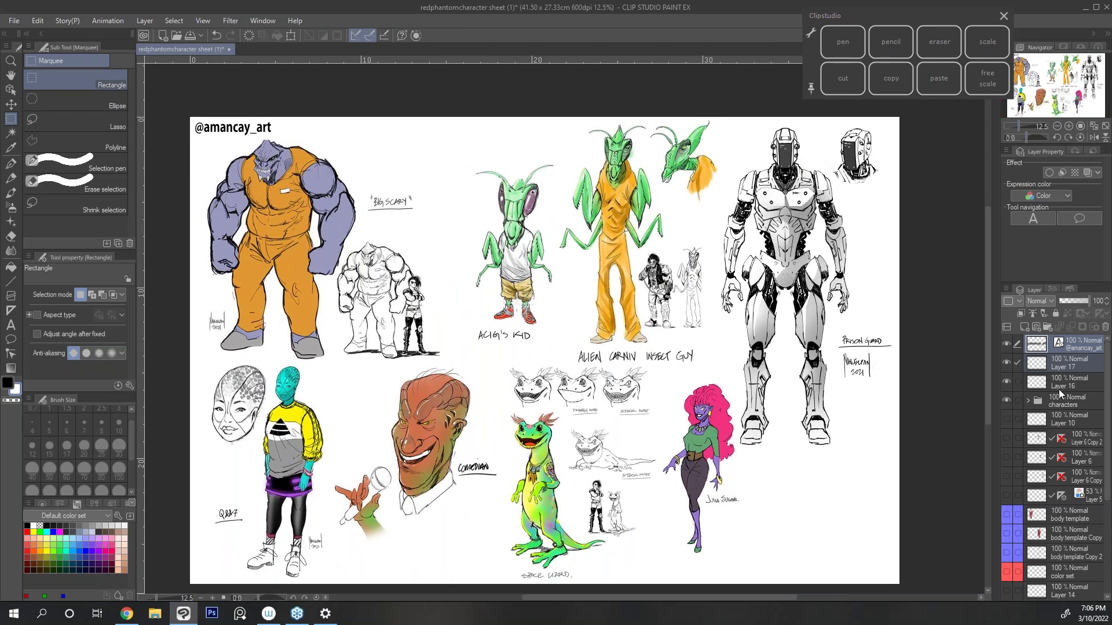
pyautogui.scroll(-1, 1107, 404)
pyautogui.scroll(1, 1107, 404)
# Step: Hide the characters folder and show the Layer 6 inked face sketches
pyautogui.click(1005, 400)
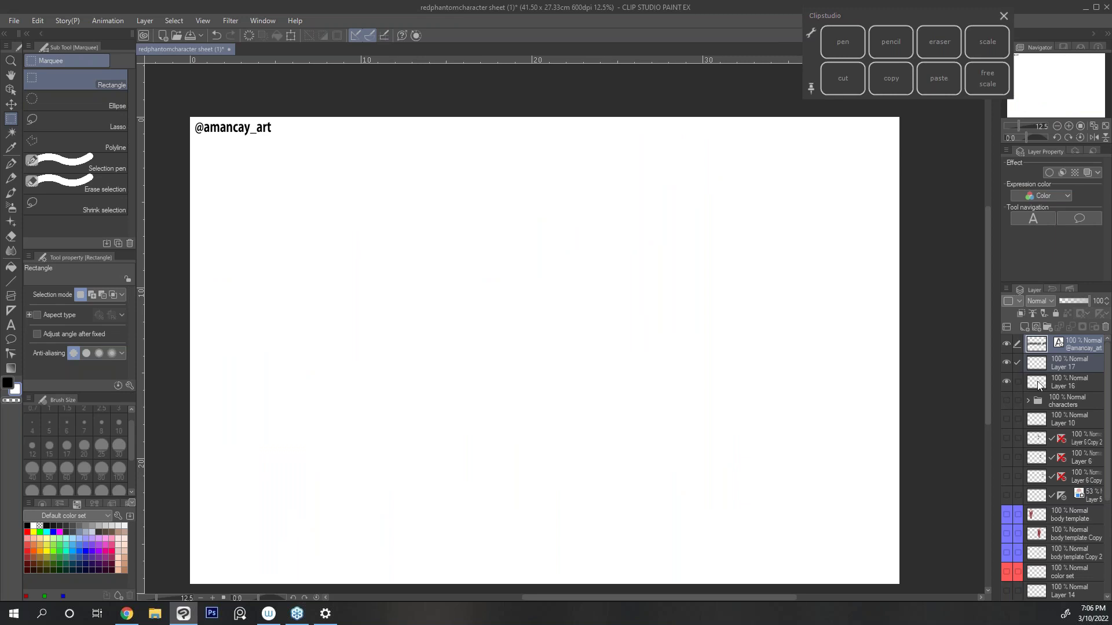
pyautogui.moveTo(1105, 405); pyautogui.dragTo(1105, 414)
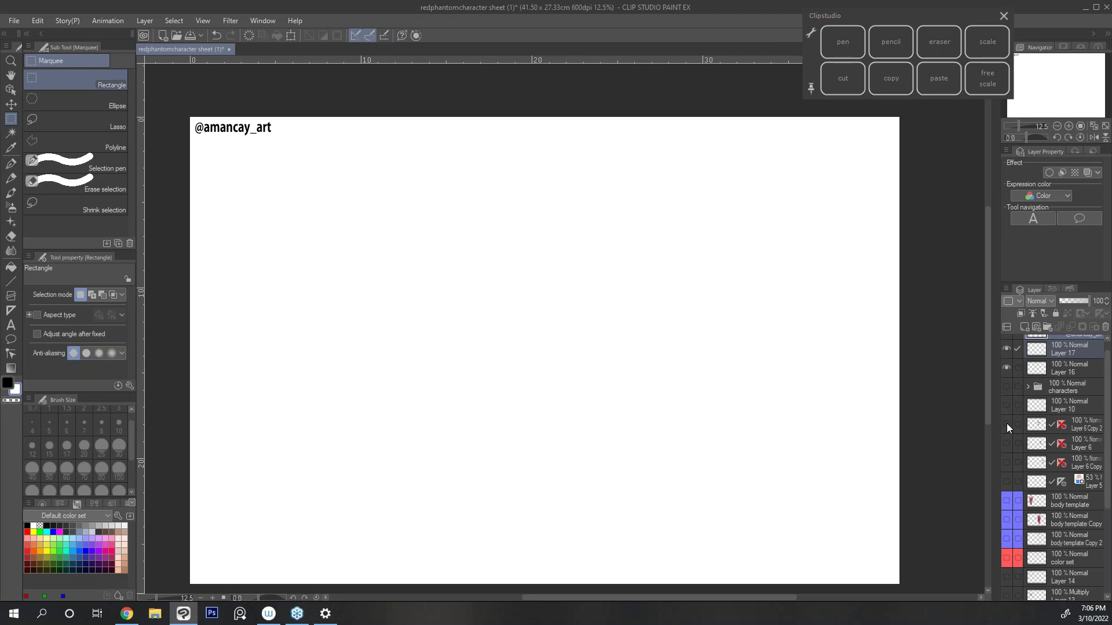
pyautogui.click(1007, 461)
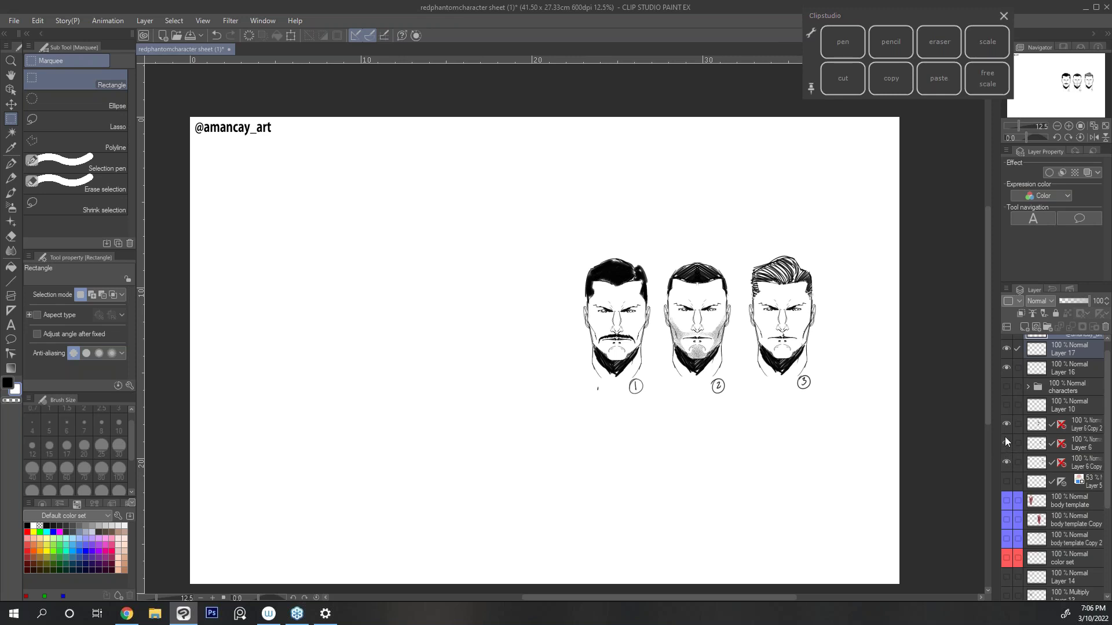
pyautogui.moveTo(987, 411); pyautogui.dragTo(985, 408)
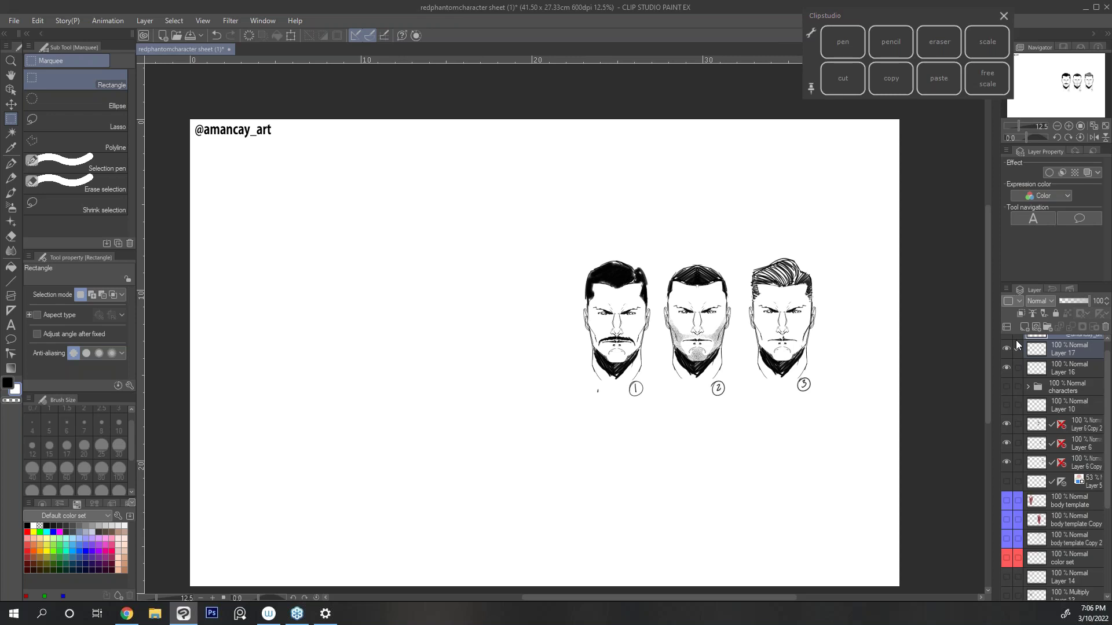
# Step: Zoom in to 19% and pan so the three numbered faces fill the view
pyautogui.click(1068, 125)
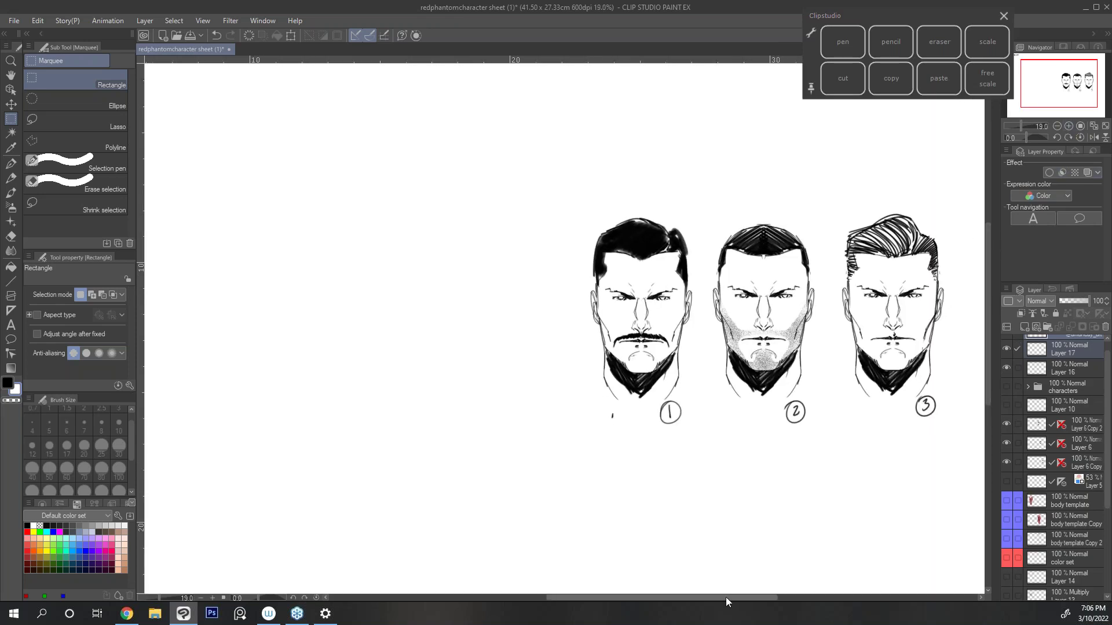
pyautogui.moveTo(726, 596); pyautogui.dragTo(745, 598)
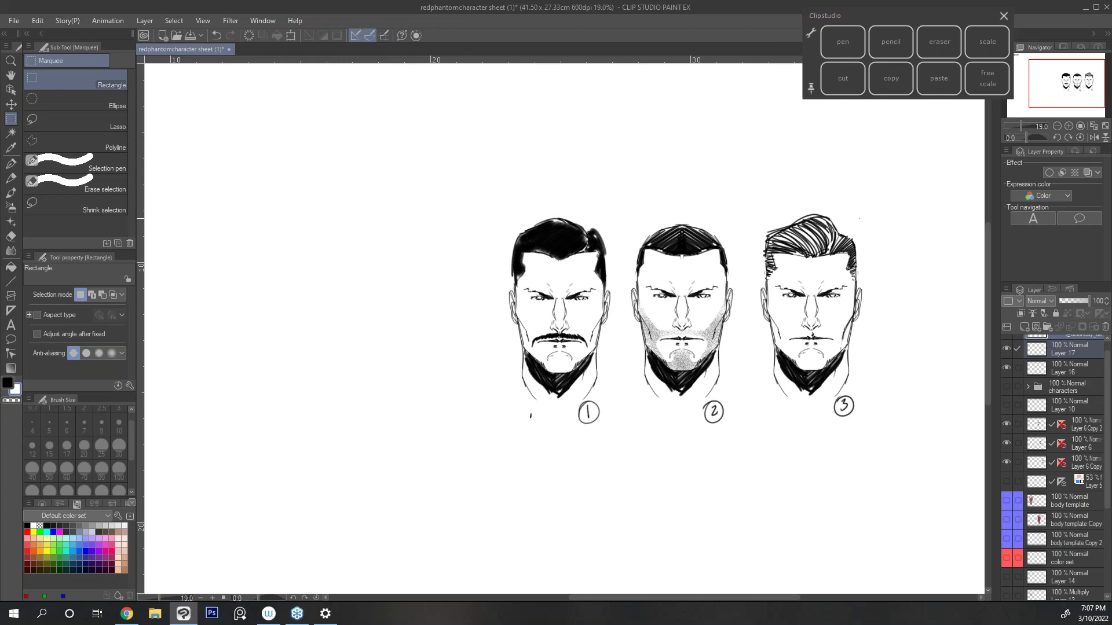
pyautogui.scroll(1, 987, 248)
pyautogui.scroll(-2, 987, 255)
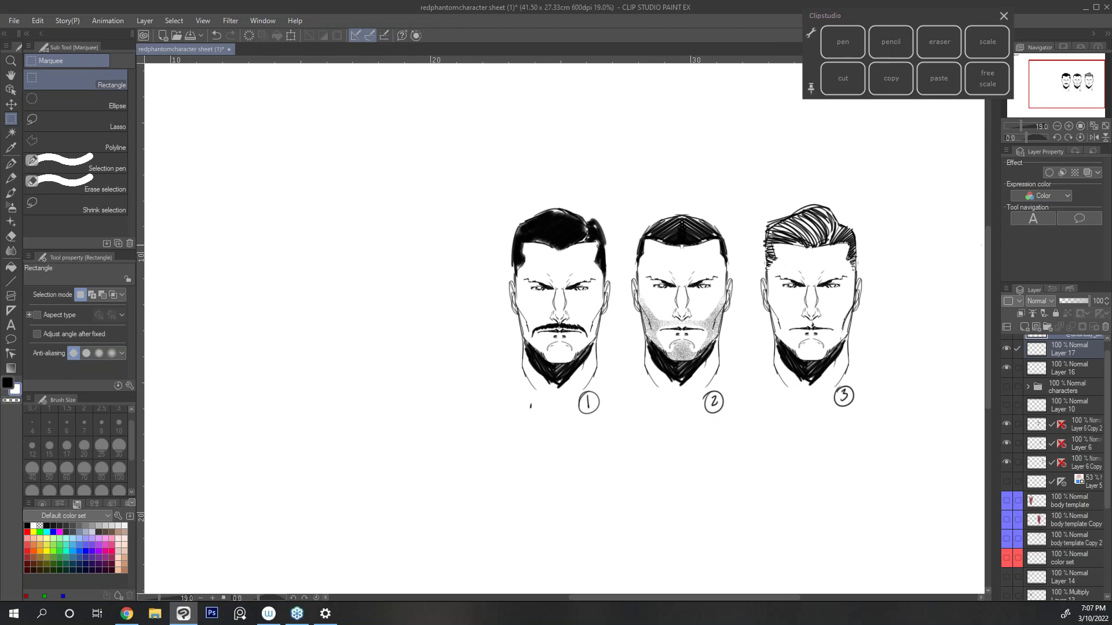
pyautogui.scroll(-2, 988, 252)
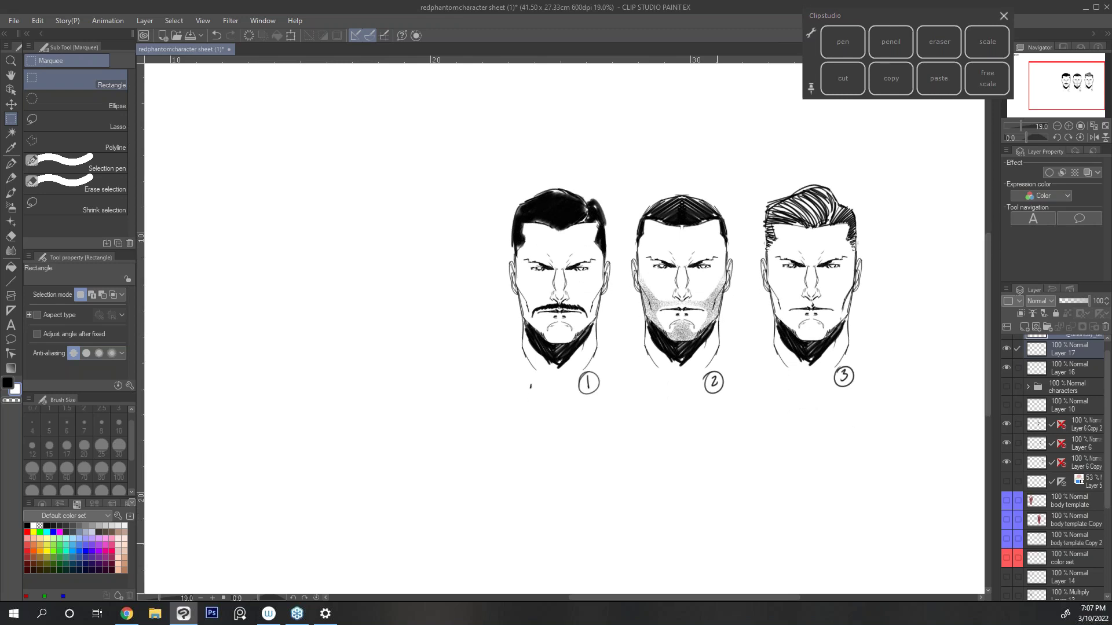
pyautogui.moveTo(718, 596)
pyautogui.mouseDown()
pyautogui.moveTo(734, 596)
pyautogui.moveTo(722, 596)
pyautogui.mouseUp()
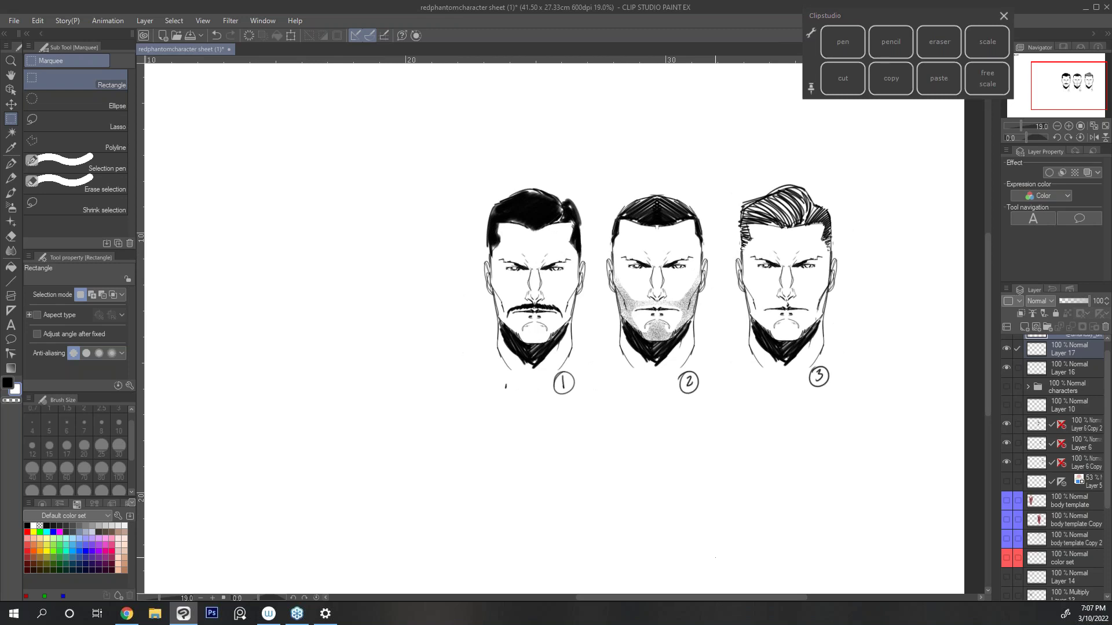
pyautogui.press('space')
pyautogui.moveTo(740, 322); pyautogui.dragTo(766, 329)
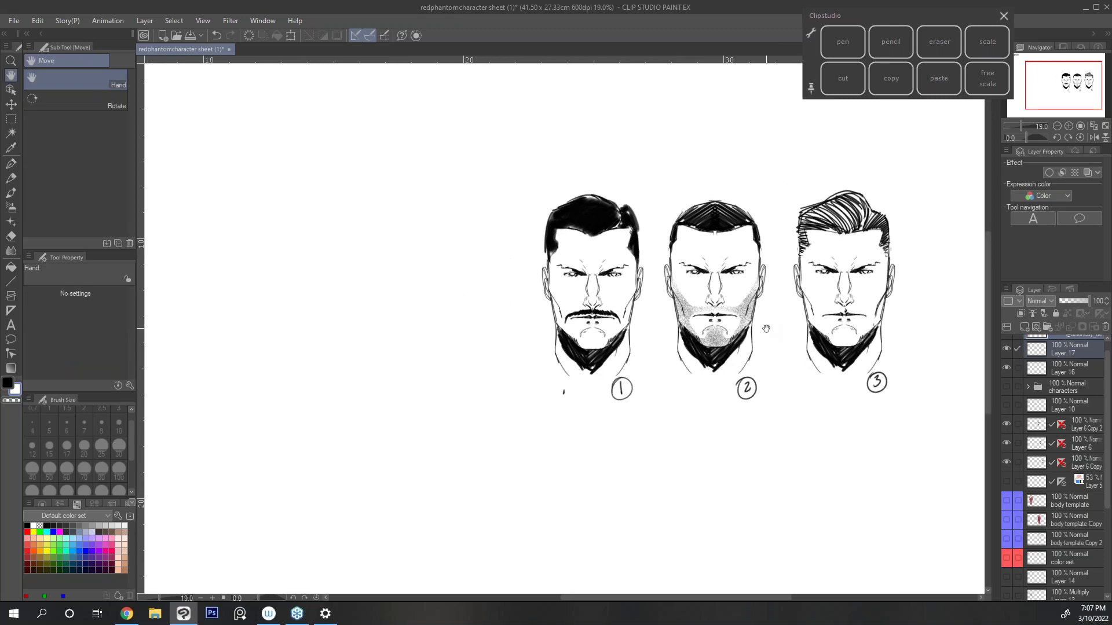
# Step: Set up a new layer with black Darker pencil and a vertical symmetry ruler
pyautogui.click(890, 42)
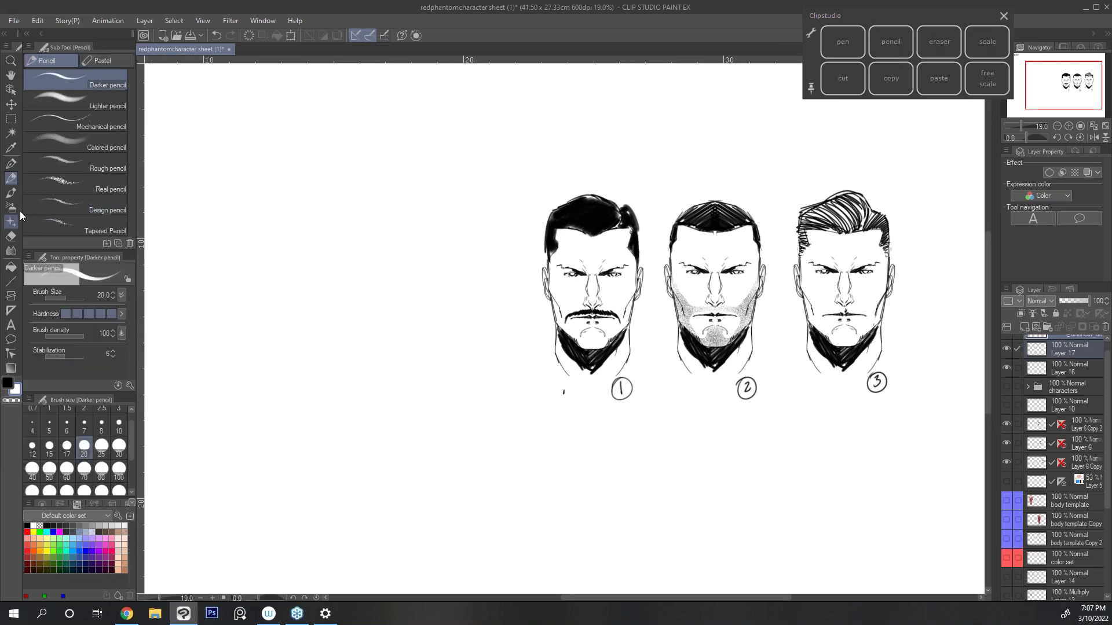
pyautogui.click(11, 311)
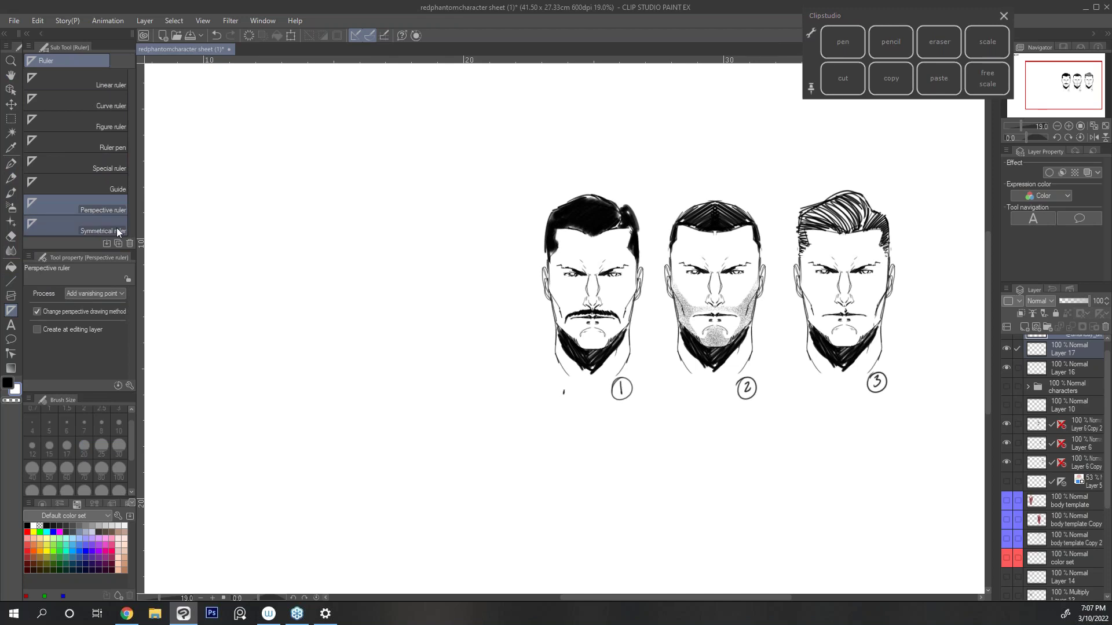
pyautogui.click(116, 227)
pyautogui.moveTo(372, 215); pyautogui.dragTo(373, 418)
pyautogui.click(891, 44)
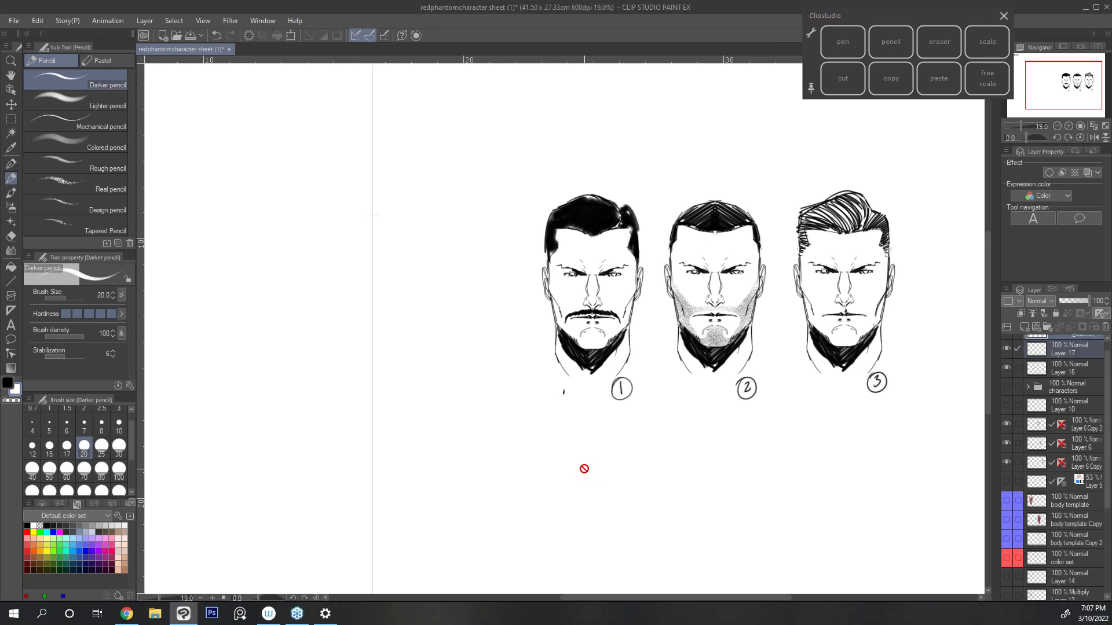
pyautogui.click(9, 385)
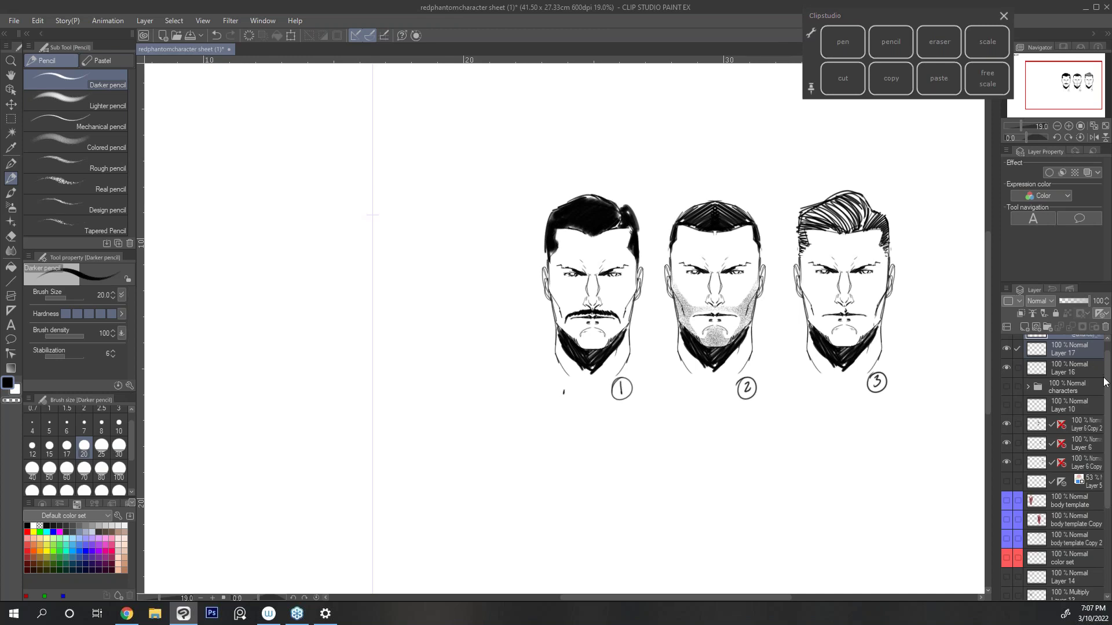
pyautogui.scroll(1, 1105, 374)
pyautogui.click(1036, 328)
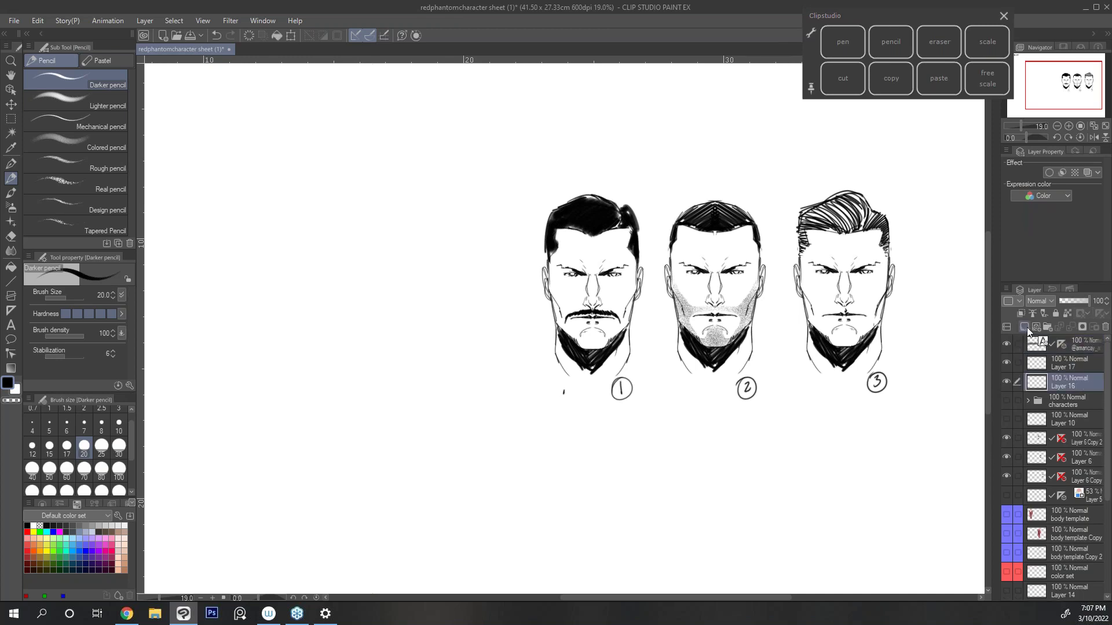
pyautogui.click(11, 311)
pyautogui.moveTo(420, 204); pyautogui.dragTo(422, 407)
pyautogui.click(891, 42)
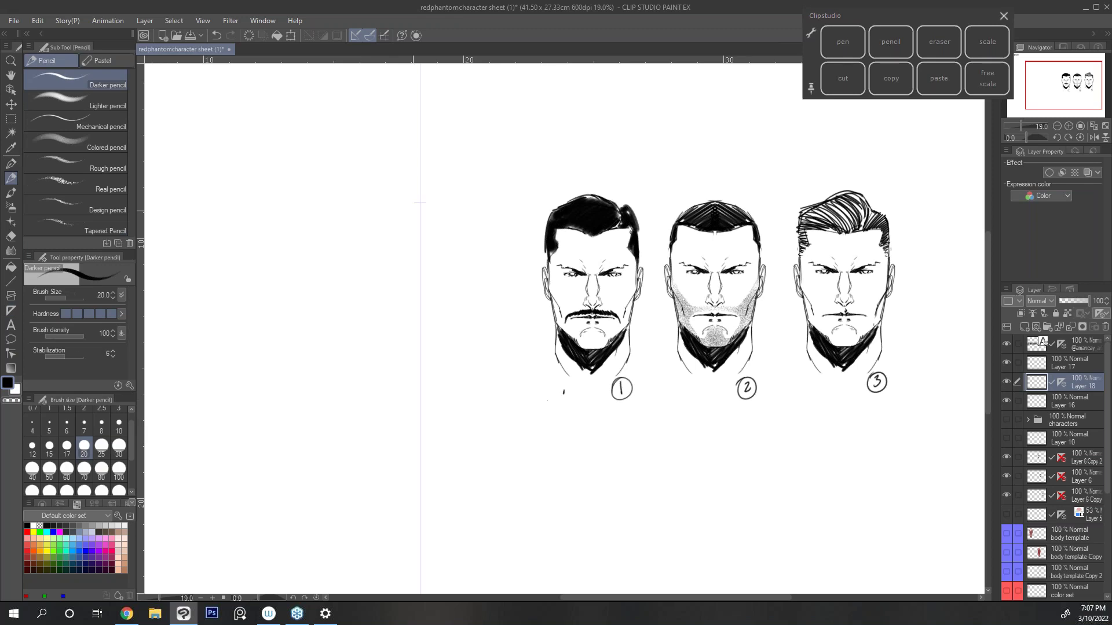
# Step: Sketch the mirrored bald head outline, nose and eyebrows left of the studies
pyautogui.moveTo(416, 216)
pyautogui.mouseDown()
pyautogui.moveTo(455, 237)
pyautogui.moveTo(382, 242)
pyautogui.moveTo(380, 265)
pyautogui.mouseUp()
pyautogui.click(11, 310)
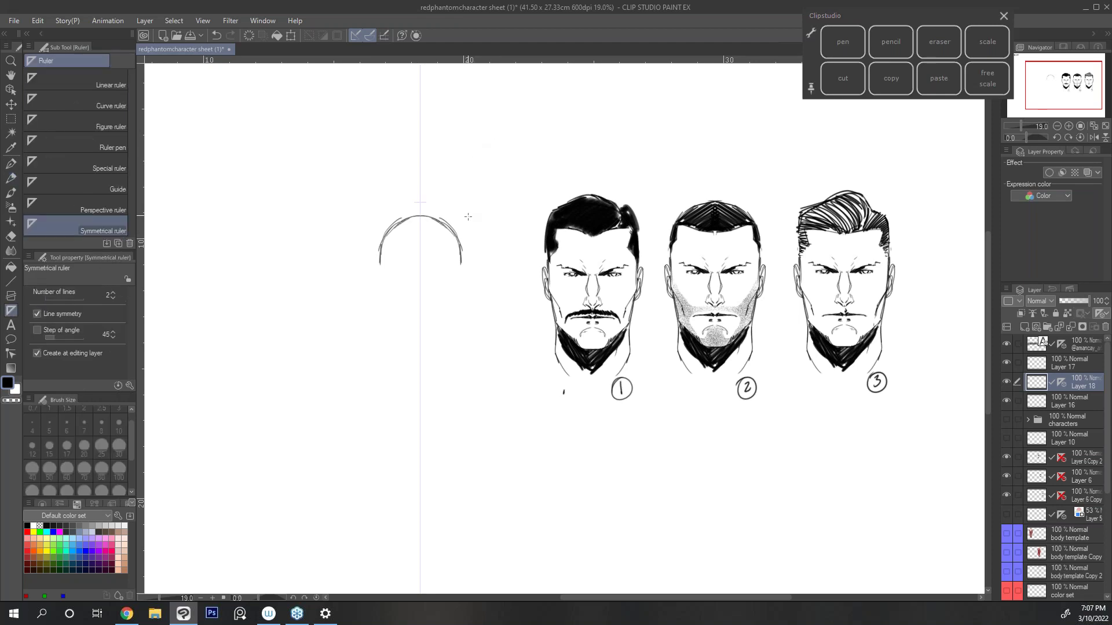
pyautogui.click(878, 40)
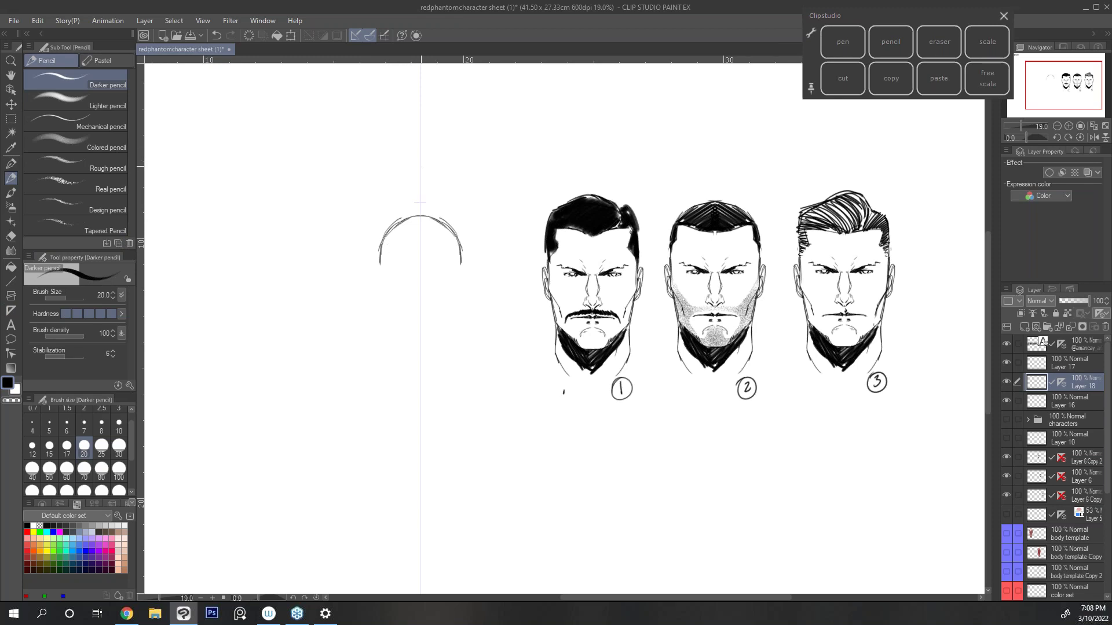
pyautogui.moveTo(429, 217); pyautogui.dragTo(412, 215)
pyautogui.moveTo(383, 240); pyautogui.dragTo(379, 253)
pyautogui.moveTo(463, 251); pyautogui.dragTo(462, 264)
pyautogui.moveTo(380, 252); pyautogui.dragTo(378, 264)
pyautogui.moveTo(414, 275); pyautogui.dragTo(428, 300)
pyautogui.moveTo(416, 281); pyautogui.dragTo(413, 300)
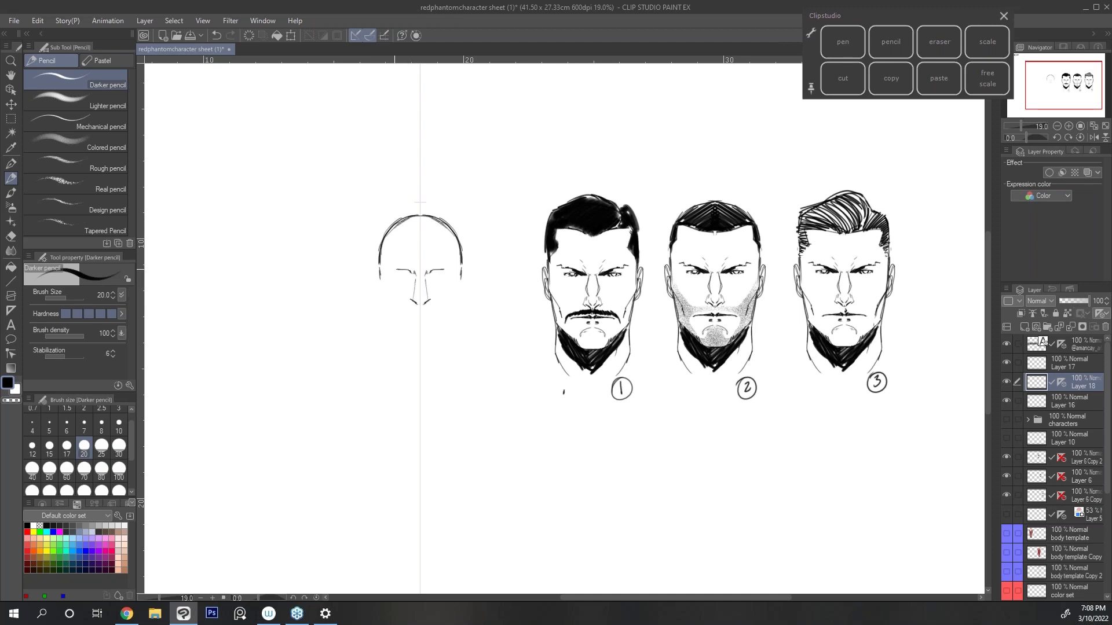
pyautogui.moveTo(392, 271); pyautogui.dragTo(435, 266)
pyautogui.moveTo(382, 262)
pyautogui.mouseDown()
pyautogui.moveTo(389, 231)
pyautogui.moveTo(413, 212)
pyautogui.moveTo(382, 251)
pyautogui.moveTo(382, 270)
pyautogui.mouseUp()
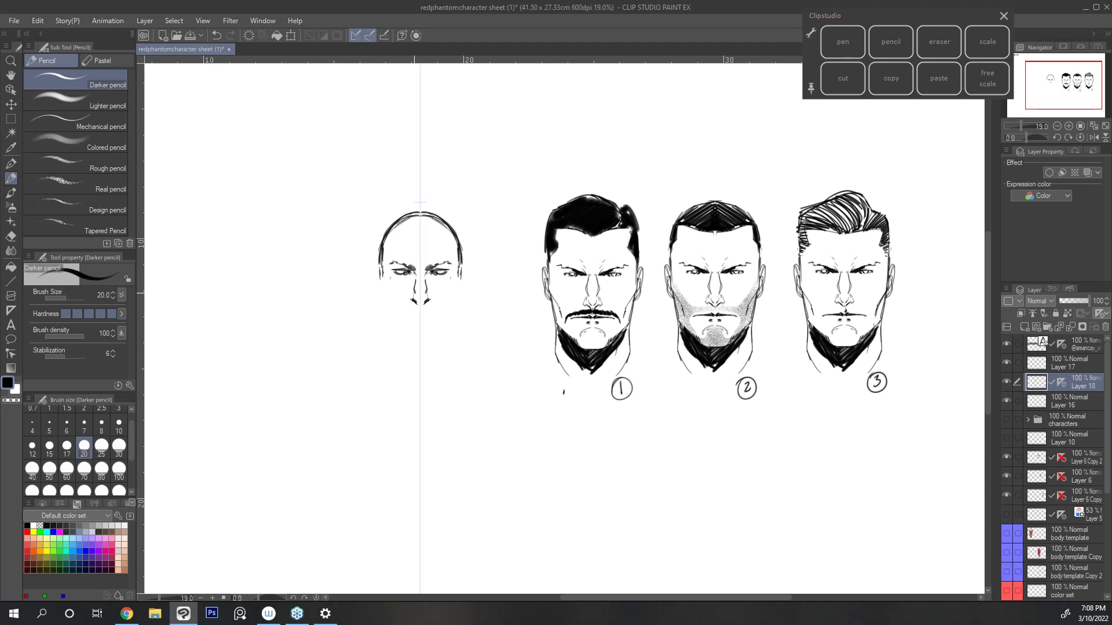
# Step: Add cheeks, ears, mouth, jaw, darker eyes, neck and shoulder lines to the bald head
pyautogui.moveTo(383, 285)
pyautogui.mouseDown()
pyautogui.moveTo(394, 299)
pyautogui.moveTo(382, 289)
pyautogui.mouseUp()
pyautogui.moveTo(382, 284)
pyautogui.mouseDown()
pyautogui.moveTo(395, 298)
pyautogui.moveTo(388, 314)
pyautogui.moveTo(420, 336)
pyautogui.moveTo(388, 315)
pyautogui.mouseUp()
pyautogui.moveTo(381, 267); pyautogui.dragTo(382, 299)
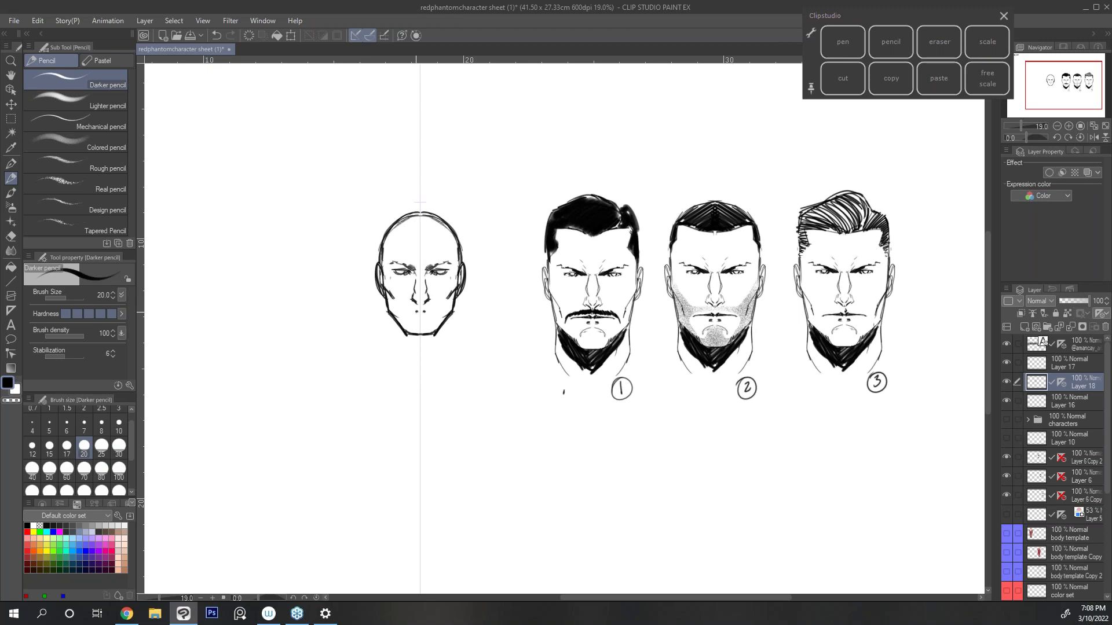
pyautogui.moveTo(405, 313); pyautogui.dragTo(413, 313)
pyautogui.moveTo(383, 296); pyautogui.dragTo(385, 333)
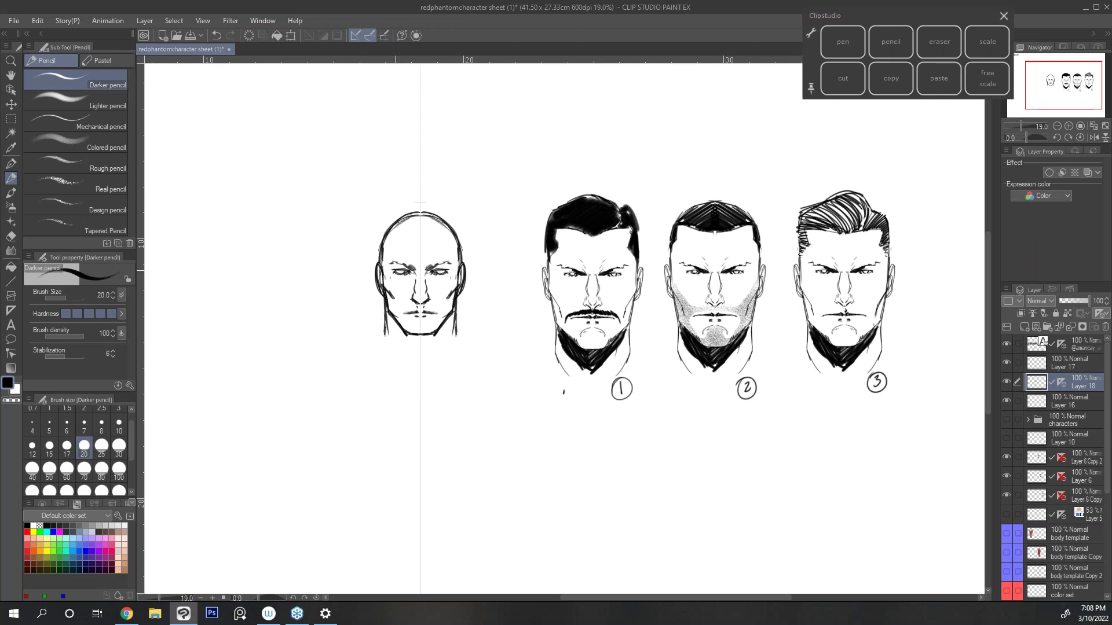
pyautogui.moveTo(395, 271); pyautogui.dragTo(406, 269)
pyautogui.moveTo(384, 335); pyautogui.dragTo(400, 358)
pyautogui.moveTo(383, 327)
pyautogui.mouseDown()
pyautogui.moveTo(369, 349)
pyautogui.moveTo(406, 347)
pyautogui.moveTo(417, 360)
pyautogui.moveTo(422, 344)
pyautogui.moveTo(421, 355)
pyautogui.mouseUp()
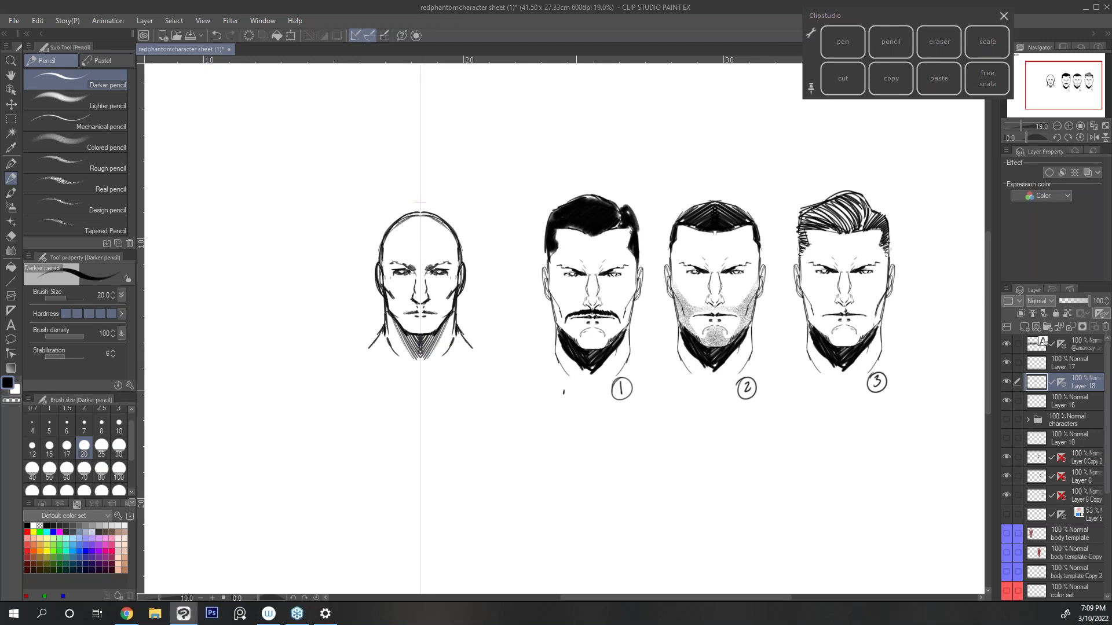
pyautogui.press('h')
pyautogui.moveTo(519, 363); pyautogui.dragTo(592, 367)
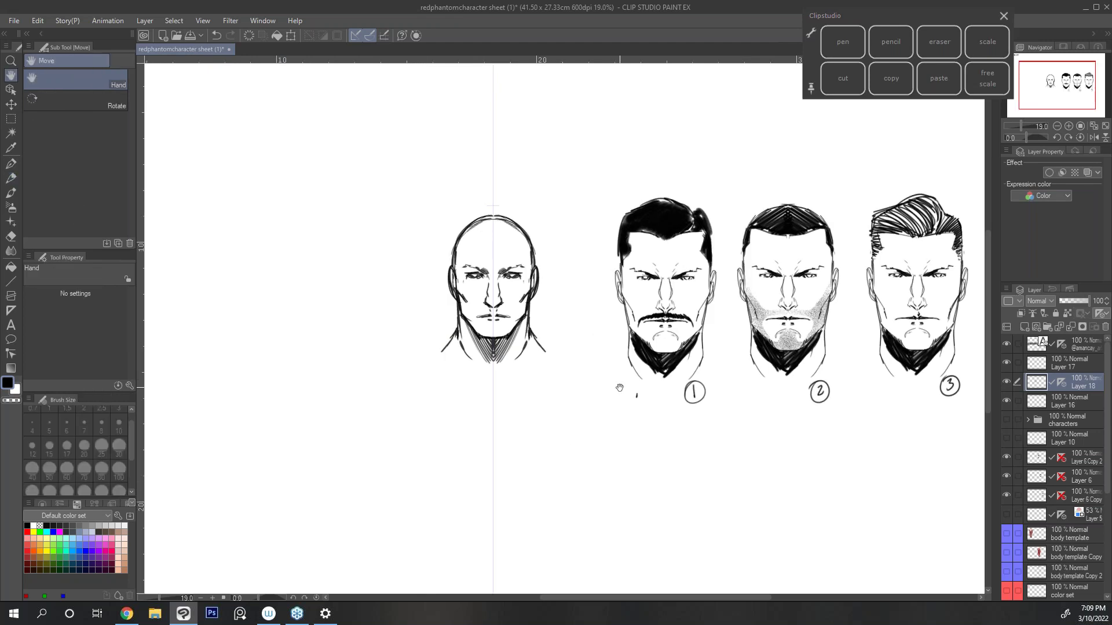
# Step: Hide the symmetry ruler, lasso the bald head, and copy-paste it onto a new layer
pyautogui.rightClick(1060, 382)
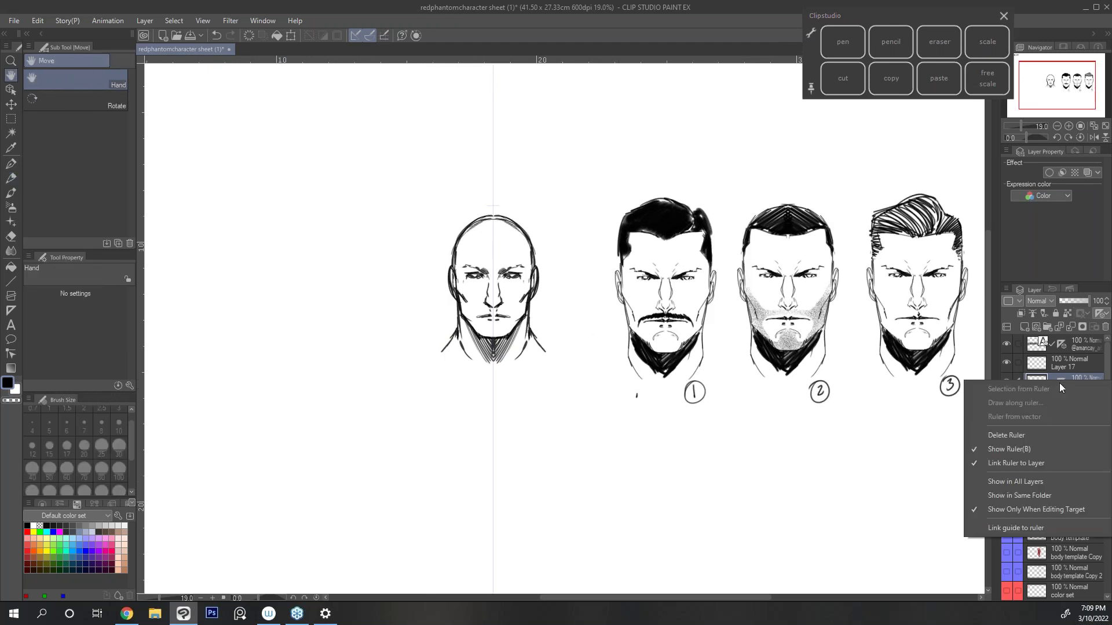
pyautogui.click(1006, 450)
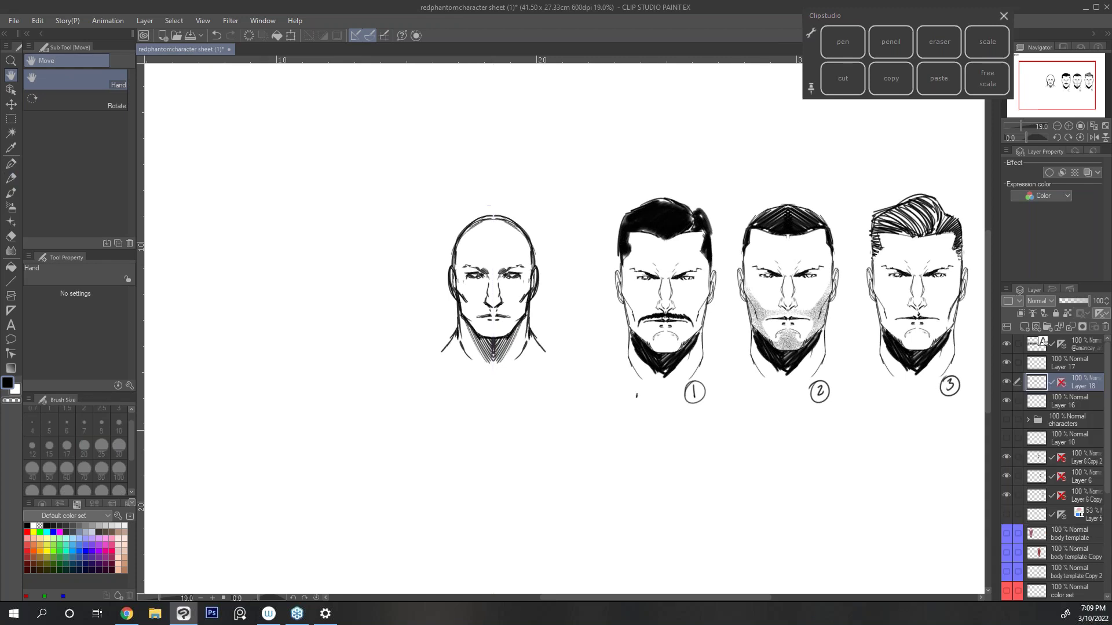
pyautogui.click(11, 119)
pyautogui.click(65, 126)
pyautogui.moveTo(561, 231)
pyautogui.mouseDown()
pyautogui.moveTo(460, 196)
pyautogui.moveTo(590, 267)
pyautogui.moveTo(559, 229)
pyautogui.mouseUp()
pyautogui.click(893, 80)
pyautogui.click(939, 78)
pyautogui.hotkey('ctrl', 'd')
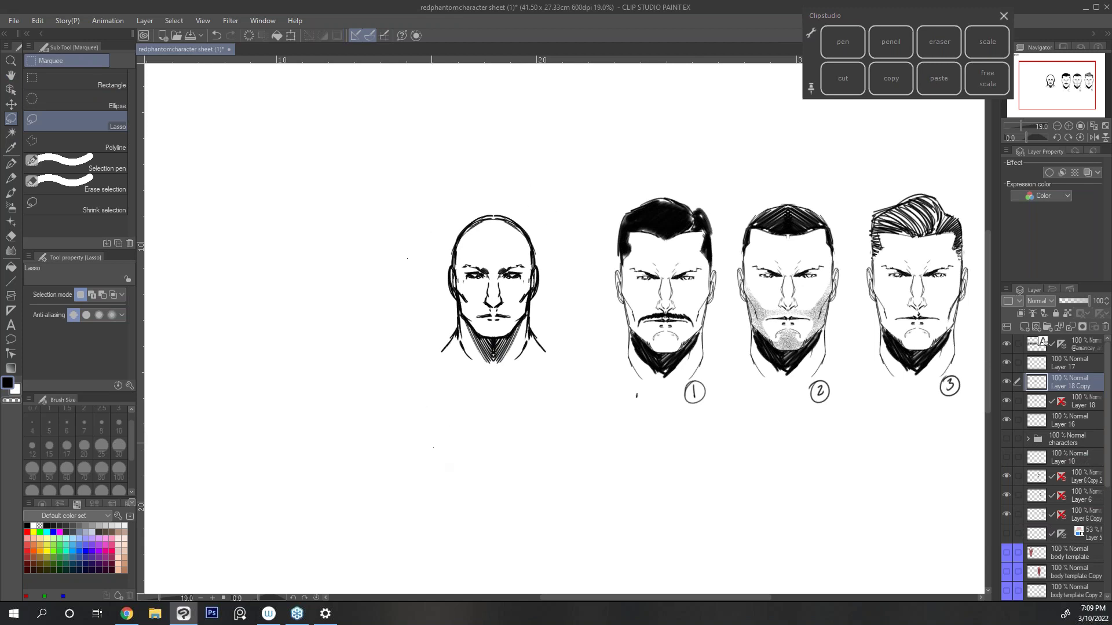
# Step: Slide the duplicate head left of the original and return to the pencil
pyautogui.click(11, 104)
pyautogui.moveTo(652, 370); pyautogui.dragTo(562, 377)
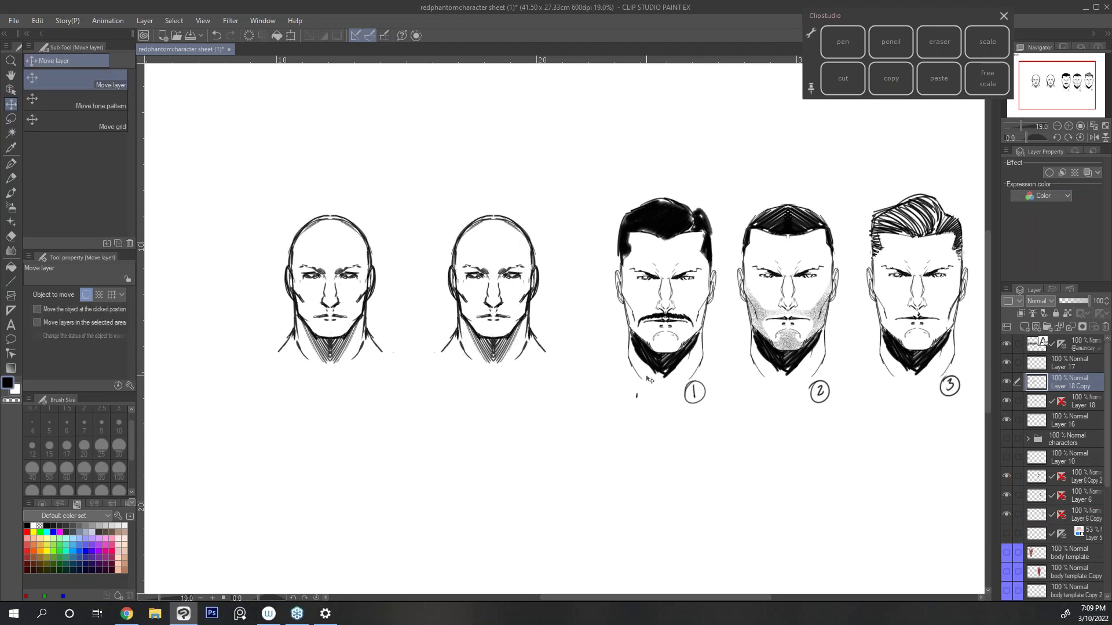
pyautogui.click(891, 42)
pyautogui.press('space')
pyautogui.moveTo(797, 316)
pyautogui.mouseDown()
pyautogui.moveTo(762, 320)
pyautogui.moveTo(832, 341)
pyautogui.mouseUp()
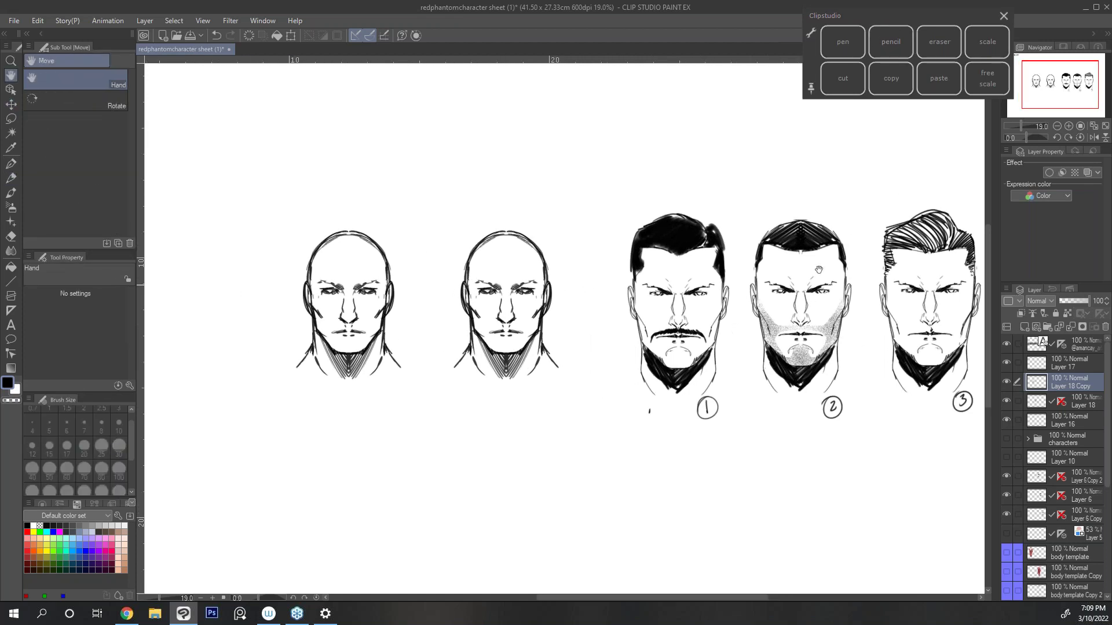
pyautogui.click(891, 42)
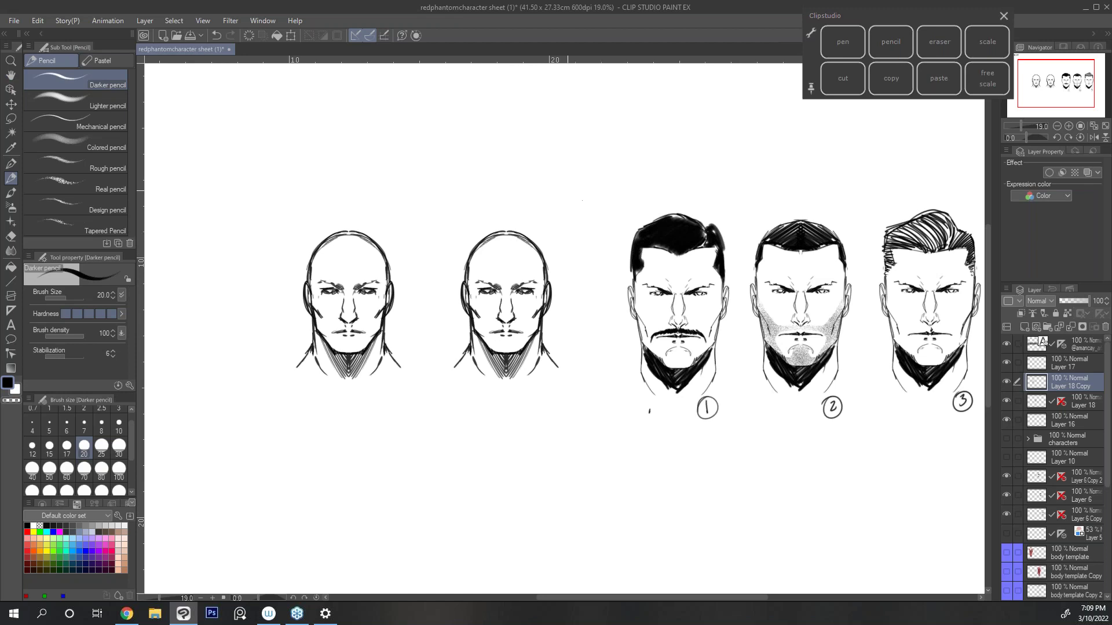
# Step: At pencil size 70, sketch dark hair strokes over the second bald head
pyautogui.click(84, 472)
pyautogui.moveTo(520, 233)
pyautogui.mouseDown()
pyautogui.moveTo(525, 253)
pyautogui.moveTo(516, 223)
pyautogui.moveTo(515, 255)
pyautogui.moveTo(510, 229)
pyautogui.moveTo(460, 265)
pyautogui.mouseUp()
pyautogui.moveTo(483, 250); pyautogui.dragTo(456, 284)
pyautogui.moveTo(503, 224)
pyautogui.mouseDown()
pyautogui.moveTo(476, 240)
pyautogui.moveTo(531, 254)
pyautogui.mouseUp()
pyautogui.moveTo(512, 216); pyautogui.dragTo(550, 282)
pyautogui.moveTo(547, 247)
pyautogui.mouseDown()
pyautogui.moveTo(549, 284)
pyautogui.moveTo(548, 267)
pyautogui.mouseUp()
pyautogui.moveTo(480, 259); pyautogui.dragTo(468, 280)
pyautogui.moveTo(472, 274); pyautogui.dragTo(466, 290)
pyautogui.moveTo(479, 252); pyautogui.dragTo(471, 263)
pyautogui.moveTo(477, 250)
pyautogui.mouseDown()
pyautogui.moveTo(470, 255)
pyautogui.moveTo(513, 249)
pyautogui.mouseUp()
pyautogui.moveTo(517, 249); pyautogui.dragTo(495, 219)
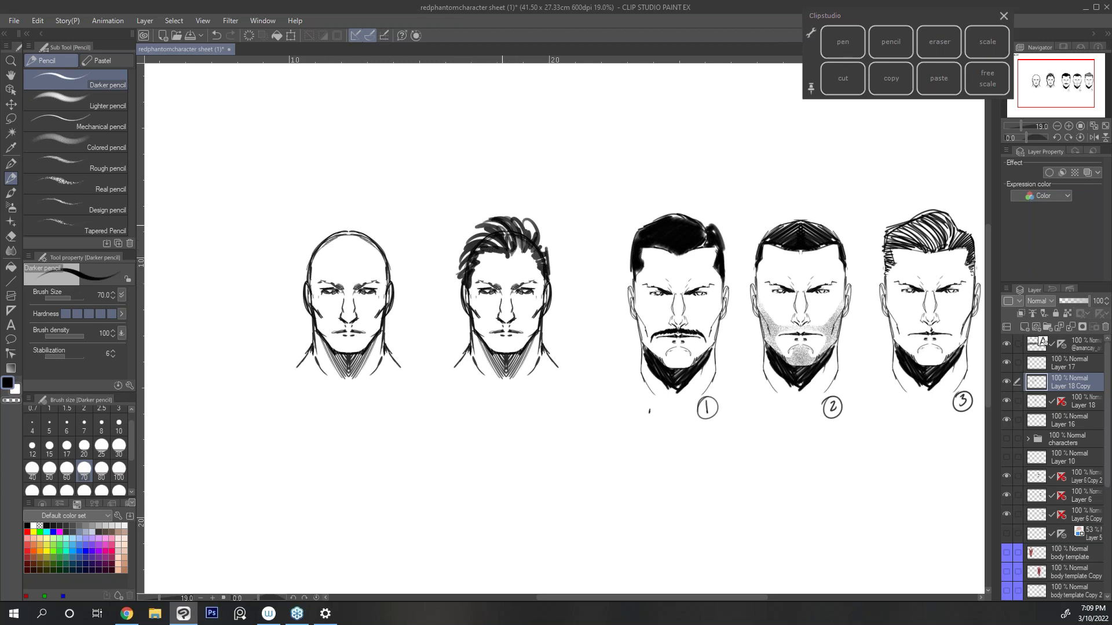
# Step: Paint a white stroke through the hair, select Layer 18, then undo most hair strokes
pyautogui.press('x')
pyautogui.moveTo(499, 249)
pyautogui.mouseDown()
pyautogui.moveTo(479, 254)
pyautogui.moveTo(472, 275)
pyautogui.moveTo(475, 258)
pyautogui.mouseUp()
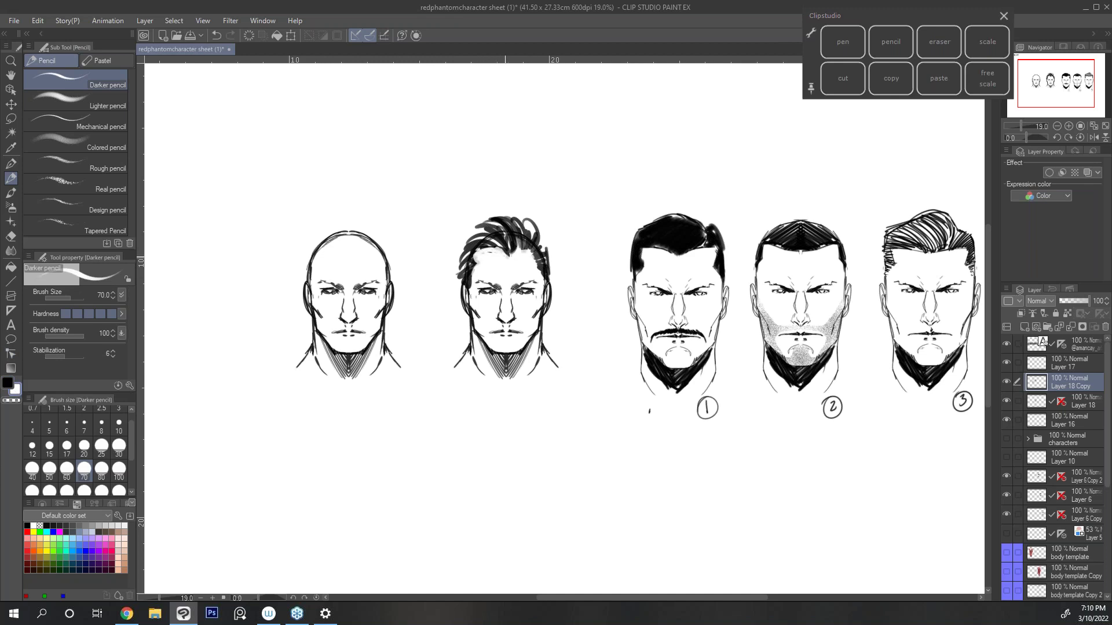
pyautogui.click(1061, 400)
pyautogui.click(216, 35)
pyautogui.click(216, 33)
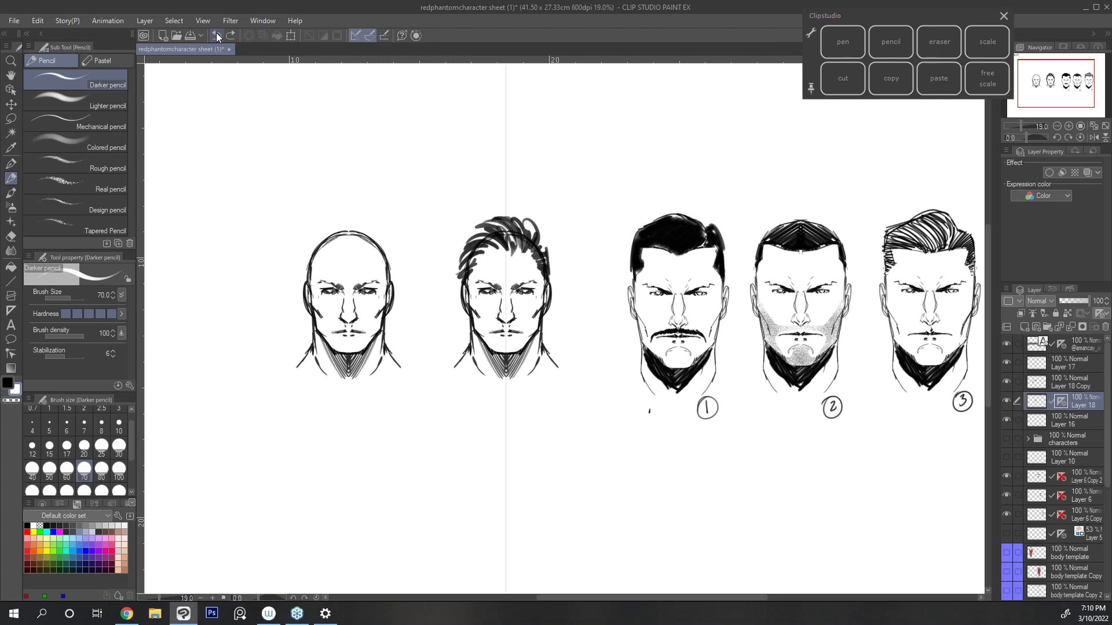
pyautogui.click(217, 33)
pyautogui.click(217, 33)
pyautogui.click(217, 33)
pyautogui.click(217, 33)
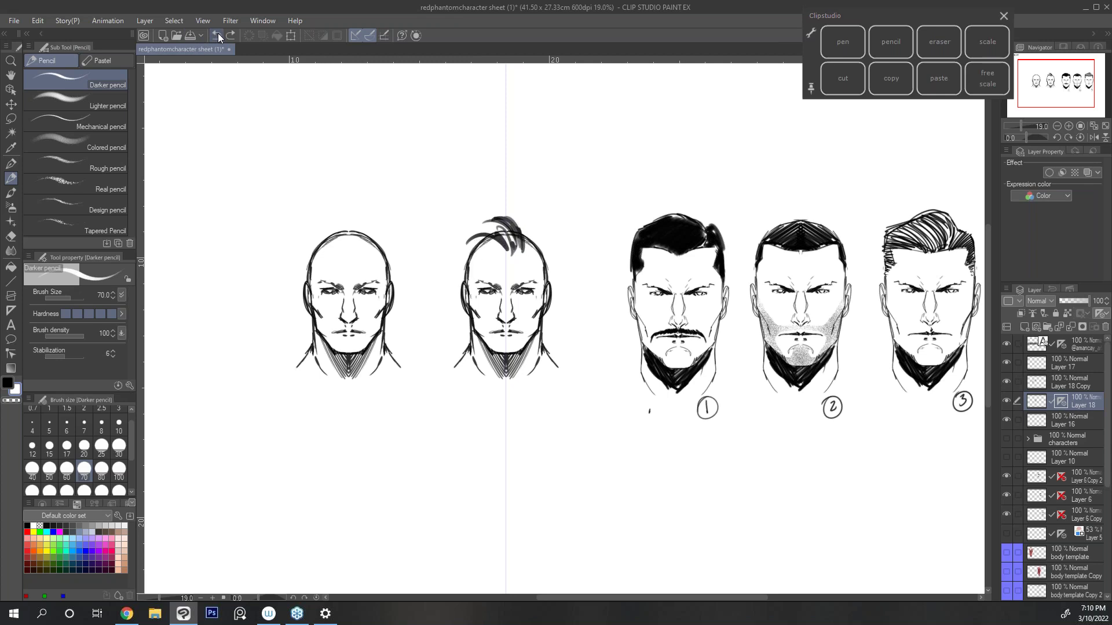
# Step: Undo the remaining hair tuft, redo once, and save the file
pyautogui.click(217, 33)
pyautogui.click(217, 33)
pyautogui.click(218, 34)
pyautogui.click(219, 33)
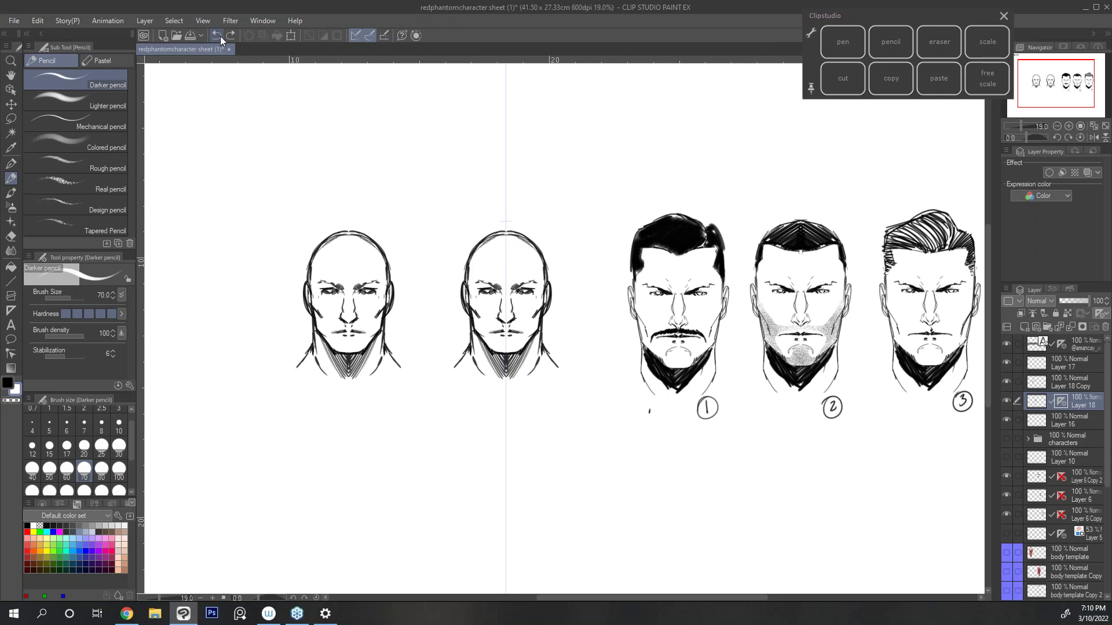
pyautogui.click(220, 36)
pyautogui.click(231, 36)
pyautogui.hotkey('ctrl', 's')
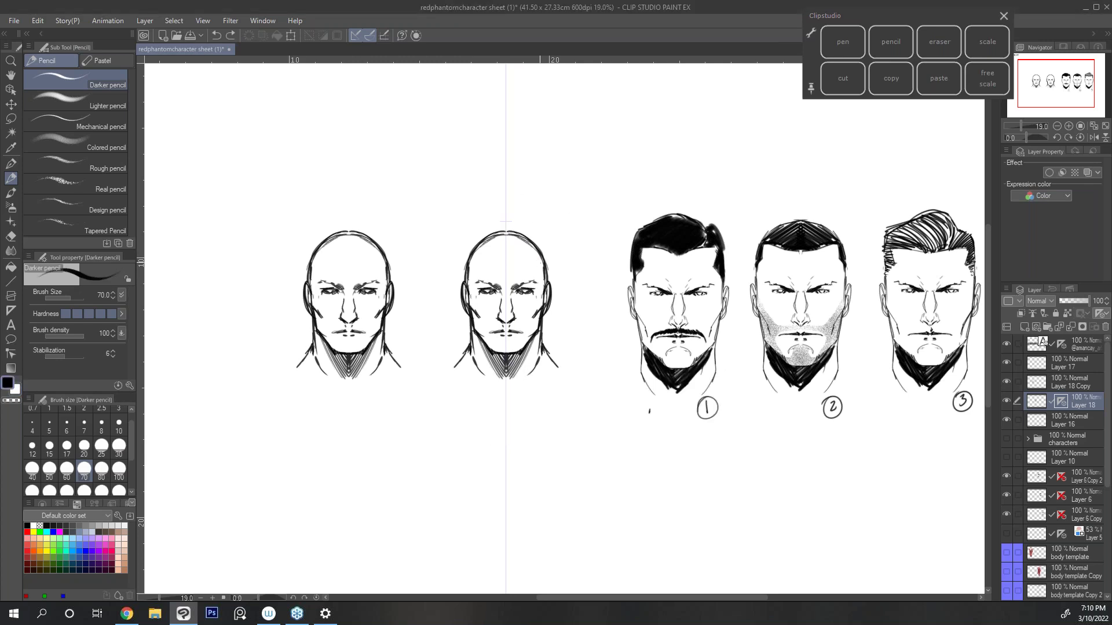
# Step: Draw a dark mirrored widow's-peak hairline, set pencil size 30, and hide Layer 18's ruler
pyautogui.moveTo(470, 267); pyautogui.dragTo(474, 284)
pyautogui.moveTo(480, 246)
pyautogui.mouseDown()
pyautogui.moveTo(471, 265)
pyautogui.moveTo(505, 254)
pyautogui.moveTo(505, 234)
pyautogui.moveTo(505, 253)
pyautogui.moveTo(471, 268)
pyautogui.moveTo(468, 282)
pyautogui.mouseUp()
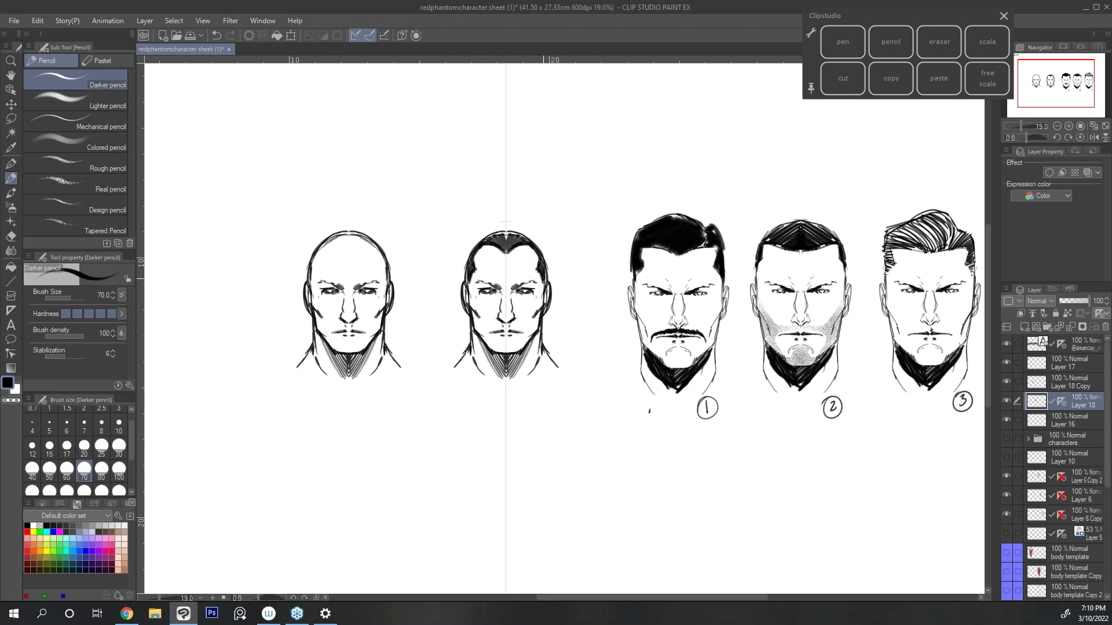
pyautogui.moveTo(502, 237)
pyautogui.mouseDown()
pyautogui.moveTo(478, 245)
pyautogui.moveTo(468, 293)
pyautogui.mouseUp()
pyautogui.moveTo(693, 597); pyautogui.dragTo(666, 598)
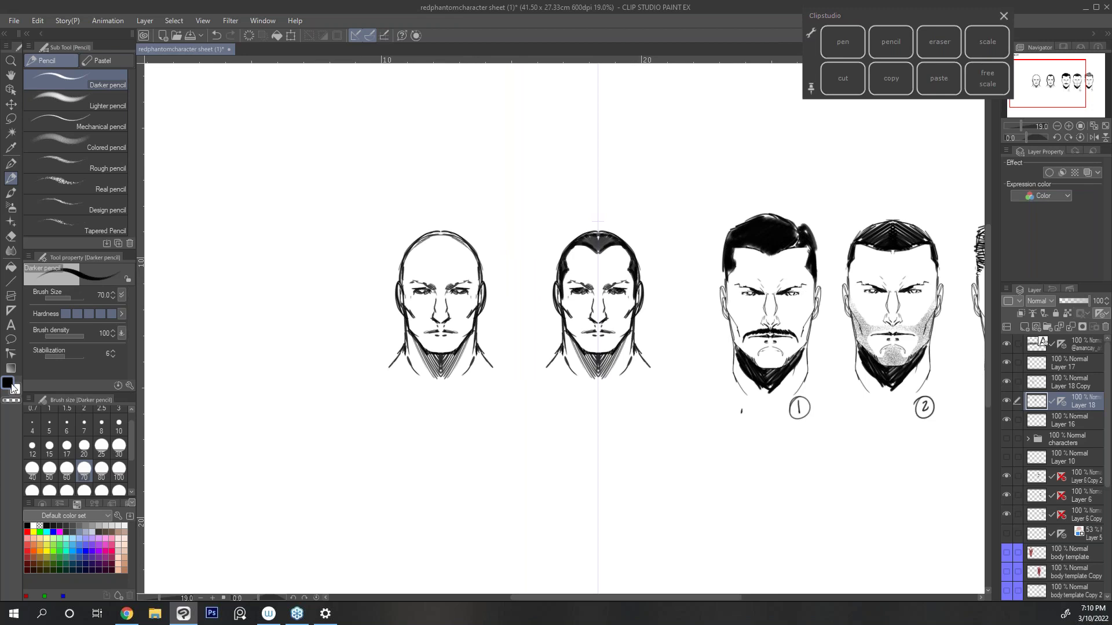
pyautogui.click(119, 446)
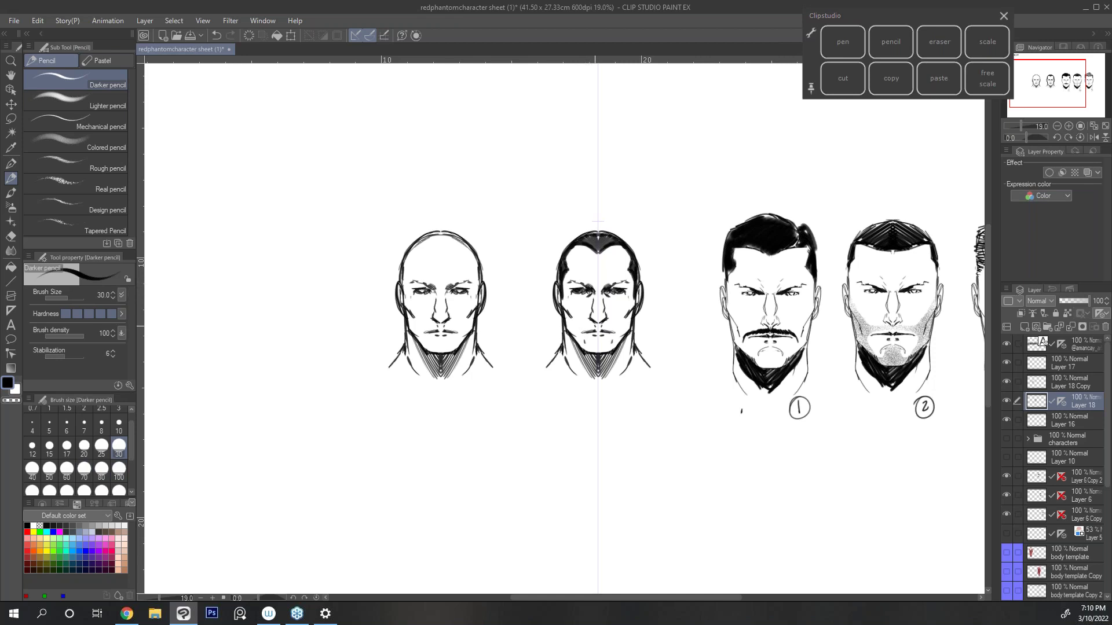
pyautogui.click(1061, 401)
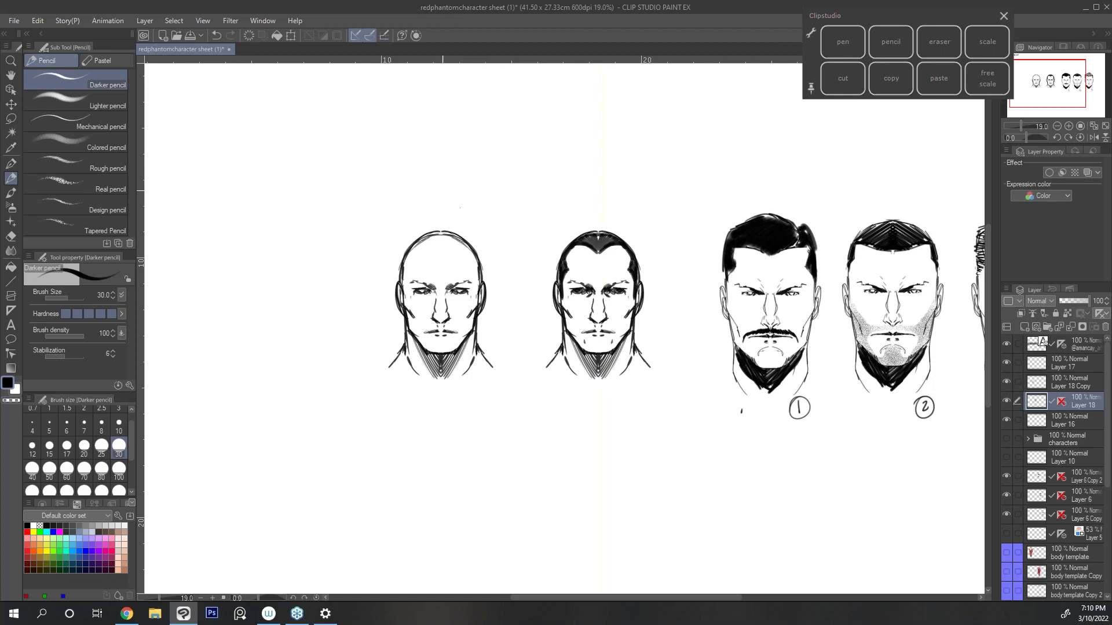
# Step: Draw swept-back hair on the first head, finishing on Layer 18 Copy with a darkened right ear
pyautogui.moveTo(451, 219)
pyautogui.mouseDown()
pyautogui.moveTo(467, 239)
pyautogui.moveTo(432, 219)
pyautogui.moveTo(412, 227)
pyautogui.moveTo(397, 265)
pyautogui.mouseUp()
pyautogui.moveTo(468, 233)
pyautogui.mouseDown()
pyautogui.moveTo(485, 258)
pyautogui.moveTo(448, 254)
pyautogui.mouseUp()
pyautogui.moveTo(456, 235)
pyautogui.mouseDown()
pyautogui.moveTo(443, 252)
pyautogui.moveTo(399, 257)
pyautogui.moveTo(393, 278)
pyautogui.mouseUp()
pyautogui.moveTo(408, 266); pyautogui.dragTo(400, 281)
pyautogui.moveTo(462, 245); pyautogui.dragTo(486, 279)
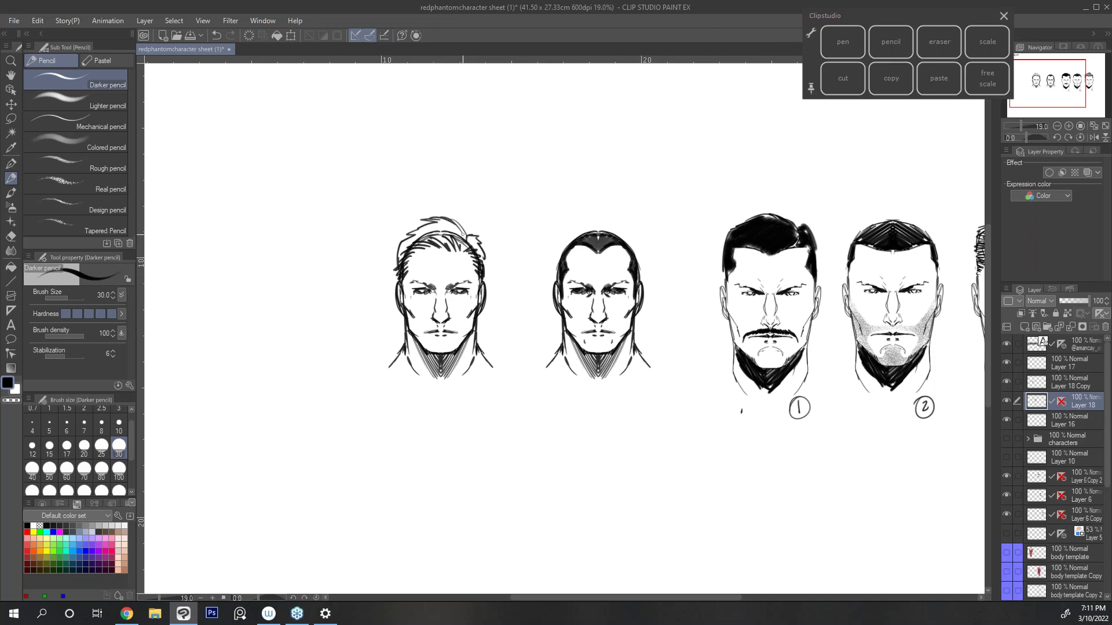
pyautogui.click(1068, 382)
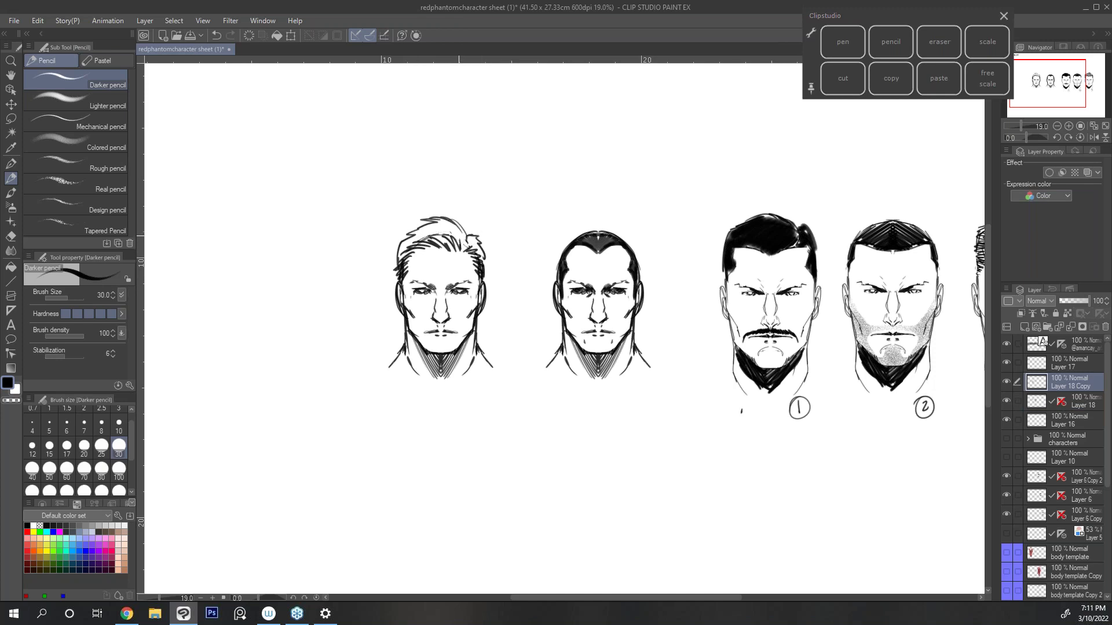
pyautogui.moveTo(459, 222)
pyautogui.mouseDown()
pyautogui.moveTo(446, 242)
pyautogui.moveTo(401, 248)
pyautogui.moveTo(395, 279)
pyautogui.mouseUp()
pyautogui.moveTo(483, 288); pyautogui.dragTo(479, 307)
# Step: Pan across the heads, then zoom out from 19% to 12.5% to see all five
pyautogui.press('space')
pyautogui.moveTo(571, 387)
pyautogui.mouseDown()
pyautogui.moveTo(569, 371)
pyautogui.moveTo(594, 365)
pyautogui.mouseUp()
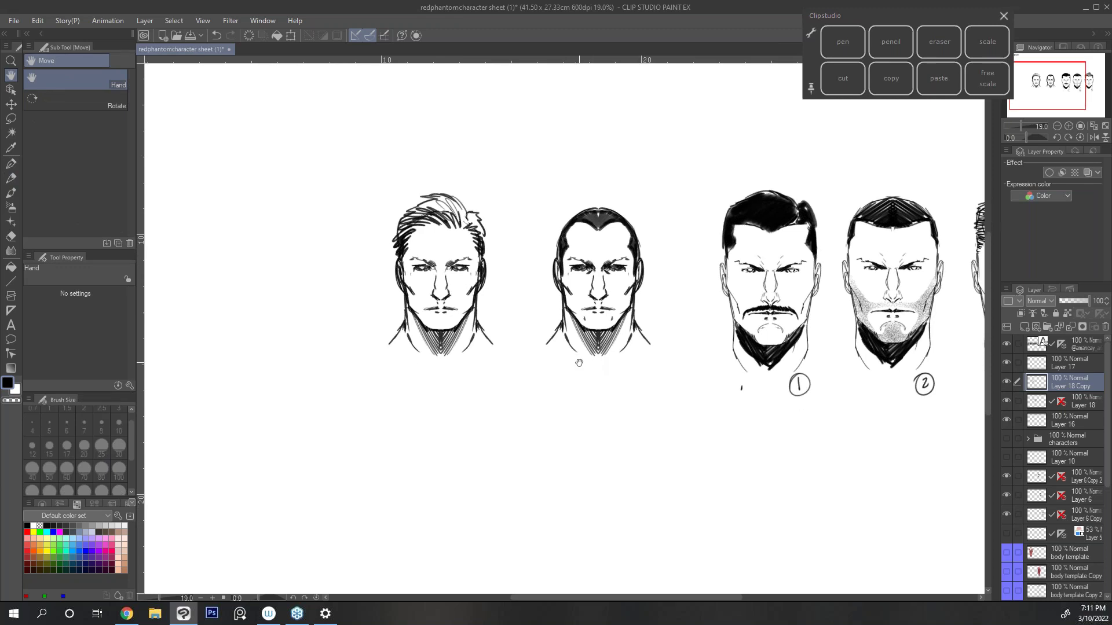
pyautogui.moveTo(662, 369); pyautogui.dragTo(530, 391)
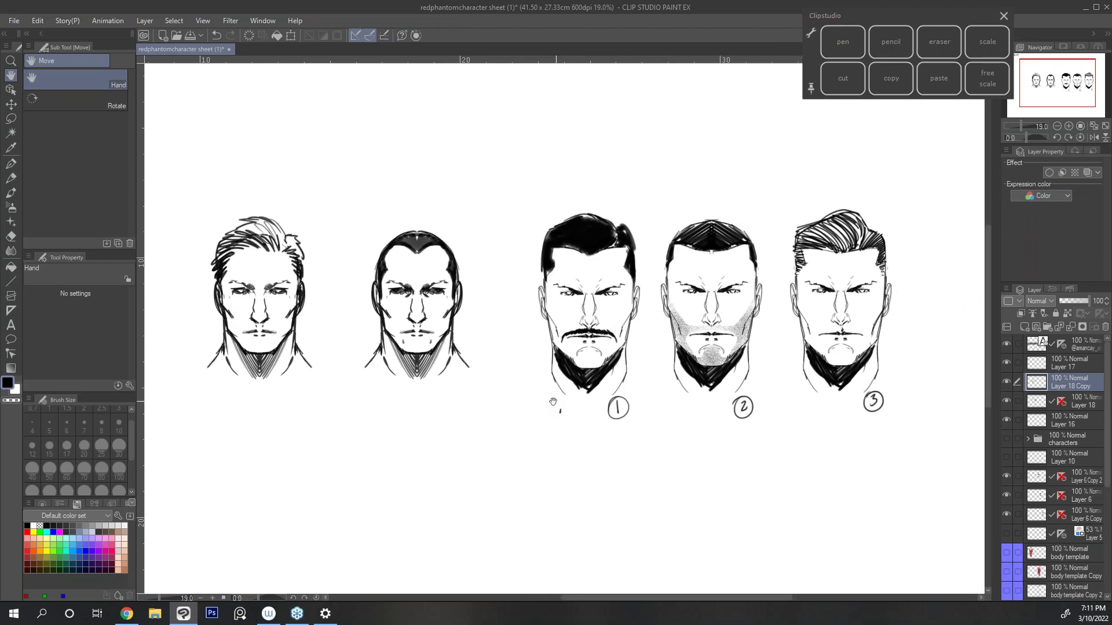
pyautogui.moveTo(778, 329); pyautogui.dragTo(696, 326)
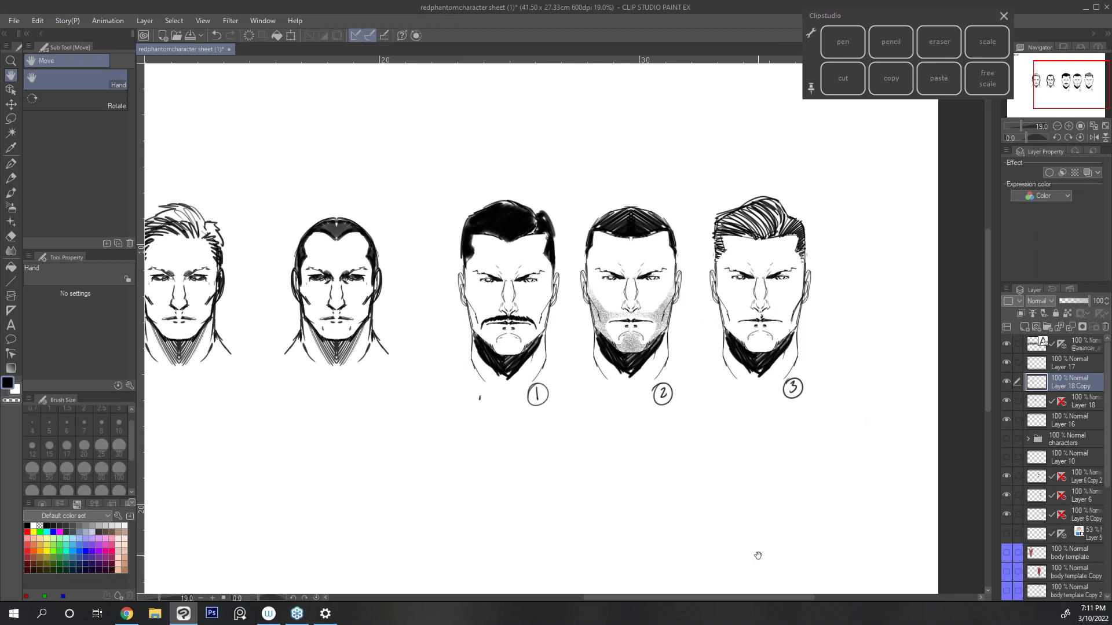
pyautogui.moveTo(690, 363); pyautogui.dragTo(667, 357)
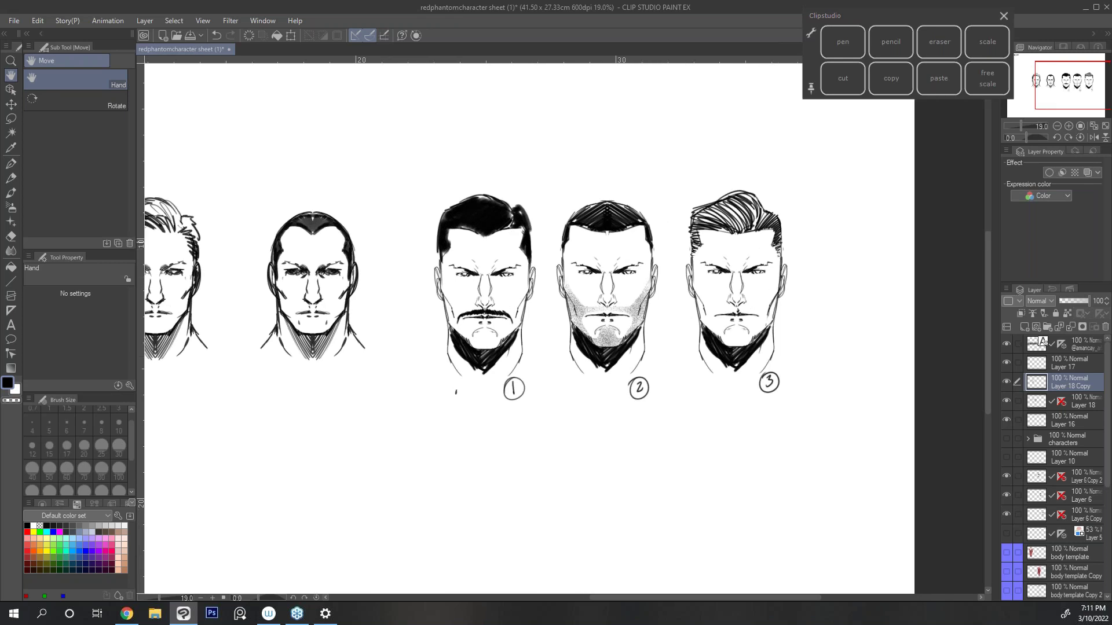
pyautogui.scroll(-2, 985, 255)
pyautogui.click(1062, 127)
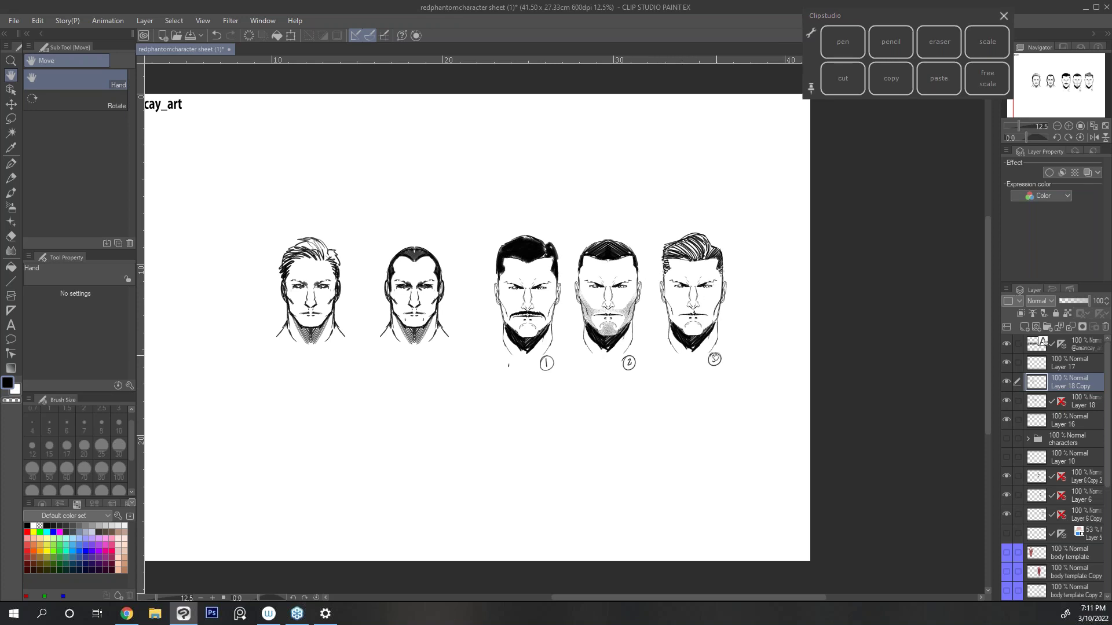
# Step: Hide Layer 6 Copy 2, Layer 6, Layer 18 and Layer 18 Copy, leaving face 3
pyautogui.scroll(-3, 986, 285)
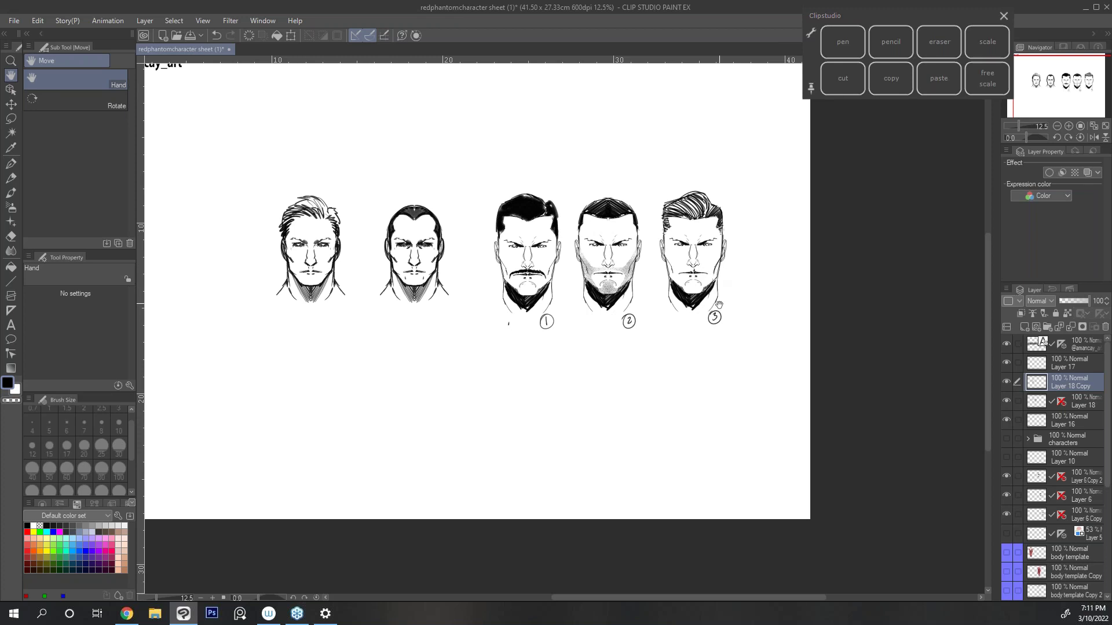
pyautogui.scroll(-1, 1107, 452)
pyautogui.scroll(-2, 1107, 452)
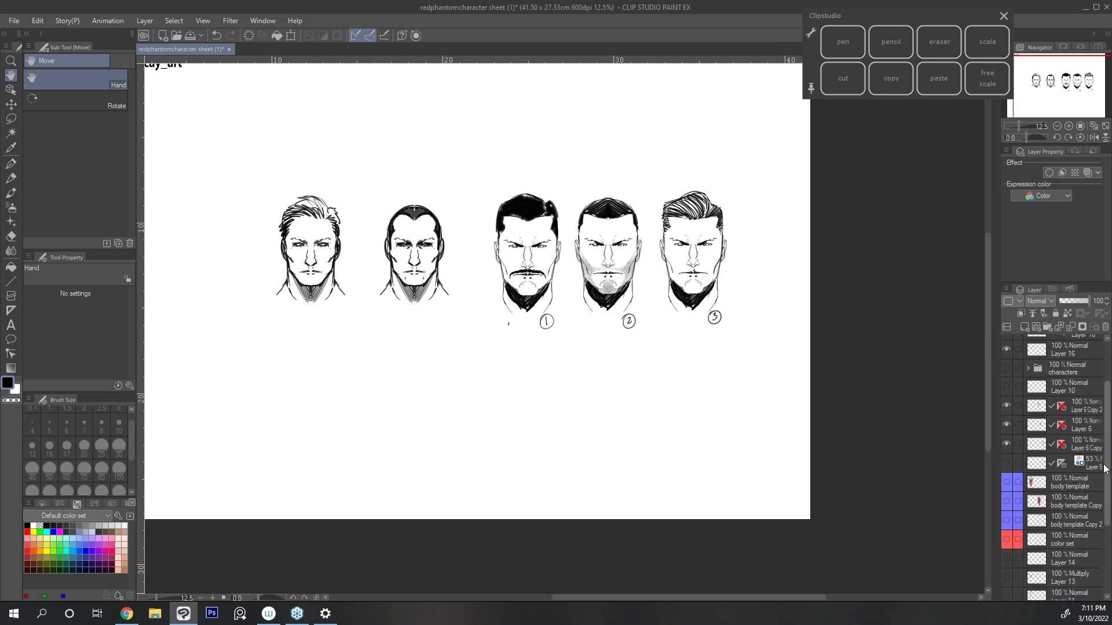
pyautogui.click(1007, 406)
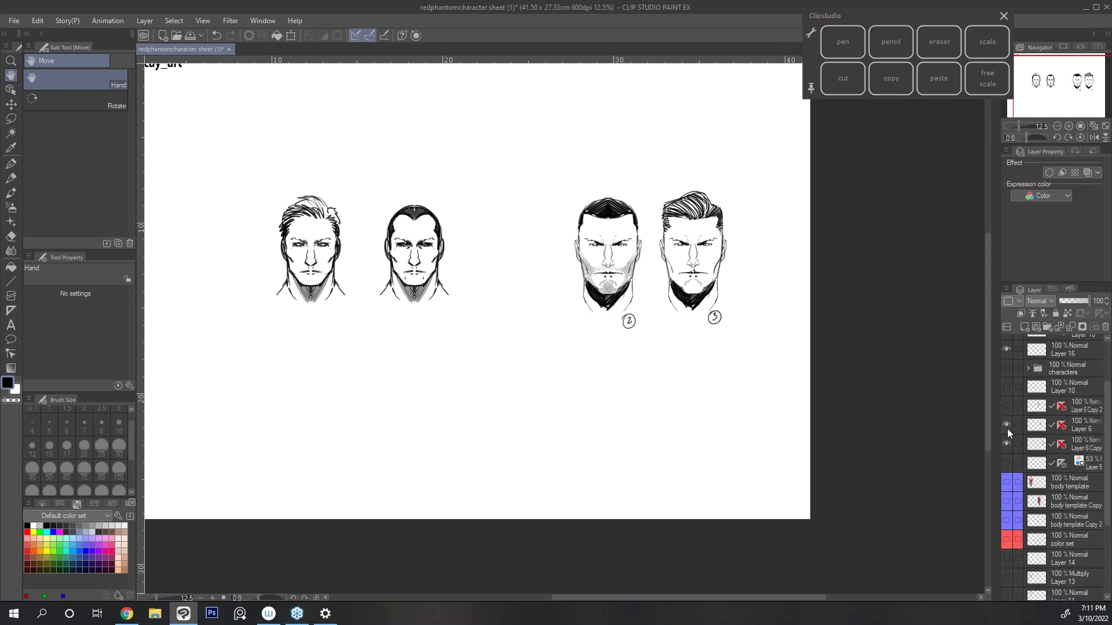
pyautogui.click(1007, 426)
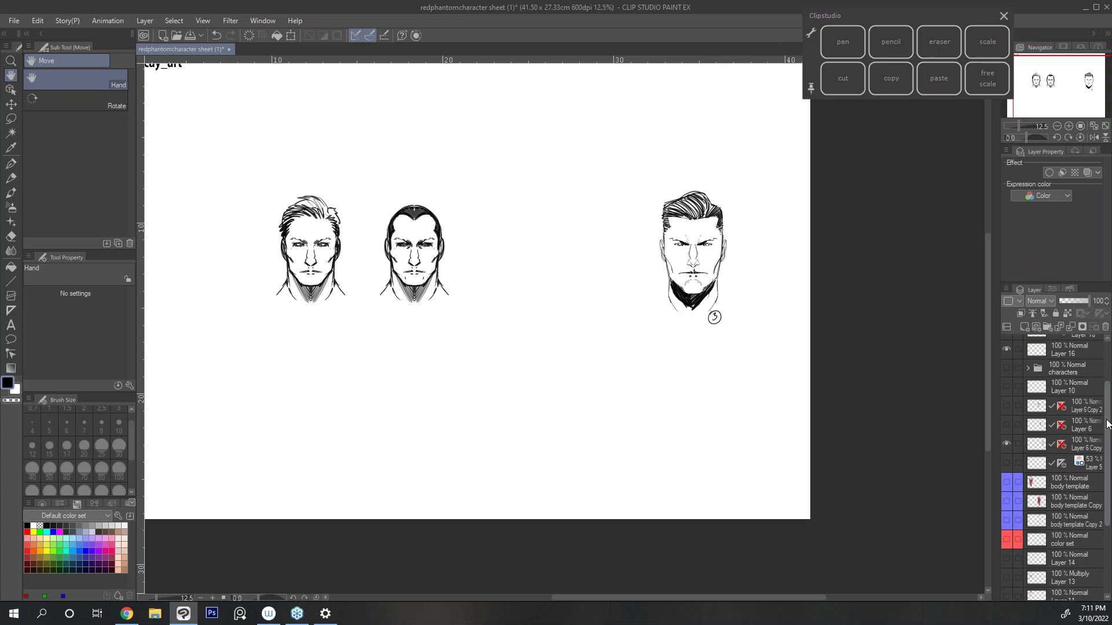
pyautogui.scroll(2, 1018, 391)
pyautogui.click(1006, 376)
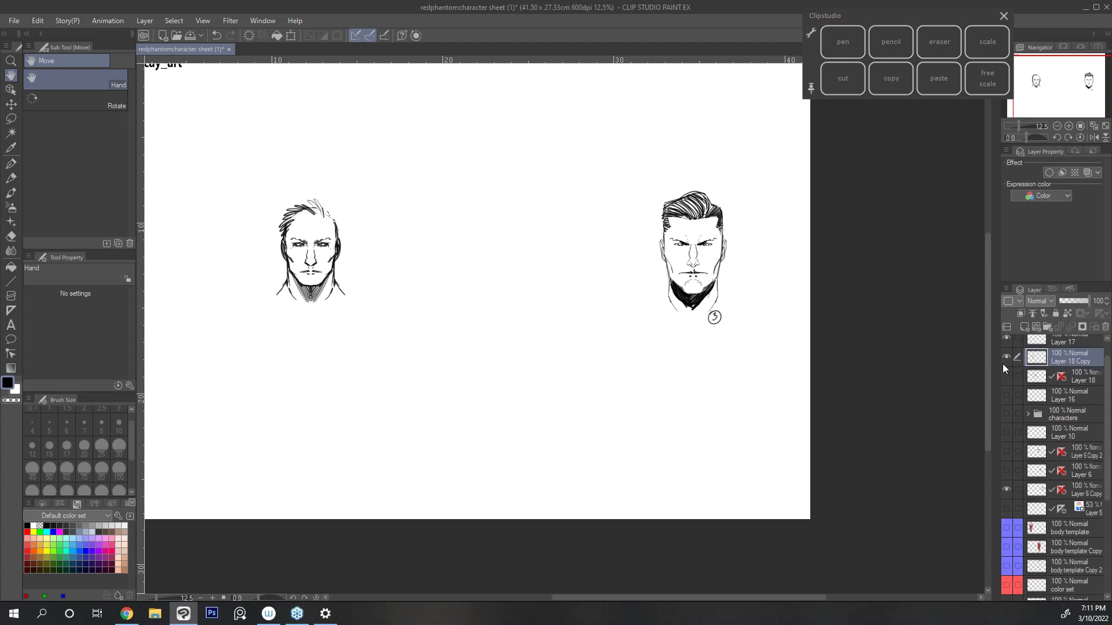
pyautogui.click(1006, 357)
# Step: Show Layer 5's blank head sketch and turn off its Layer color so it appears grey
pyautogui.scroll(-3, 1006, 428)
pyautogui.click(1006, 455)
pyautogui.click(1007, 457)
pyautogui.click(1047, 453)
pyautogui.click(1088, 173)
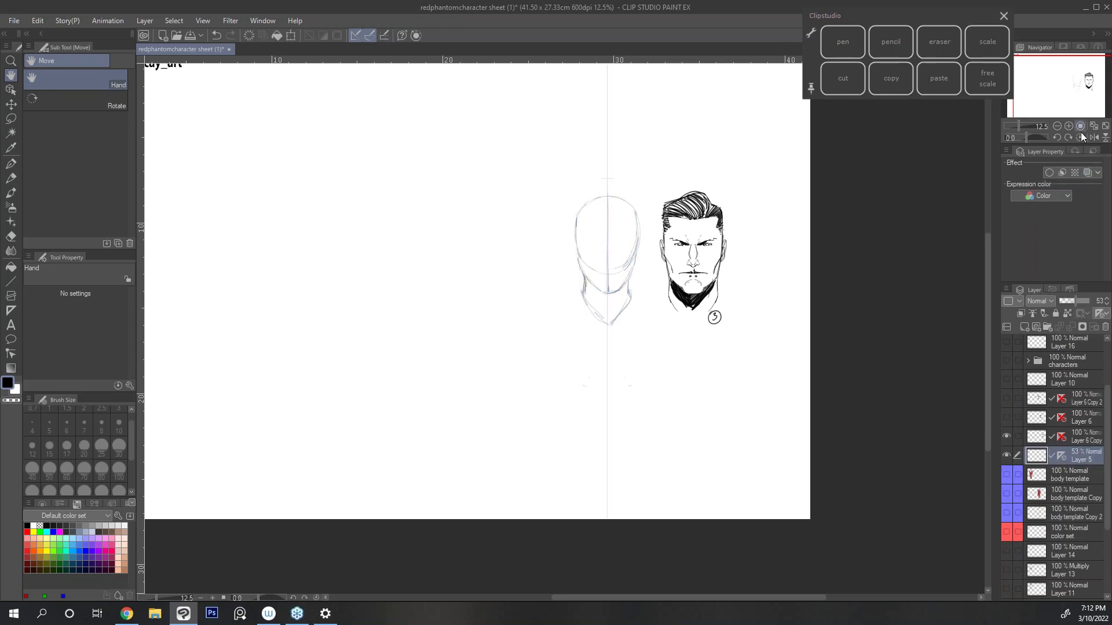
# Step: Raise Layer 5 to 100% opacity and trace the head's sides, jaw and neck with the Darker pencil
pyautogui.moveTo(1075, 302); pyautogui.dragTo(1091, 302)
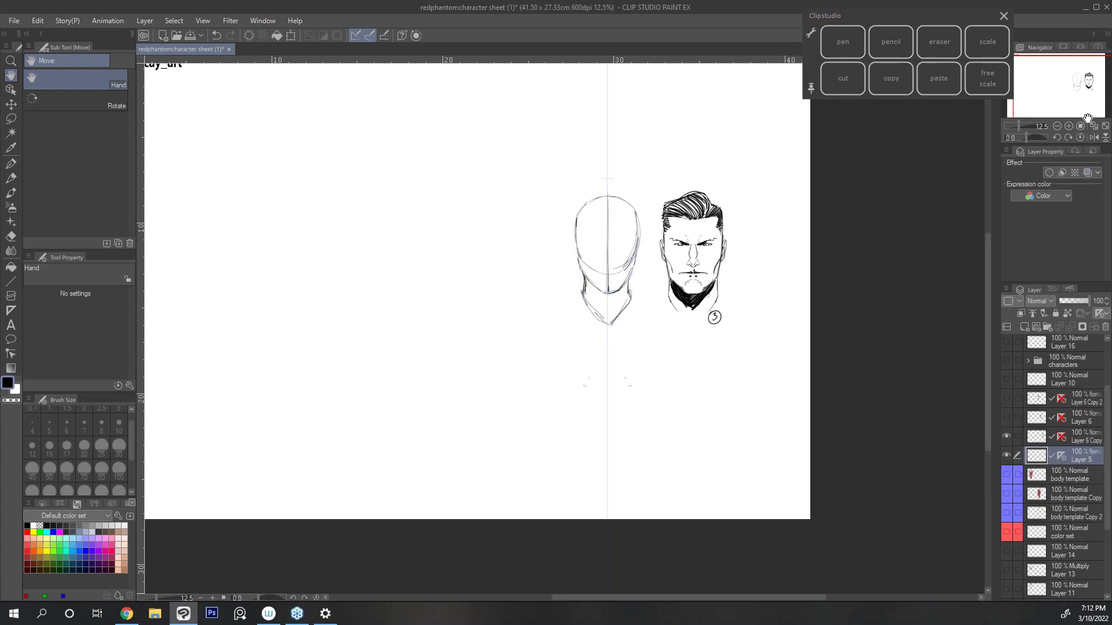
pyautogui.click(1068, 127)
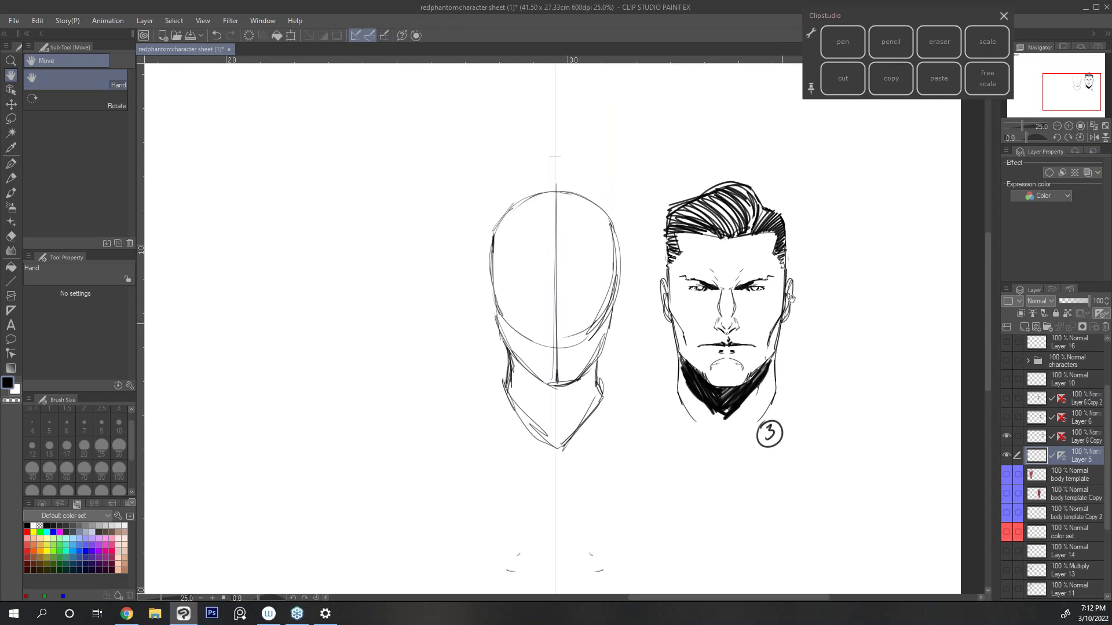
pyautogui.click(895, 51)
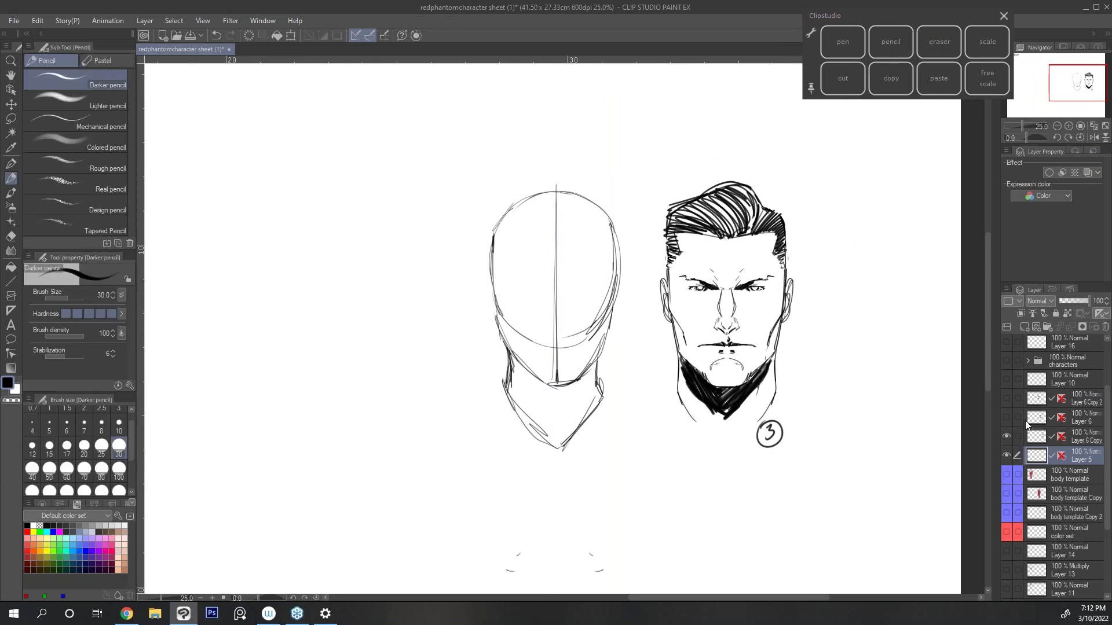
pyautogui.moveTo(489, 237); pyautogui.dragTo(542, 334)
pyautogui.moveTo(617, 255); pyautogui.dragTo(578, 341)
pyautogui.moveTo(503, 284)
pyautogui.mouseDown()
pyautogui.moveTo(493, 338)
pyautogui.moveTo(538, 379)
pyautogui.mouseUp()
pyautogui.moveTo(618, 288)
pyautogui.mouseDown()
pyautogui.moveTo(602, 357)
pyautogui.moveTo(560, 387)
pyautogui.mouseUp()
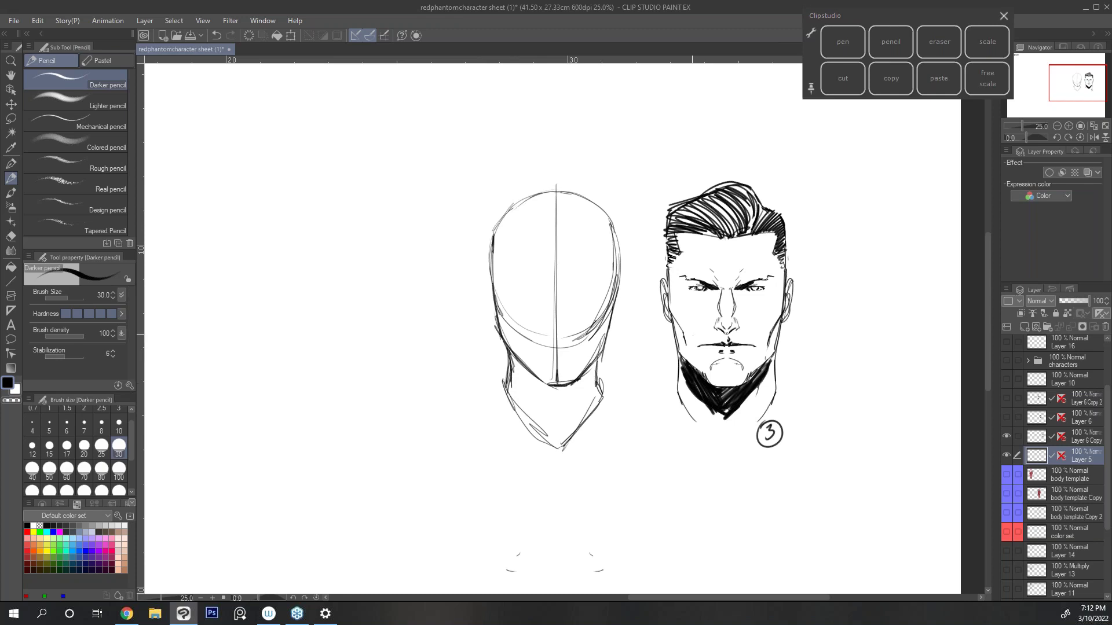
pyautogui.moveTo(502, 321)
pyautogui.mouseDown()
pyautogui.moveTo(497, 341)
pyautogui.moveTo(527, 369)
pyautogui.moveTo(508, 388)
pyautogui.mouseUp()
pyautogui.moveTo(595, 362); pyautogui.dragTo(595, 384)
# Step: Zoom out, move the heads higher and reveal the characters folder's other designs
pyautogui.click(1057, 126)
pyautogui.press('h')
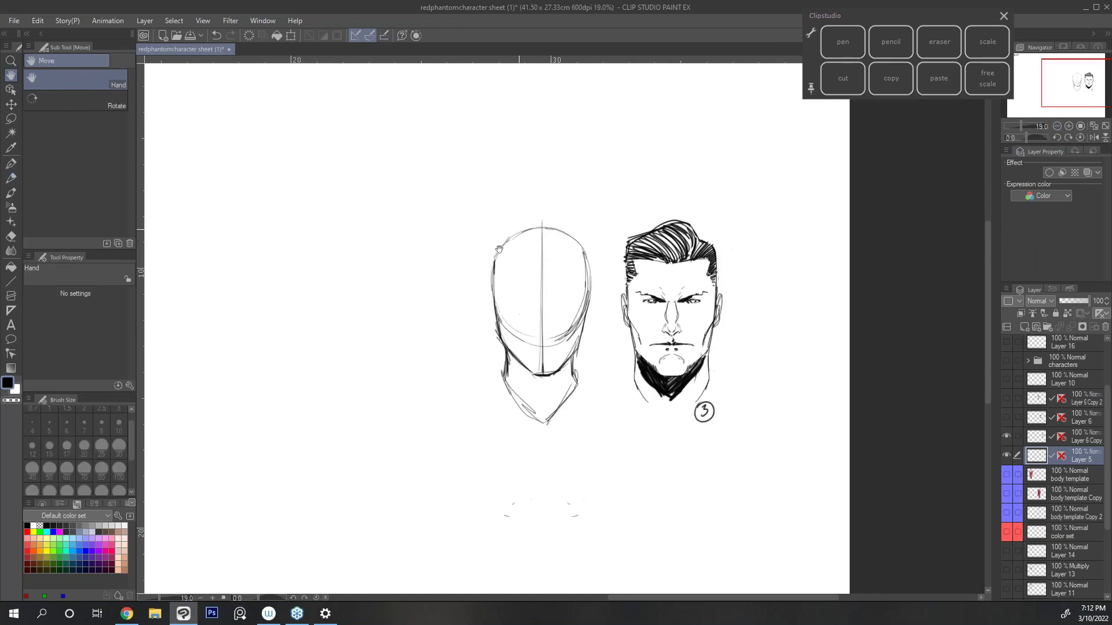
pyautogui.moveTo(672, 412); pyautogui.dragTo(679, 361)
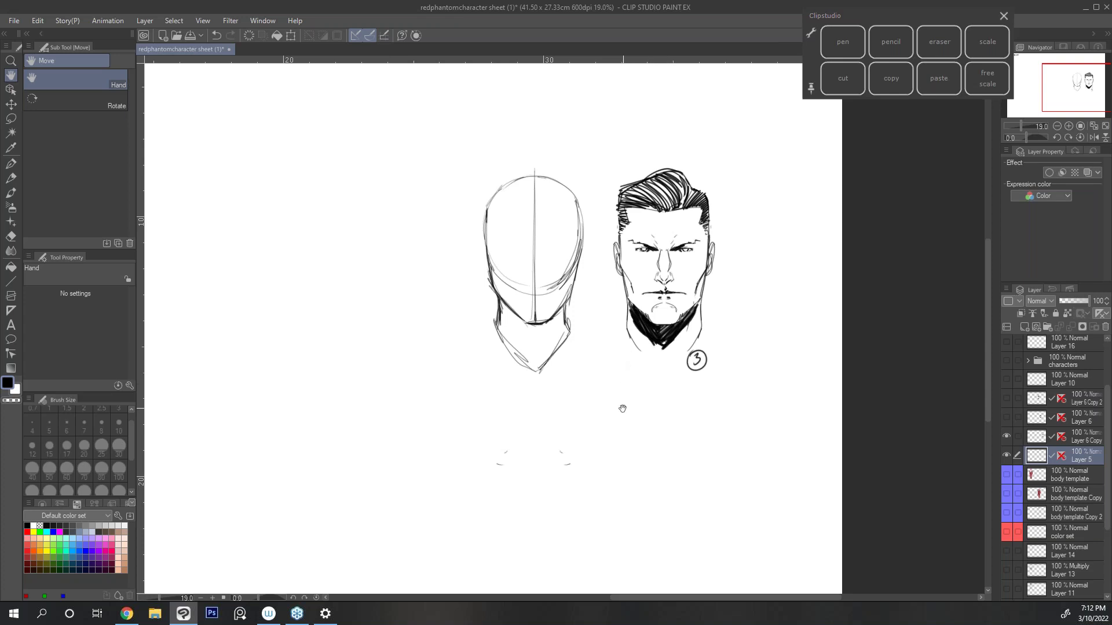
pyautogui.click(1007, 360)
pyautogui.moveTo(1067, 87); pyautogui.dragTo(1042, 94)
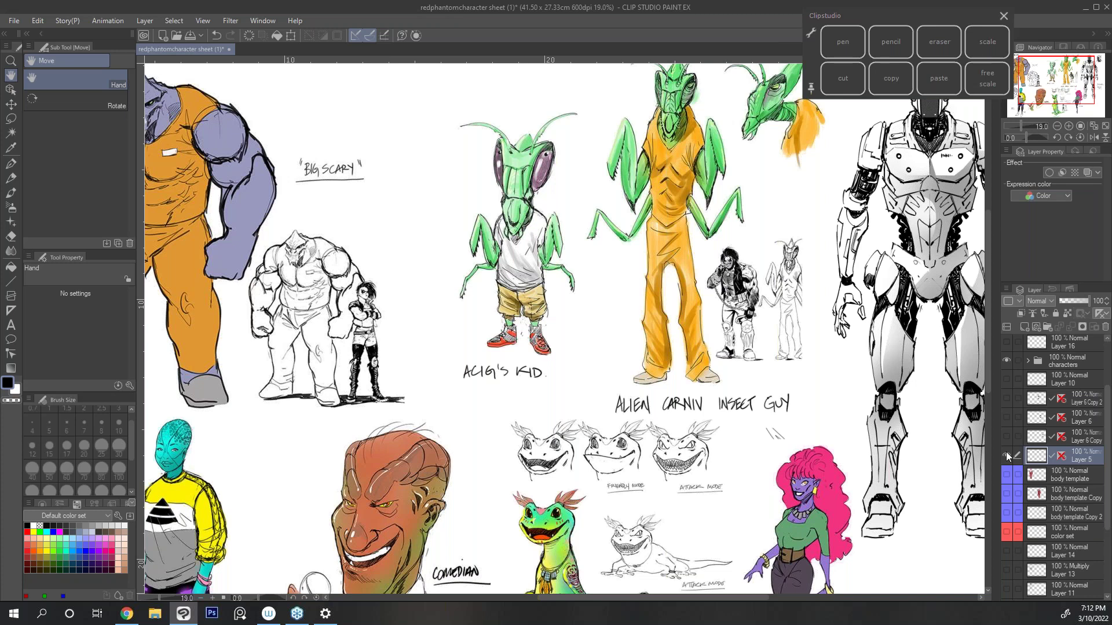
# Step: Hide Layer 5 and the characters folder, then show the front red-suit figure
pyautogui.click(1006, 453)
pyautogui.click(1009, 361)
pyautogui.scroll(1, 1101, 403)
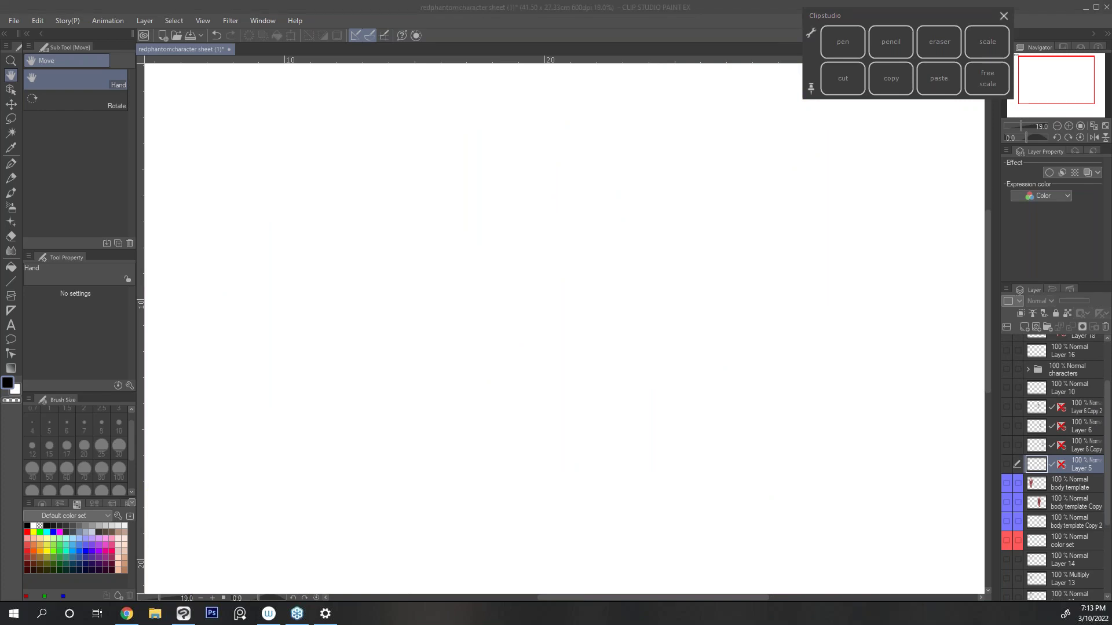
pyautogui.click(1006, 483)
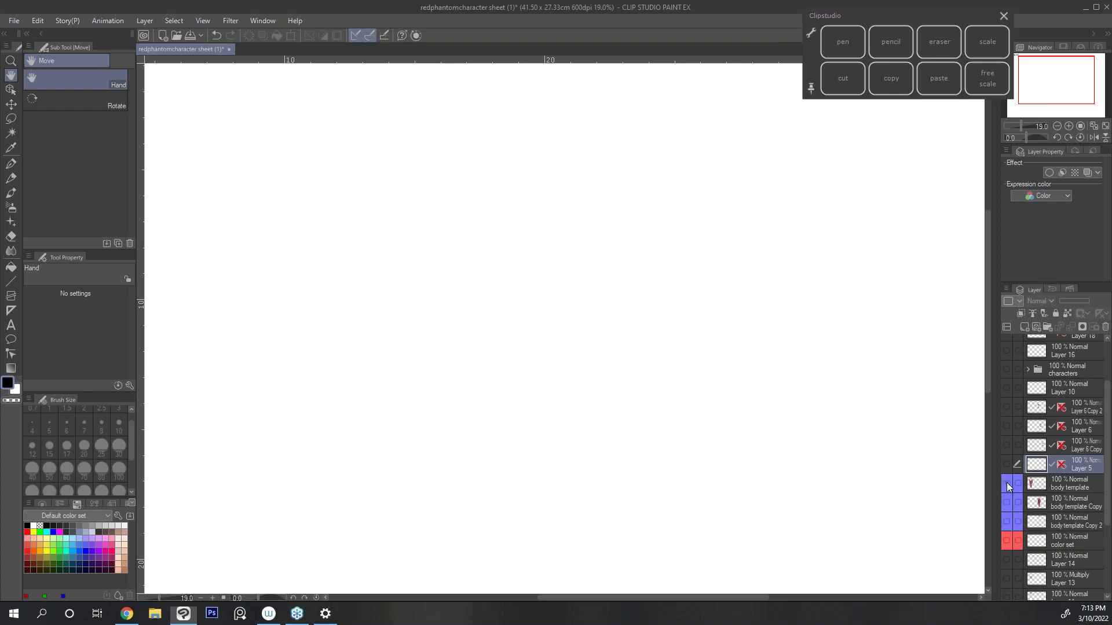
# Step: Show the second red-suit figure with head, hands and feet, and briefly toggle the colour swatches
pyautogui.click(1057, 126)
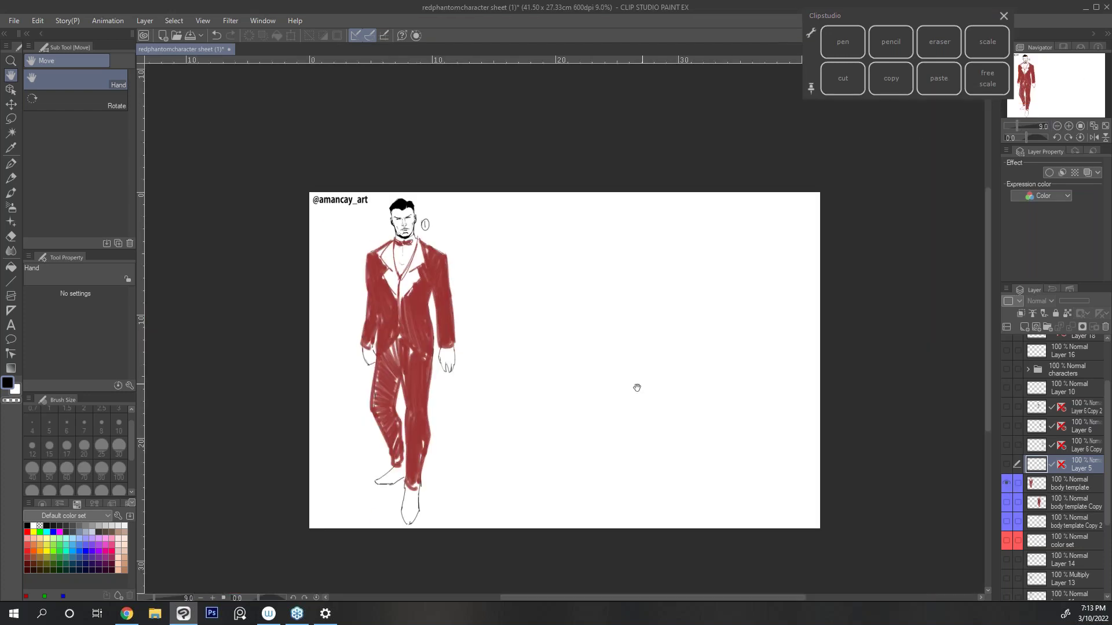
pyautogui.click(1069, 126)
pyautogui.moveTo(682, 306); pyautogui.dragTo(742, 325)
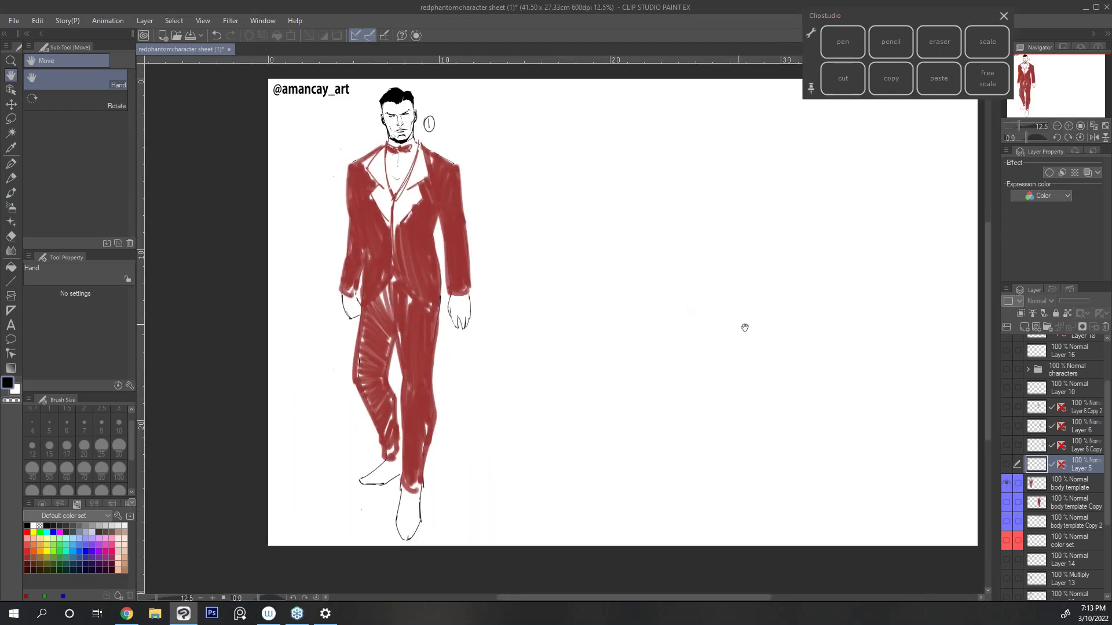
pyautogui.click(1006, 502)
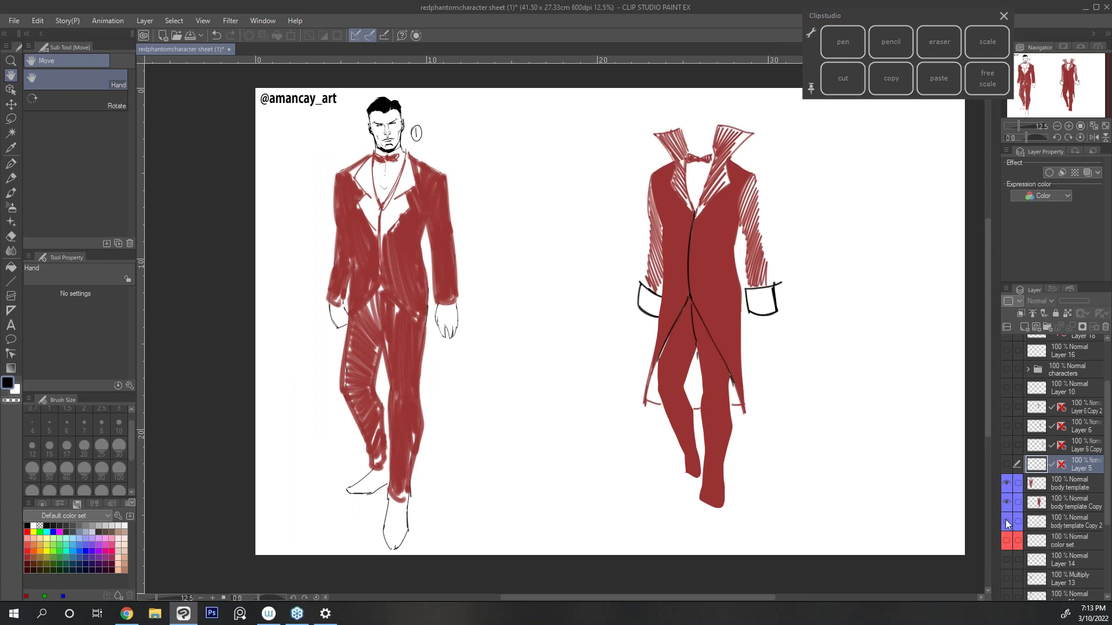
pyautogui.click(1006, 520)
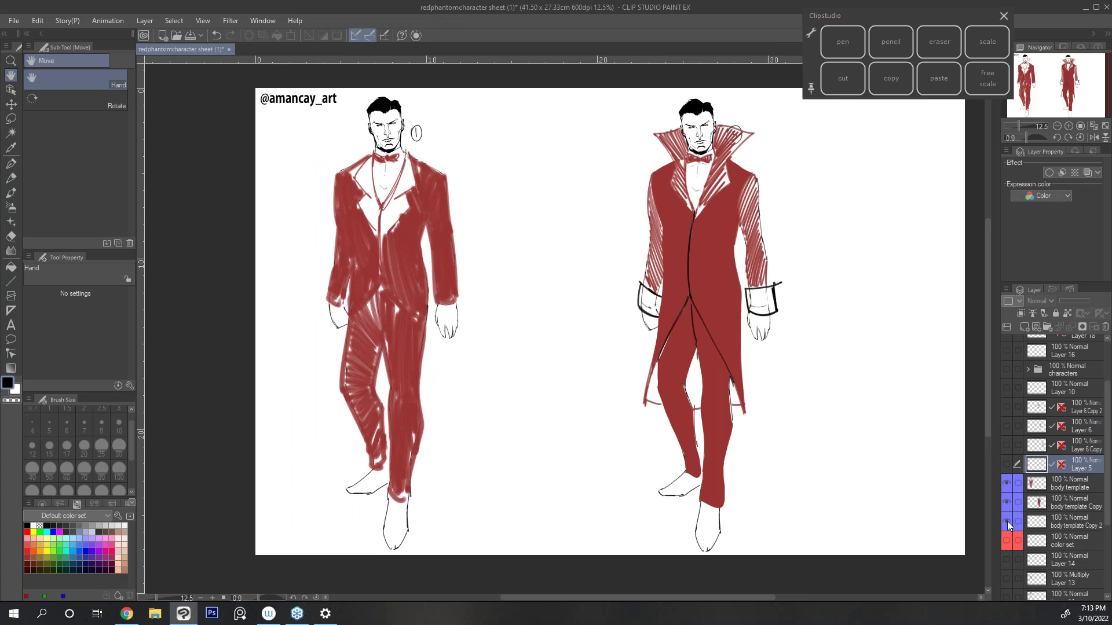
pyautogui.click(1006, 540)
pyautogui.click(1006, 540)
# Step: Hide both figures, preview the flat-colour tailcoat figure, then show the front figure and face 2
pyautogui.click(1009, 485)
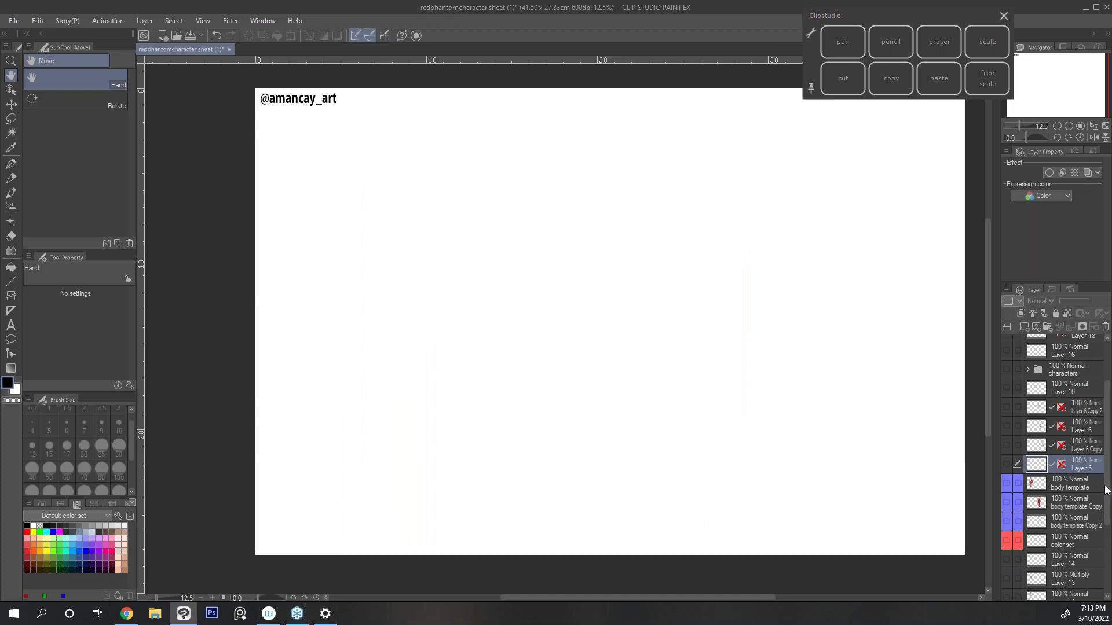
pyautogui.scroll(-4, 1054, 510)
pyautogui.click(1006, 536)
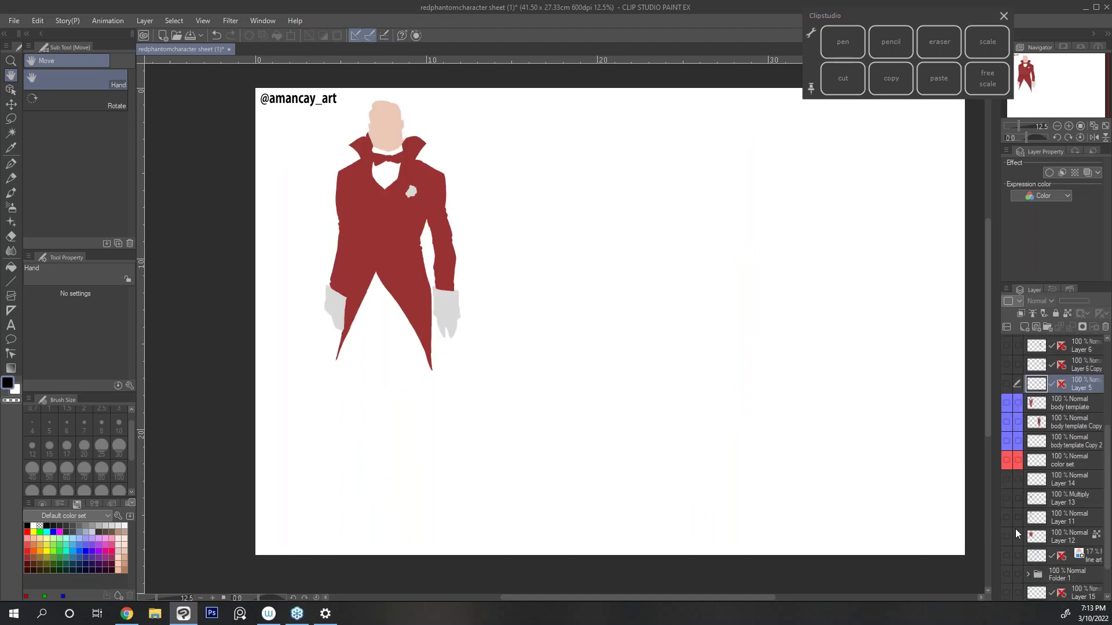
pyautogui.click(1007, 537)
pyautogui.scroll(1, 1009, 434)
pyautogui.click(1007, 429)
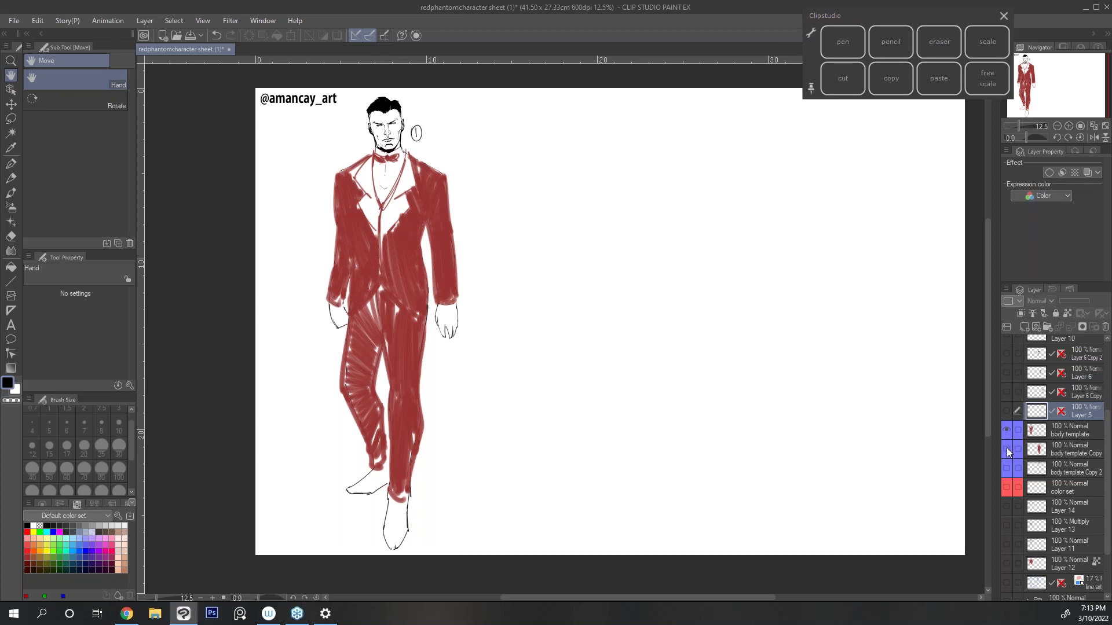
pyautogui.click(1007, 373)
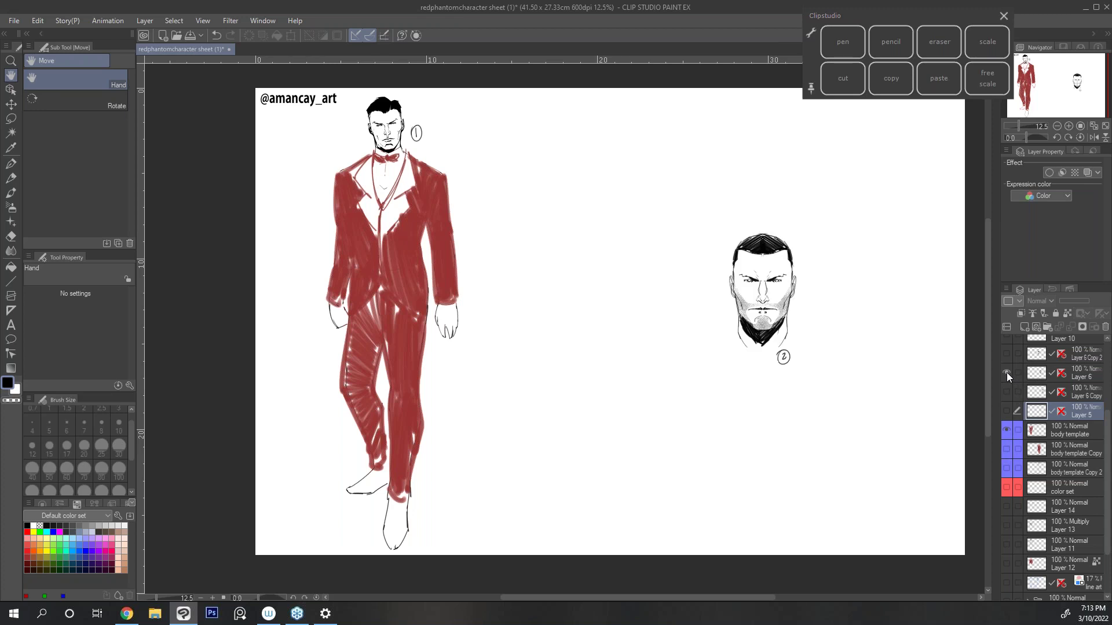
# Step: Swap face 2 for face 3 and show the high-collared figure with head, hands and feet
pyautogui.click(1006, 374)
pyautogui.click(1006, 391)
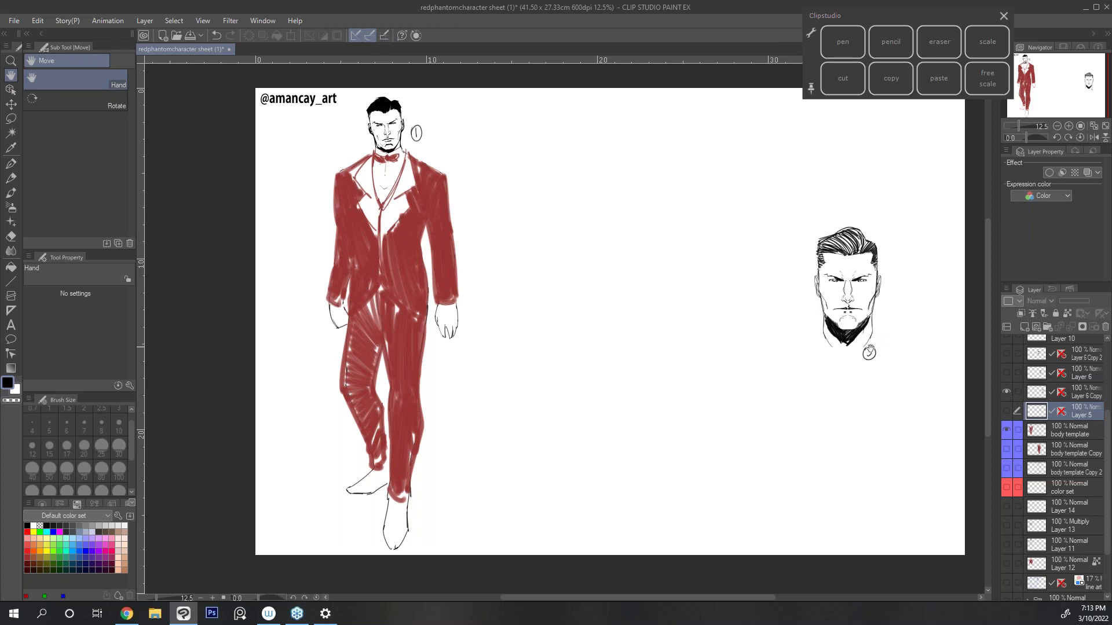
pyautogui.click(1007, 450)
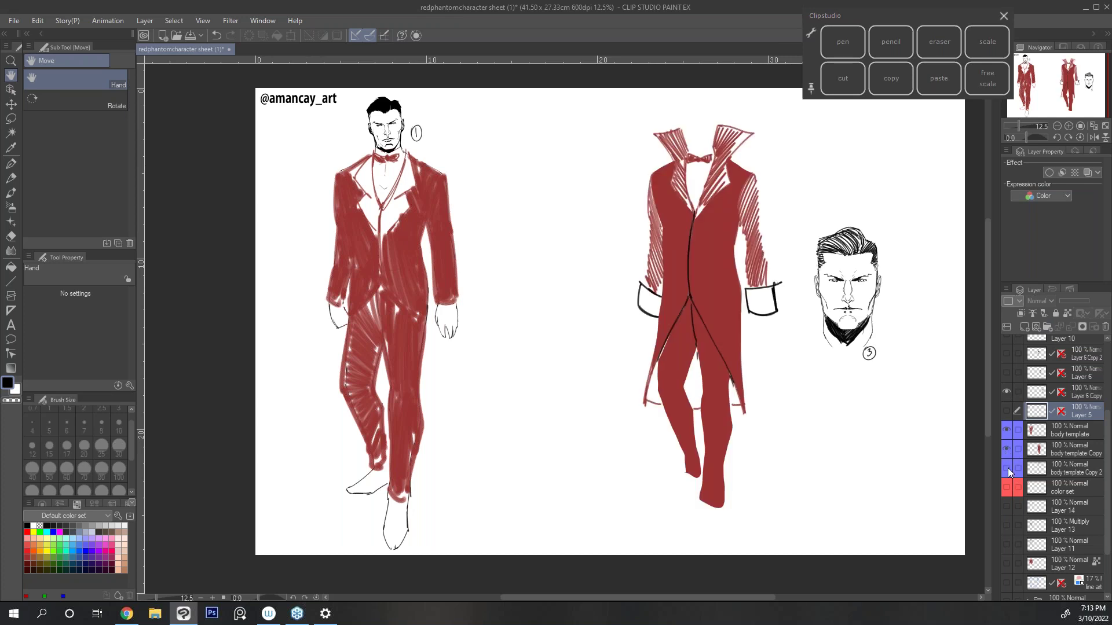
pyautogui.click(1007, 468)
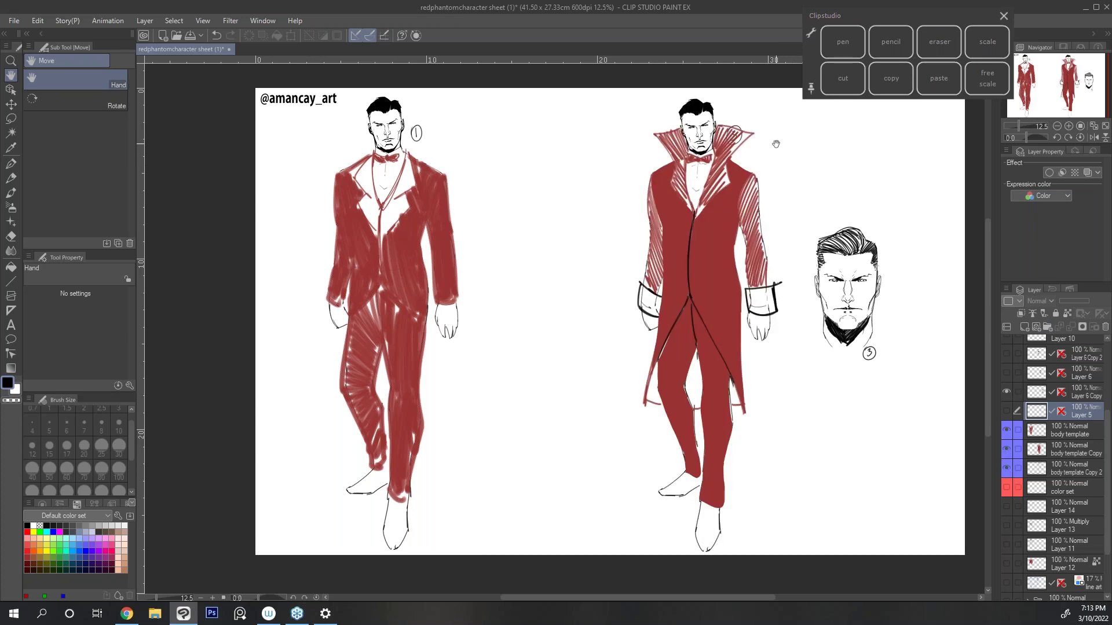
pyautogui.scroll(-2, 1104, 453)
pyautogui.scroll(2, 1104, 452)
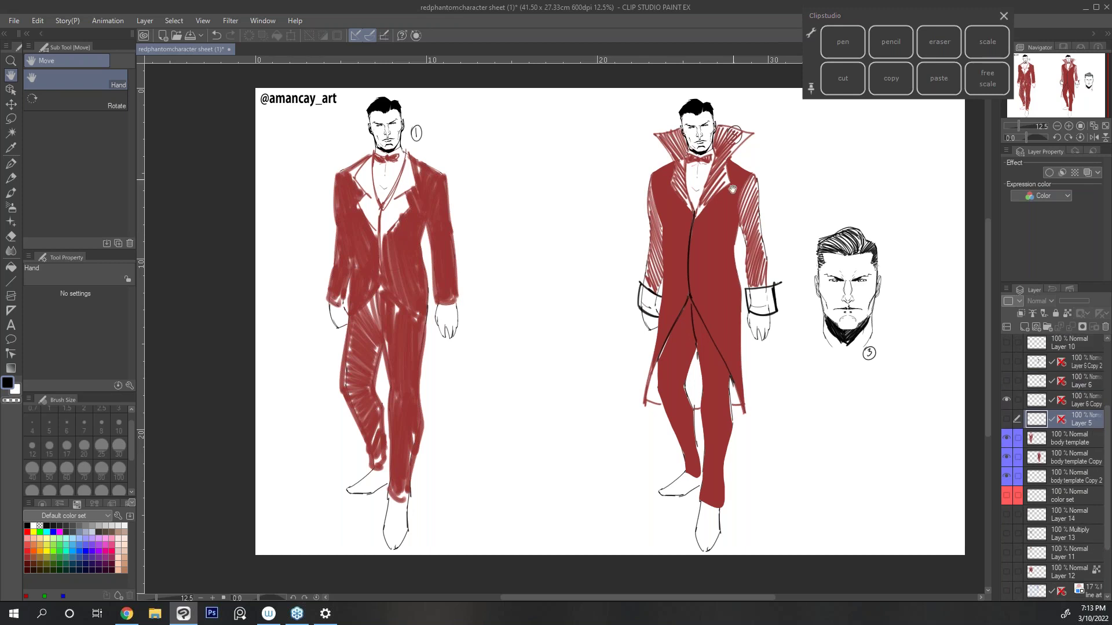
pyautogui.moveTo(720, 272); pyautogui.dragTo(705, 264)
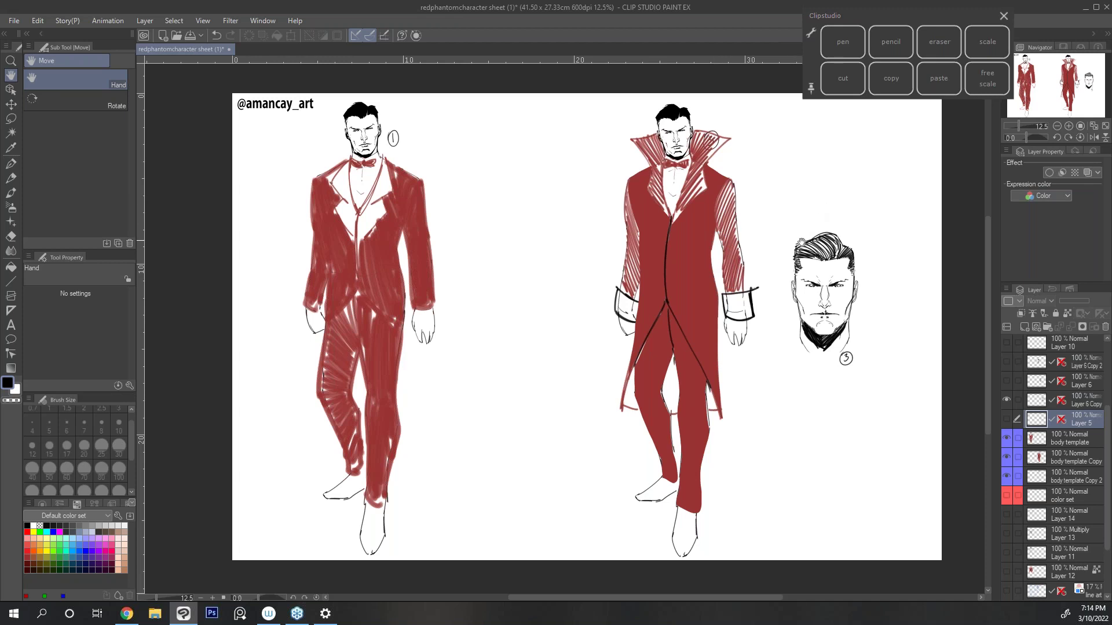
pyautogui.scroll(-1, 1107, 476)
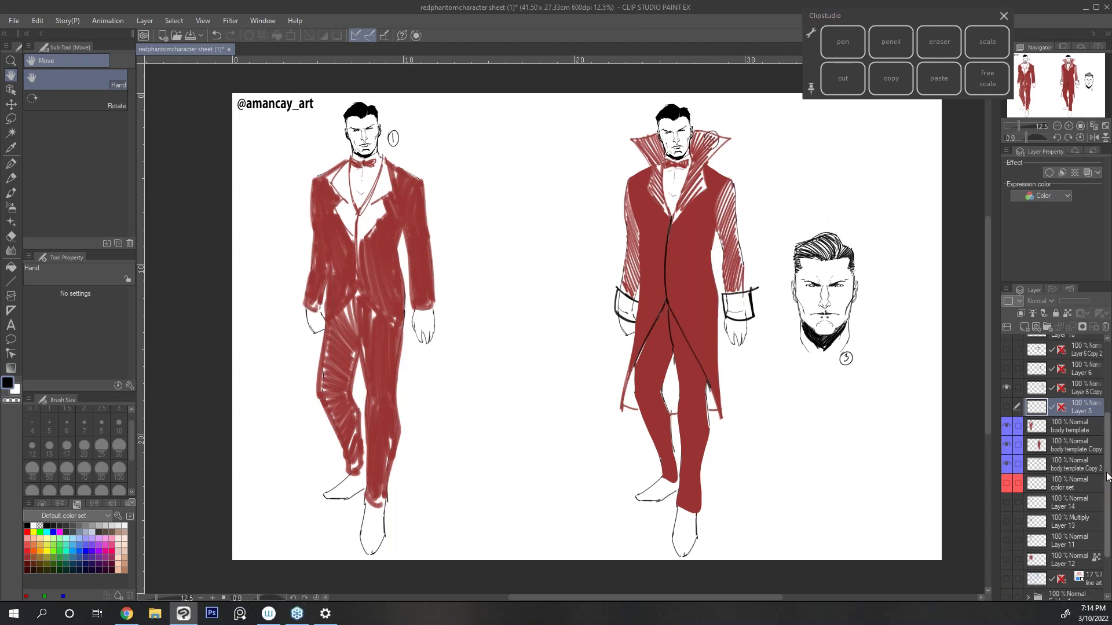
pyautogui.scroll(-3, 1040, 462)
pyautogui.click(1007, 445)
pyautogui.click(1006, 444)
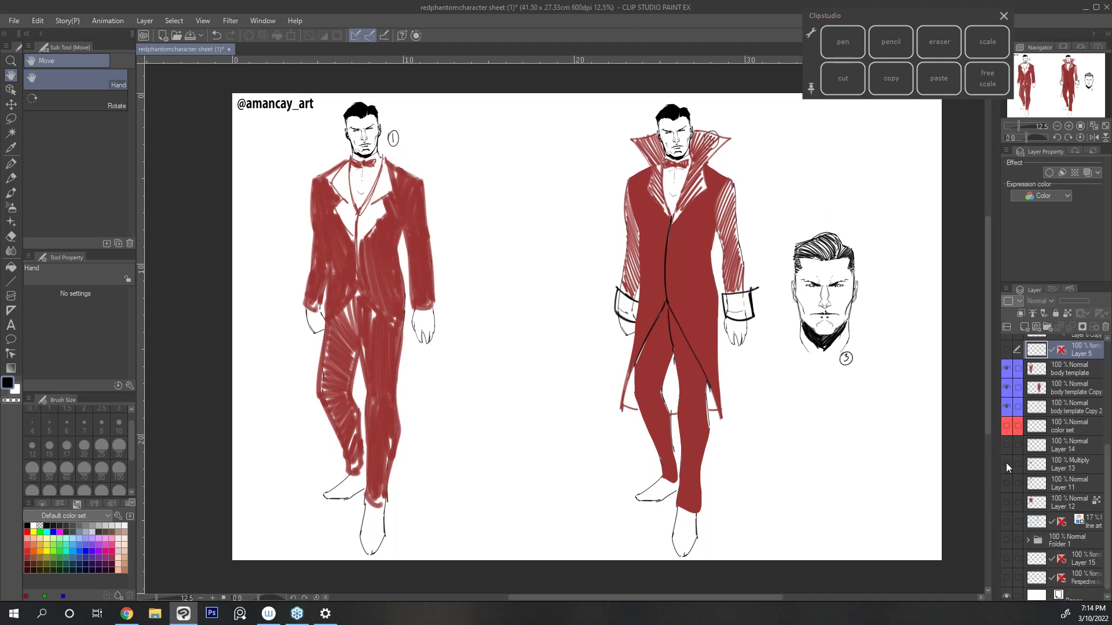
pyautogui.click(1006, 464)
pyautogui.click(1007, 464)
pyautogui.click(1006, 483)
pyautogui.click(1007, 482)
pyautogui.click(1008, 522)
pyautogui.click(1009, 523)
pyautogui.scroll(-1, 1102, 533)
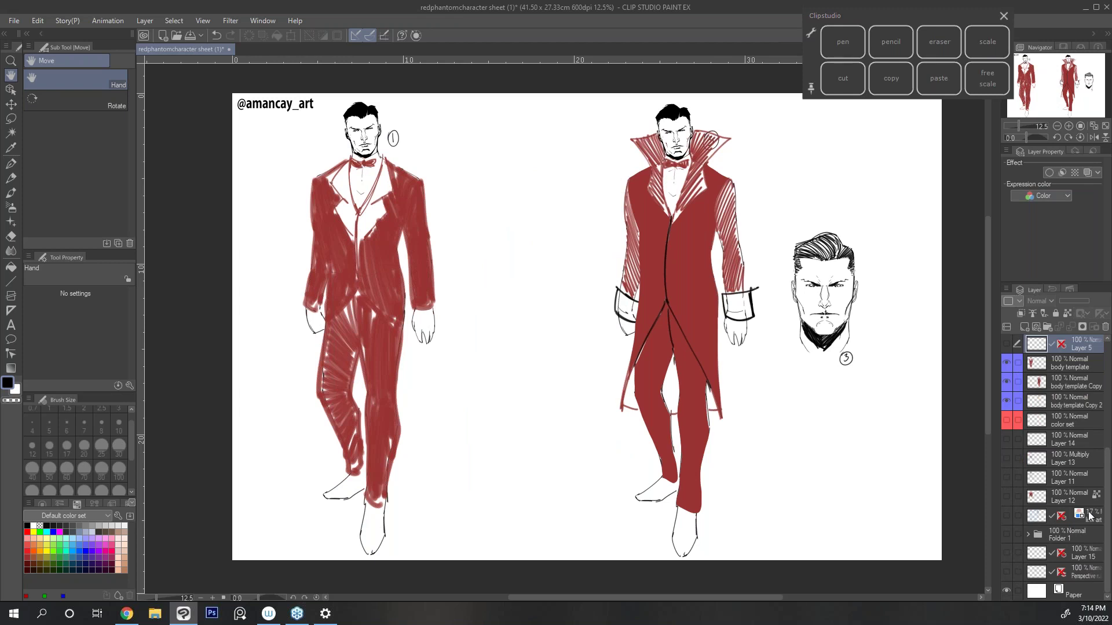
pyautogui.scroll(3, 1105, 509)
pyautogui.click(1006, 449)
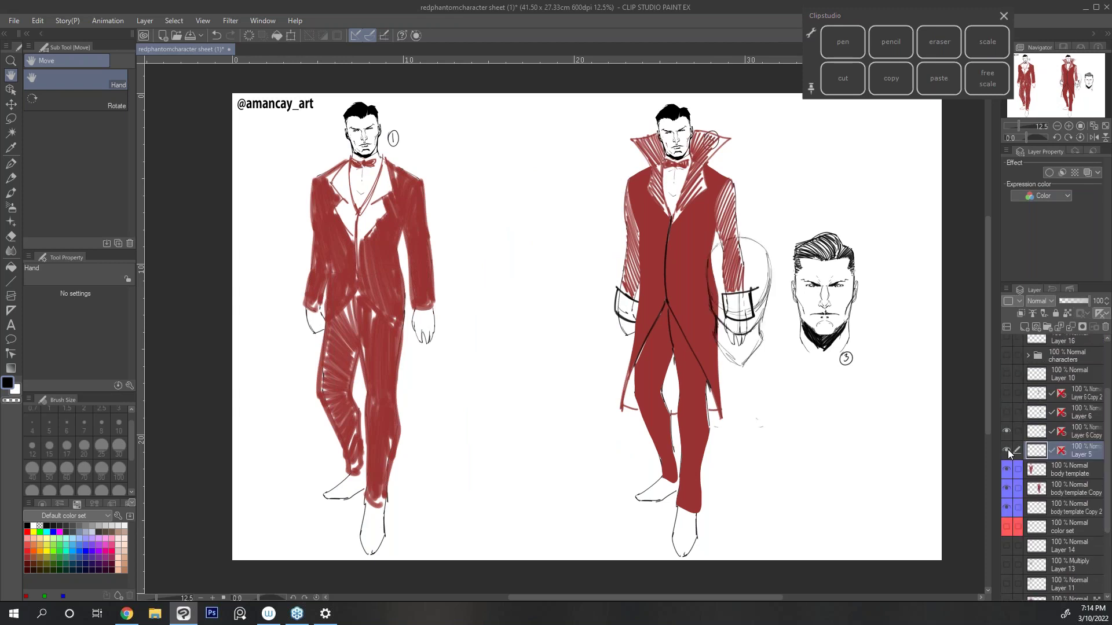
pyautogui.click(1008, 450)
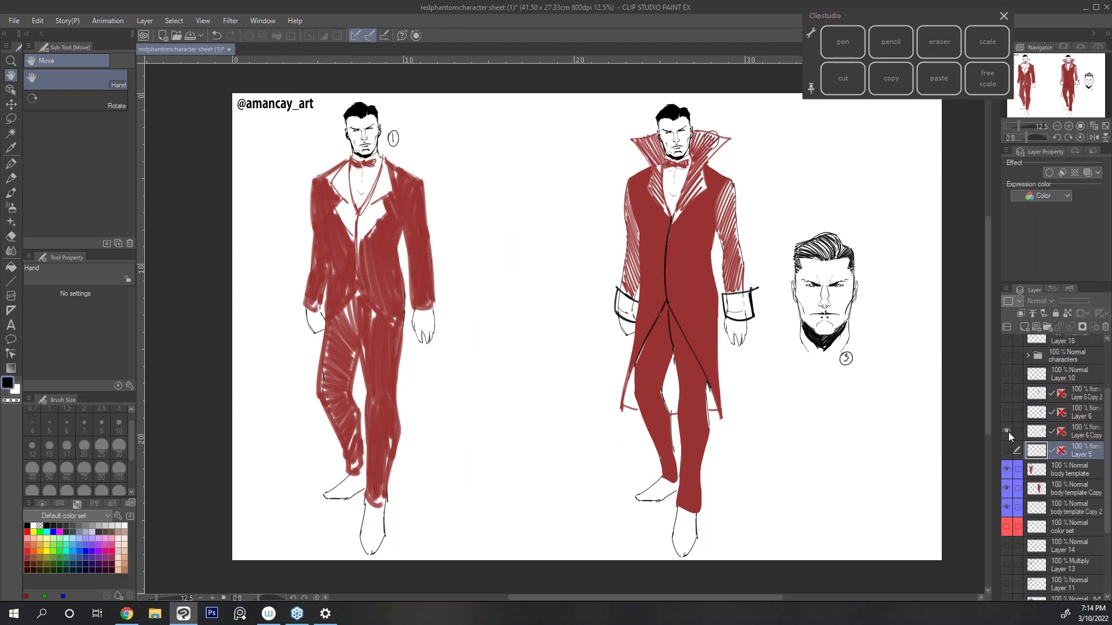
pyautogui.moveTo(664, 300); pyautogui.dragTo(676, 302)
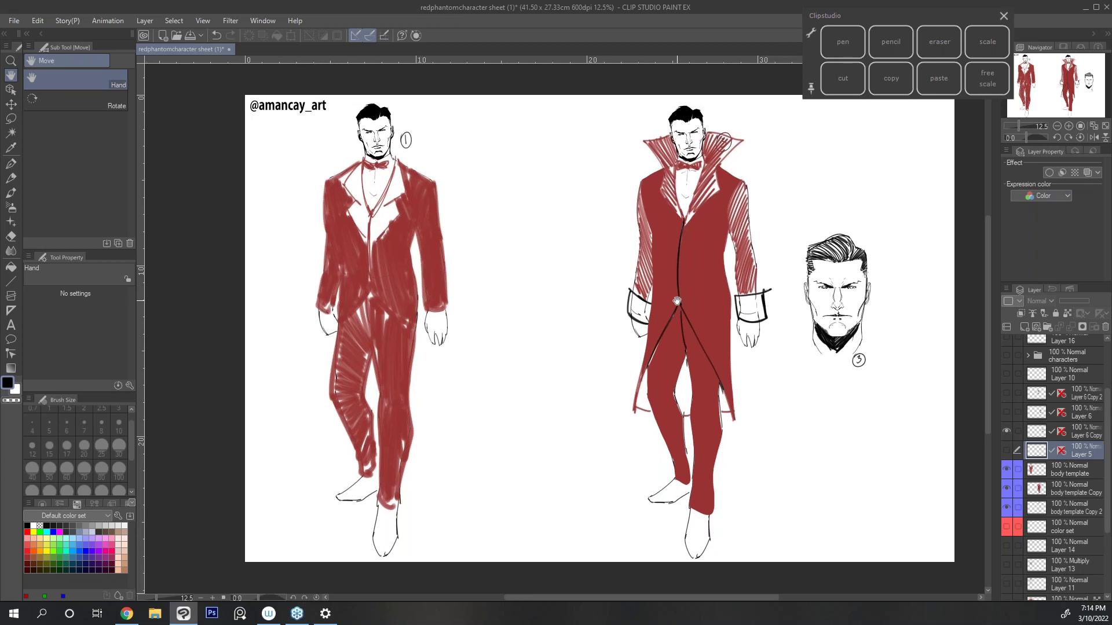
pyautogui.click(1068, 126)
pyautogui.press('p')
pyautogui.press('h')
pyautogui.moveTo(601, 289)
pyautogui.mouseDown()
pyautogui.moveTo(669, 292)
pyautogui.moveTo(700, 205)
pyautogui.mouseUp()
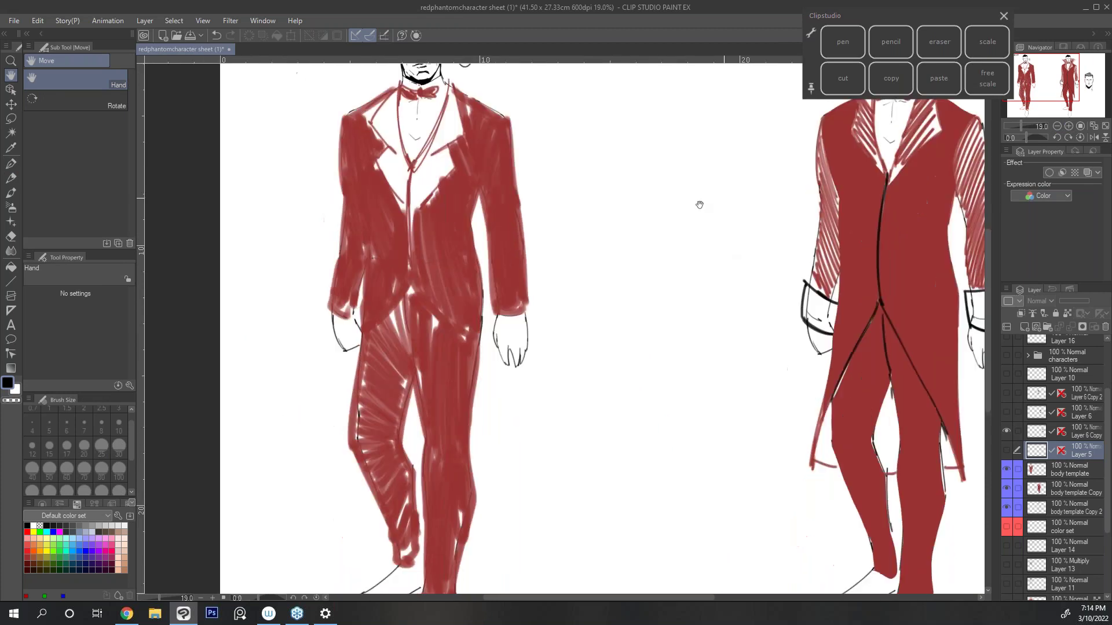
pyautogui.click(1057, 126)
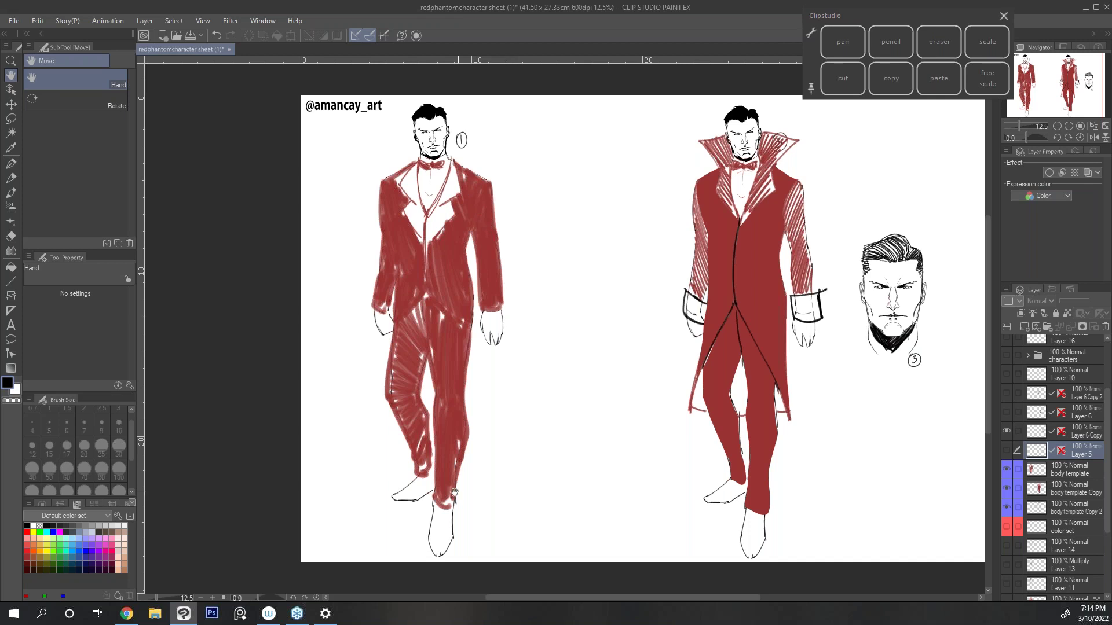
pyautogui.moveTo(782, 332); pyautogui.dragTo(730, 340)
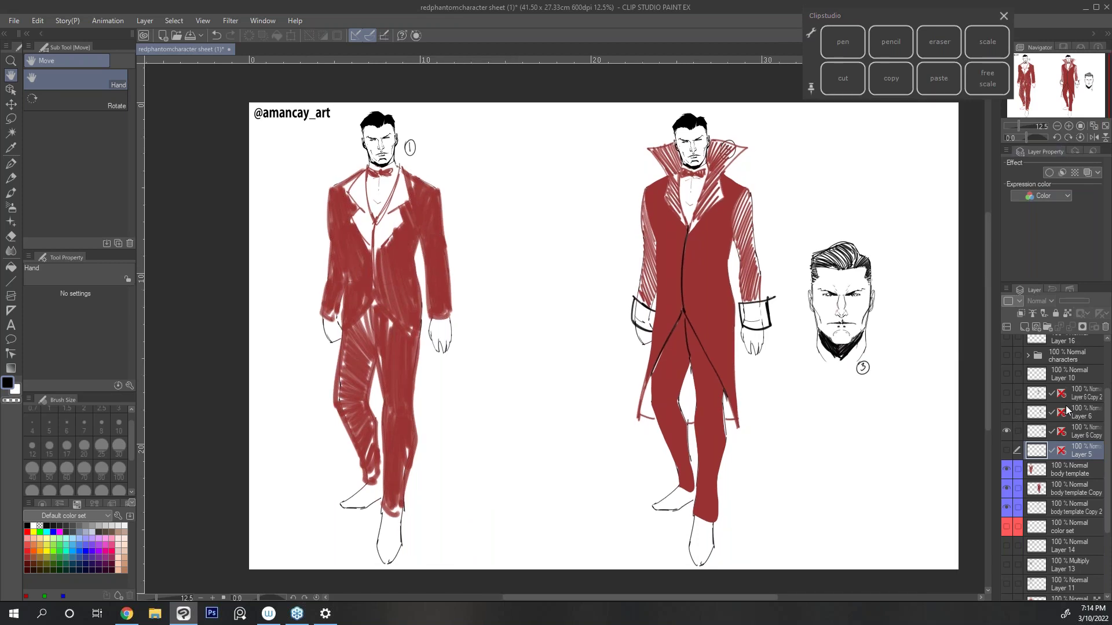
pyautogui.click(1068, 125)
pyautogui.moveTo(763, 174); pyautogui.dragTo(764, 268)
pyautogui.click(890, 42)
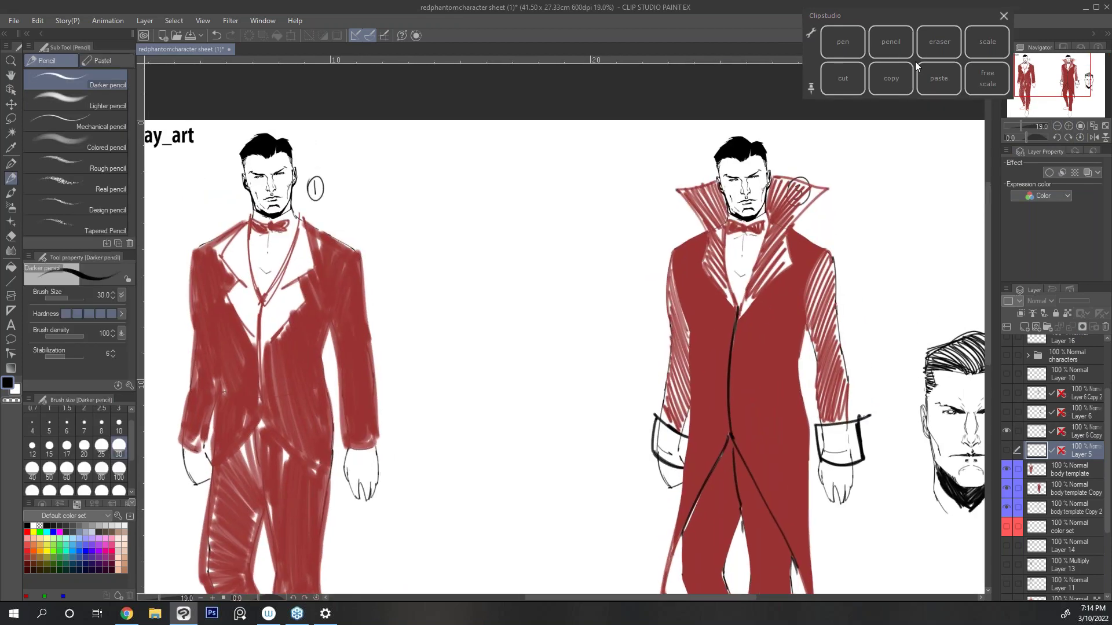
# Step: Hide the red-suit figure and coat layers, select the plain body sketch, and view the full sheet
pyautogui.moveTo(916, 367); pyautogui.dragTo(843, 342)
pyautogui.moveTo(841, 305); pyautogui.dragTo(913, 346)
pyautogui.click(891, 41)
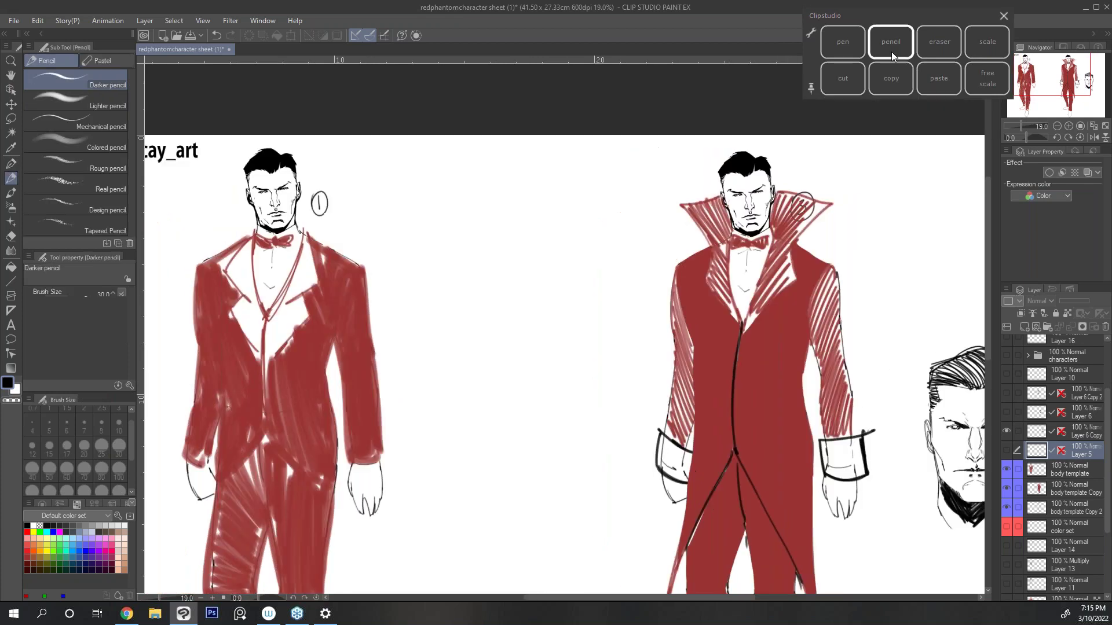
pyautogui.click(1007, 490)
pyautogui.click(1005, 470)
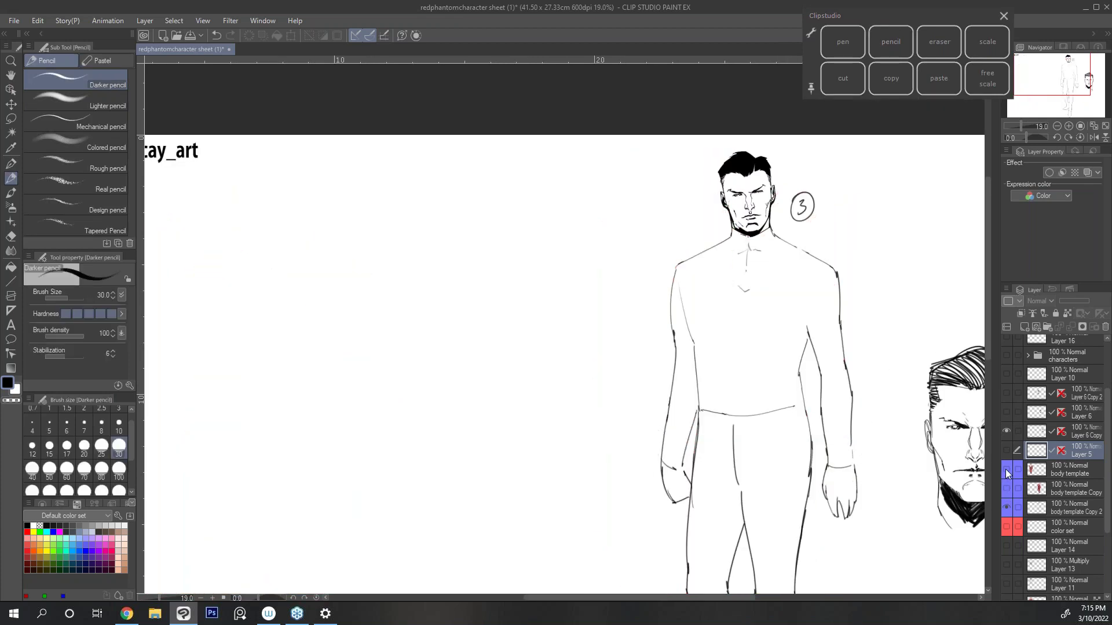
pyautogui.click(1007, 487)
pyautogui.click(1007, 487)
pyautogui.click(1007, 509)
pyautogui.click(1006, 509)
pyautogui.click(1071, 508)
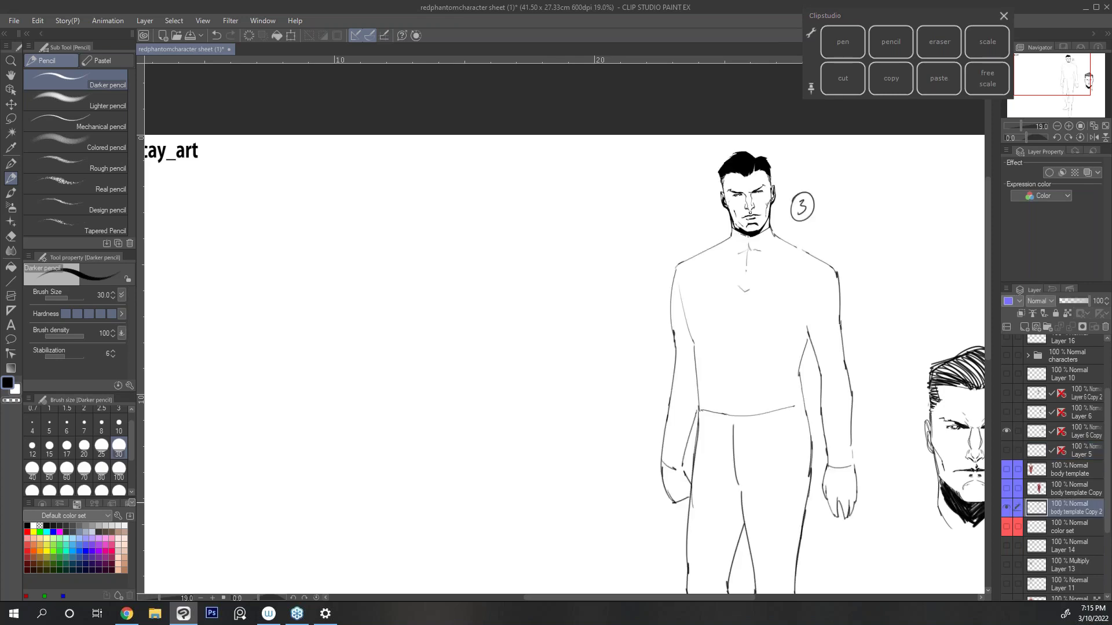
pyautogui.press('h')
pyautogui.click(1057, 125)
pyautogui.click(1057, 126)
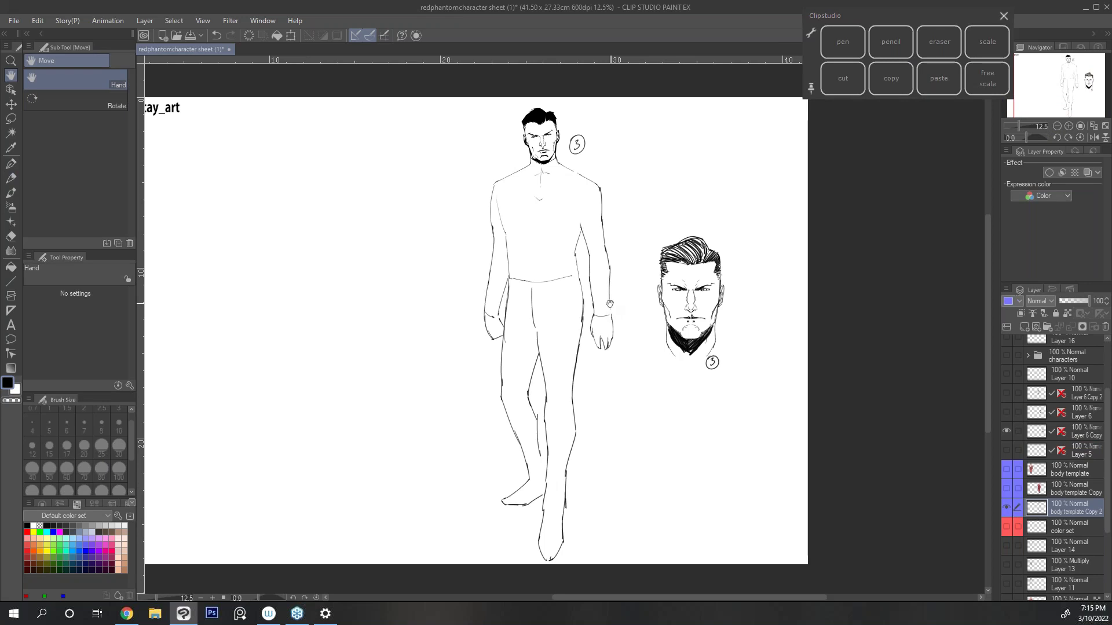
# Step: Add a New Raster Layer, choose dark red, and show both red-suit figures again
pyautogui.click(891, 42)
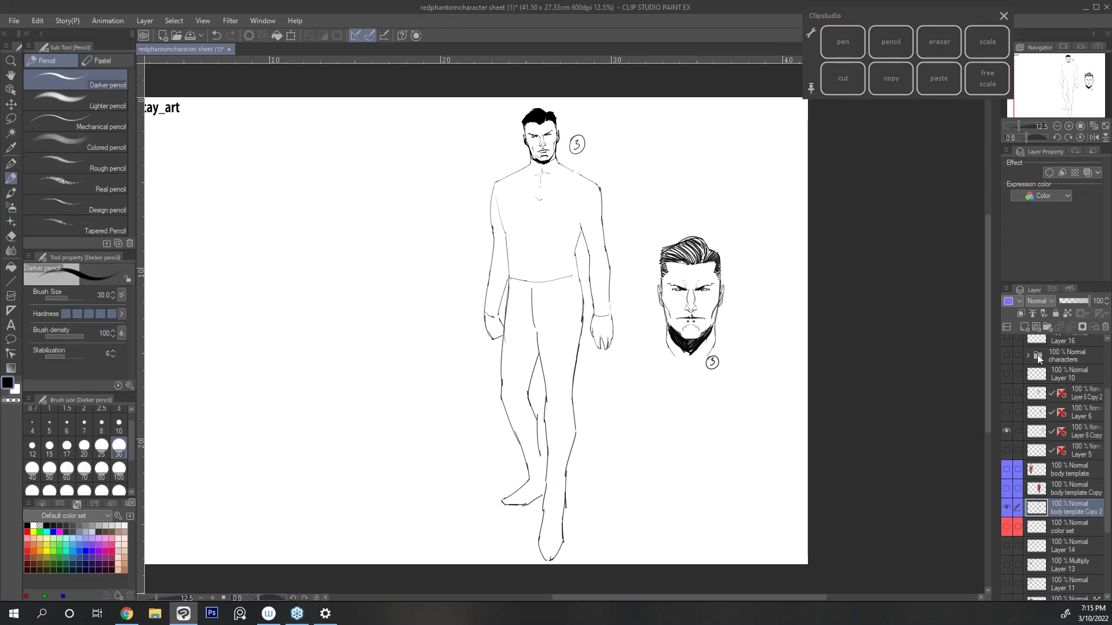
pyautogui.click(1025, 327)
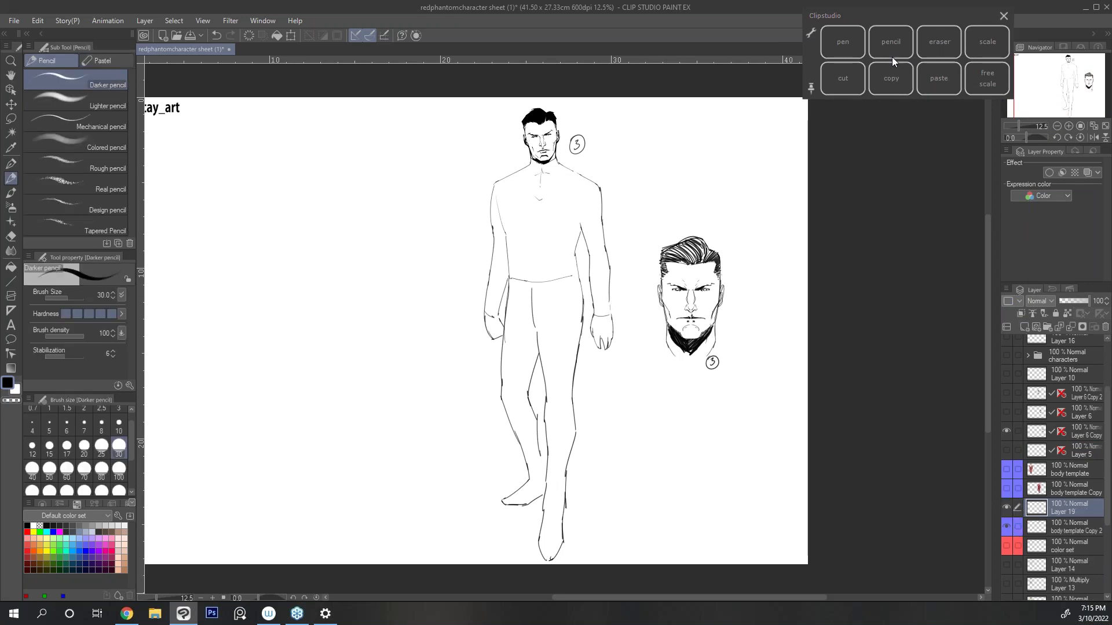
pyautogui.click(26, 531)
pyautogui.click(27, 558)
pyautogui.click(1006, 469)
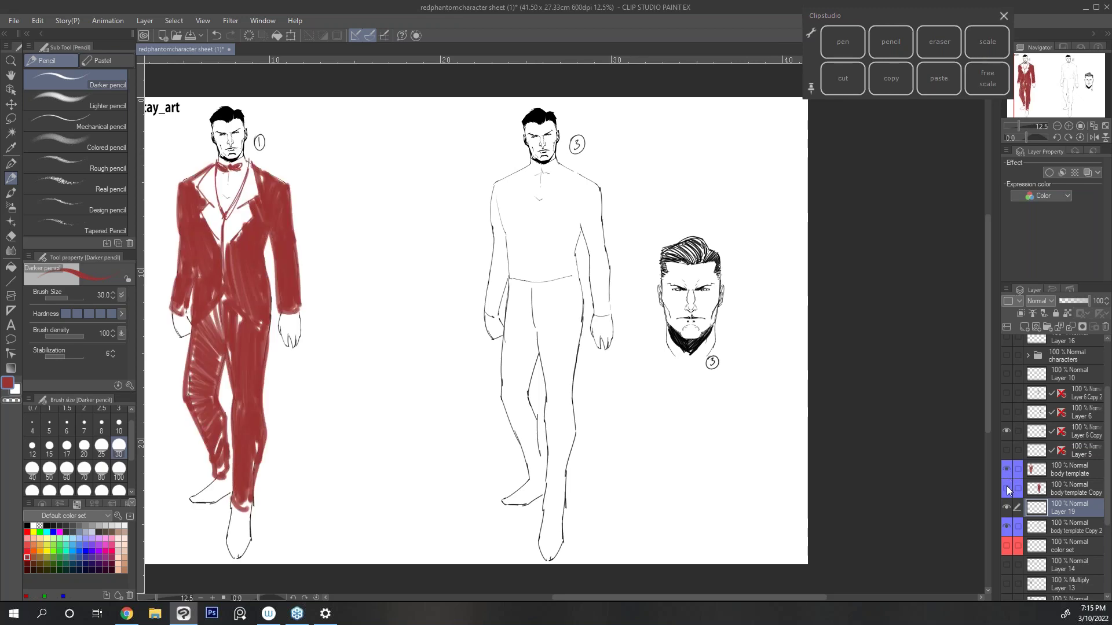
pyautogui.click(1007, 488)
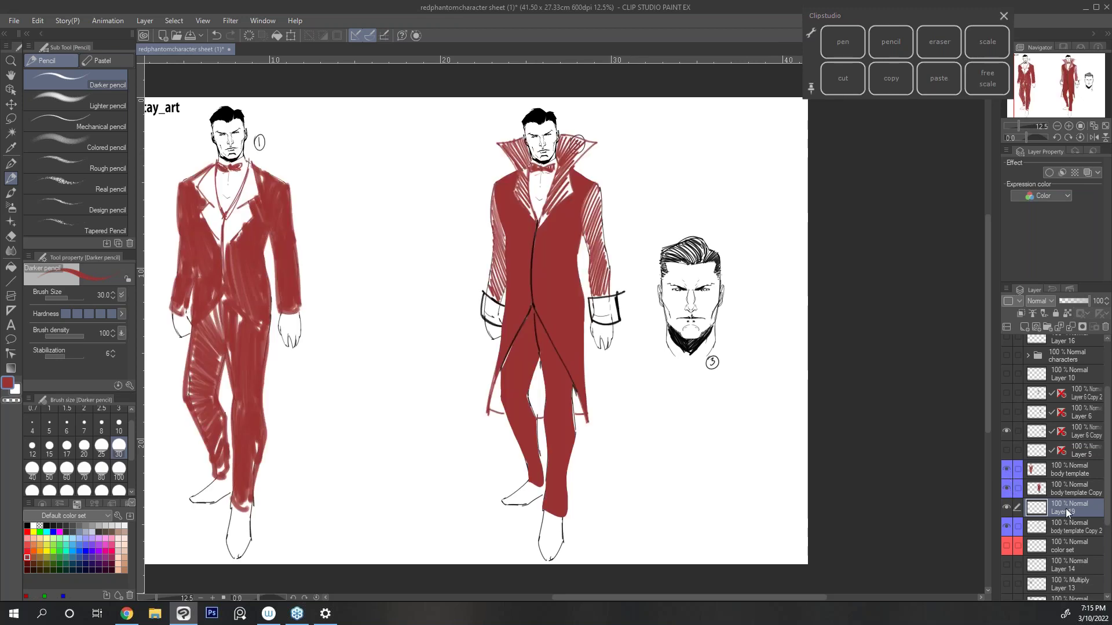
# Step: Duplicate body template Copy 2 and move the copy between figures 1 and 2
pyautogui.click(1058, 525)
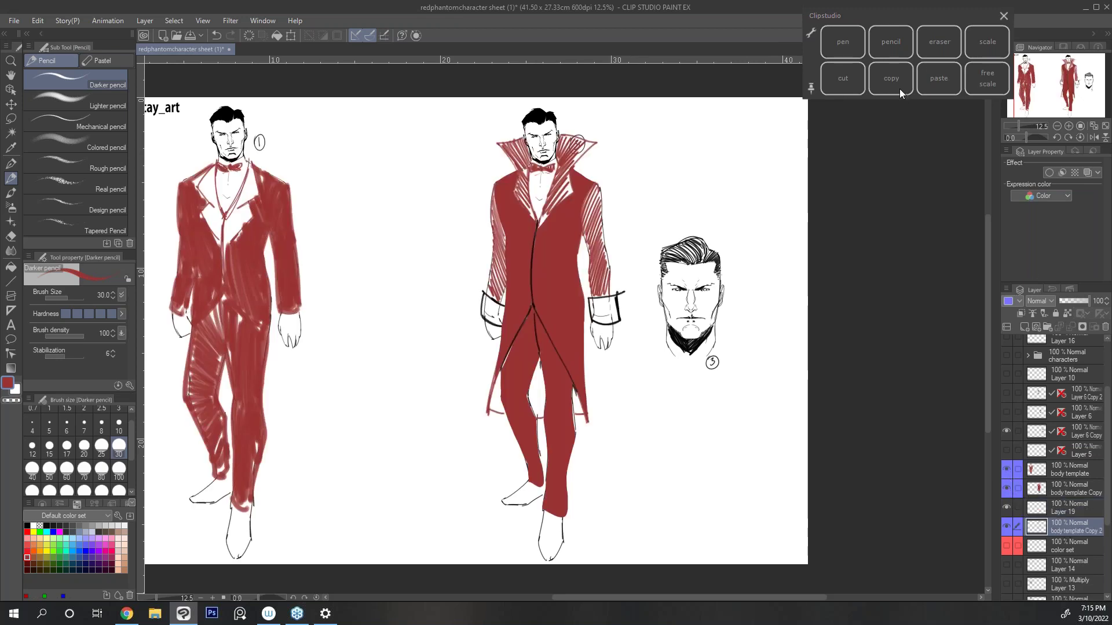
pyautogui.click(938, 81)
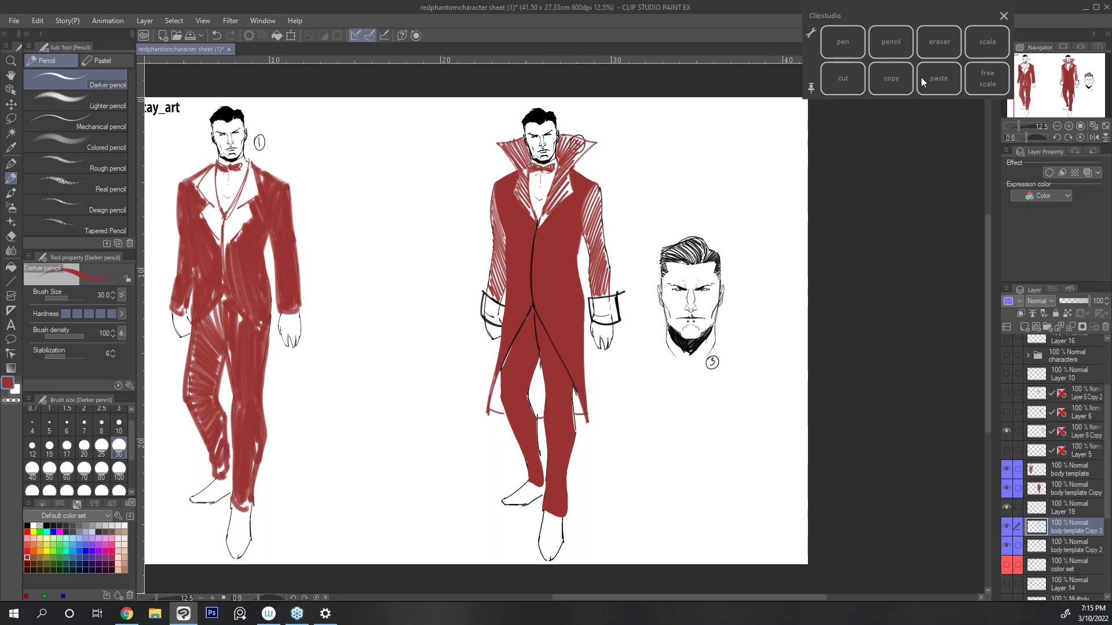
pyautogui.press('k')
pyautogui.moveTo(582, 433); pyautogui.dragTo(551, 404)
pyautogui.press('h')
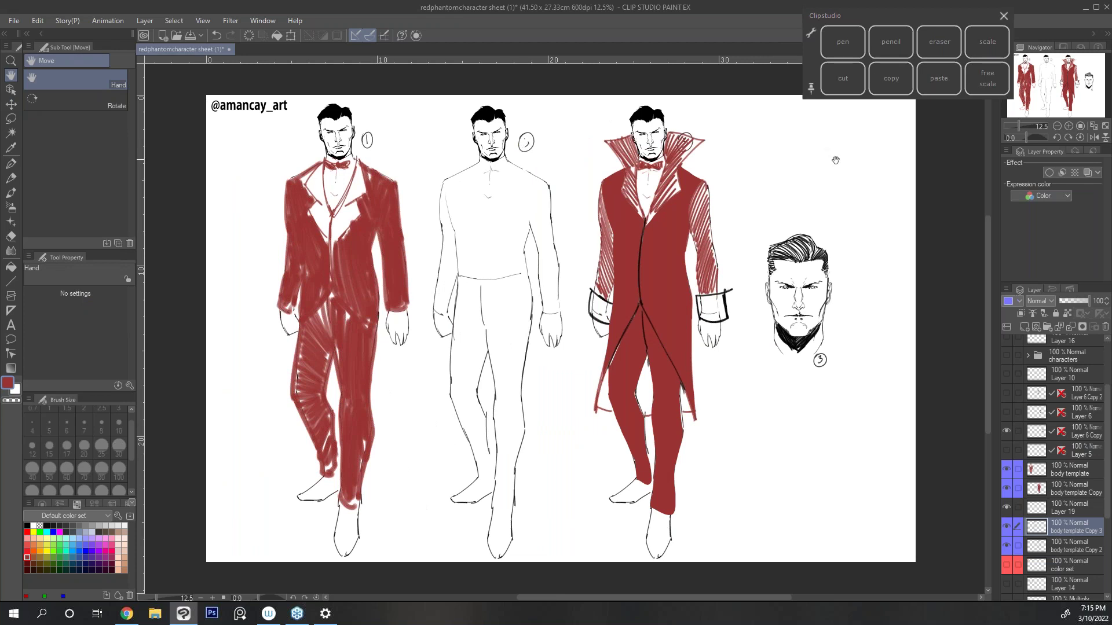
pyautogui.moveTo(844, 168); pyautogui.dragTo(868, 200)
# Step: With the black Darker pencil, draw the middle figure's neck, chest lines and high collar
pyautogui.scroll(2, 542, 258)
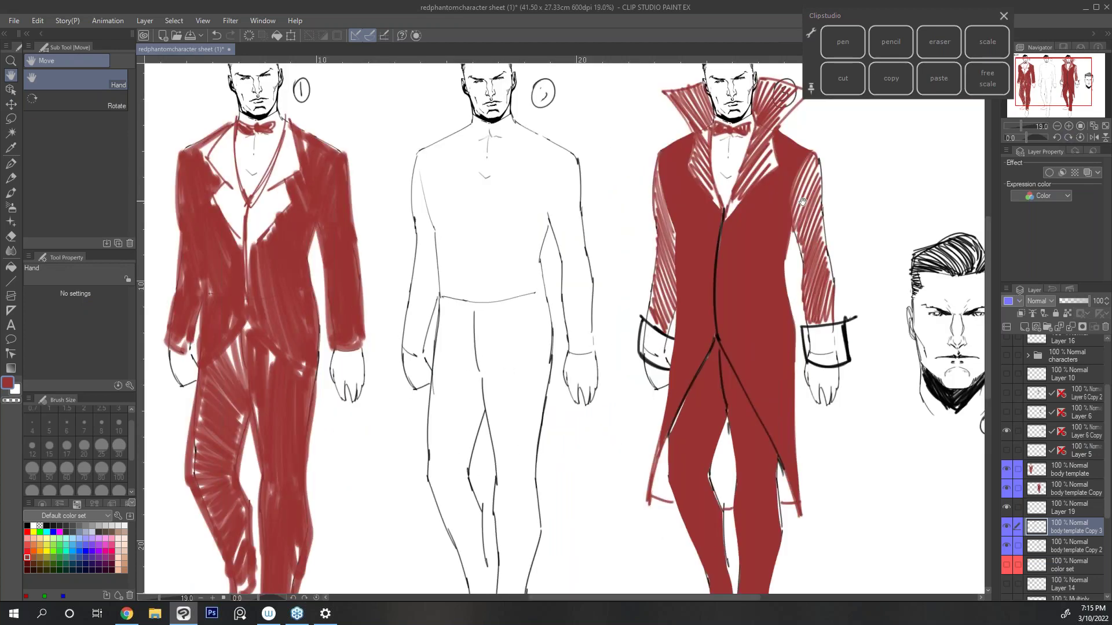
pyautogui.click(11, 178)
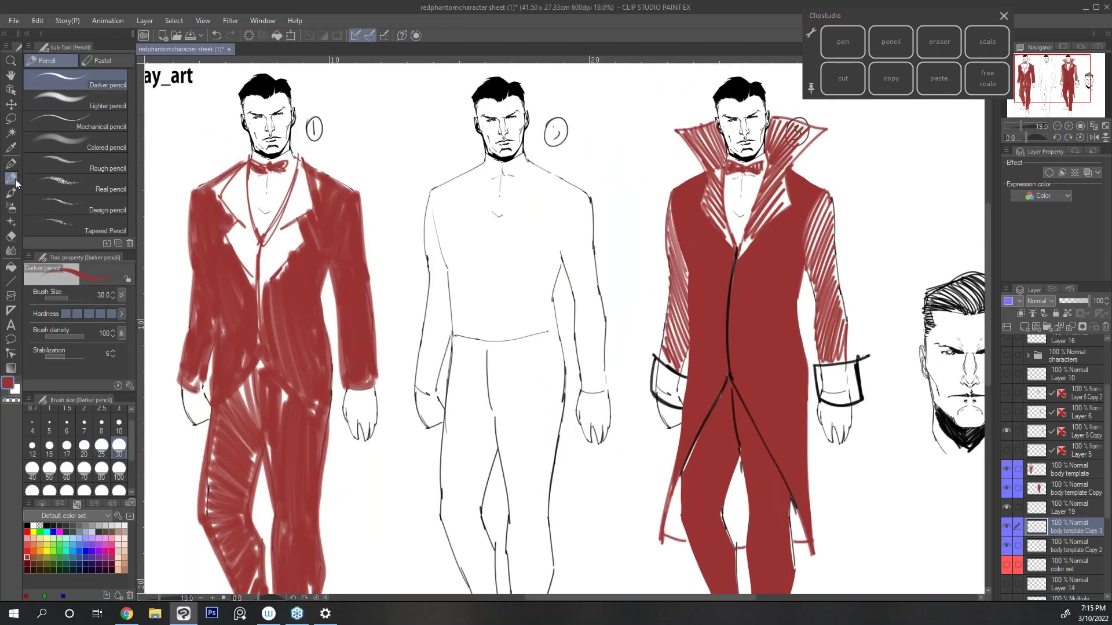
pyautogui.click(28, 525)
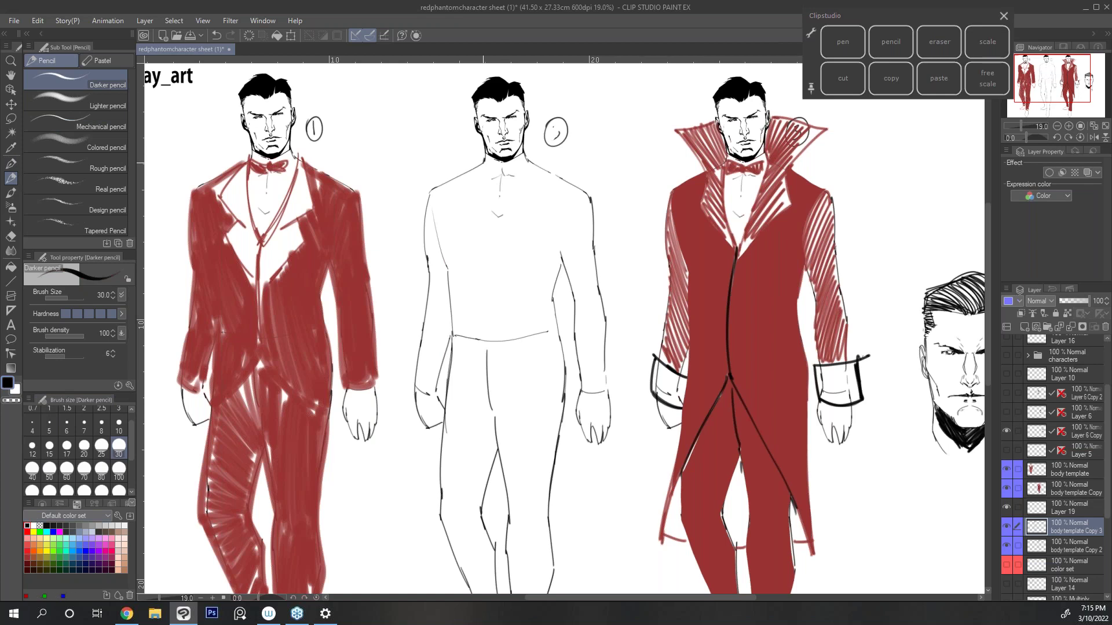
pyautogui.moveTo(483, 165); pyautogui.dragTo(471, 253)
pyautogui.moveTo(471, 214); pyautogui.dragTo(474, 319)
pyautogui.moveTo(528, 161)
pyautogui.mouseDown()
pyautogui.moveTo(508, 302)
pyautogui.moveTo(511, 224)
pyautogui.mouseUp()
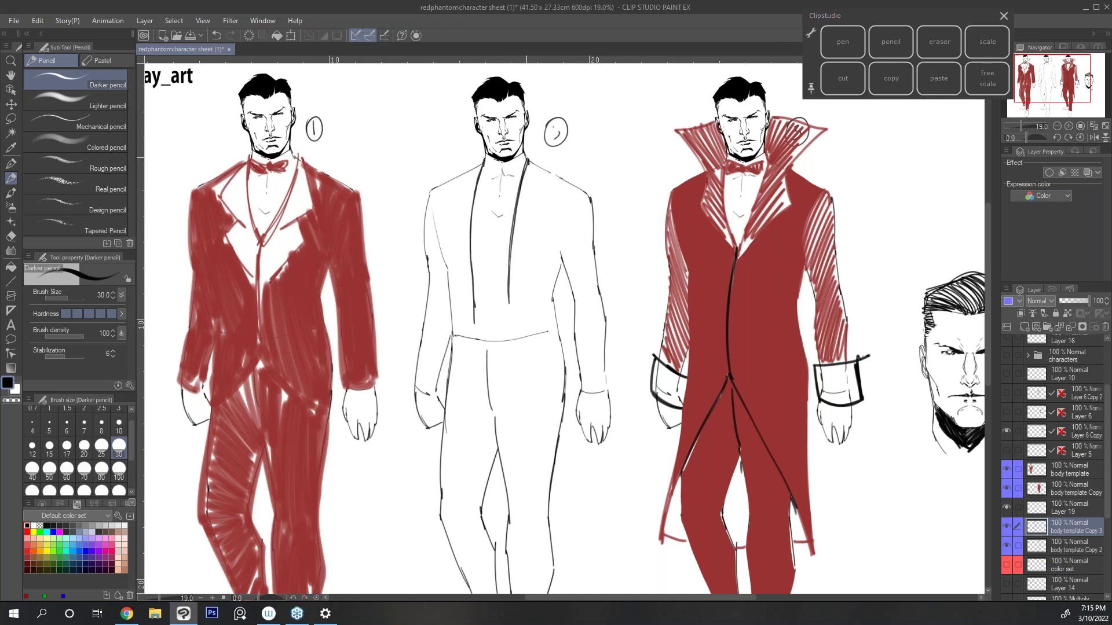
pyautogui.moveTo(483, 142)
pyautogui.mouseDown()
pyautogui.moveTo(449, 156)
pyautogui.moveTo(465, 181)
pyautogui.moveTo(464, 222)
pyautogui.mouseUp()
pyautogui.moveTo(524, 139)
pyautogui.mouseDown()
pyautogui.moveTo(552, 168)
pyautogui.moveTo(526, 240)
pyautogui.mouseUp()
# Step: Sketch the jacket's centre line, torso and waist lines, side lines and both lapels
pyautogui.moveTo(510, 282); pyautogui.dragTo(508, 344)
pyautogui.moveTo(447, 209); pyautogui.dragTo(452, 346)
pyautogui.moveTo(475, 309)
pyautogui.mouseDown()
pyautogui.moveTo(474, 346)
pyautogui.moveTo(556, 338)
pyautogui.mouseUp()
pyautogui.moveTo(564, 264); pyautogui.dragTo(558, 337)
pyautogui.moveTo(538, 197); pyautogui.dragTo(517, 268)
pyautogui.moveTo(455, 182); pyautogui.dragTo(471, 279)
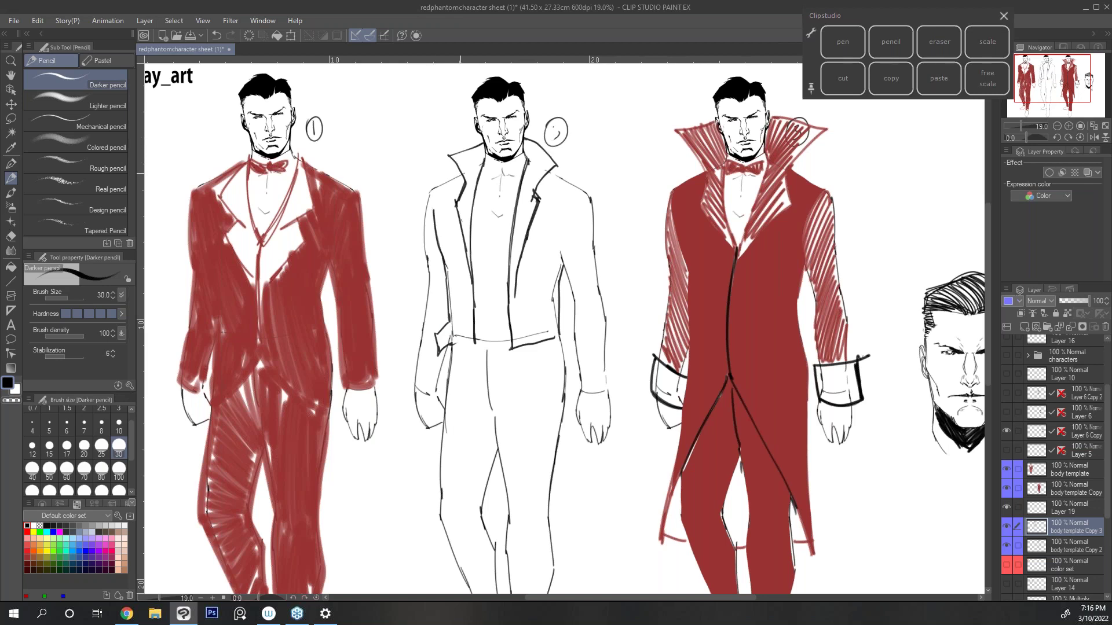
pyautogui.moveTo(426, 191)
pyautogui.mouseDown()
pyautogui.moveTo(429, 264)
pyautogui.moveTo(442, 274)
pyautogui.mouseUp()
pyautogui.moveTo(434, 218); pyautogui.dragTo(436, 234)
# Step: Draw both sleeve edges with wrist cuffs, the jacket's bottom hem and a neck stroke
pyautogui.moveTo(431, 266); pyautogui.dragTo(420, 352)
pyautogui.moveTo(413, 363); pyautogui.dragTo(426, 374)
pyautogui.moveTo(411, 365); pyautogui.dragTo(434, 396)
pyautogui.moveTo(445, 348); pyautogui.dragTo(436, 393)
pyautogui.moveTo(551, 173)
pyautogui.mouseDown()
pyautogui.moveTo(591, 194)
pyautogui.moveTo(595, 224)
pyautogui.moveTo(563, 248)
pyautogui.moveTo(575, 302)
pyautogui.moveTo(600, 299)
pyautogui.moveTo(575, 337)
pyautogui.moveTo(579, 374)
pyautogui.moveTo(611, 368)
pyautogui.mouseUp()
pyautogui.moveTo(612, 371); pyautogui.dragTo(576, 395)
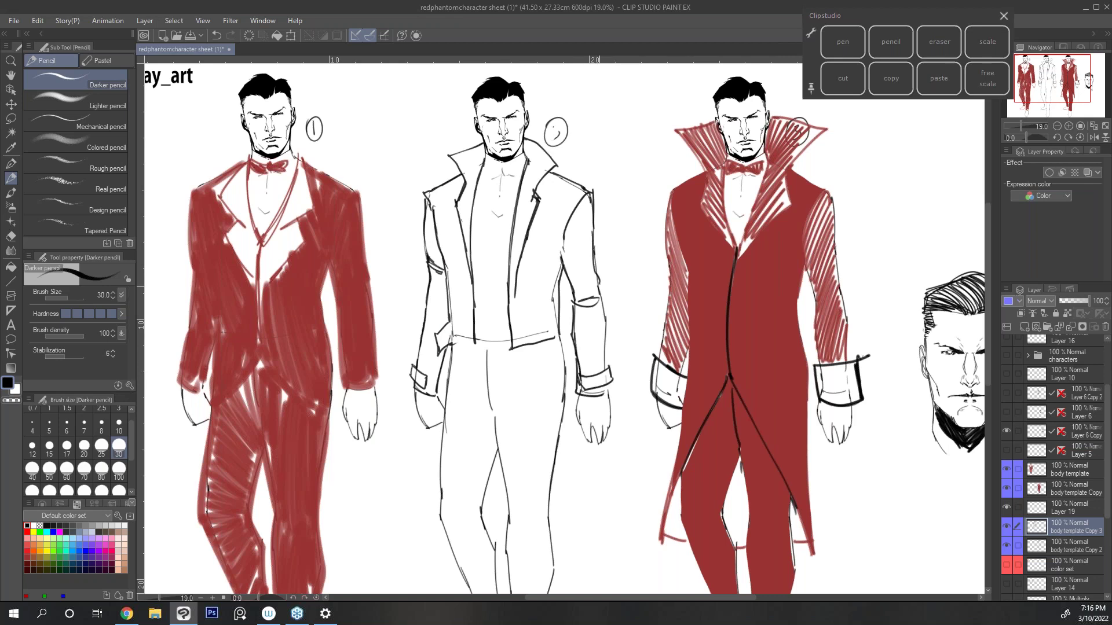
pyautogui.moveTo(600, 297); pyautogui.dragTo(604, 396)
pyautogui.moveTo(449, 343); pyautogui.dragTo(475, 348)
pyautogui.moveTo(485, 146)
pyautogui.mouseDown()
pyautogui.moveTo(484, 165)
pyautogui.moveTo(525, 168)
pyautogui.moveTo(484, 175)
pyautogui.mouseUp()
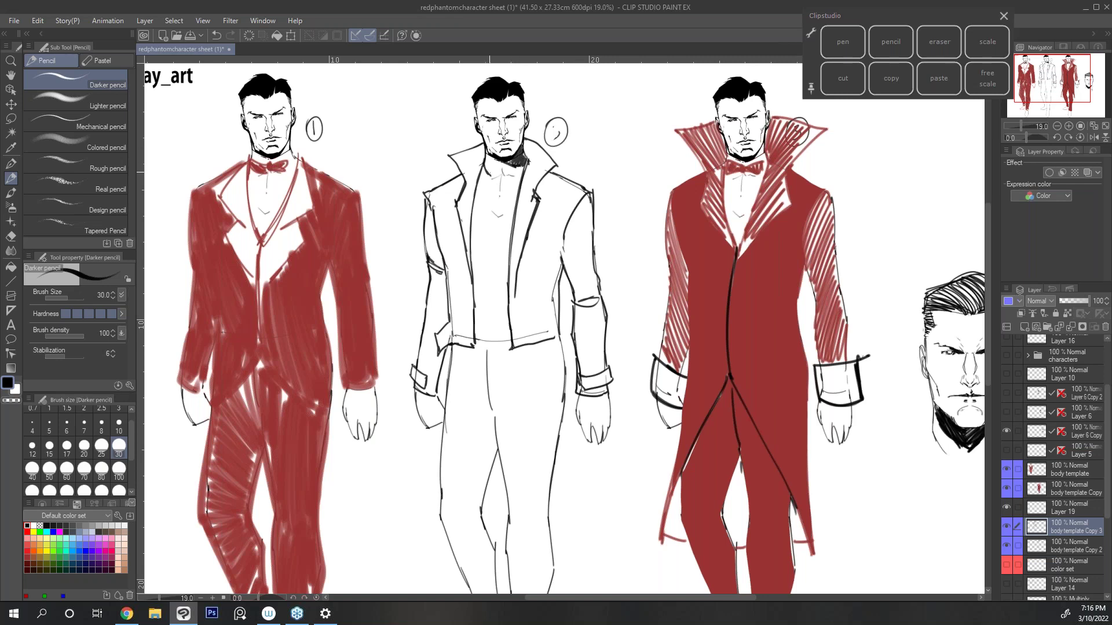
# Step: Redo the neck shading, then draw and hatch the necktie and mark the waistband and hem
pyautogui.hotkey('ctrl', 'z')
pyautogui.moveTo(490, 153)
pyautogui.mouseDown()
pyautogui.moveTo(495, 180)
pyautogui.moveTo(524, 166)
pyautogui.moveTo(483, 165)
pyautogui.moveTo(490, 192)
pyautogui.moveTo(497, 176)
pyautogui.moveTo(510, 198)
pyautogui.moveTo(492, 198)
pyautogui.moveTo(489, 169)
pyautogui.mouseUp()
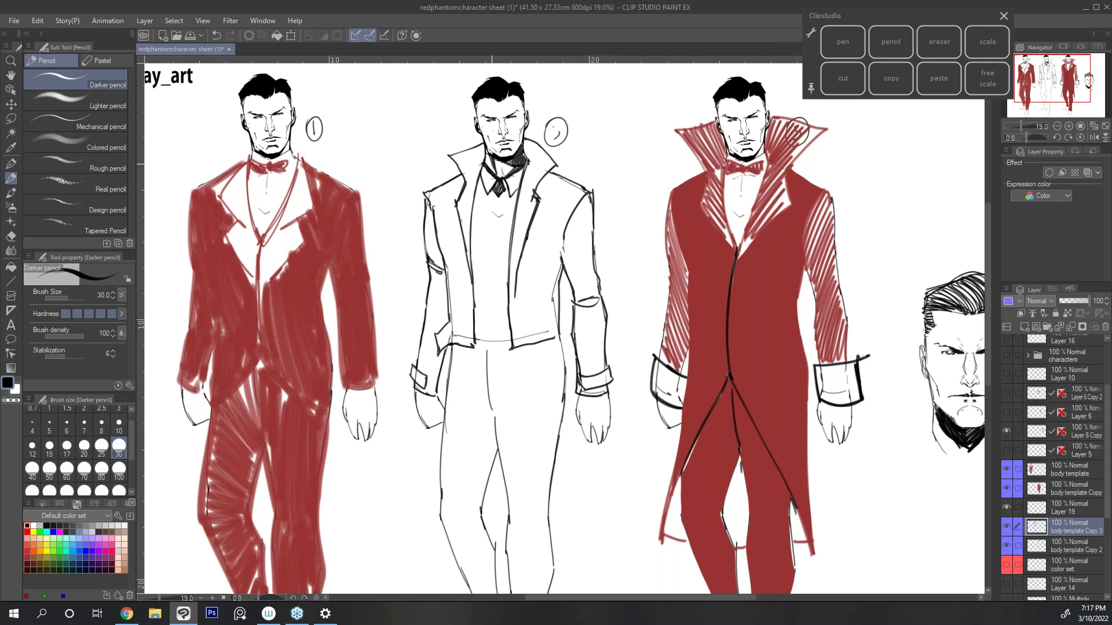
pyautogui.moveTo(504, 183); pyautogui.dragTo(483, 303)
pyautogui.moveTo(501, 195)
pyautogui.mouseDown()
pyautogui.moveTo(499, 303)
pyautogui.moveTo(484, 333)
pyautogui.moveTo(493, 331)
pyautogui.mouseUp()
pyautogui.moveTo(495, 189)
pyautogui.mouseDown()
pyautogui.moveTo(482, 315)
pyautogui.moveTo(492, 335)
pyautogui.mouseUp()
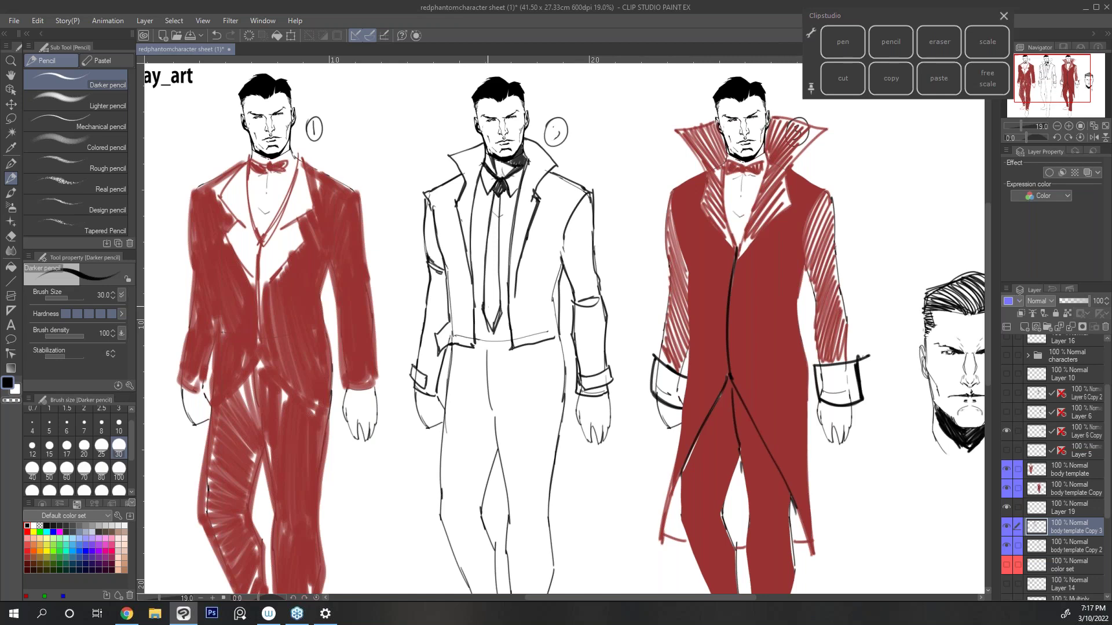
pyautogui.moveTo(496, 195)
pyautogui.mouseDown()
pyautogui.moveTo(487, 312)
pyautogui.moveTo(497, 326)
pyautogui.moveTo(496, 311)
pyautogui.mouseUp()
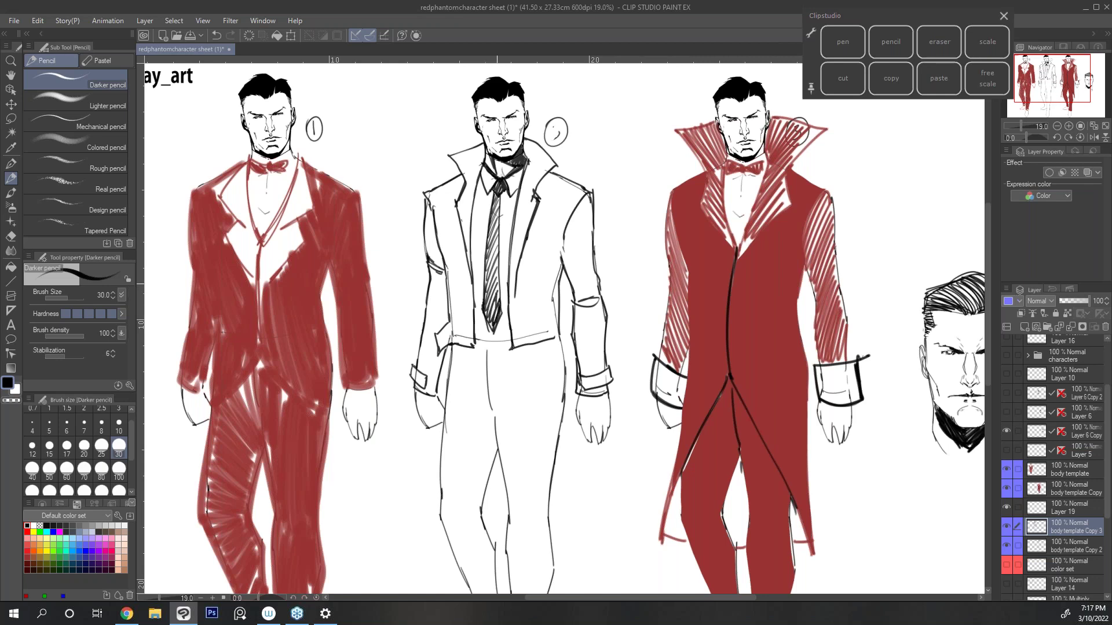
pyautogui.moveTo(479, 175)
pyautogui.mouseDown()
pyautogui.moveTo(470, 256)
pyautogui.moveTo(484, 246)
pyautogui.moveTo(499, 259)
pyautogui.mouseUp()
pyautogui.moveTo(473, 335); pyautogui.dragTo(508, 345)
pyautogui.moveTo(435, 319); pyautogui.dragTo(451, 354)
pyautogui.moveTo(439, 345); pyautogui.dragTo(464, 350)
# Step: Hatch the middle figure's left sleeve from shoulder down to the cuff
pyautogui.moveTo(426, 266)
pyautogui.mouseDown()
pyautogui.moveTo(443, 246)
pyautogui.moveTo(431, 210)
pyautogui.mouseUp()
pyautogui.moveTo(433, 259)
pyautogui.mouseDown()
pyautogui.moveTo(437, 213)
pyautogui.moveTo(441, 272)
pyautogui.mouseUp()
pyautogui.moveTo(432, 309)
pyautogui.mouseDown()
pyautogui.moveTo(446, 276)
pyautogui.moveTo(446, 290)
pyautogui.mouseUp()
pyautogui.moveTo(429, 337); pyautogui.dragTo(437, 308)
pyautogui.moveTo(424, 359)
pyautogui.mouseDown()
pyautogui.moveTo(447, 298)
pyautogui.moveTo(448, 313)
pyautogui.mouseUp()
pyautogui.moveTo(443, 298); pyautogui.dragTo(448, 285)
pyautogui.moveTo(424, 360); pyautogui.dragTo(432, 337)
pyautogui.moveTo(426, 393); pyautogui.dragTo(438, 343)
pyautogui.moveTo(428, 395); pyautogui.dragTo(441, 361)
pyautogui.moveTo(441, 412); pyautogui.dragTo(451, 346)
# Step: Shade the right shoulder and fill the right sleeve with hatching
pyautogui.moveTo(566, 233)
pyautogui.mouseDown()
pyautogui.moveTo(579, 204)
pyautogui.moveTo(586, 266)
pyautogui.moveTo(584, 213)
pyautogui.mouseUp()
pyautogui.moveTo(562, 258)
pyautogui.mouseDown()
pyautogui.moveTo(582, 204)
pyautogui.moveTo(585, 223)
pyautogui.mouseUp()
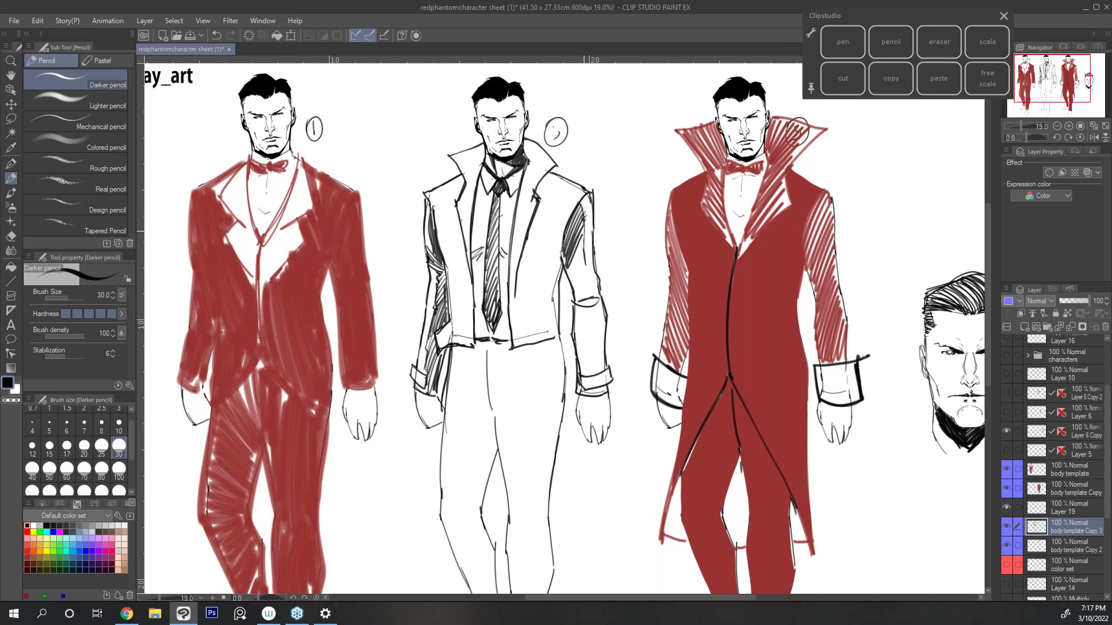
pyautogui.moveTo(569, 277)
pyautogui.mouseDown()
pyautogui.moveTo(584, 248)
pyautogui.moveTo(588, 272)
pyautogui.mouseUp()
pyautogui.moveTo(576, 302)
pyautogui.mouseDown()
pyautogui.moveTo(593, 282)
pyautogui.moveTo(600, 373)
pyautogui.mouseUp()
pyautogui.moveTo(573, 336); pyautogui.dragTo(591, 307)
pyautogui.moveTo(576, 359)
pyautogui.mouseDown()
pyautogui.moveTo(597, 330)
pyautogui.moveTo(604, 379)
pyautogui.moveTo(591, 386)
pyautogui.mouseUp()
pyautogui.moveTo(680, 329); pyautogui.dragTo(753, 294)
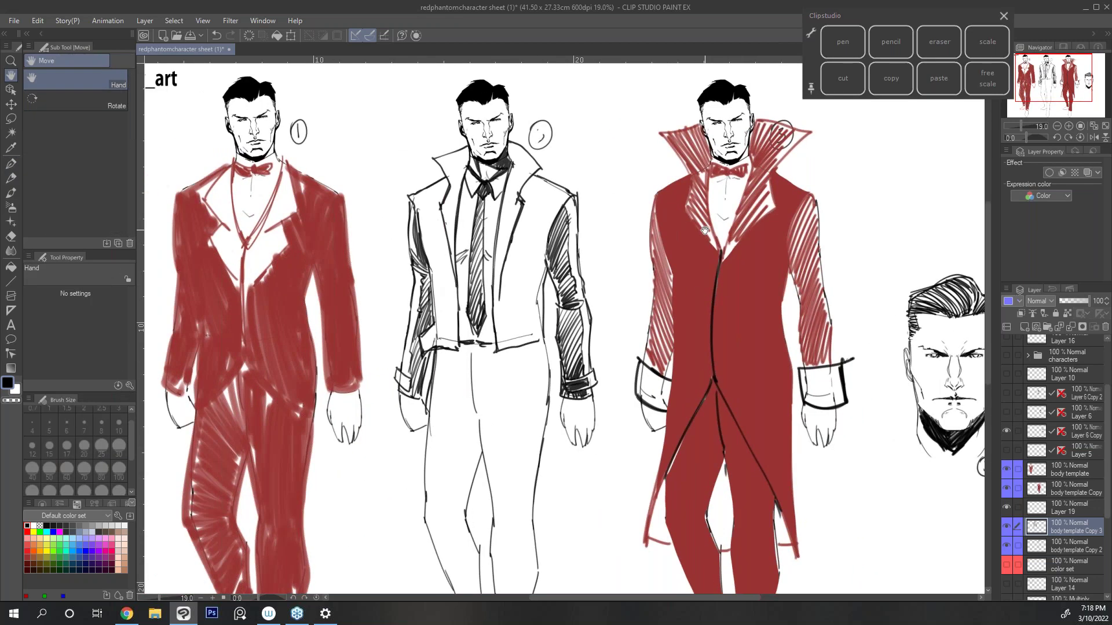
# Step: Ink and darken both lapel lines and draw the jacket's front panel seam
pyautogui.moveTo(431, 184)
pyautogui.mouseDown()
pyautogui.moveTo(430, 239)
pyautogui.moveTo(441, 249)
pyautogui.mouseUp()
pyautogui.moveTo(439, 180)
pyautogui.mouseDown()
pyautogui.moveTo(433, 235)
pyautogui.moveTo(448, 245)
pyautogui.mouseUp()
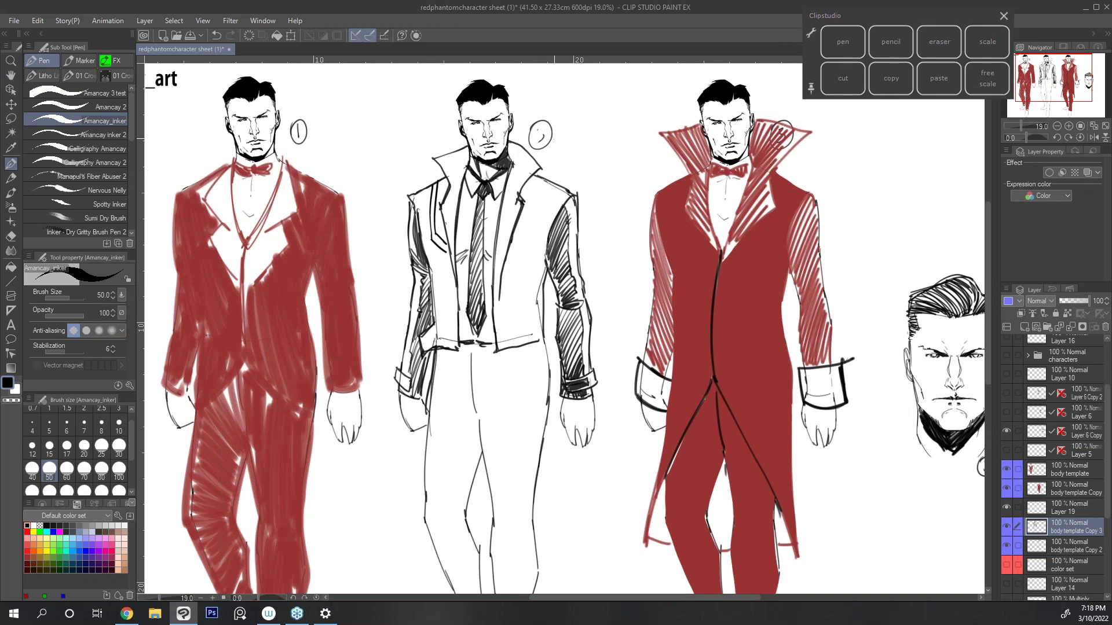
pyautogui.moveTo(548, 181); pyautogui.dragTo(524, 244)
pyautogui.press('p')
pyautogui.moveTo(551, 183)
pyautogui.mouseDown()
pyautogui.moveTo(530, 248)
pyautogui.moveTo(507, 255)
pyautogui.moveTo(524, 243)
pyautogui.mouseUp()
pyautogui.moveTo(436, 184)
pyautogui.mouseDown()
pyautogui.moveTo(430, 236)
pyautogui.moveTo(447, 251)
pyautogui.mouseUp()
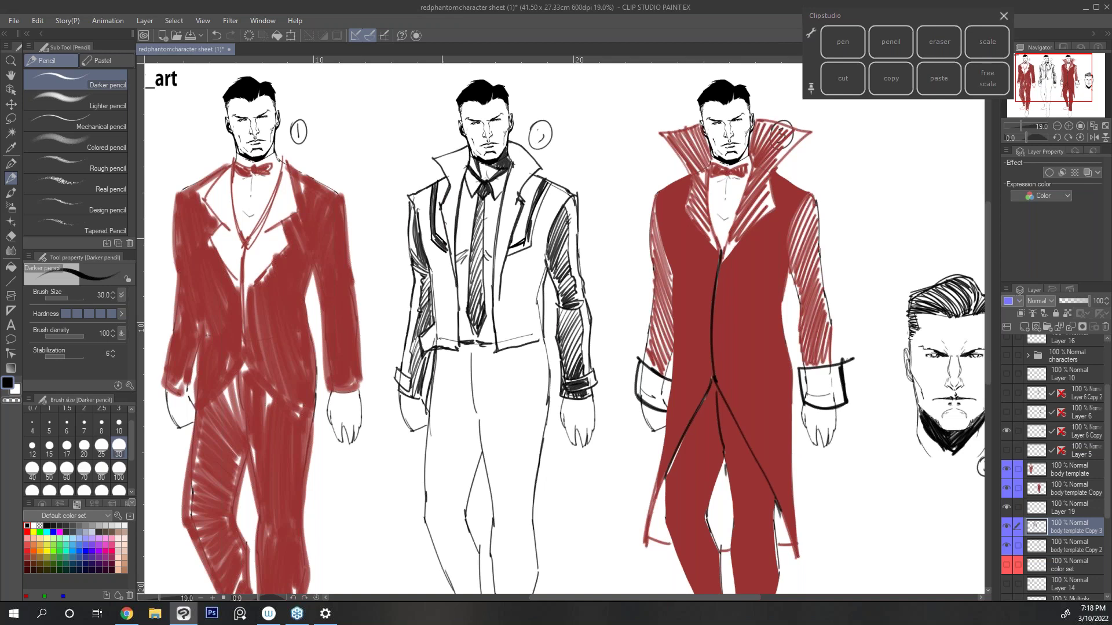
pyautogui.moveTo(520, 246)
pyautogui.mouseDown()
pyautogui.moveTo(510, 256)
pyautogui.moveTo(523, 249)
pyautogui.mouseUp()
pyautogui.moveTo(542, 195); pyautogui.dragTo(527, 247)
pyautogui.moveTo(543, 196); pyautogui.dragTo(534, 222)
pyautogui.moveTo(542, 268); pyautogui.dragTo(518, 283)
pyautogui.moveTo(518, 283); pyautogui.dragTo(518, 344)
pyautogui.moveTo(546, 269); pyautogui.dragTo(520, 339)
pyautogui.moveTo(432, 278)
pyautogui.mouseDown()
pyautogui.moveTo(442, 270)
pyautogui.moveTo(446, 345)
pyautogui.mouseUp()
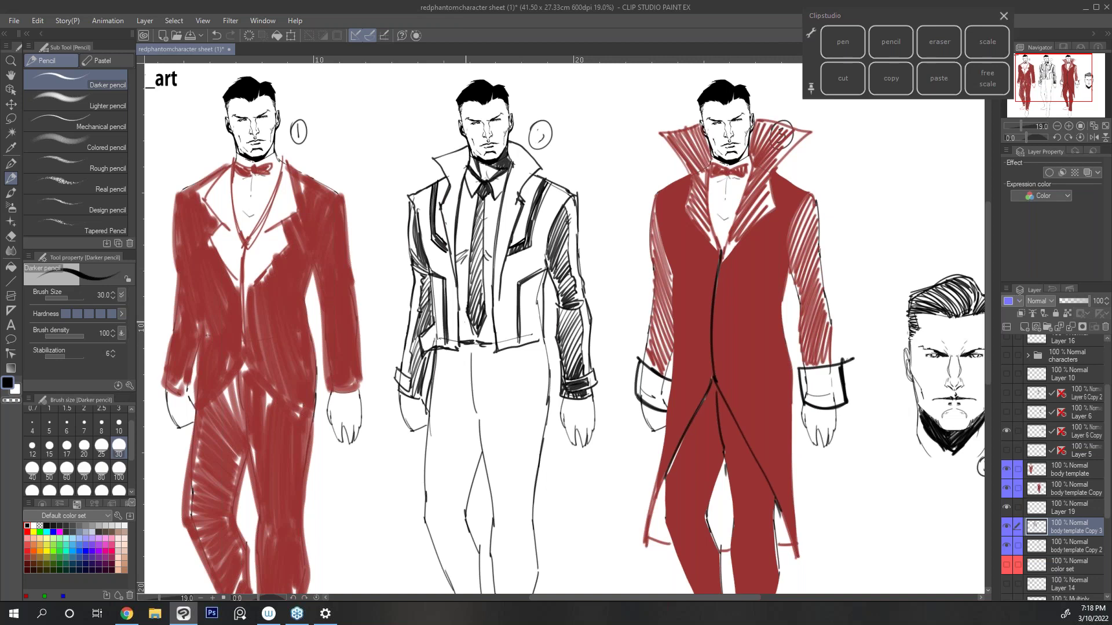
# Step: Draw the middle figure's trouser leg contours and crotch line
pyautogui.moveTo(897, 164); pyautogui.dragTo(897, 71)
pyautogui.press('p')
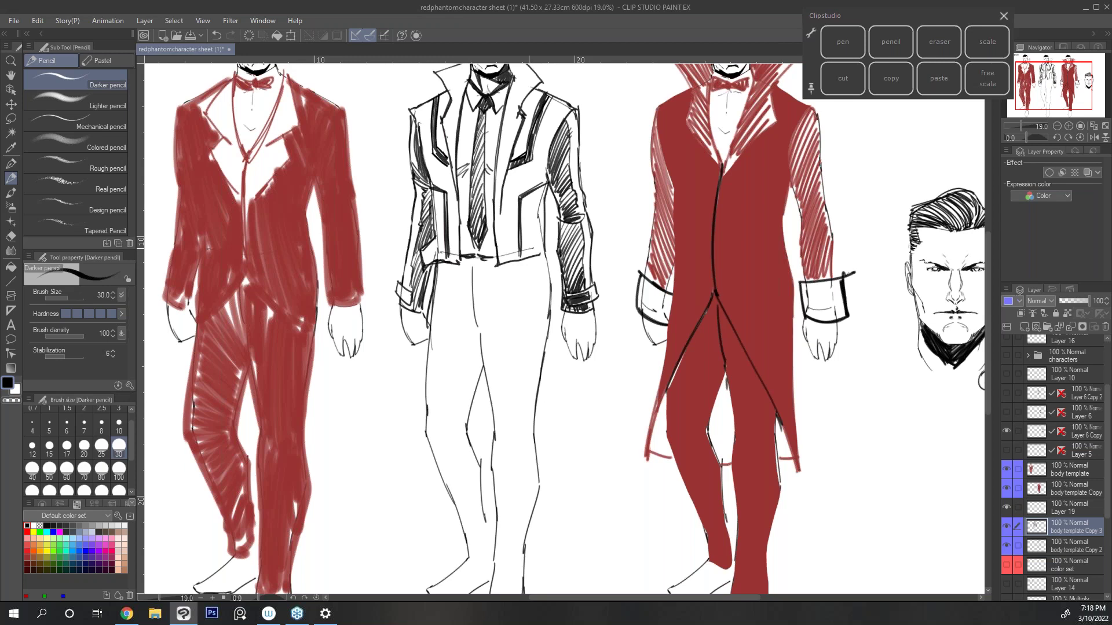
pyautogui.moveTo(533, 259)
pyautogui.mouseDown()
pyautogui.moveTo(520, 437)
pyautogui.moveTo(528, 485)
pyautogui.mouseUp()
pyautogui.moveTo(873, 181); pyautogui.dragTo(861, 66)
pyautogui.moveTo(518, 366); pyautogui.dragTo(511, 463)
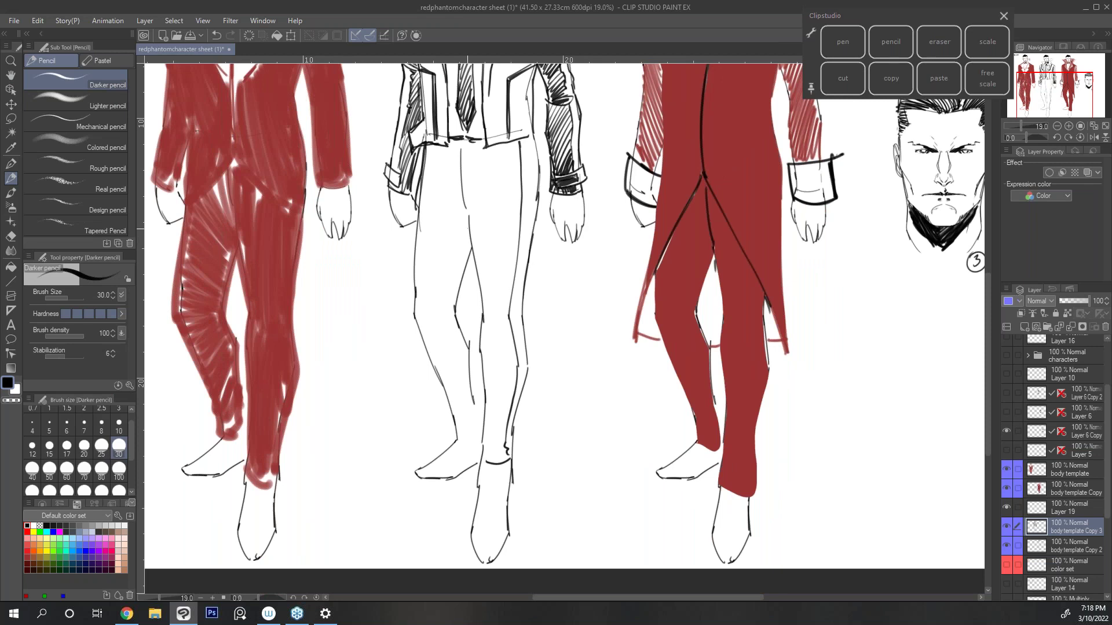
pyautogui.moveTo(432, 191); pyautogui.dragTo(492, 187)
pyautogui.press('space')
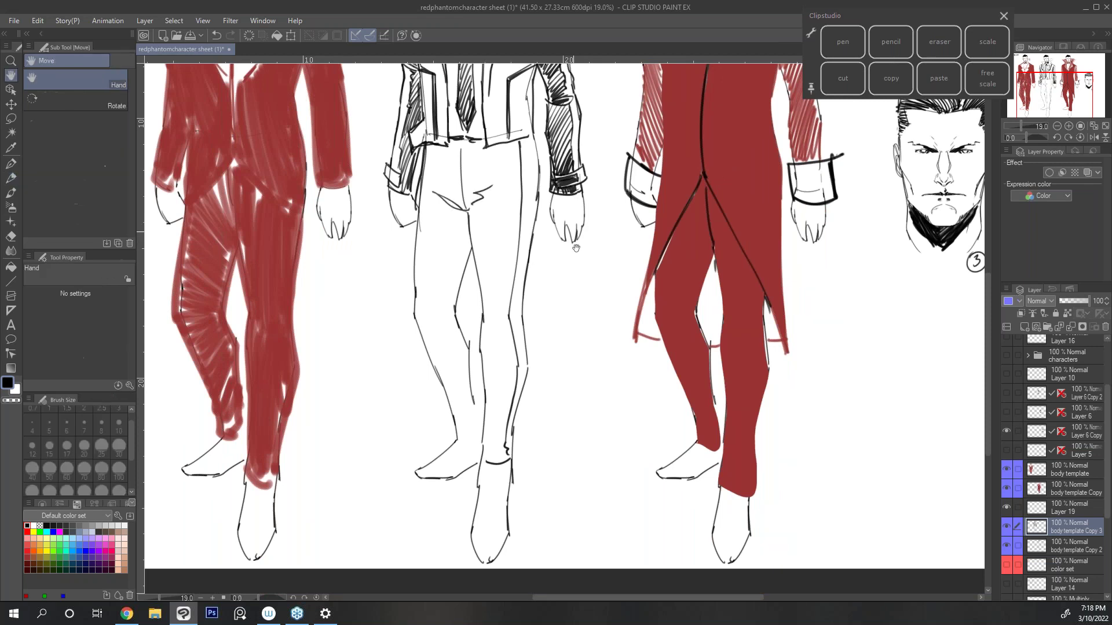
pyautogui.moveTo(576, 248); pyautogui.dragTo(588, 417)
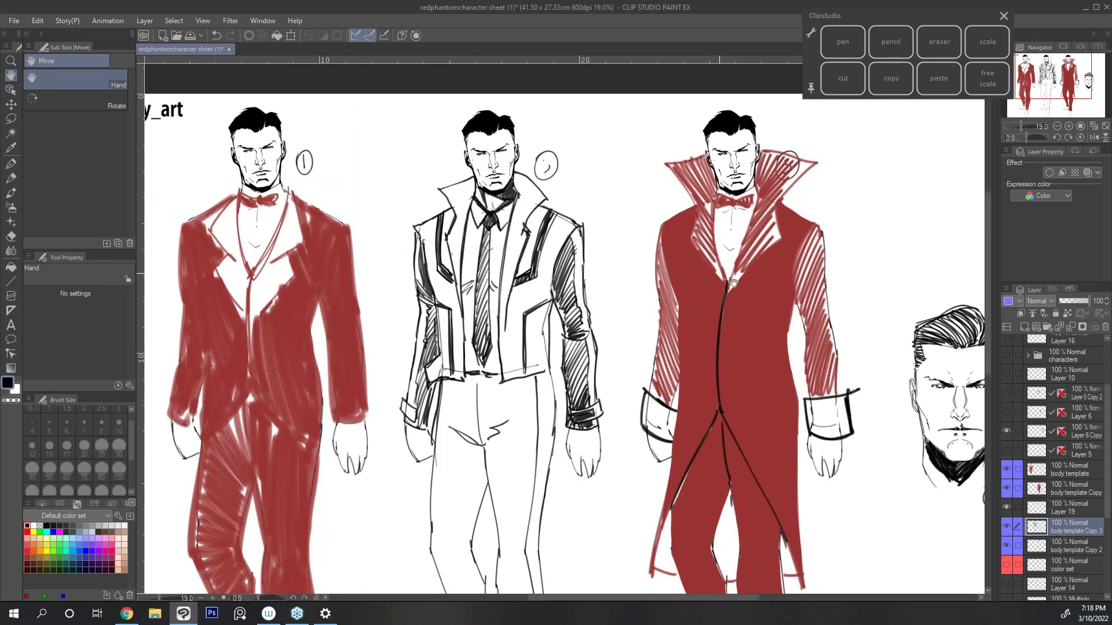
# Step: On a new layer, lasso the middle figure's jacket outline and fill it with the coat's red
pyautogui.click(1025, 327)
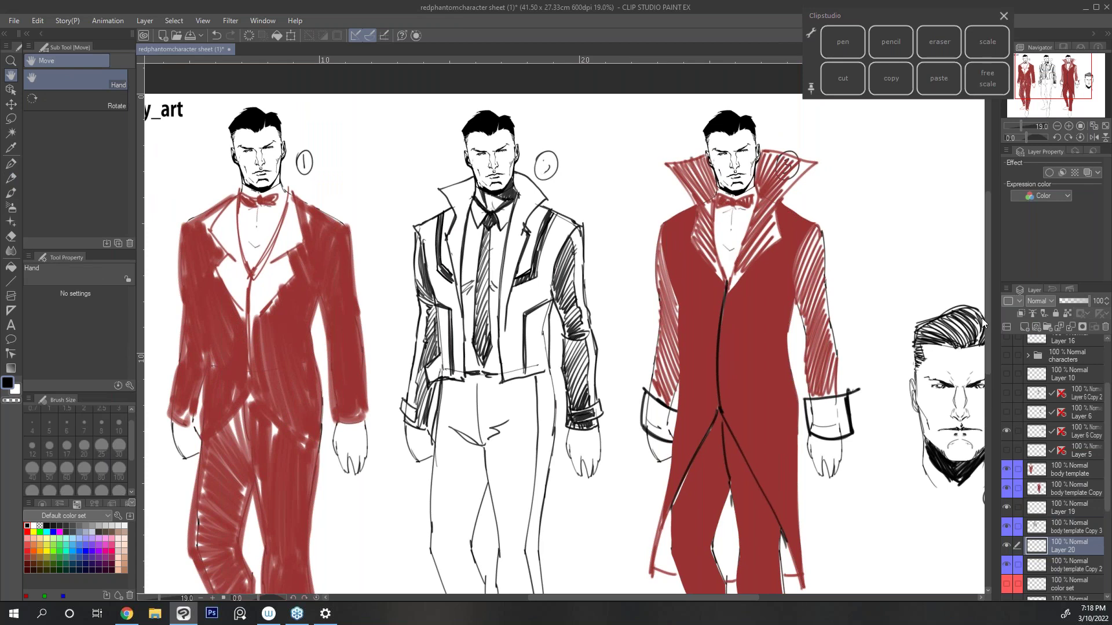
pyautogui.keyDown('alt'); pyautogui.click(763, 291); pyautogui.keyUp('alt')
pyautogui.press('m')
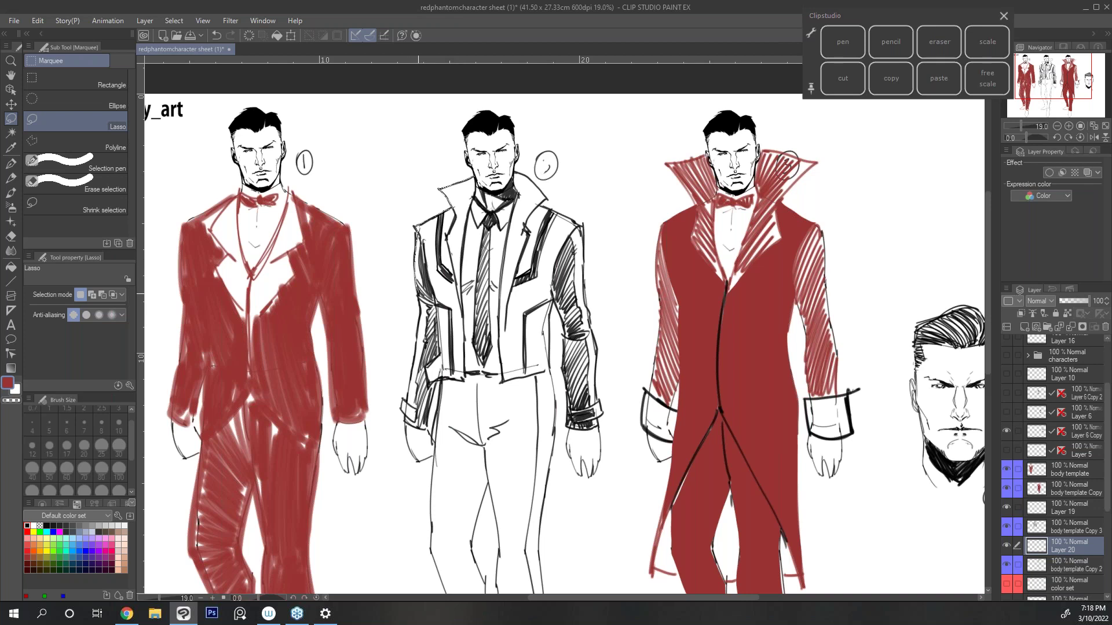
pyautogui.moveTo(419, 325)
pyautogui.mouseDown()
pyautogui.moveTo(423, 346)
pyautogui.moveTo(448, 327)
pyautogui.moveTo(469, 207)
pyautogui.mouseUp()
pyautogui.moveTo(418, 333); pyautogui.dragTo(419, 327)
pyautogui.click(453, 372)
pyautogui.hotkey('ctrl', 'd')
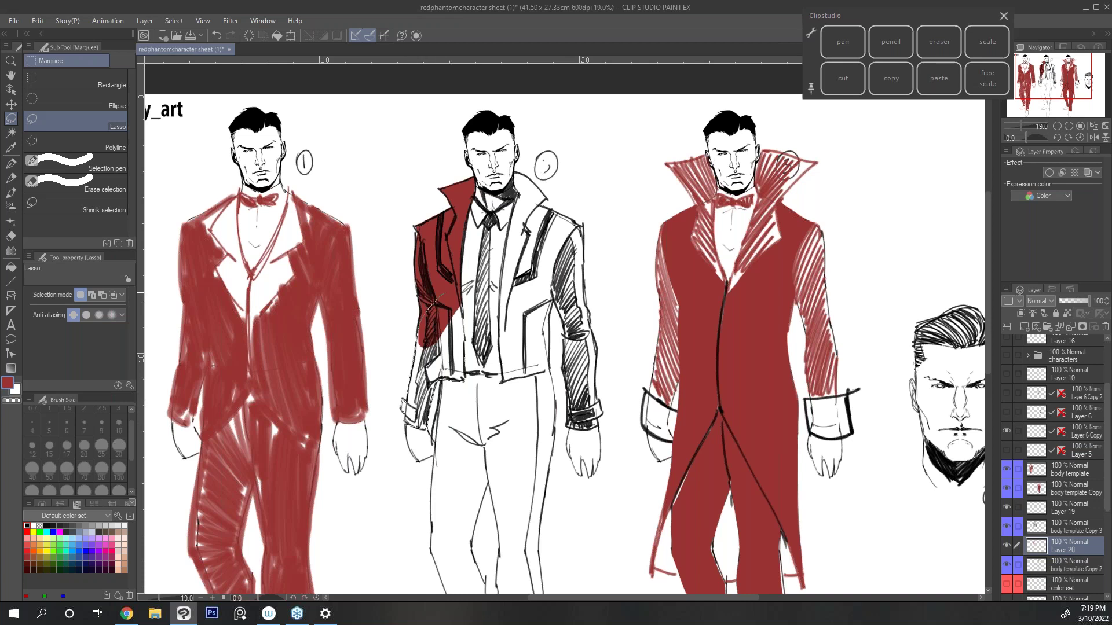
# Step: Fill the left jacket panel red, then, in a mirrored view, fill the shoulder and collar red
pyautogui.moveTo(445, 292); pyautogui.dragTo(431, 301)
pyautogui.click(437, 449)
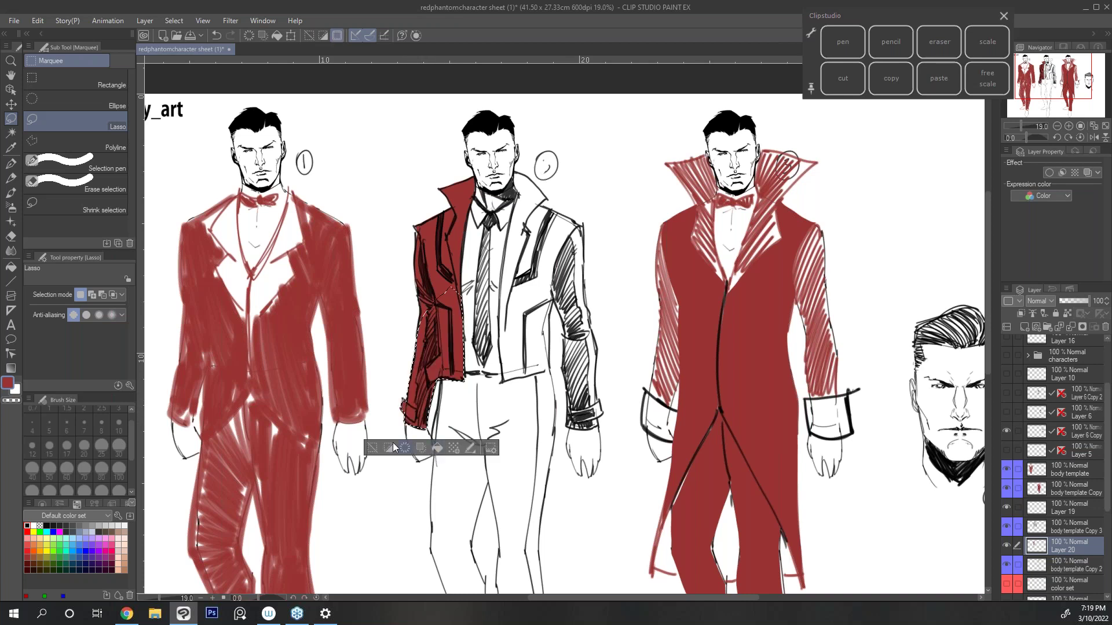
pyautogui.hotkey('ctrl', 'd')
pyautogui.click(1094, 139)
pyautogui.press('h')
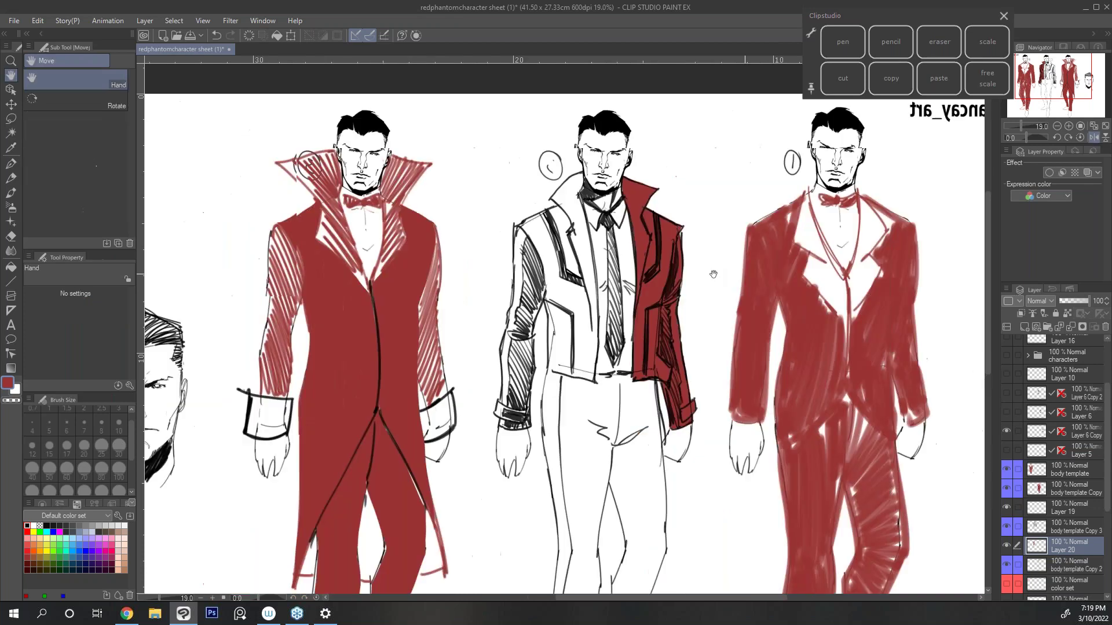
pyautogui.moveTo(713, 274); pyautogui.dragTo(619, 275)
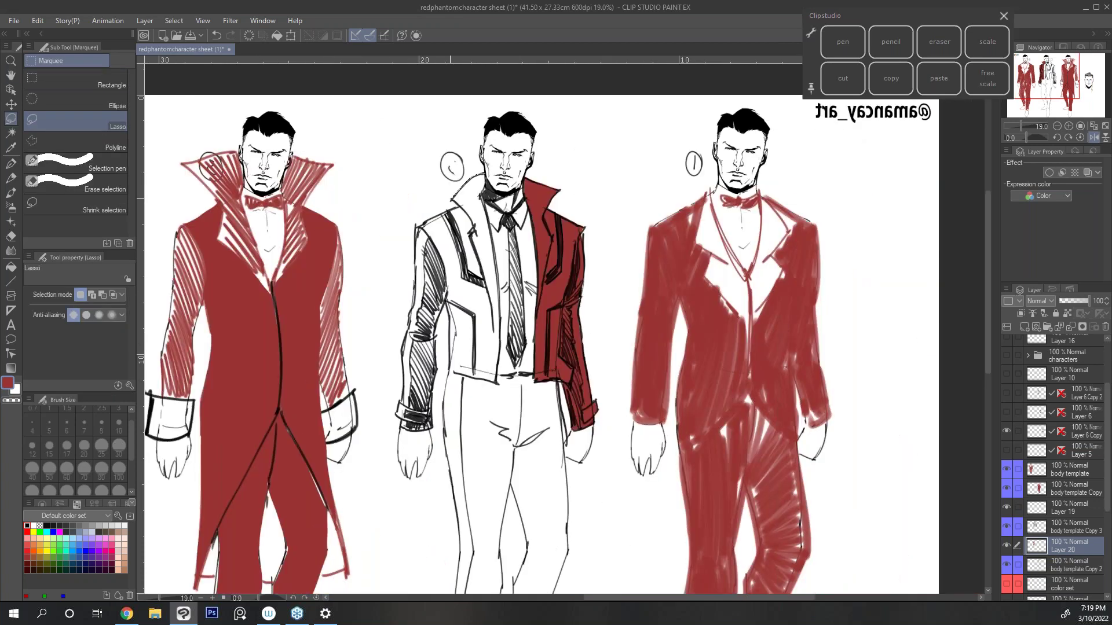
pyautogui.moveTo(415, 231)
pyautogui.mouseDown()
pyautogui.moveTo(429, 291)
pyautogui.moveTo(490, 236)
pyautogui.mouseUp()
pyautogui.moveTo(417, 227); pyautogui.dragTo(415, 230)
pyautogui.click(458, 310)
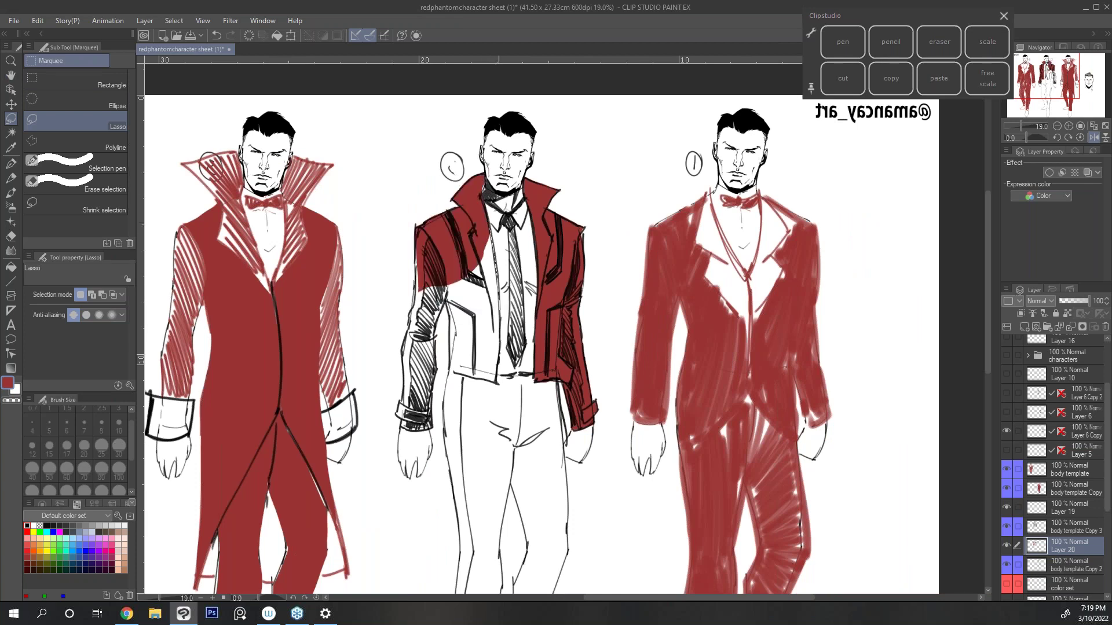
# Step: Fill the jacket hem and sleeve red, restore the normal view, and fill the tie dark
pyautogui.moveTo(487, 379); pyautogui.dragTo(461, 376)
pyautogui.moveTo(446, 316)
pyautogui.mouseDown()
pyautogui.moveTo(433, 426)
pyautogui.moveTo(401, 377)
pyautogui.moveTo(407, 329)
pyautogui.mouseUp()
pyautogui.moveTo(416, 285)
pyautogui.mouseDown()
pyautogui.moveTo(431, 234)
pyautogui.moveTo(484, 227)
pyautogui.mouseUp()
pyautogui.click(453, 450)
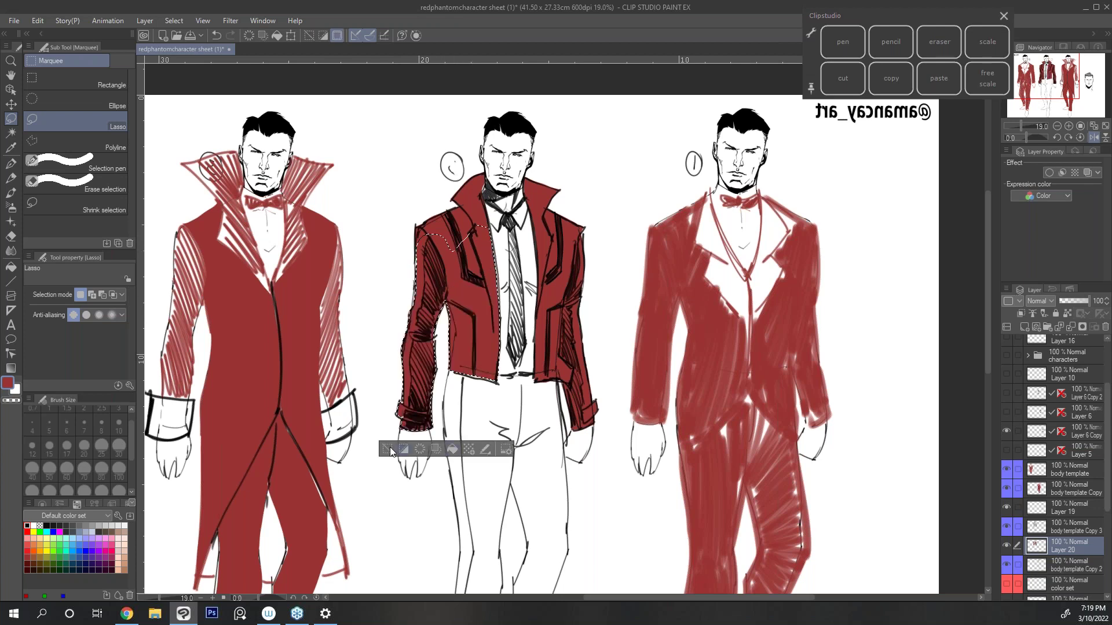
pyautogui.click(388, 448)
pyautogui.press('h')
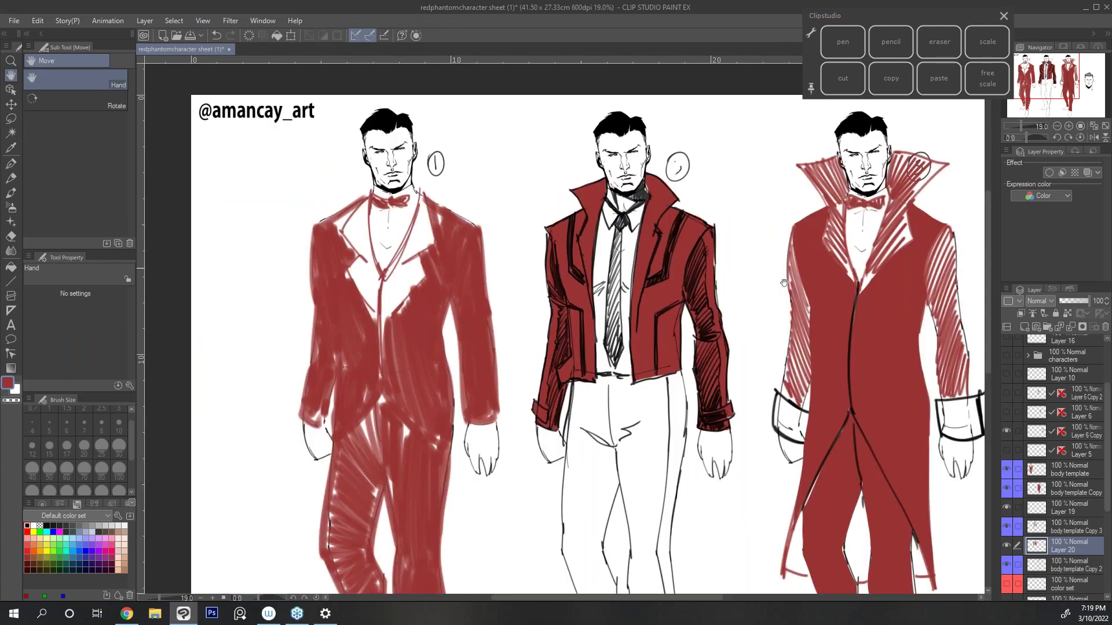
pyautogui.moveTo(783, 282); pyautogui.dragTo(657, 283)
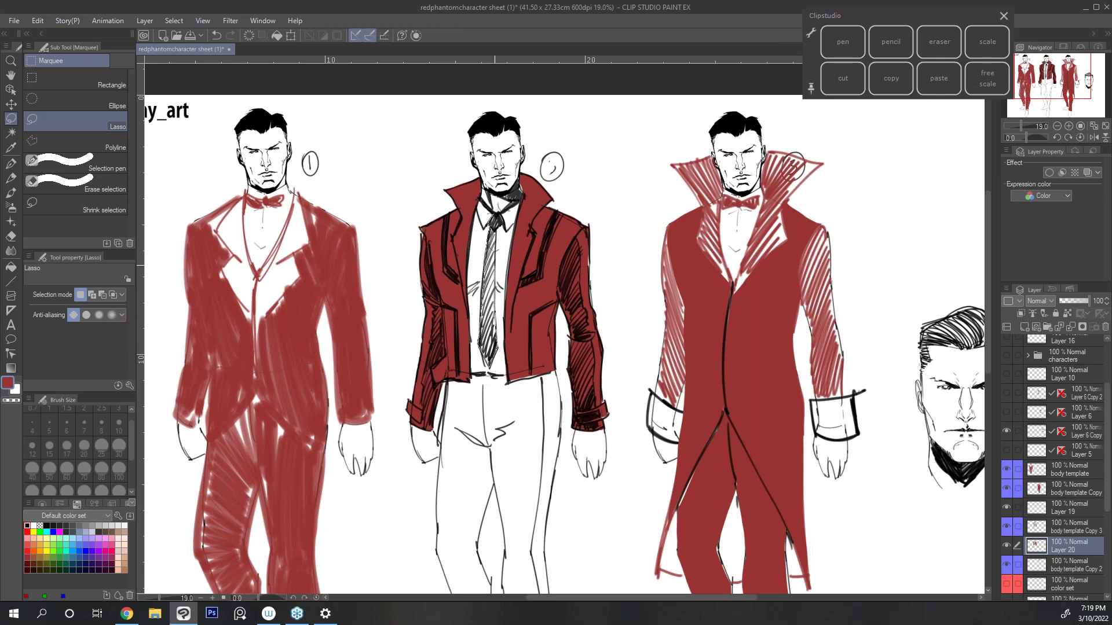
pyautogui.moveTo(486, 214); pyautogui.dragTo(491, 215)
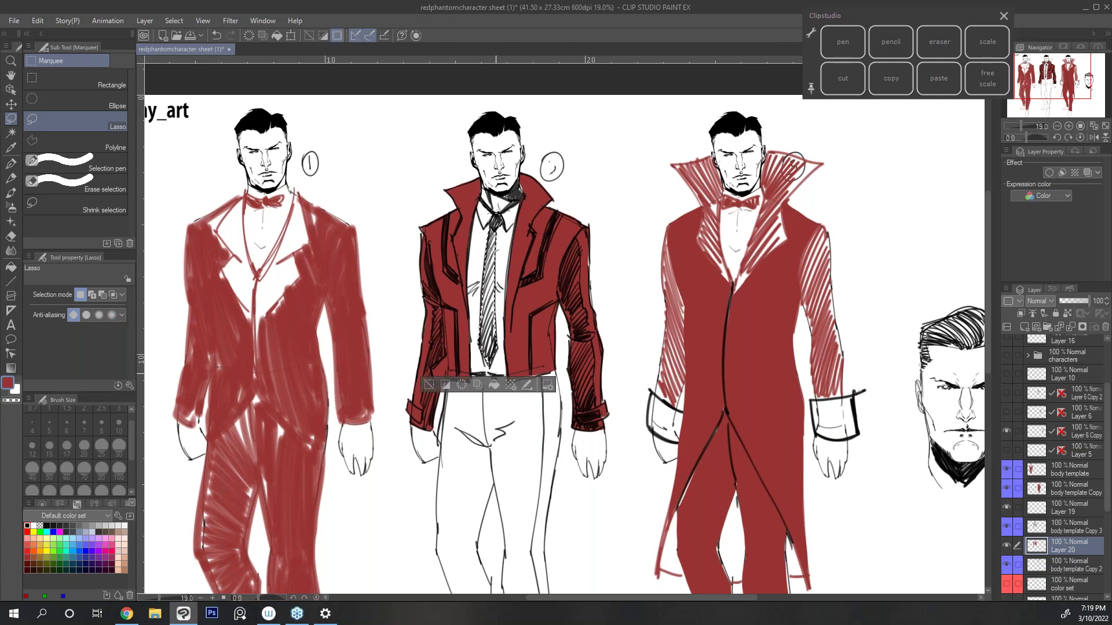
pyautogui.hotkey('alt', 'BackSpace')
# Step: Fill a red side stripe down the middle figure's trouser leg to the ankle
pyautogui.hotkey('ctrl', 'd')
pyautogui.press('h')
pyautogui.moveTo(578, 421); pyautogui.dragTo(521, 282)
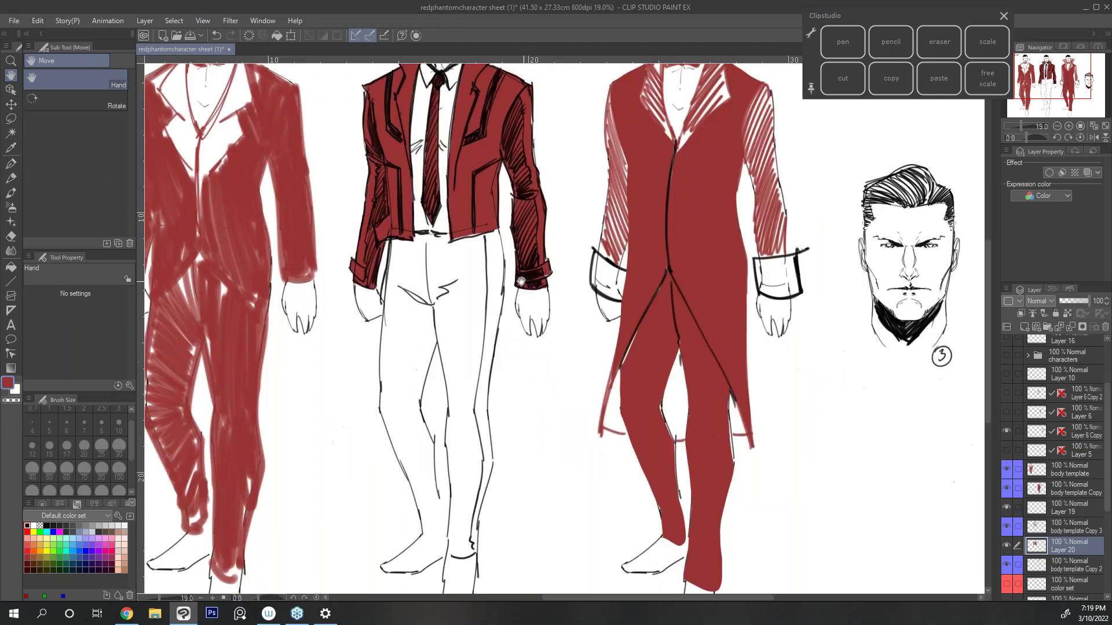
pyautogui.press('m')
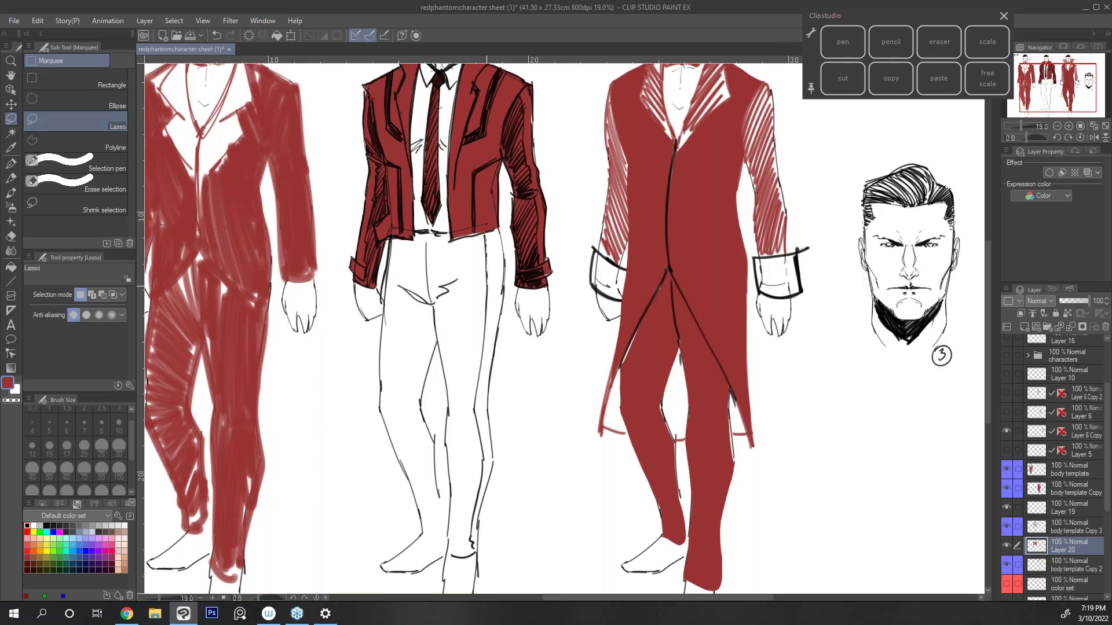
pyautogui.moveTo(486, 240)
pyautogui.mouseDown()
pyautogui.moveTo(474, 408)
pyautogui.moveTo(487, 406)
pyautogui.moveTo(498, 225)
pyautogui.mouseUp()
pyautogui.hotkey('alt', 'Delete')
pyautogui.hotkey('ctrl', 'd')
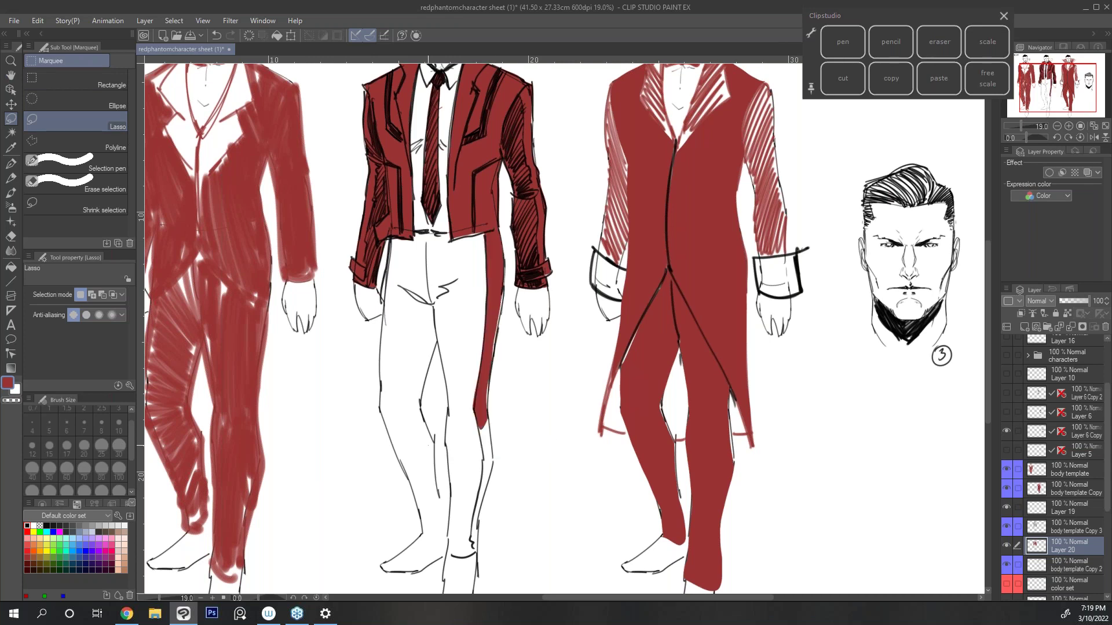
pyautogui.moveTo(565, 324); pyautogui.dragTo(550, 247)
pyautogui.moveTo(466, 343)
pyautogui.mouseDown()
pyautogui.moveTo(459, 460)
pyautogui.moveTo(488, 199)
pyautogui.mouseUp()
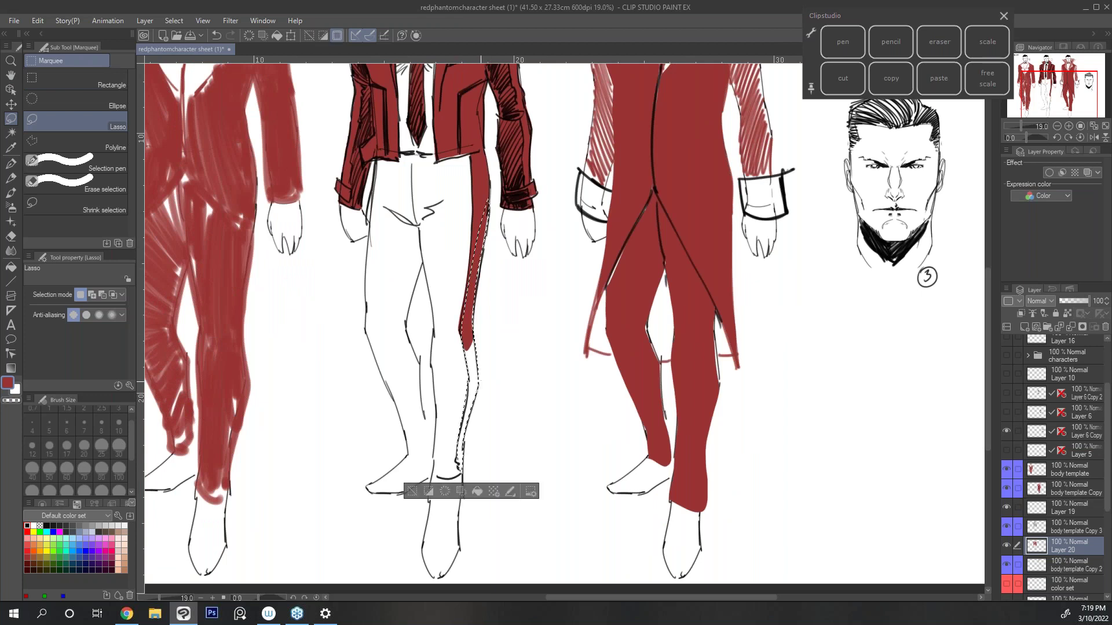
pyautogui.click(475, 493)
pyautogui.hotkey('ctrl', 'd')
# Step: Pick grey and lasso along the left edge of the trousers
pyautogui.click(80, 526)
pyautogui.click(11, 163)
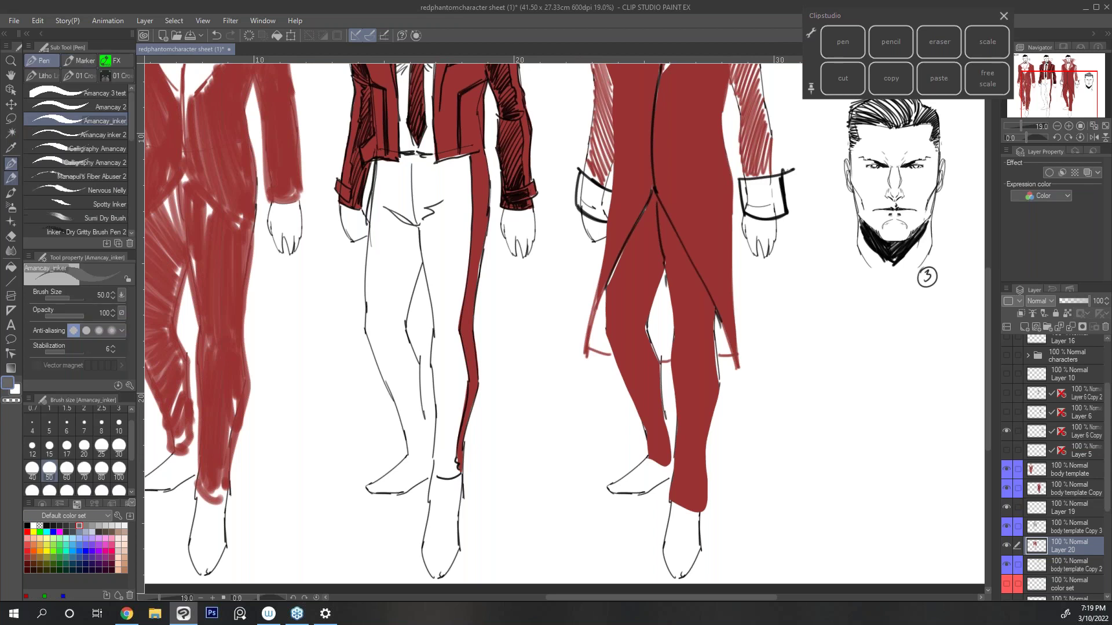
pyautogui.click(11, 120)
pyautogui.moveTo(375, 160)
pyautogui.mouseDown()
pyautogui.moveTo(365, 315)
pyautogui.moveTo(406, 446)
pyautogui.moveTo(431, 451)
pyautogui.moveTo(405, 323)
pyautogui.moveTo(431, 241)
pyautogui.moveTo(428, 156)
pyautogui.moveTo(379, 159)
pyautogui.mouseUp()
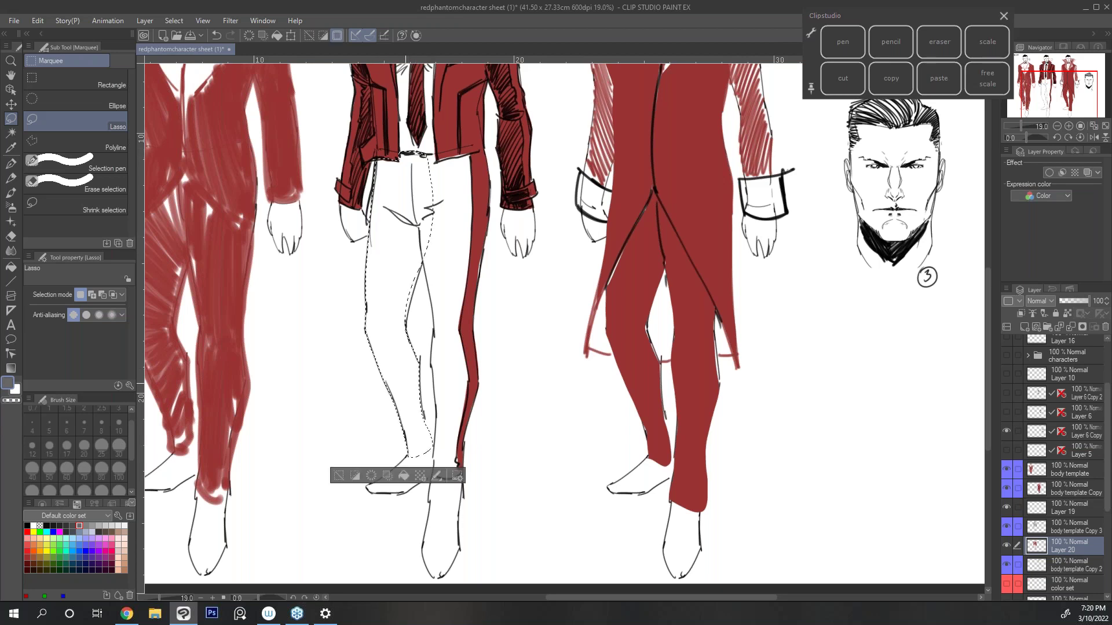
pyautogui.hotkey('alt', 'BackSpace')
pyautogui.hotkey('ctrl', 'd')
# Step: Lasso the right trouser leg up to the stripe edge and fill it grey
pyautogui.moveTo(458, 160)
pyautogui.mouseDown()
pyautogui.moveTo(428, 155)
pyautogui.moveTo(421, 254)
pyautogui.mouseUp()
pyautogui.moveTo(432, 302); pyautogui.dragTo(432, 372)
pyautogui.moveTo(433, 452)
pyautogui.mouseDown()
pyautogui.moveTo(433, 476)
pyautogui.moveTo(458, 436)
pyautogui.moveTo(468, 269)
pyautogui.mouseUp()
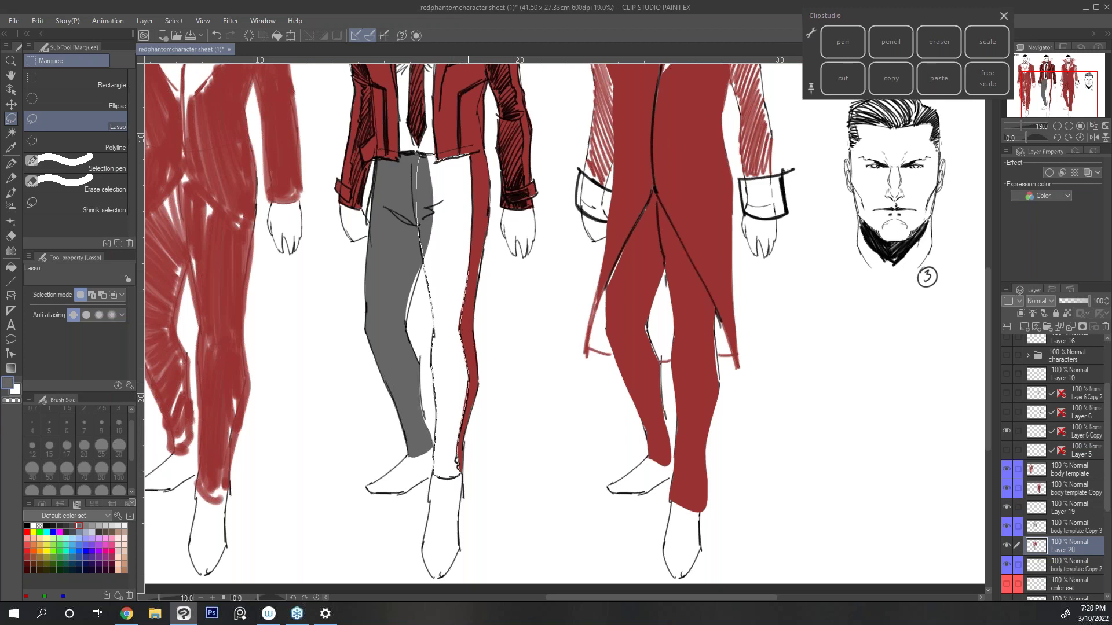
pyautogui.moveTo(474, 223); pyautogui.dragTo(471, 157)
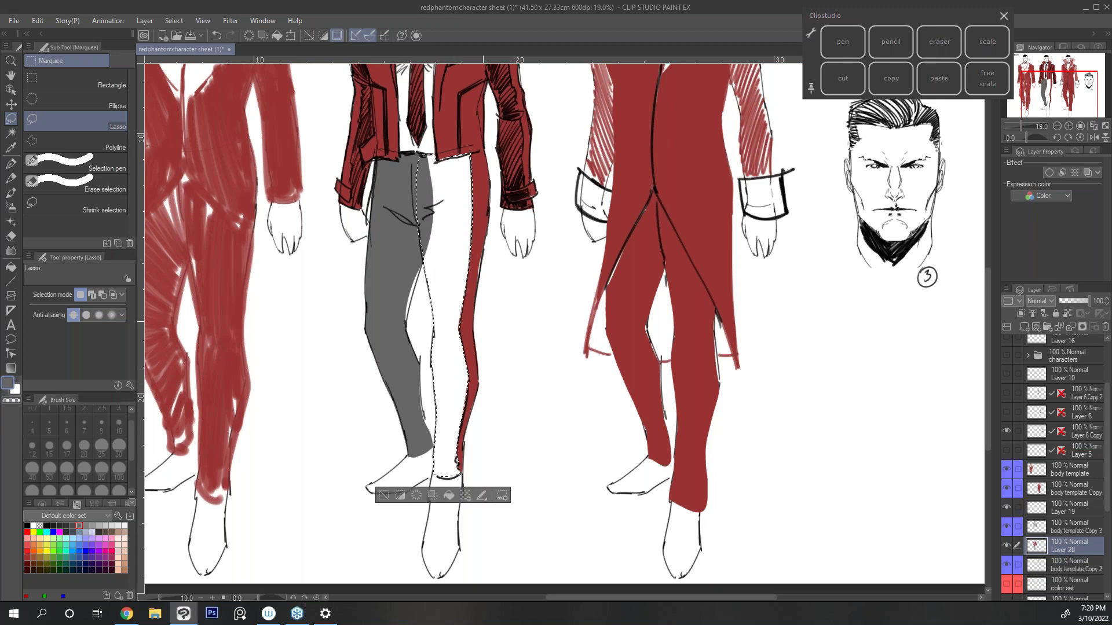
pyautogui.hotkey('alt', 'BackSpace')
pyautogui.hotkey('ctrl', 'd')
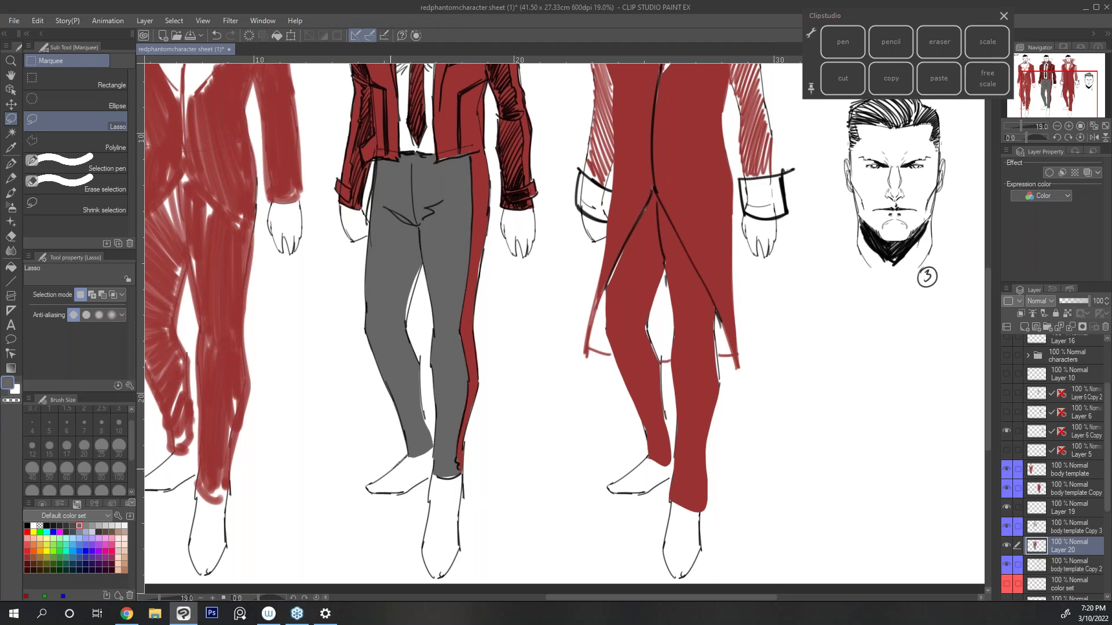
# Step: Fill both of the middle figure's shoes grey and bring the whole sheet into view
pyautogui.moveTo(383, 493)
pyautogui.mouseDown()
pyautogui.moveTo(428, 480)
pyautogui.moveTo(435, 447)
pyautogui.moveTo(367, 487)
pyautogui.moveTo(425, 536)
pyautogui.moveTo(423, 565)
pyautogui.moveTo(450, 572)
pyautogui.moveTo(454, 466)
pyautogui.moveTo(440, 470)
pyautogui.mouseUp()
pyautogui.click(405, 512)
pyautogui.hotkey('ctrl', 'd')
pyautogui.click(446, 586)
pyautogui.hotkey('ctrl', 'd')
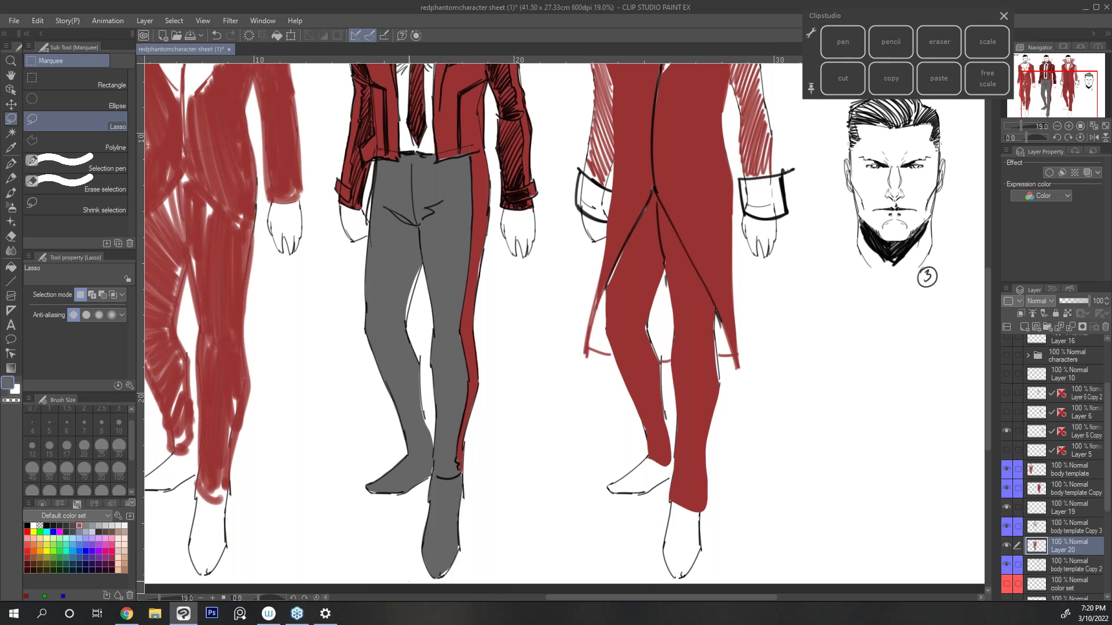
pyautogui.click(1057, 126)
pyautogui.moveTo(663, 292); pyautogui.dragTo(651, 335)
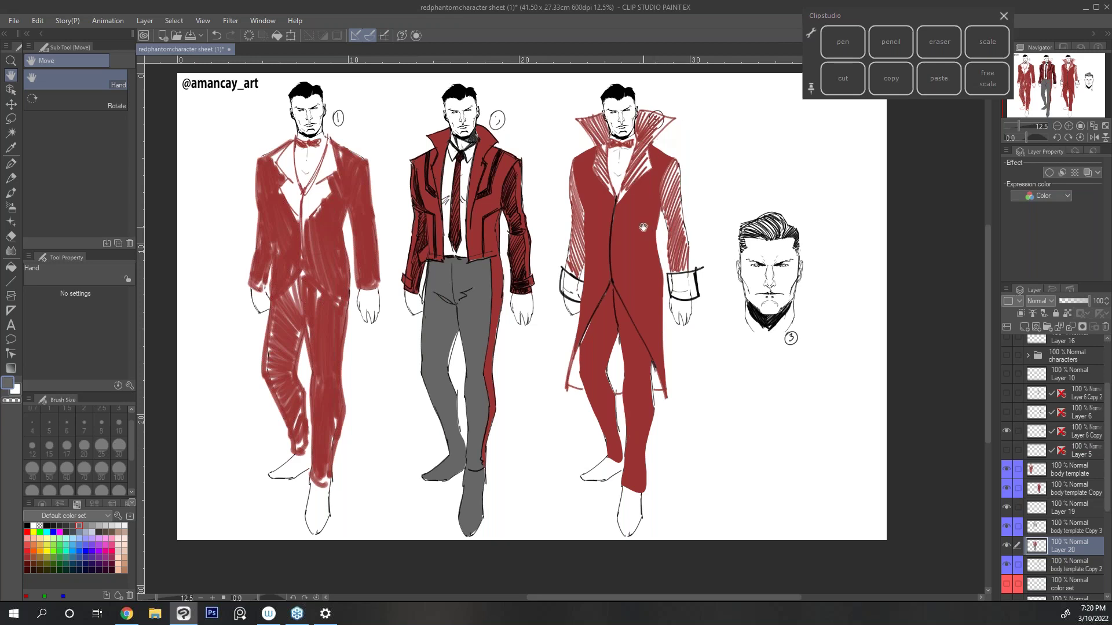
pyautogui.scroll(-2, 1001, 514)
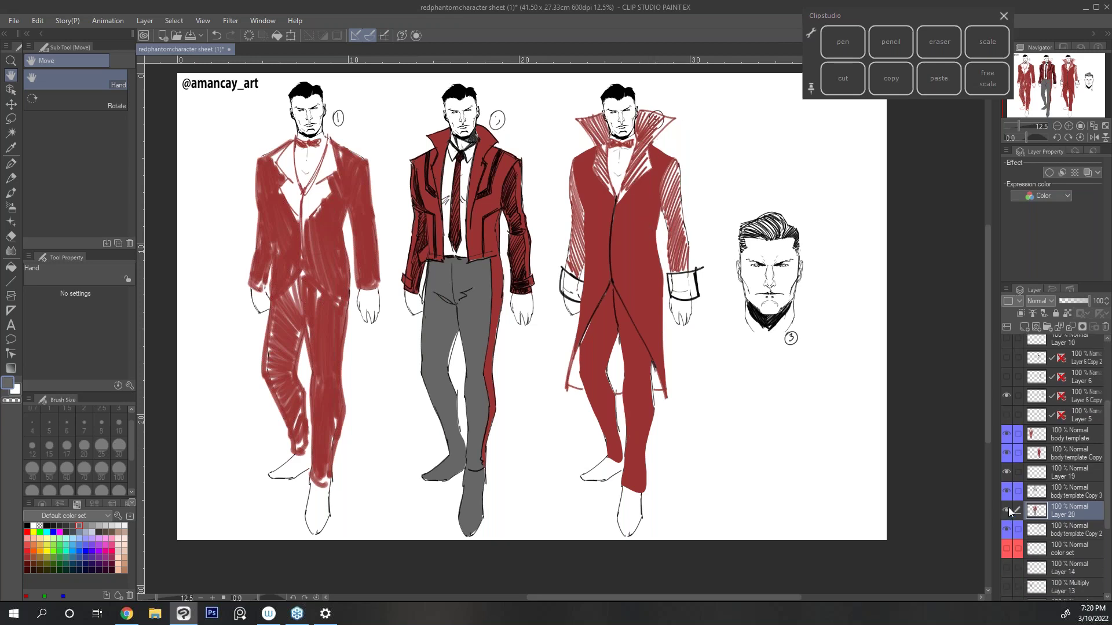
# Step: Hide the middle figure's red colour and line-art layers and the left red figure
pyautogui.click(1008, 509)
pyautogui.click(1008, 491)
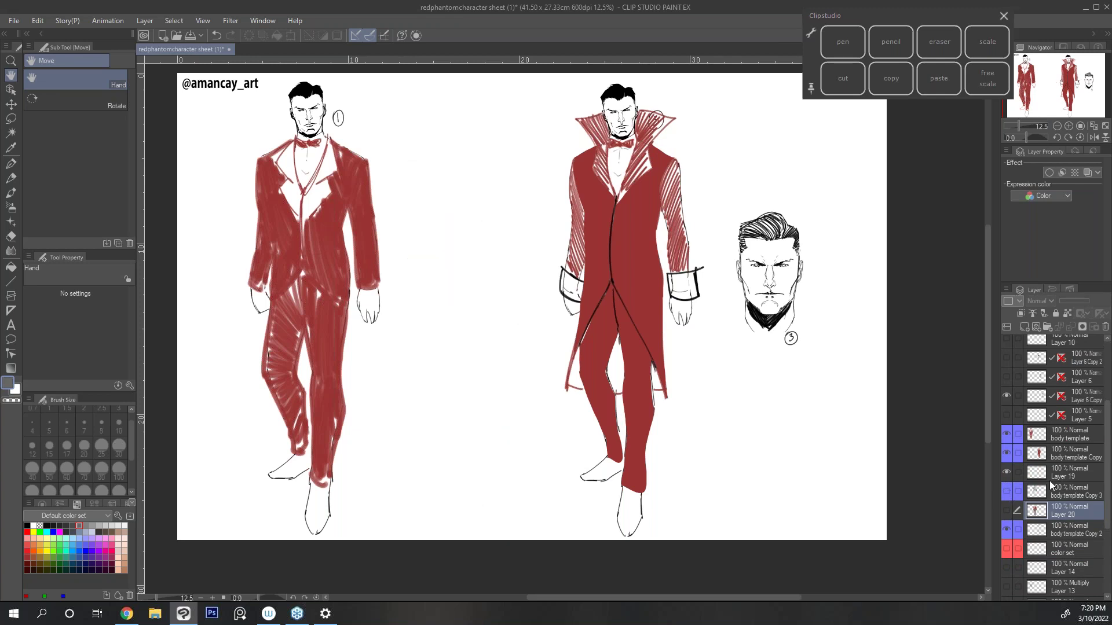
pyautogui.click(1007, 434)
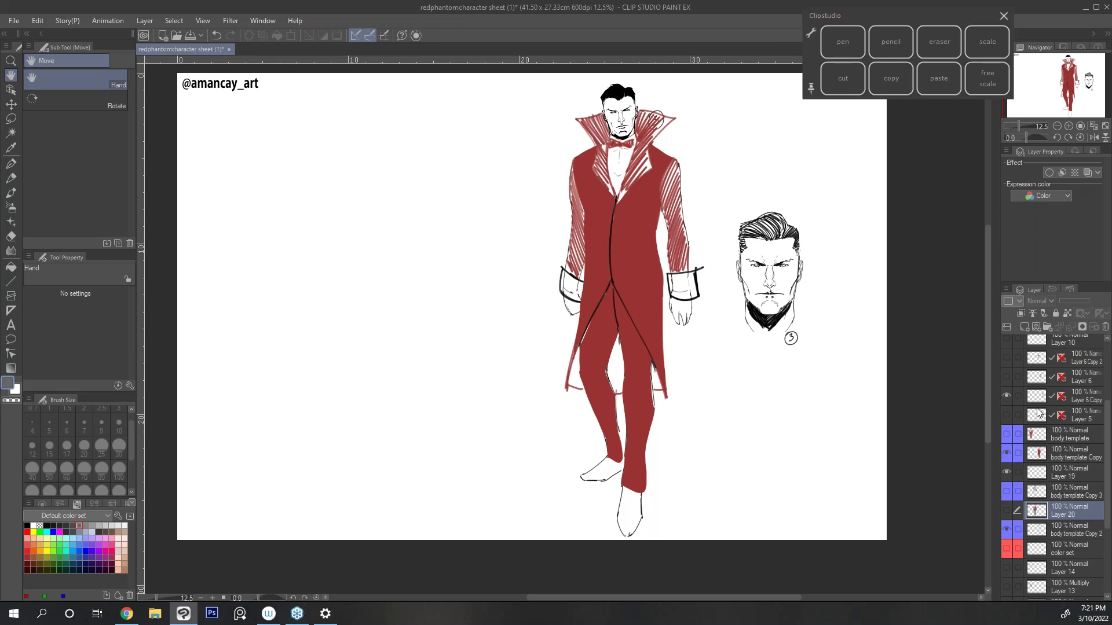
pyautogui.moveTo(987, 254); pyautogui.dragTo(987, 246)
pyautogui.scroll(-1, 1096, 415)
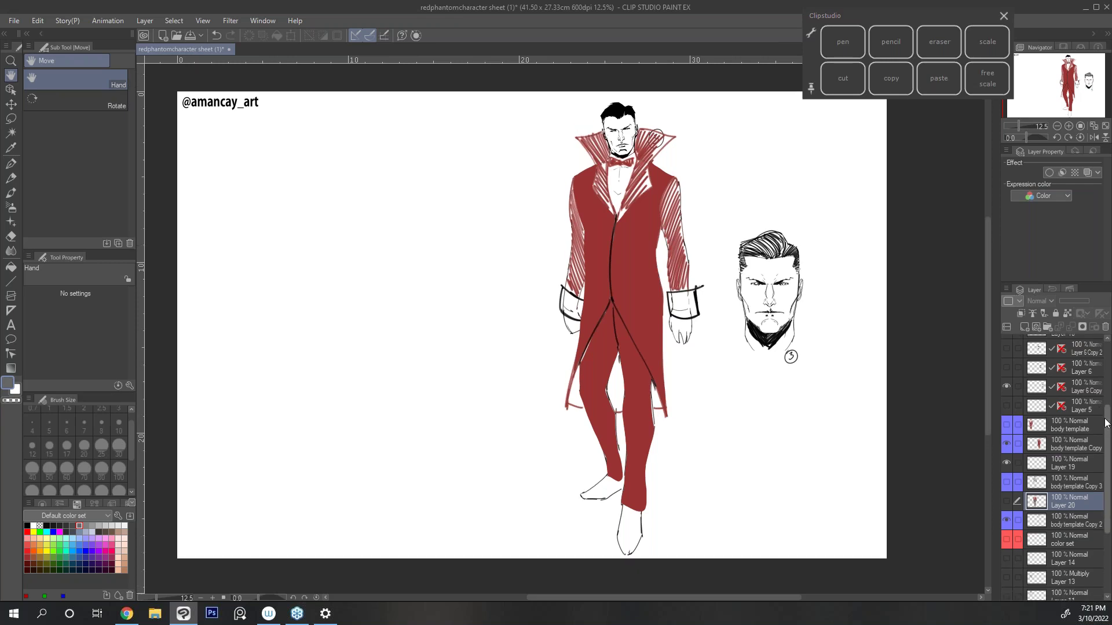
pyautogui.moveTo(714, 598); pyautogui.dragTo(688, 599)
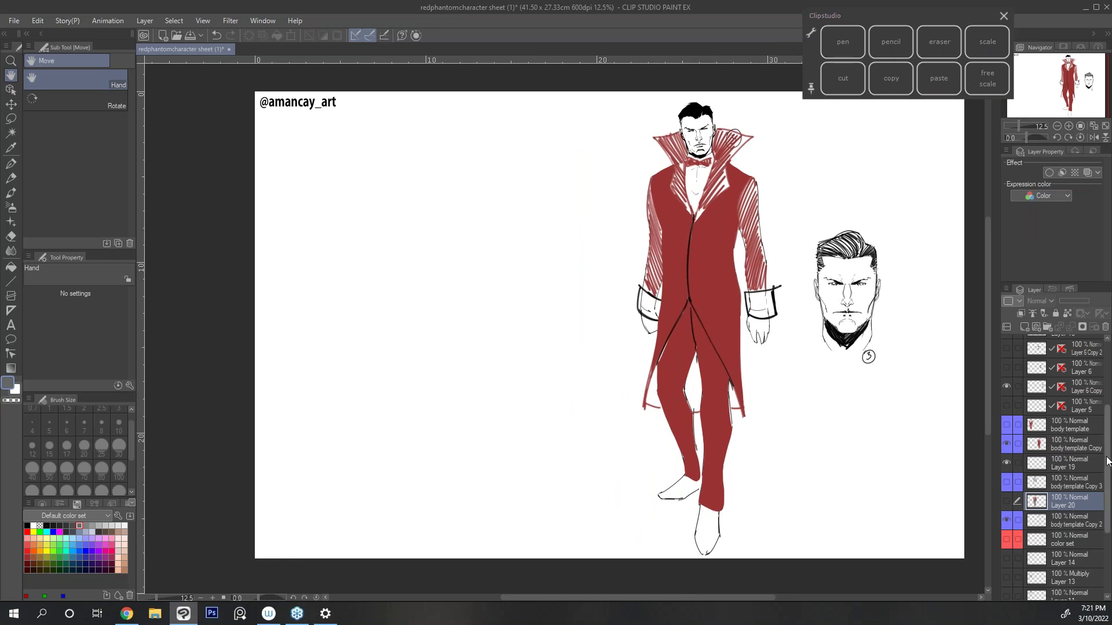
pyautogui.scroll(-2, 1085, 464)
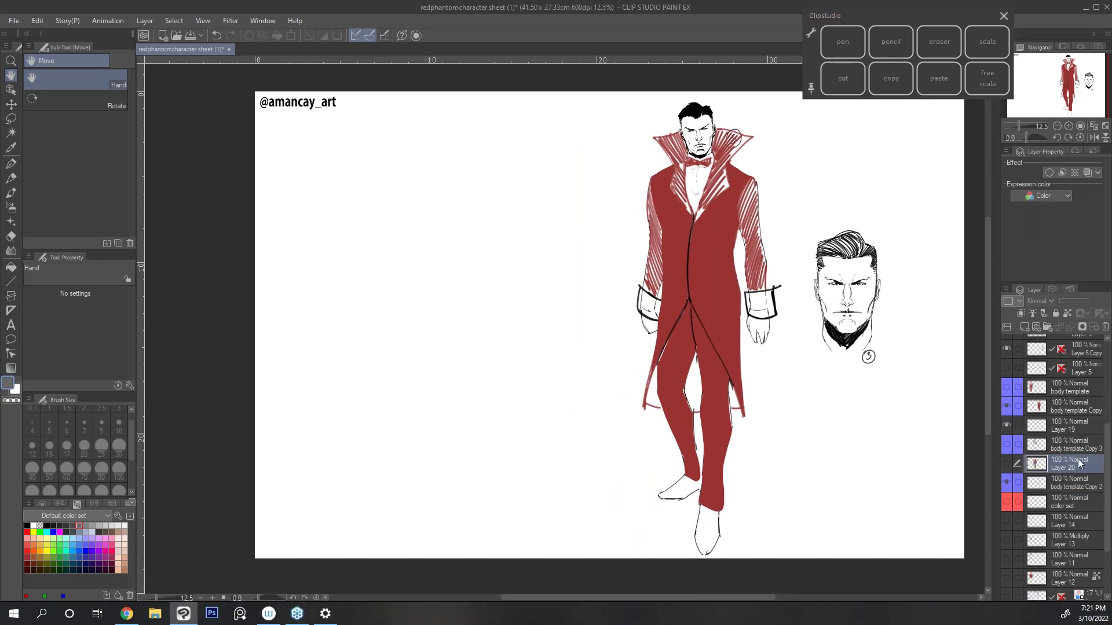
# Step: Test the visibility of the jacket sketch, Layer 11 and Layer 13 by toggling each
pyautogui.click(1007, 520)
pyautogui.click(1007, 520)
pyautogui.moveTo(1106, 539); pyautogui.dragTo(1105, 533)
pyautogui.scroll(-2, 1013, 558)
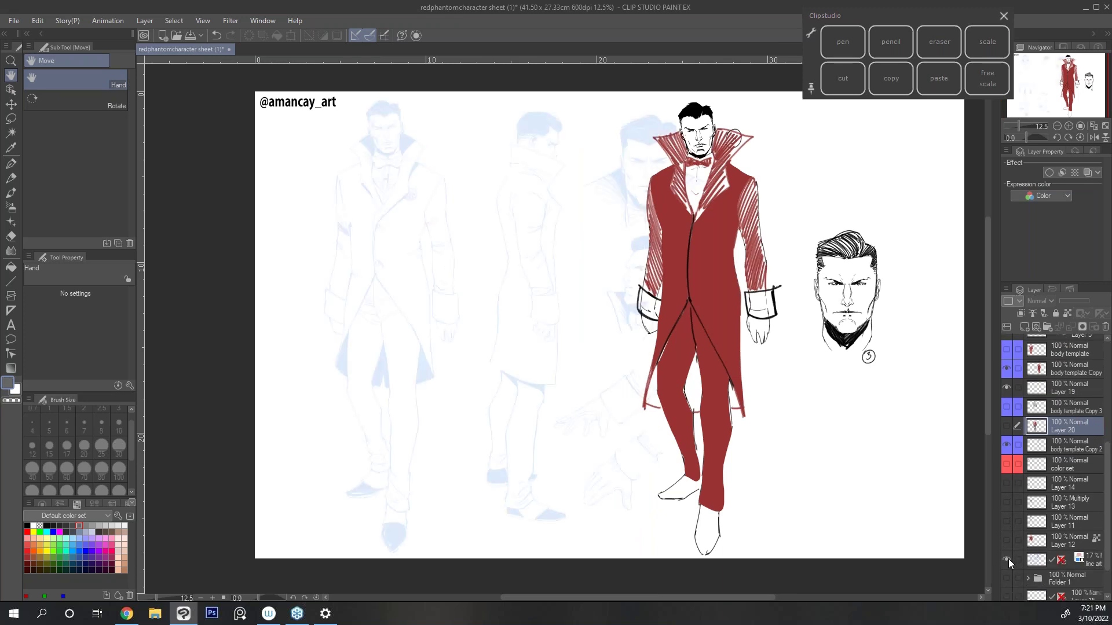
pyautogui.click(1006, 521)
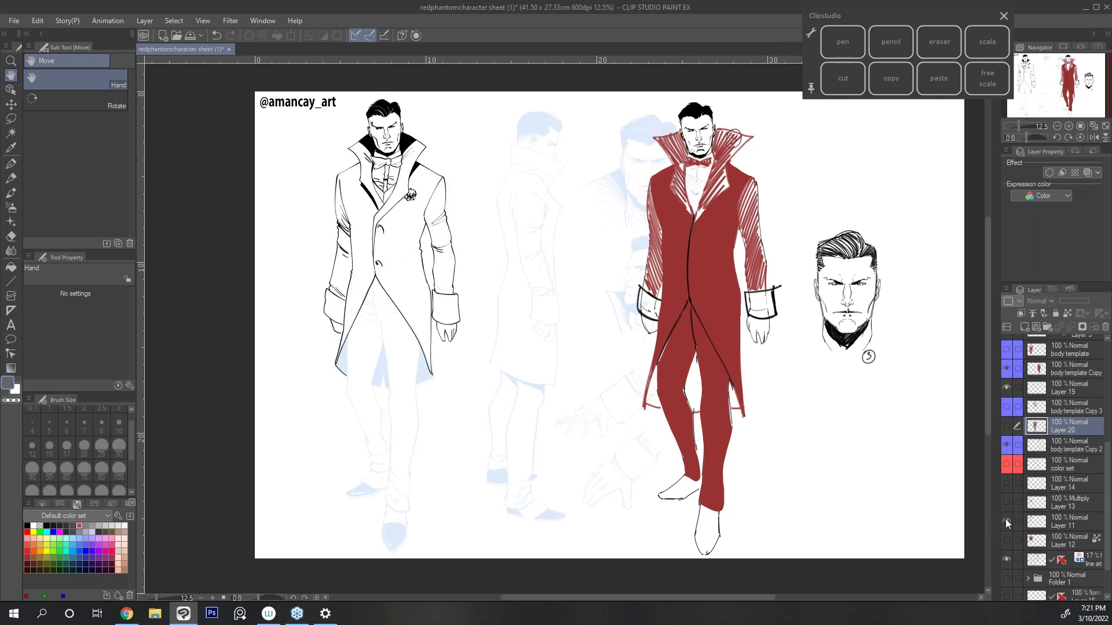
pyautogui.click(1007, 520)
pyautogui.click(1008, 501)
pyautogui.click(1008, 501)
# Step: Show Layers 14, 13 and 11 again and make the line-art layer the working layer
pyautogui.click(1008, 483)
pyautogui.click(1008, 483)
pyautogui.click(1006, 502)
pyautogui.click(1007, 485)
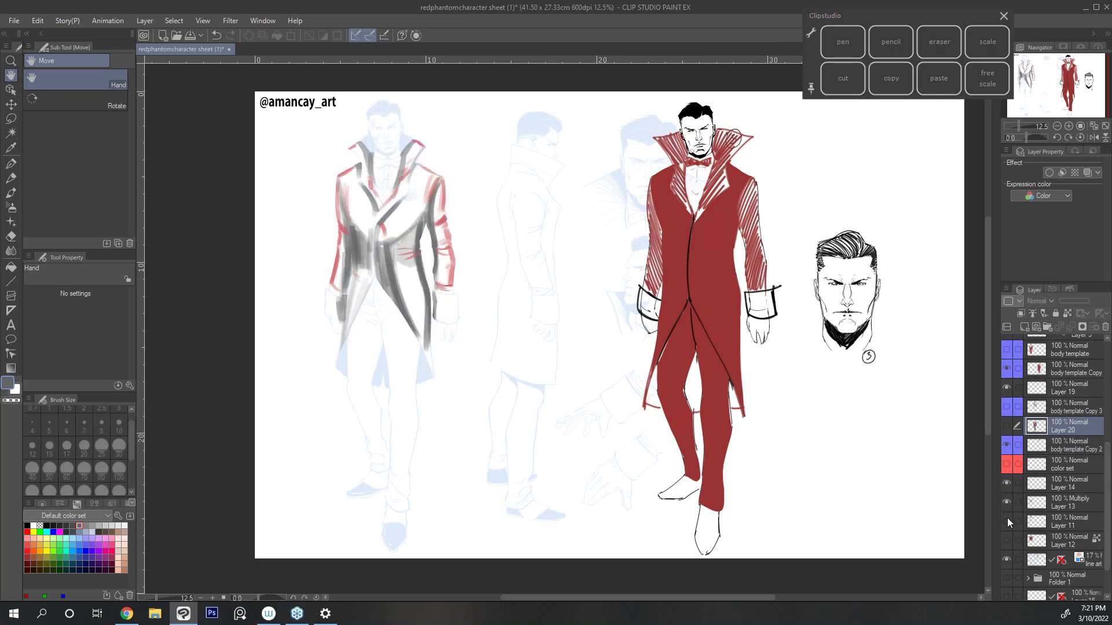
pyautogui.click(1006, 521)
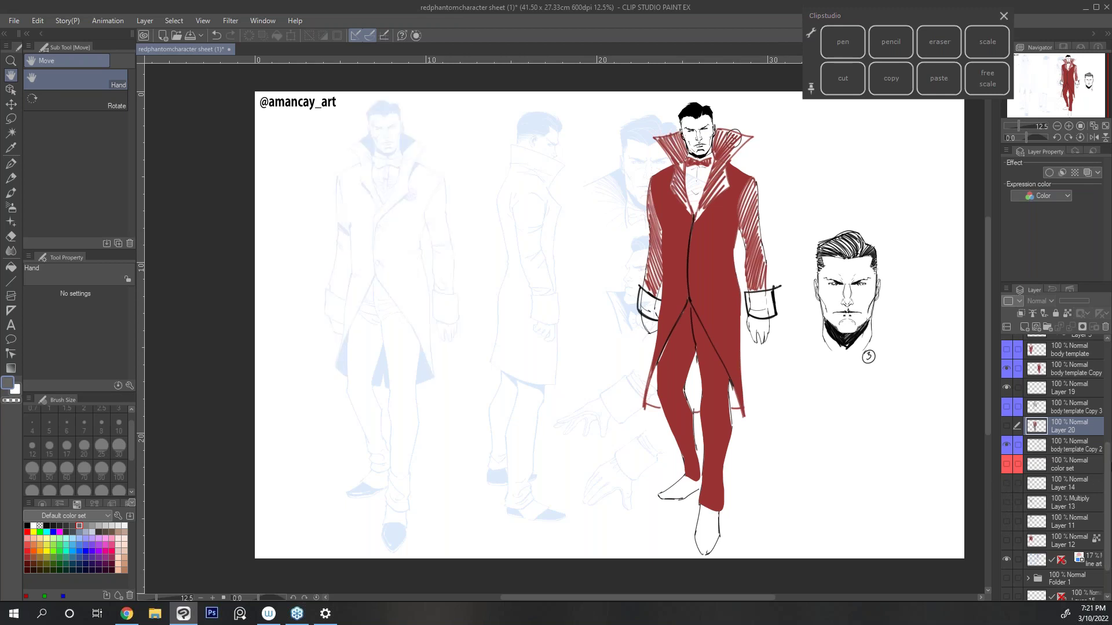
pyautogui.scroll(1, 1103, 455)
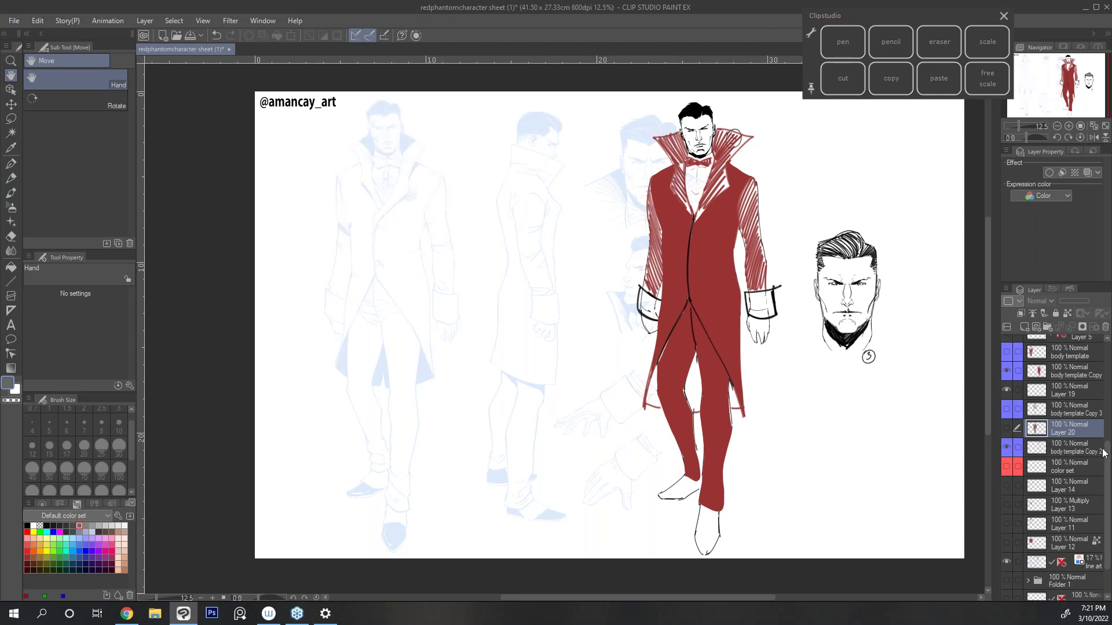
pyautogui.click(1082, 563)
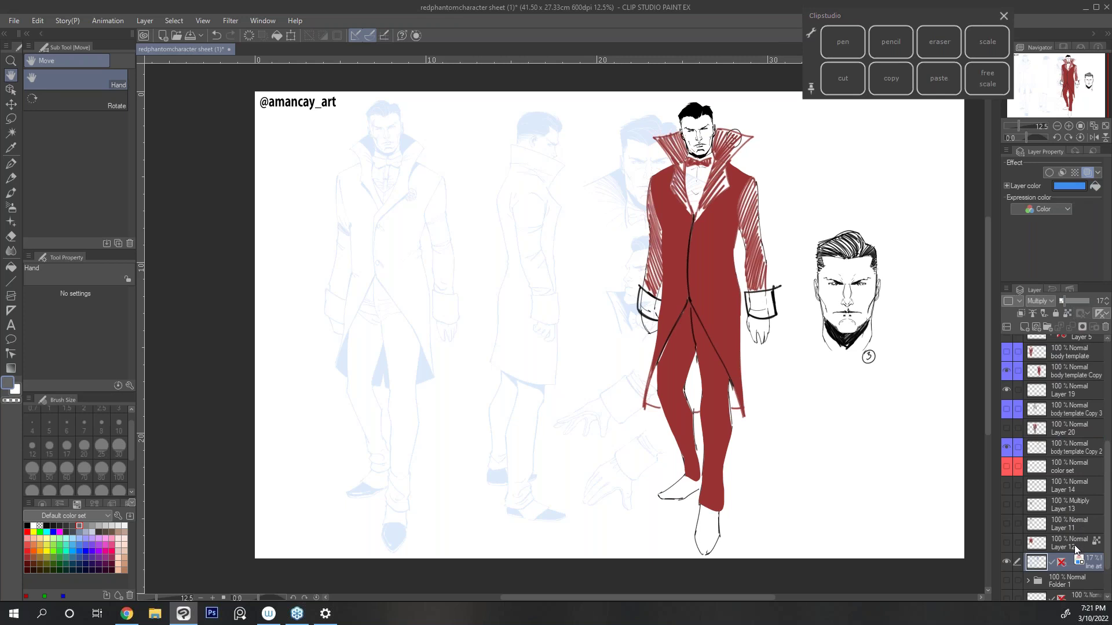
# Step: Add a new layer, Layer 21, above Layer 14
pyautogui.click(1071, 489)
pyautogui.hotkey('ctrl', 'shift', 'n')
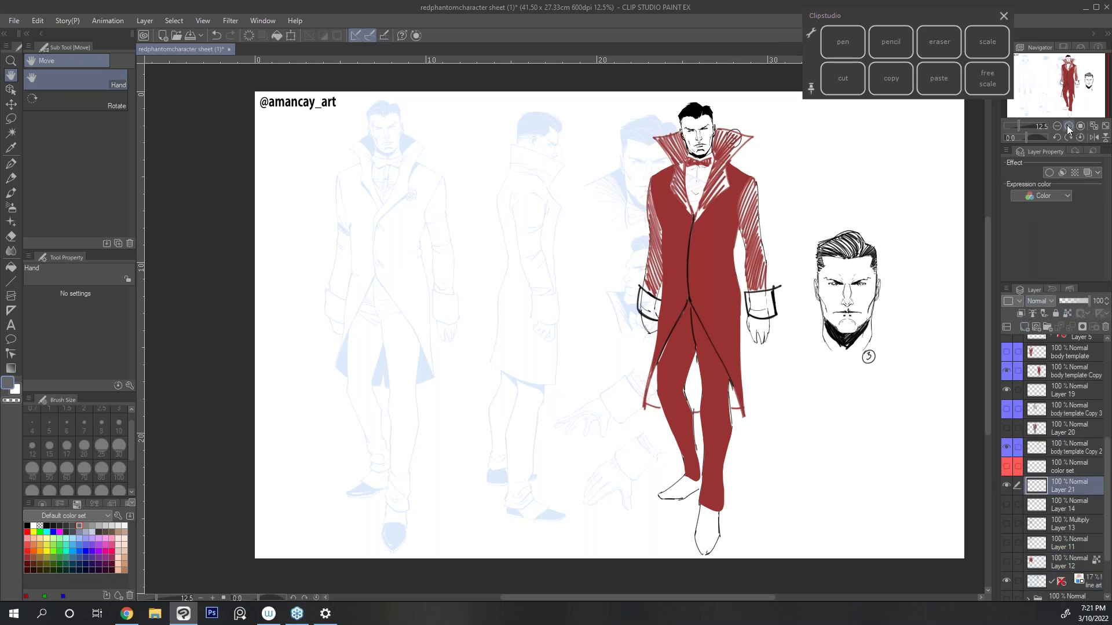
pyautogui.scroll(3, 695, 261)
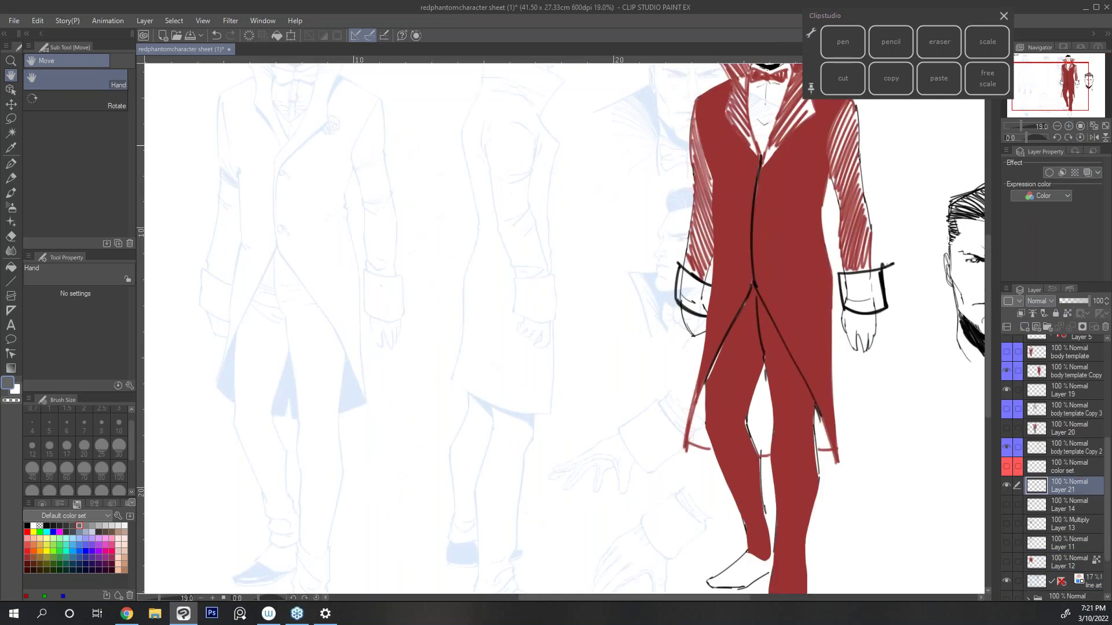
pyautogui.press('p')
pyautogui.moveTo(348, 232); pyautogui.dragTo(116, 191)
pyautogui.scroll(-2, 116, 191)
# Step: Select both body template copy layers and move the red figure to the sheet's left side
pyautogui.click(14, 105)
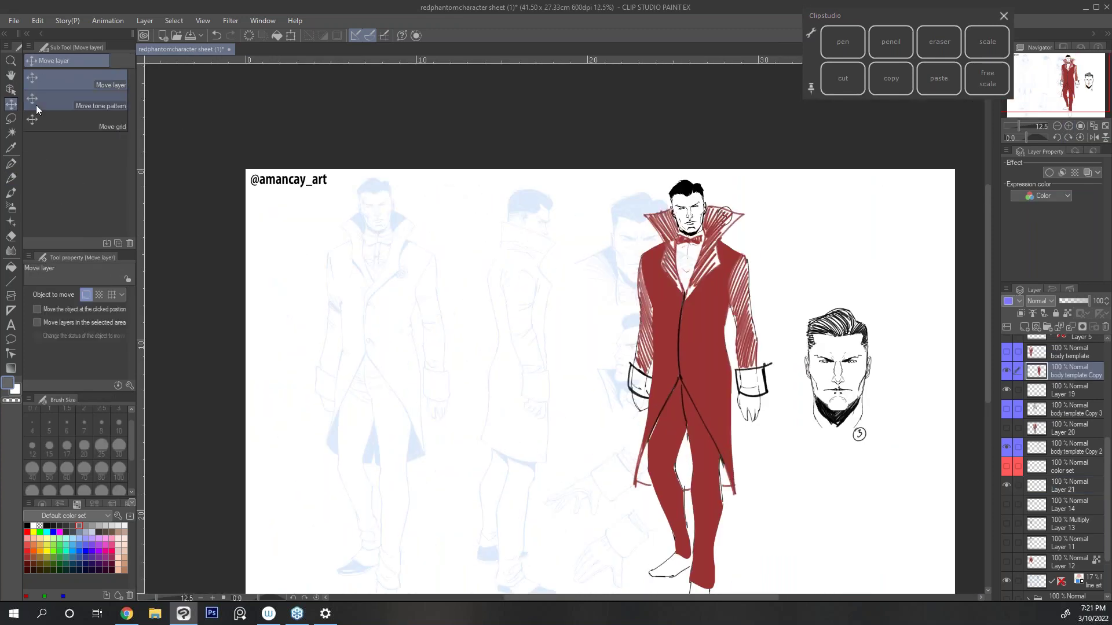
pyautogui.moveTo(726, 453); pyautogui.dragTo(710, 450)
pyautogui.hotkey('ctrl', 'z')
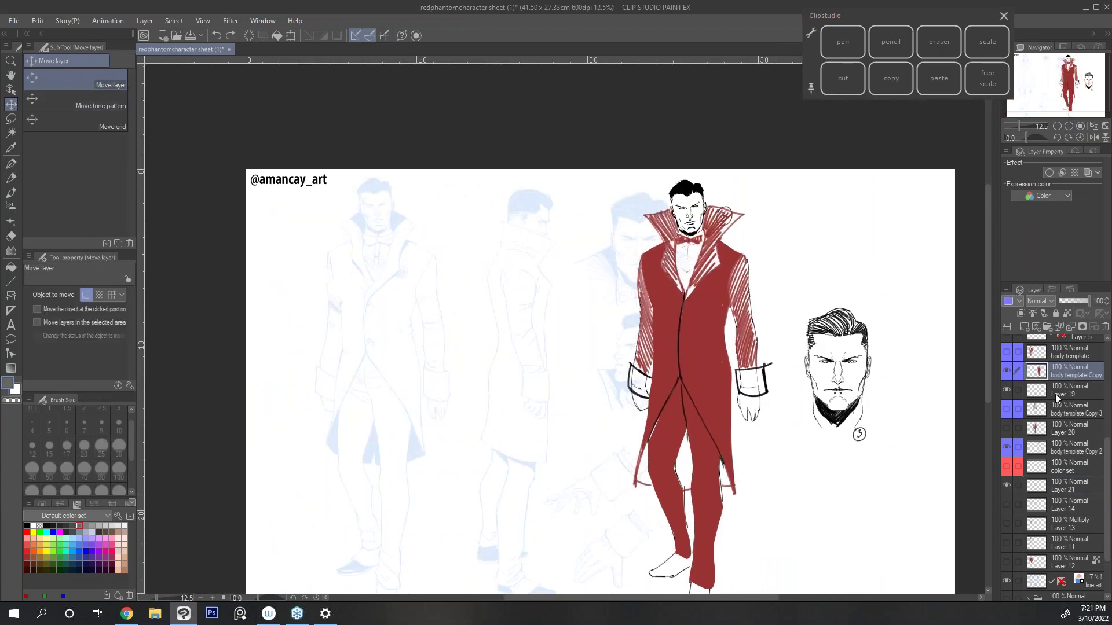
pyautogui.scroll(1, 1100, 460)
pyautogui.keyDown('ctrl'); pyautogui.click(1081, 464); pyautogui.keyUp('ctrl')
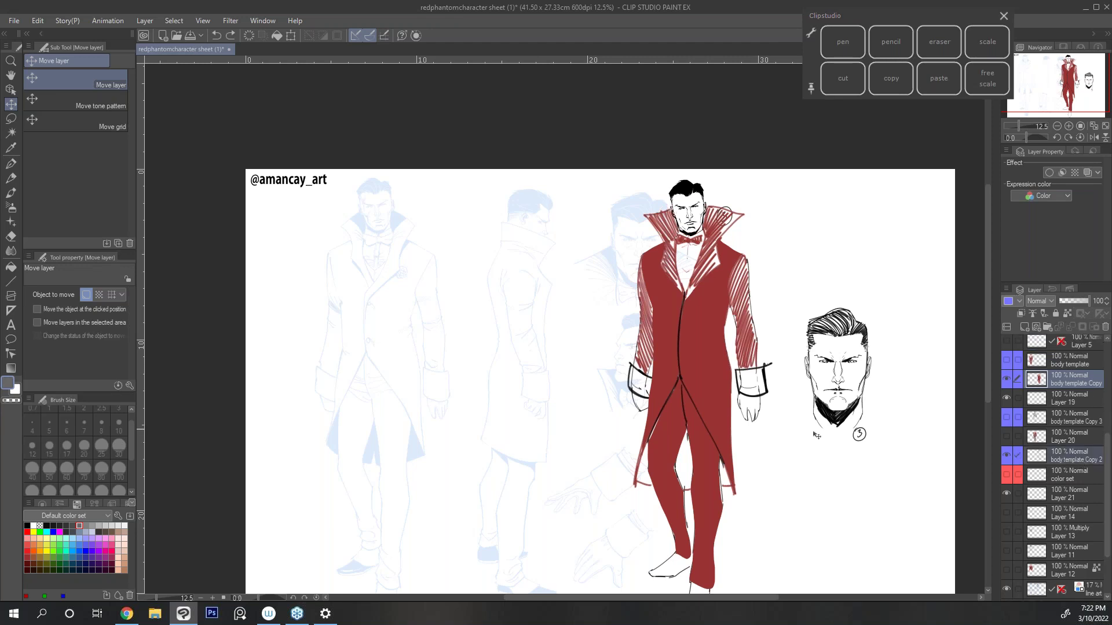
pyautogui.moveTo(711, 438); pyautogui.dragTo(401, 432)
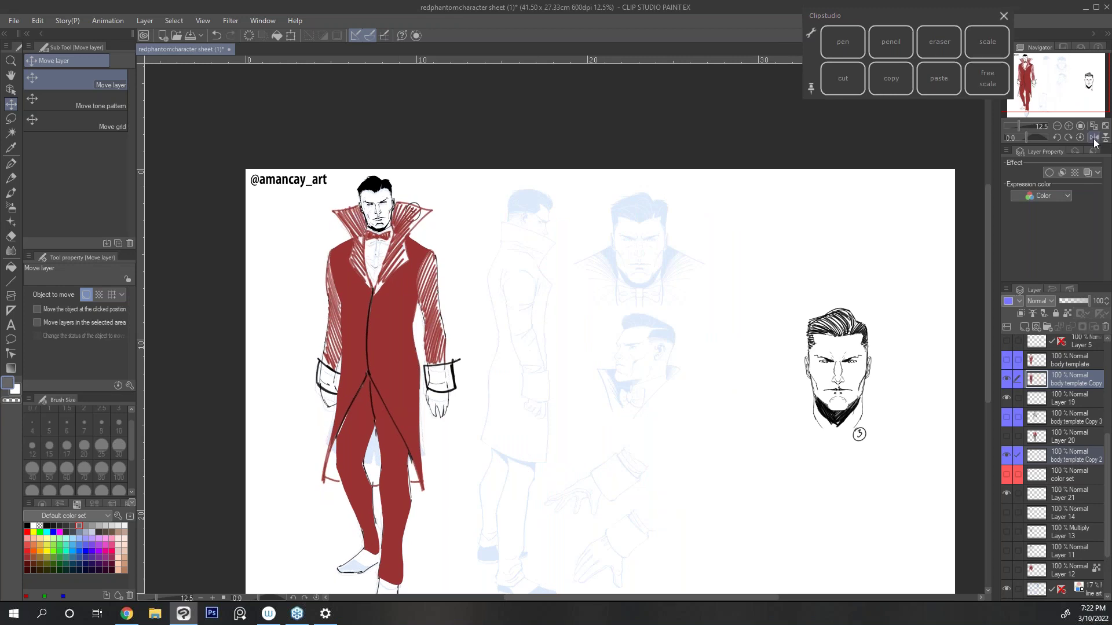
pyautogui.click(1093, 142)
pyautogui.click(1094, 141)
pyautogui.scroll(2, 626, 270)
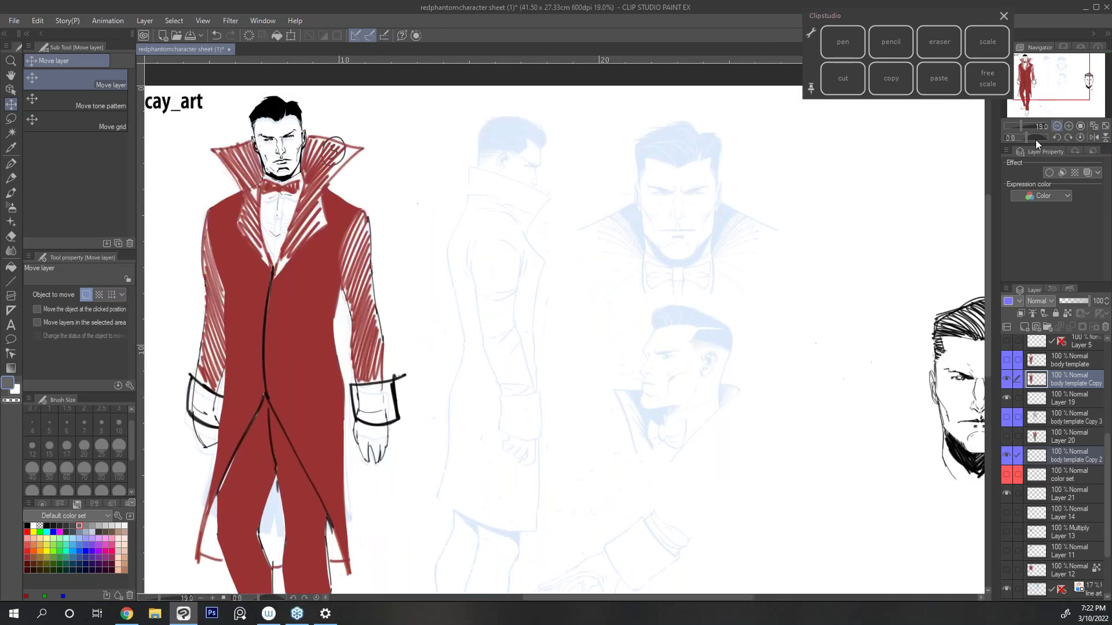
# Step: With the black Darker pencil, ink the side figure's head, collar, lapel, arm and cuff
pyautogui.press('p')
pyautogui.click(27, 526)
pyautogui.moveTo(509, 177); pyautogui.dragTo(510, 215)
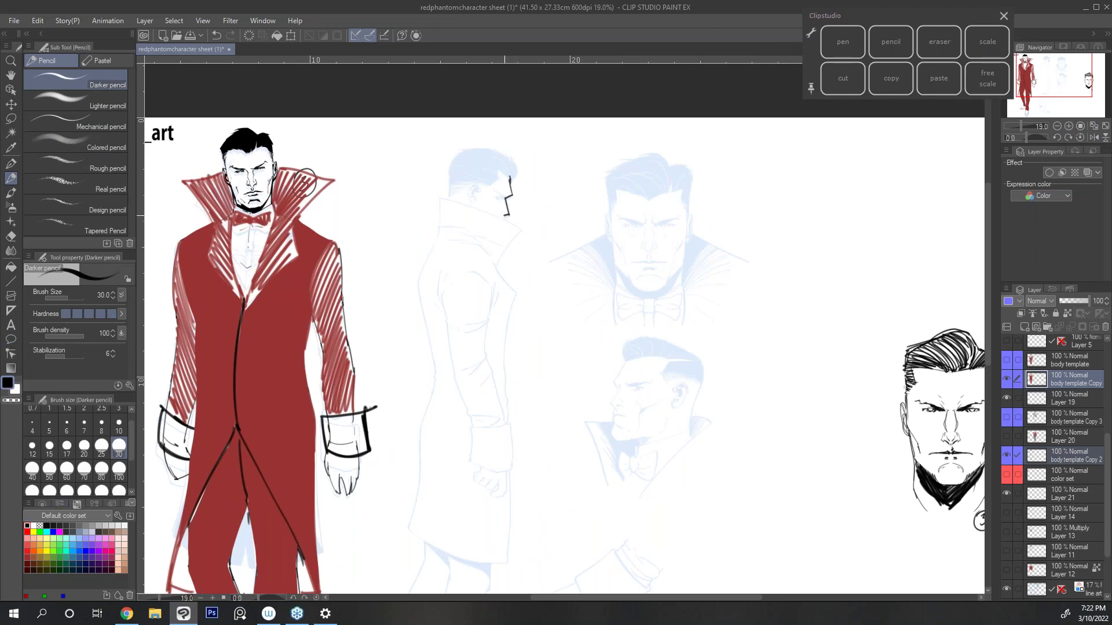
pyautogui.moveTo(512, 174)
pyautogui.mouseDown()
pyautogui.moveTo(508, 154)
pyautogui.moveTo(471, 147)
pyautogui.moveTo(450, 157)
pyautogui.moveTo(450, 193)
pyautogui.mouseUp()
pyautogui.moveTo(506, 218)
pyautogui.mouseDown()
pyautogui.moveTo(438, 196)
pyautogui.moveTo(442, 225)
pyautogui.moveTo(417, 281)
pyautogui.moveTo(433, 368)
pyautogui.mouseUp()
pyautogui.moveTo(506, 218)
pyautogui.mouseDown()
pyautogui.moveTo(495, 265)
pyautogui.moveTo(515, 293)
pyautogui.moveTo(507, 420)
pyautogui.mouseUp()
pyautogui.moveTo(443, 275); pyautogui.dragTo(465, 407)
pyautogui.moveTo(493, 285)
pyautogui.mouseDown()
pyautogui.moveTo(486, 363)
pyautogui.moveTo(500, 398)
pyautogui.moveTo(469, 429)
pyautogui.moveTo(509, 431)
pyautogui.moveTo(515, 466)
pyautogui.mouseUp()
pyautogui.moveTo(468, 426)
pyautogui.mouseDown()
pyautogui.moveTo(476, 466)
pyautogui.moveTo(505, 472)
pyautogui.mouseUp()
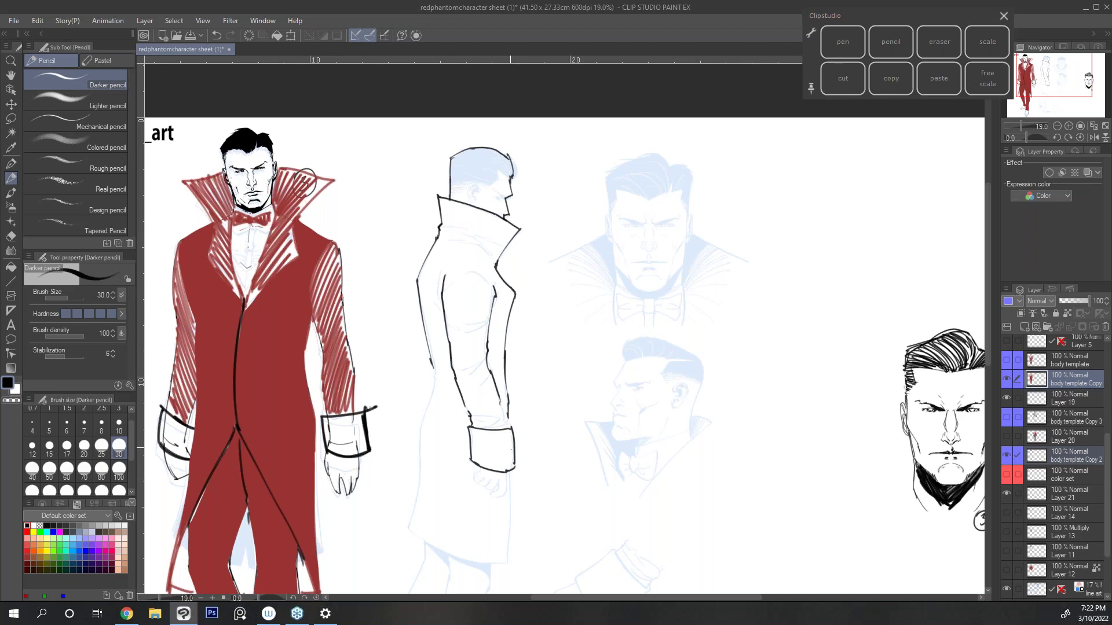
# Step: Ink the side figure's eyebrow, coat edge, hem and a line below the cuff
pyautogui.moveTo(718, 306); pyautogui.dragTo(795, 203)
pyautogui.press('p')
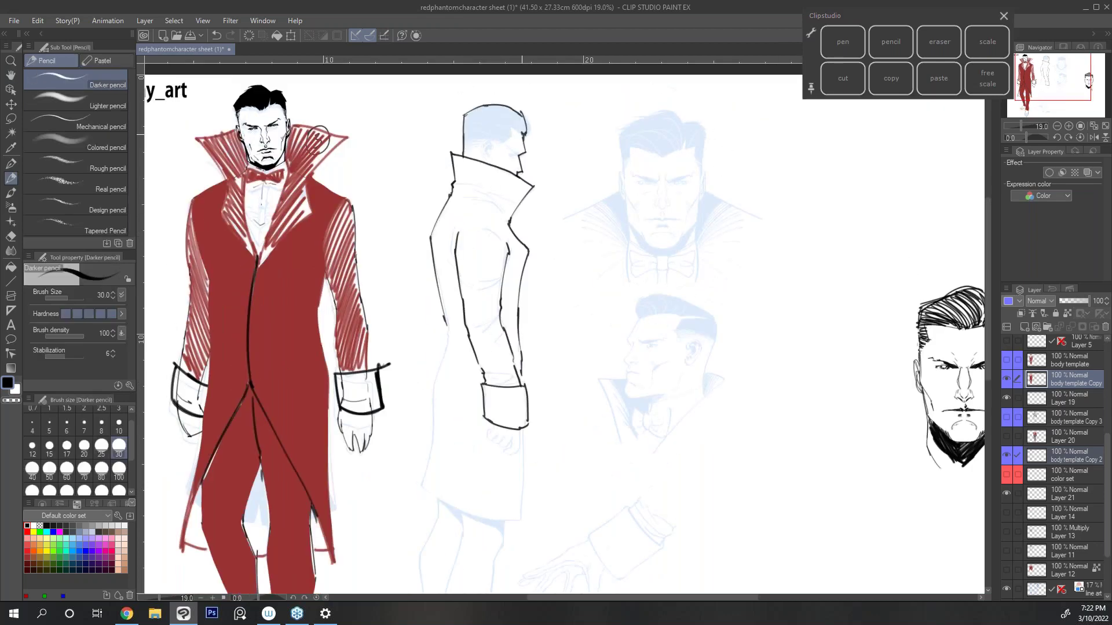
pyautogui.moveTo(502, 142)
pyautogui.mouseDown()
pyautogui.moveTo(516, 127)
pyautogui.moveTo(466, 137)
pyautogui.mouseUp()
pyautogui.moveTo(571, 229); pyautogui.dragTo(555, 197)
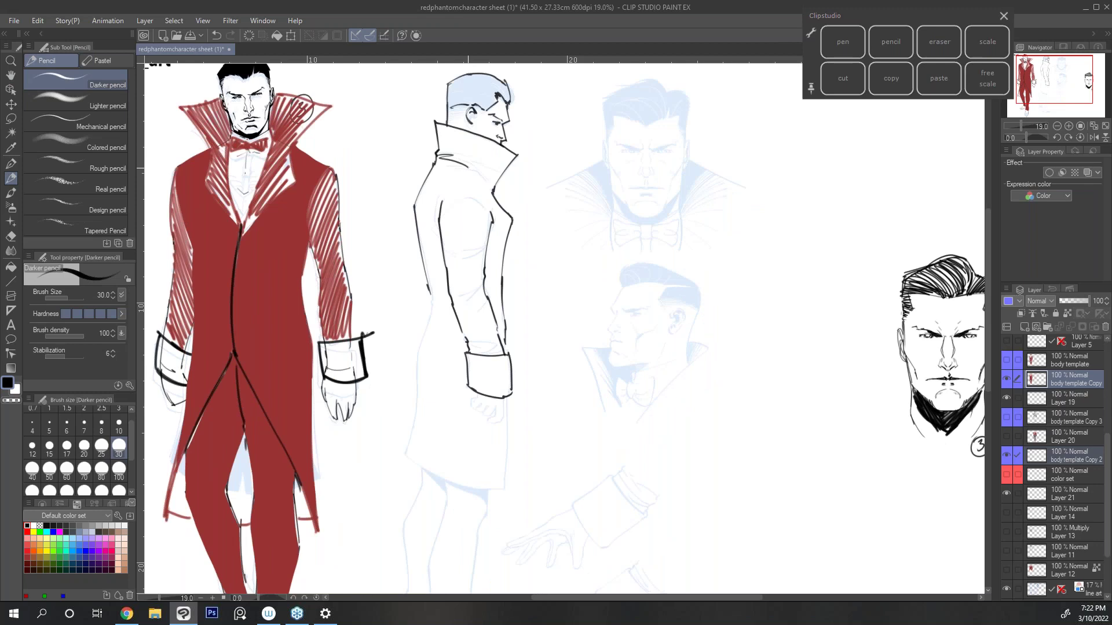
pyautogui.scroll(-2, 987, 273)
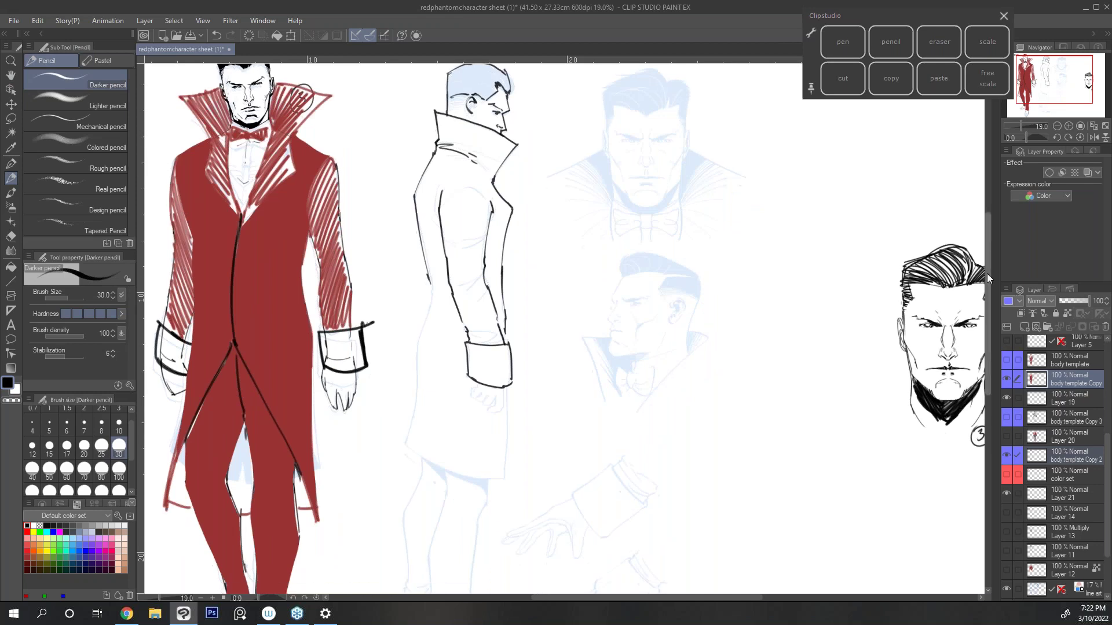
pyautogui.moveTo(434, 252)
pyautogui.mouseDown()
pyautogui.moveTo(404, 398)
pyautogui.moveTo(480, 439)
pyautogui.mouseUp()
pyautogui.moveTo(505, 344)
pyautogui.mouseDown()
pyautogui.moveTo(490, 370)
pyautogui.moveTo(474, 354)
pyautogui.moveTo(505, 394)
pyautogui.moveTo(504, 431)
pyautogui.moveTo(488, 435)
pyautogui.mouseUp()
# Step: Ink the side figure's legs, foot outline and shoe bottom
pyautogui.moveTo(522, 347); pyautogui.dragTo(553, 211)
pyautogui.moveTo(480, 297)
pyautogui.mouseDown()
pyautogui.moveTo(457, 377)
pyautogui.moveTo(461, 482)
pyautogui.mouseUp()
pyautogui.moveTo(519, 323)
pyautogui.mouseDown()
pyautogui.moveTo(496, 446)
pyautogui.moveTo(504, 479)
pyautogui.moveTo(464, 488)
pyautogui.mouseUp()
pyautogui.moveTo(453, 279)
pyautogui.mouseDown()
pyautogui.moveTo(436, 337)
pyautogui.moveTo(438, 401)
pyautogui.moveTo(453, 404)
pyautogui.moveTo(434, 426)
pyautogui.moveTo(462, 430)
pyautogui.moveTo(433, 447)
pyautogui.moveTo(464, 454)
pyautogui.mouseUp()
pyautogui.moveTo(510, 437)
pyautogui.mouseDown()
pyautogui.moveTo(499, 444)
pyautogui.moveTo(509, 447)
pyautogui.moveTo(505, 506)
pyautogui.moveTo(485, 505)
pyautogui.moveTo(556, 499)
pyautogui.moveTo(513, 505)
pyautogui.mouseUp()
# Step: Ink a cheek line on the blue side-view head sketch
pyautogui.press('space')
pyautogui.moveTo(643, 343)
pyautogui.mouseDown()
pyautogui.moveTo(544, 469)
pyautogui.moveTo(528, 427)
pyautogui.mouseUp()
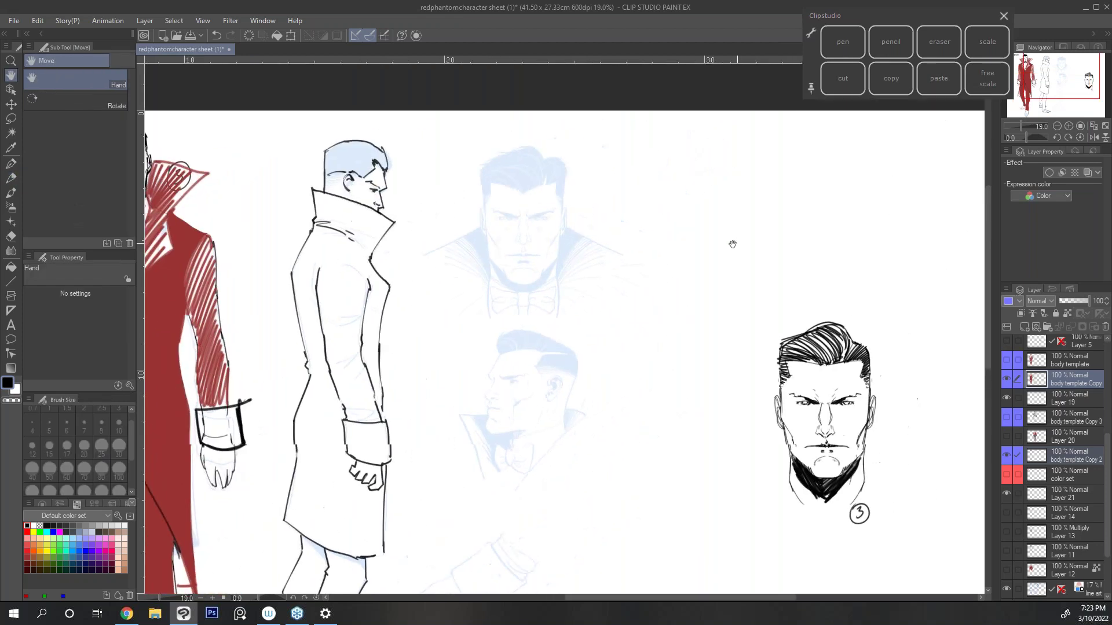
pyautogui.moveTo(742, 176); pyautogui.dragTo(774, 164)
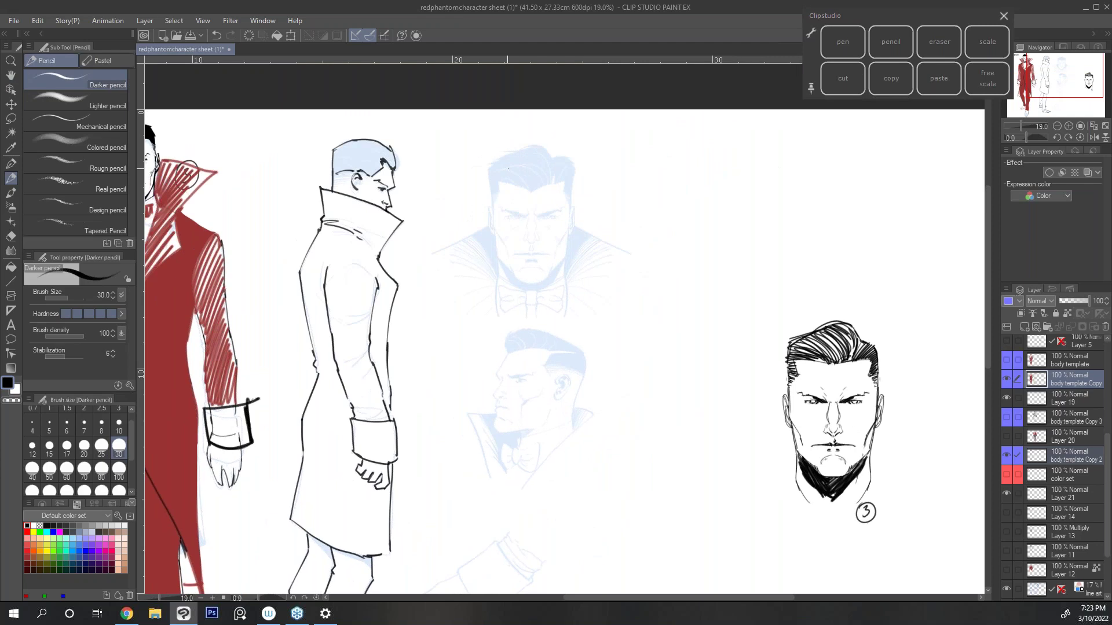
pyautogui.moveTo(493, 202); pyautogui.dragTo(494, 216)
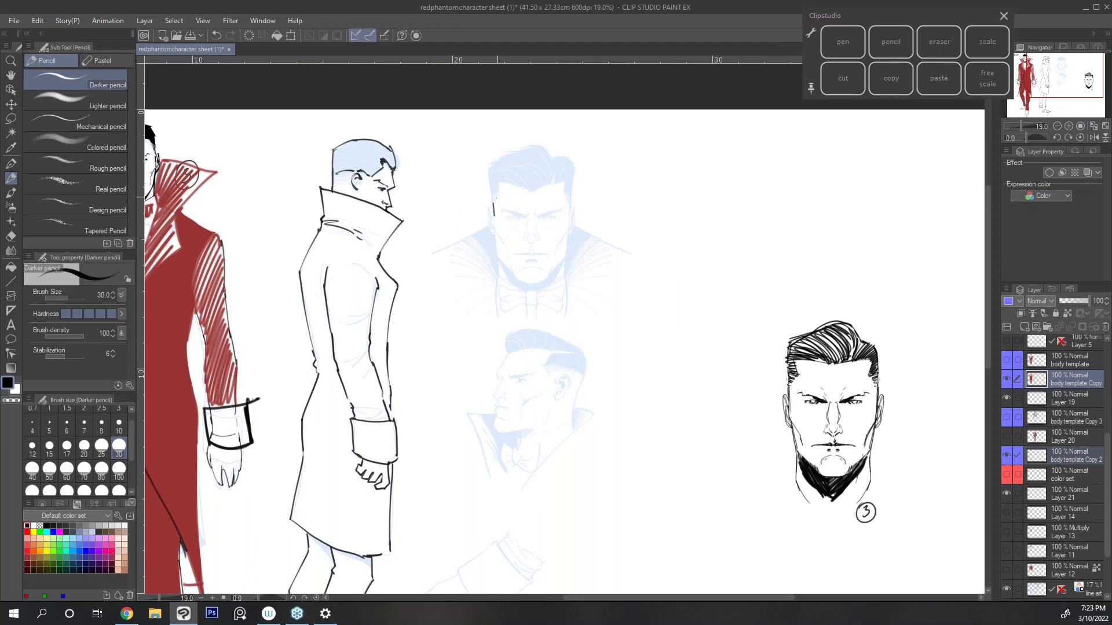
pyautogui.moveTo(1107, 443); pyautogui.dragTo(1104, 378)
# Step: Move Layer 6 Copy's inked head over the blue front-view sketch and scale it to 89%
pyautogui.click(1005, 482)
pyautogui.click(1005, 482)
pyautogui.click(1039, 485)
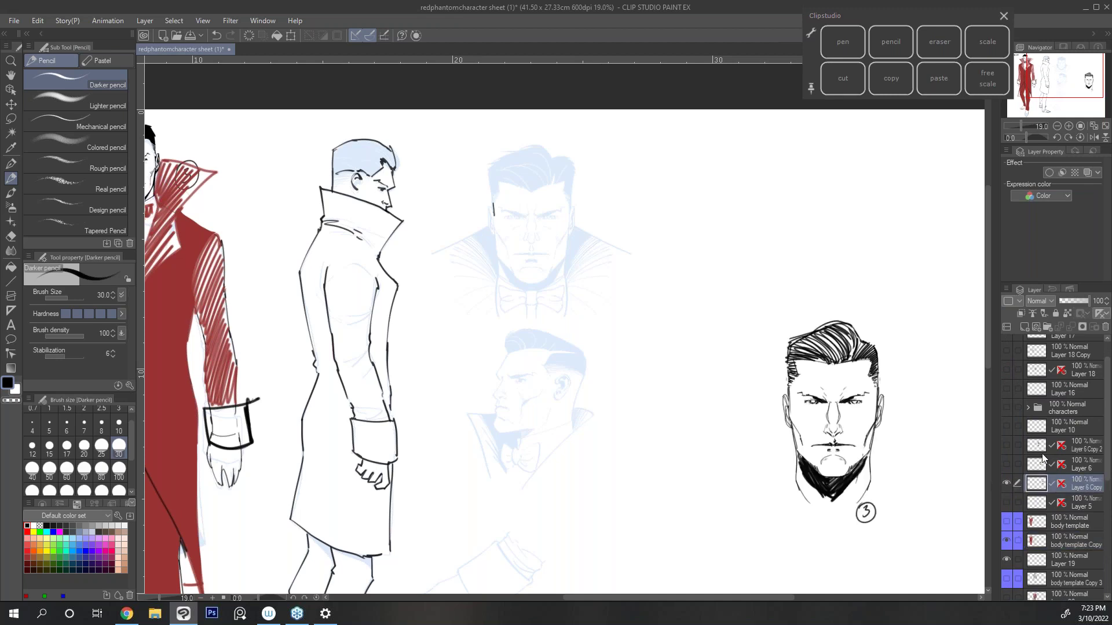
pyautogui.click(10, 104)
pyautogui.moveTo(805, 445)
pyautogui.mouseDown()
pyautogui.moveTo(735, 374)
pyautogui.moveTo(497, 258)
pyautogui.moveTo(509, 267)
pyautogui.mouseUp()
pyautogui.hotkey('ctrl', 't')
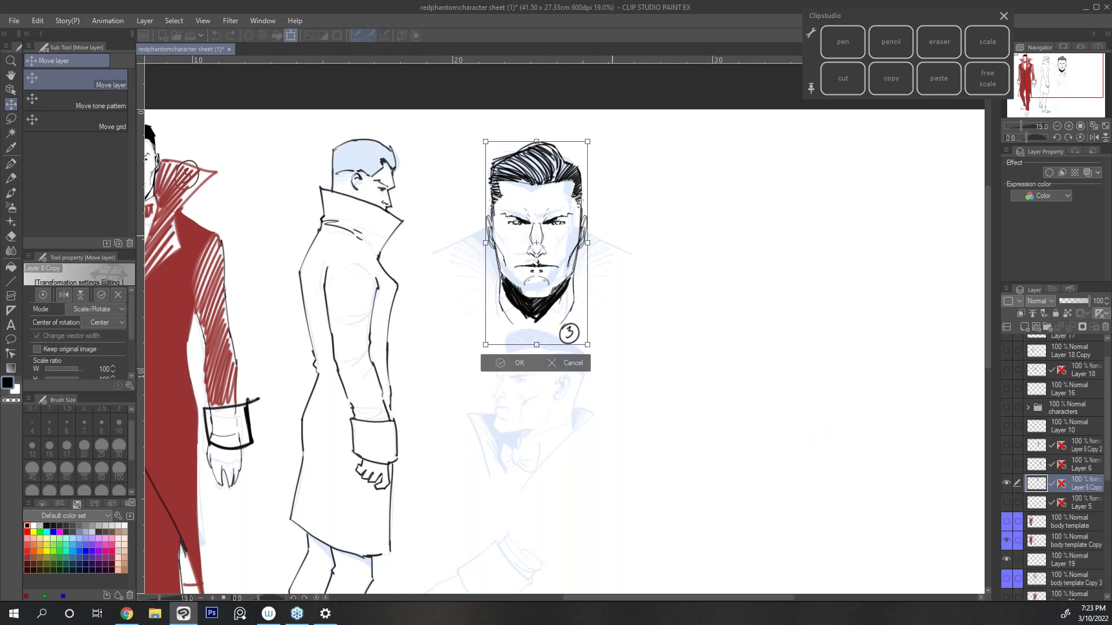
pyautogui.moveTo(587, 345); pyautogui.dragTo(575, 321)
pyautogui.moveTo(553, 285); pyautogui.dragTo(555, 287)
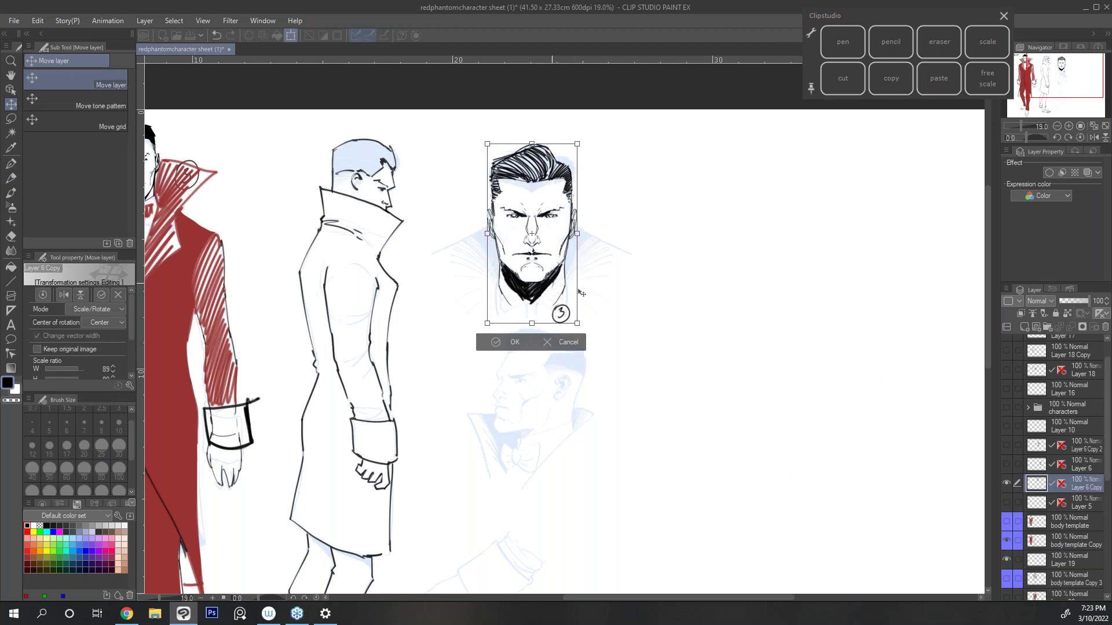
pyautogui.press('Return')
# Step: Begin inking the blue side-profile head sketch with the pencil
pyautogui.press('h')
pyautogui.moveTo(648, 323)
pyautogui.mouseDown()
pyautogui.moveTo(734, 183)
pyautogui.moveTo(704, 215)
pyautogui.mouseUp()
pyautogui.press('p')
pyautogui.scroll(-2, 1054, 463)
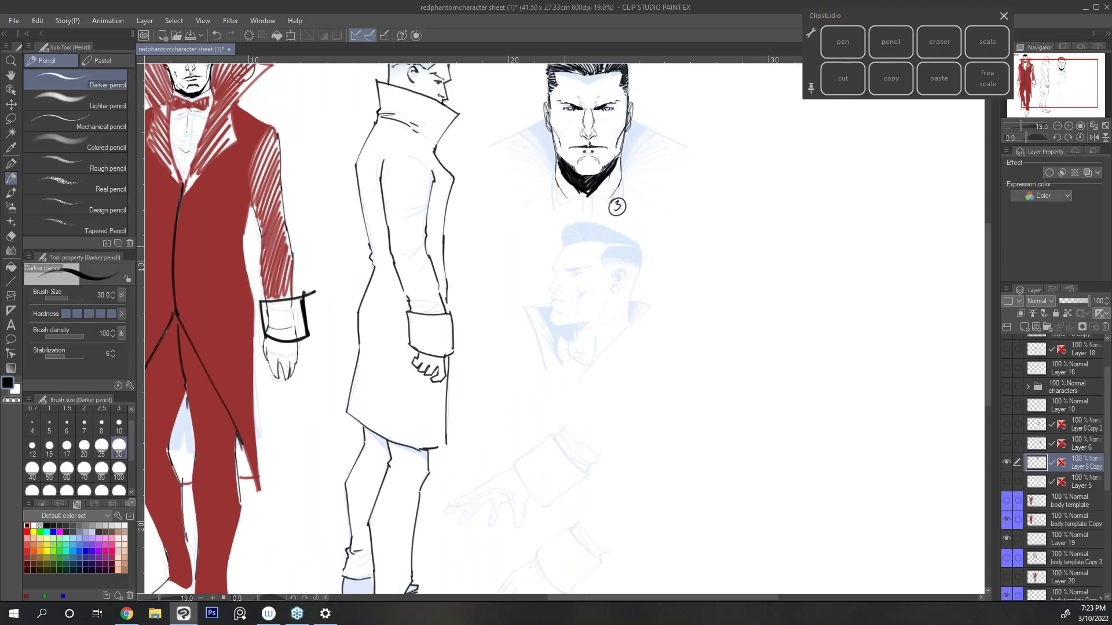
pyautogui.moveTo(563, 249); pyautogui.dragTo(552, 268)
# Step: Ink the profile head's jaw, ear, top hair curve and eyebrow, plus the standing figure's head top
pyautogui.moveTo(559, 327); pyautogui.dragTo(596, 320)
pyautogui.moveTo(611, 276)
pyautogui.mouseDown()
pyautogui.moveTo(623, 267)
pyautogui.moveTo(619, 291)
pyautogui.moveTo(621, 269)
pyautogui.mouseUp()
pyautogui.moveTo(565, 224); pyautogui.dragTo(561, 241)
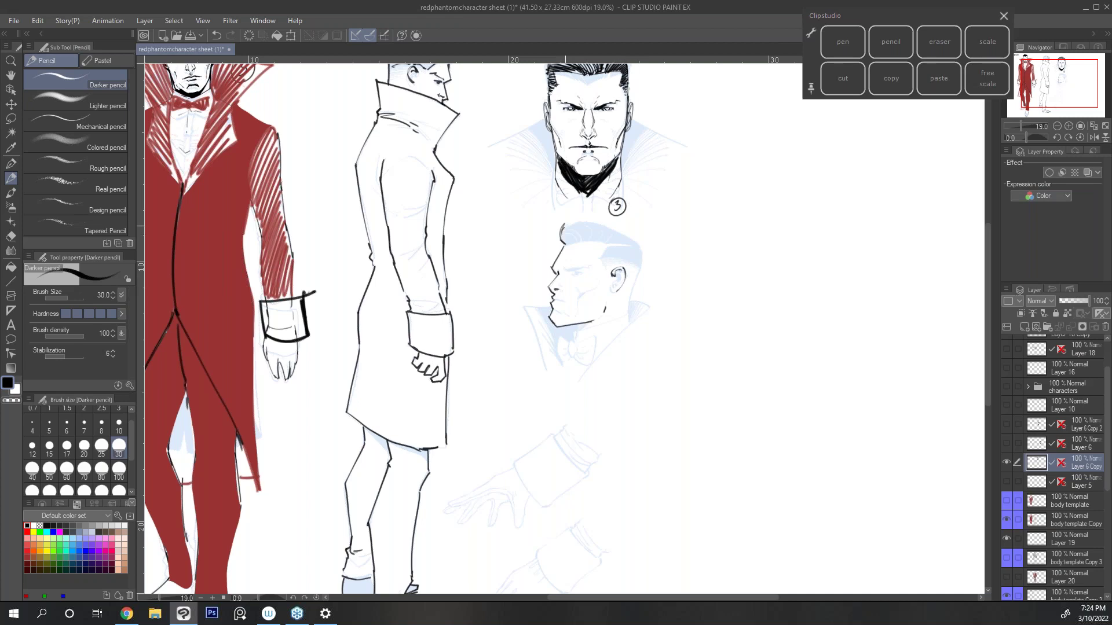
pyautogui.moveTo(988, 307); pyautogui.dragTo(988, 284)
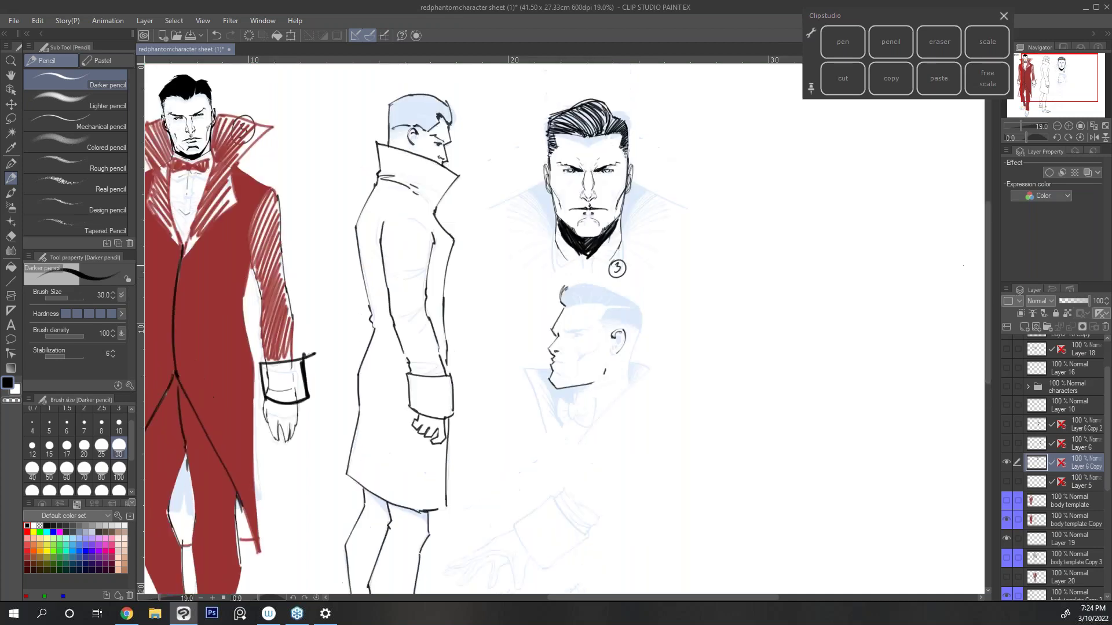
pyautogui.moveTo(449, 109); pyautogui.dragTo(404, 96)
pyautogui.moveTo(988, 311); pyautogui.dragTo(987, 323)
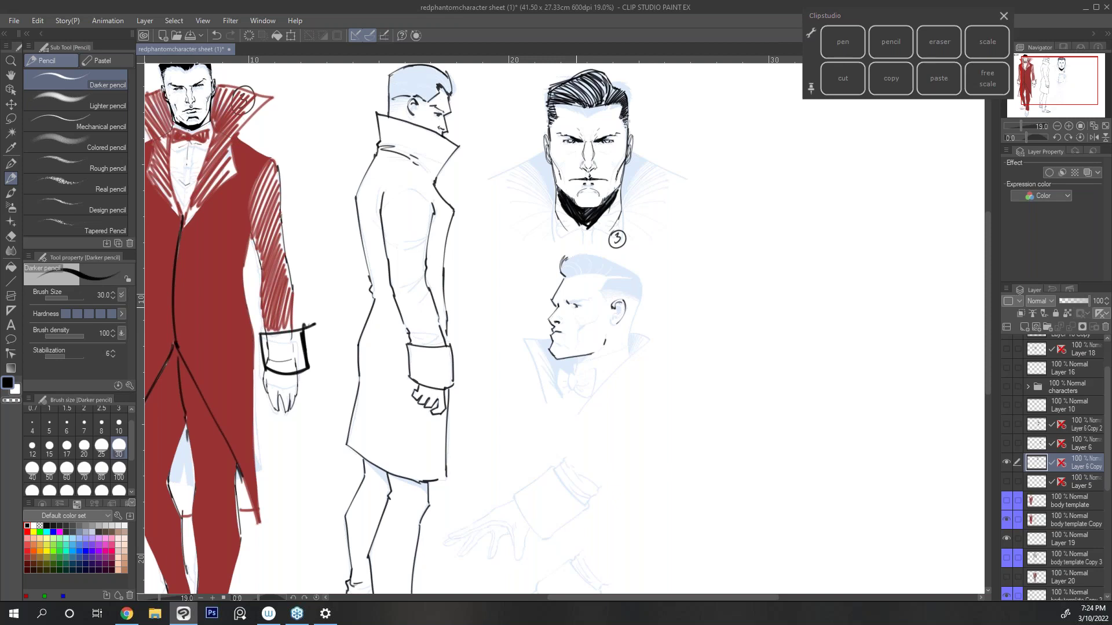
pyautogui.moveTo(574, 300)
pyautogui.mouseDown()
pyautogui.moveTo(586, 302)
pyautogui.moveTo(559, 291)
pyautogui.mouseUp()
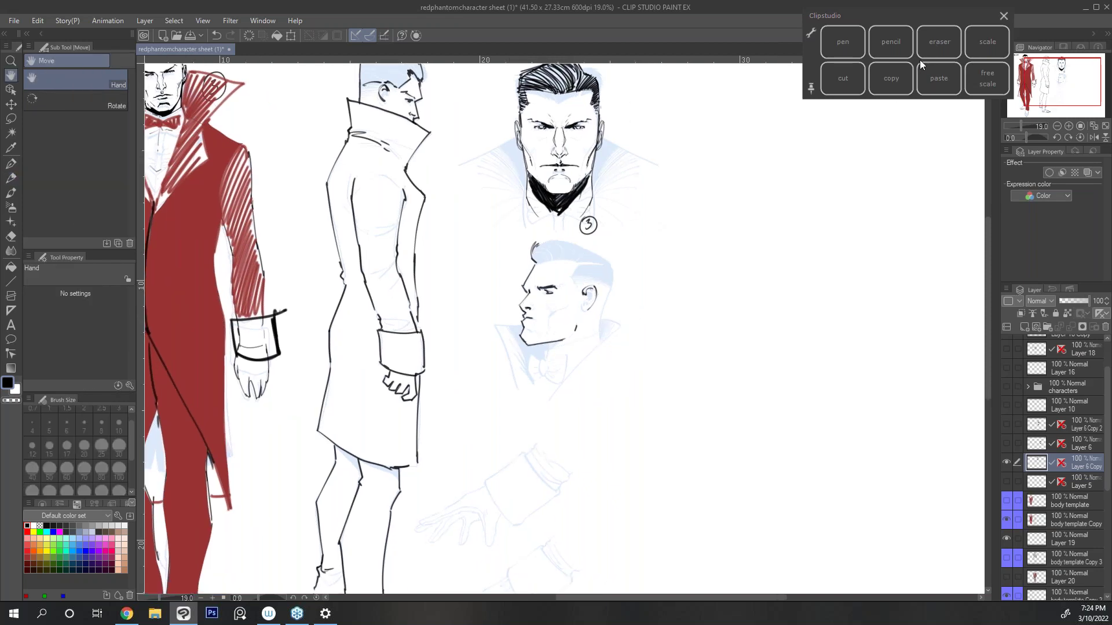
# Step: With the Darker pencil, ink the profile's hairline, hair strokes, bow tie loop and pointed collar
pyautogui.click(888, 50)
pyautogui.moveTo(541, 263)
pyautogui.mouseDown()
pyautogui.moveTo(605, 259)
pyautogui.moveTo(570, 278)
pyautogui.mouseUp()
pyautogui.moveTo(538, 245)
pyautogui.mouseDown()
pyautogui.moveTo(557, 239)
pyautogui.moveTo(604, 259)
pyautogui.moveTo(613, 287)
pyautogui.moveTo(594, 284)
pyautogui.moveTo(599, 340)
pyautogui.moveTo(538, 363)
pyautogui.moveTo(542, 376)
pyautogui.mouseUp()
pyautogui.moveTo(540, 354)
pyautogui.mouseDown()
pyautogui.moveTo(526, 359)
pyautogui.moveTo(541, 379)
pyautogui.moveTo(565, 365)
pyautogui.moveTo(556, 377)
pyautogui.moveTo(600, 335)
pyautogui.mouseUp()
pyautogui.moveTo(492, 323)
pyautogui.mouseDown()
pyautogui.moveTo(522, 330)
pyautogui.moveTo(508, 352)
pyautogui.moveTo(517, 396)
pyautogui.mouseUp()
pyautogui.moveTo(602, 322)
pyautogui.mouseDown()
pyautogui.moveTo(602, 340)
pyautogui.moveTo(552, 401)
pyautogui.moveTo(601, 340)
pyautogui.moveTo(553, 342)
pyautogui.mouseUp()
# Step: Ink the profile's cheek line and the front head's shoulder line, checking the whole sheet
pyautogui.press('space')
pyautogui.moveTo(637, 406); pyautogui.dragTo(659, 271)
pyautogui.hotkey('ctrl', '-')
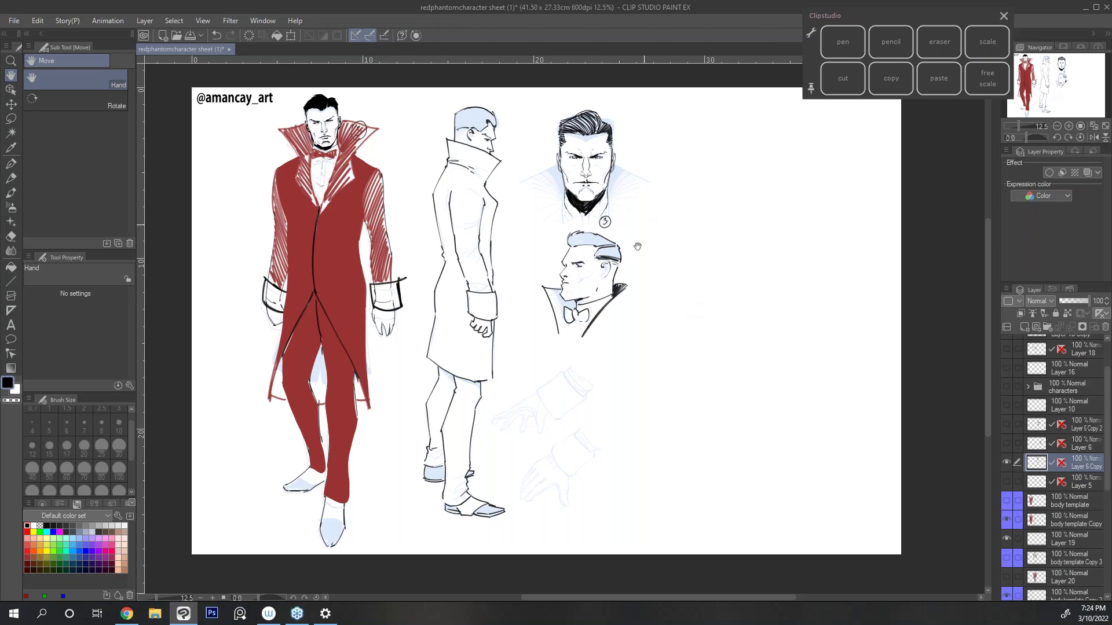
pyautogui.click(1069, 126)
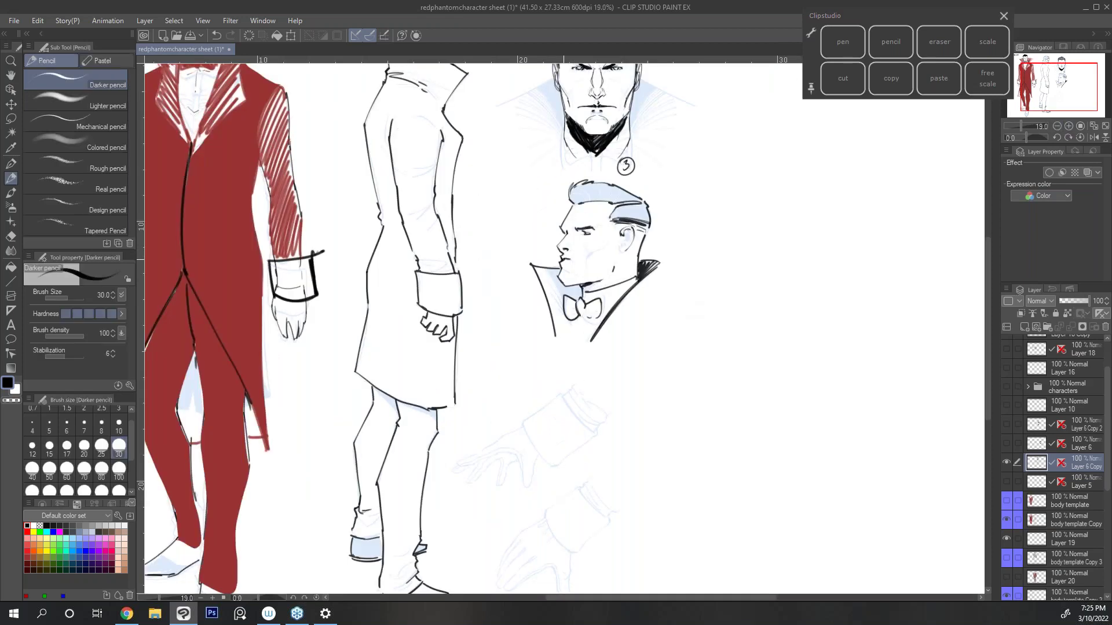
pyautogui.moveTo(601, 249); pyautogui.dragTo(584, 267)
pyautogui.scroll(-3, 479, 318)
pyautogui.press('h')
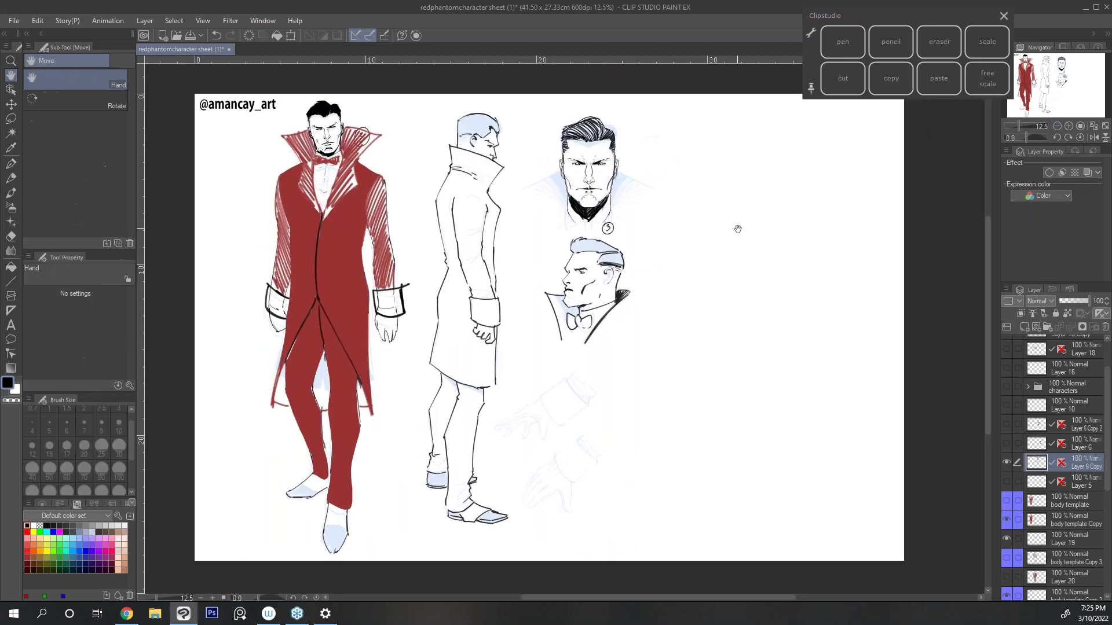
pyautogui.moveTo(737, 228); pyautogui.dragTo(751, 282)
pyautogui.press('p')
pyautogui.scroll(3, 562, 333)
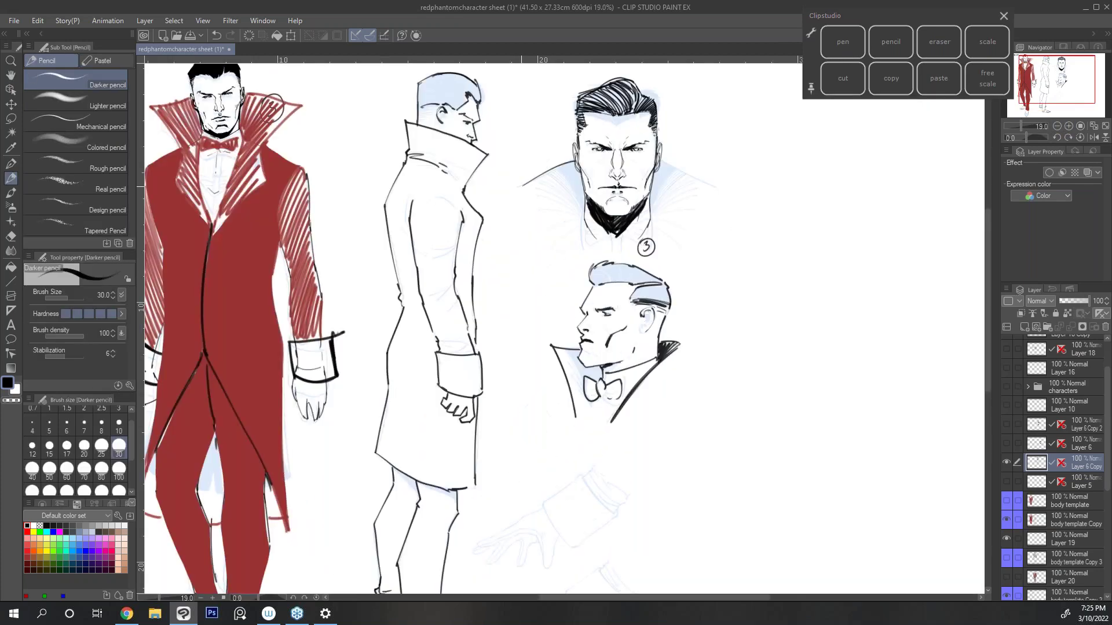
pyautogui.moveTo(660, 162); pyautogui.dragTo(712, 187)
pyautogui.scroll(-3, 784, 236)
pyautogui.press('h')
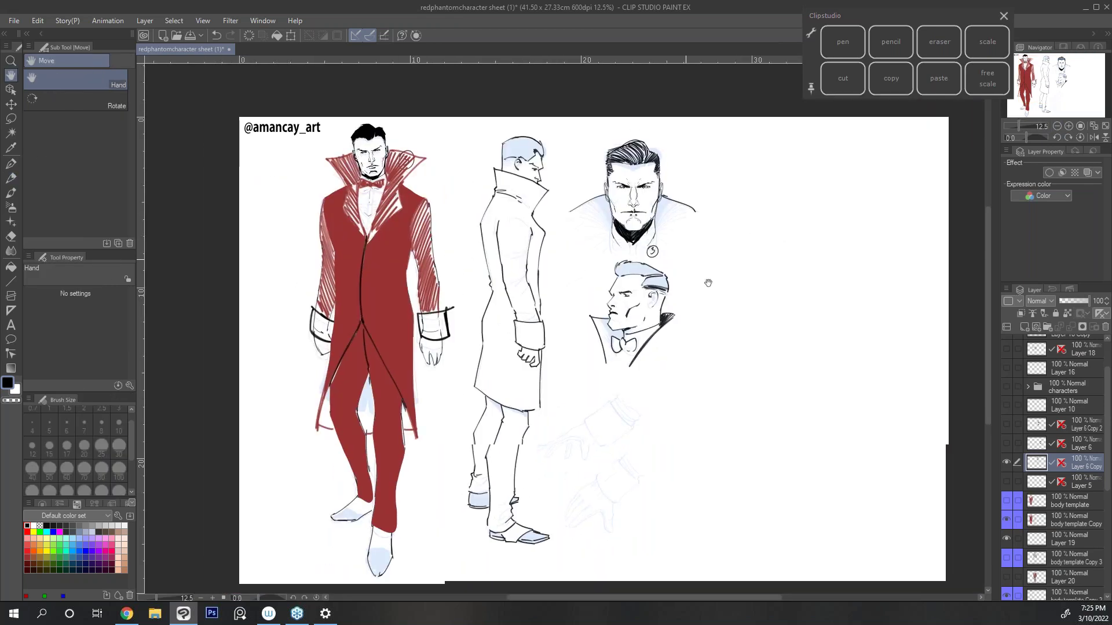
# Step: Rotate the canvas view and hatch dark hair strokes on the side figure's head and around the ear
pyautogui.click(1091, 137)
pyautogui.click(1091, 138)
pyautogui.click(1069, 126)
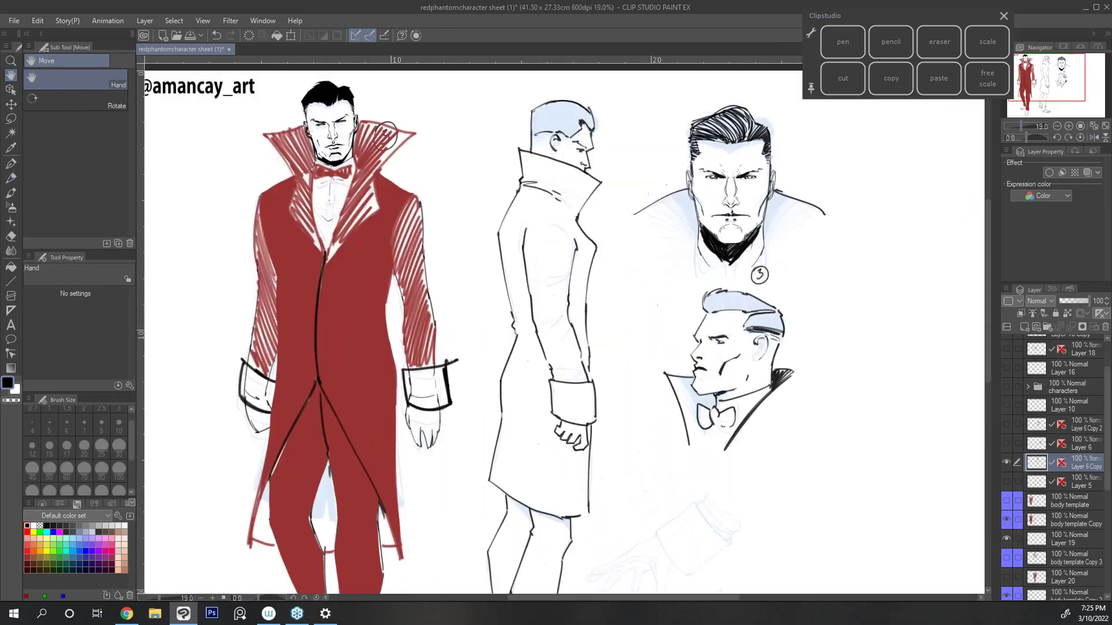
pyautogui.moveTo(1027, 137); pyautogui.dragTo(1014, 137)
pyautogui.press('p')
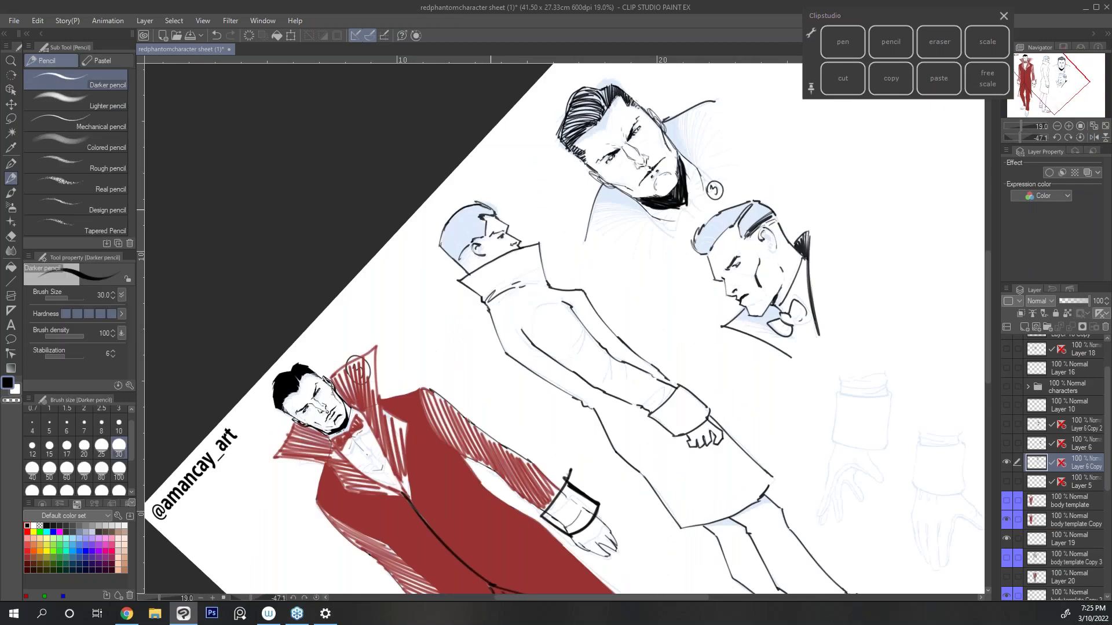
pyautogui.moveTo(455, 215); pyautogui.dragTo(492, 210)
pyautogui.moveTo(442, 247)
pyautogui.mouseDown()
pyautogui.moveTo(480, 213)
pyautogui.moveTo(484, 229)
pyautogui.moveTo(494, 212)
pyautogui.mouseUp()
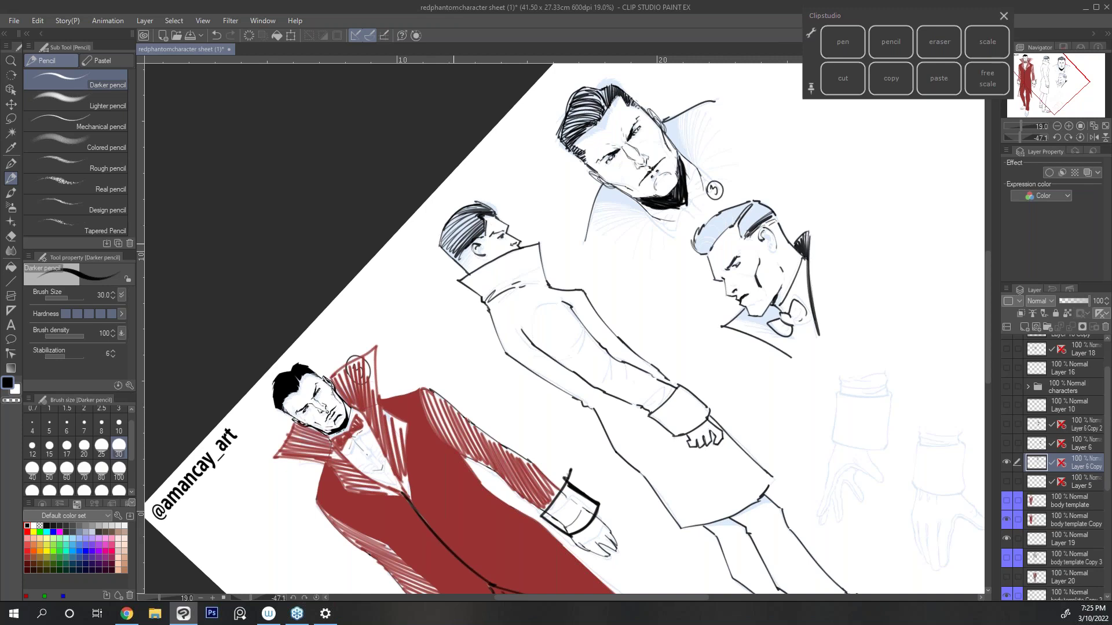
pyautogui.moveTo(456, 250)
pyautogui.mouseDown()
pyautogui.moveTo(485, 236)
pyautogui.moveTo(470, 247)
pyautogui.mouseUp()
pyautogui.moveTo(476, 254)
pyautogui.mouseDown()
pyautogui.moveTo(483, 245)
pyautogui.moveTo(492, 254)
pyautogui.mouseUp()
# Step: Reset the canvas rotation and add extra strokes to the side figure's coat sleeve
pyautogui.hotkey('ctrl', '@')
pyautogui.moveTo(502, 292); pyautogui.dragTo(521, 282)
pyautogui.moveTo(498, 288); pyautogui.dragTo(519, 277)
pyautogui.scroll(-5, 560, 325)
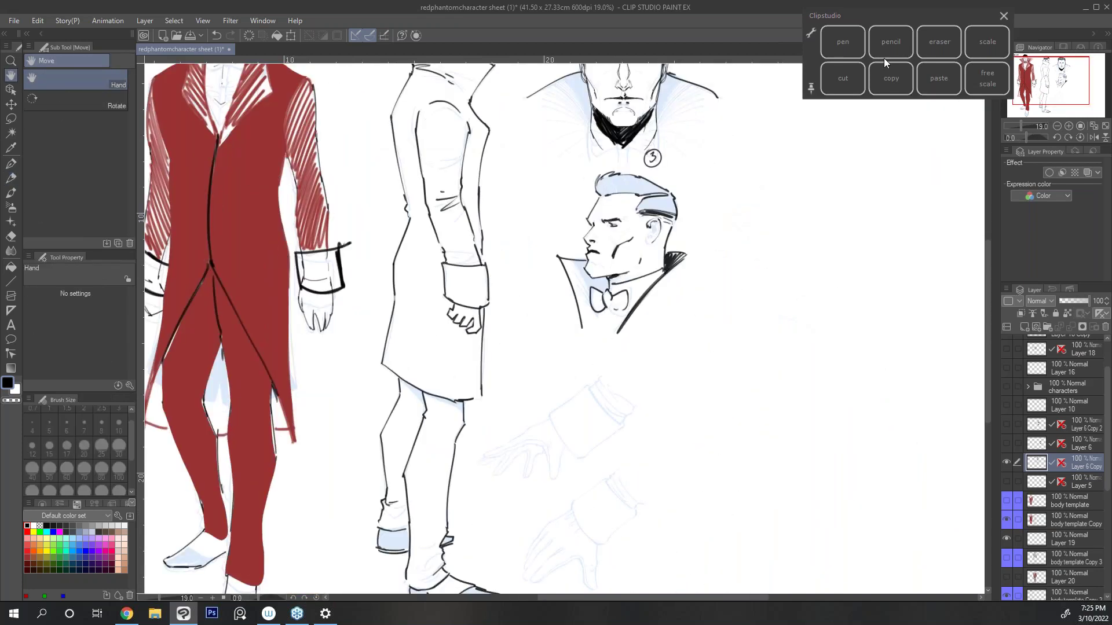
# Step: Ink the upper hand sketch's cuff outline and the underside of its pointing finger
pyautogui.moveTo(631, 300); pyautogui.dragTo(660, 333)
pyautogui.moveTo(636, 296)
pyautogui.mouseDown()
pyautogui.moveTo(593, 329)
pyautogui.moveTo(619, 371)
pyautogui.mouseUp()
pyautogui.moveTo(668, 339); pyautogui.dragTo(625, 371)
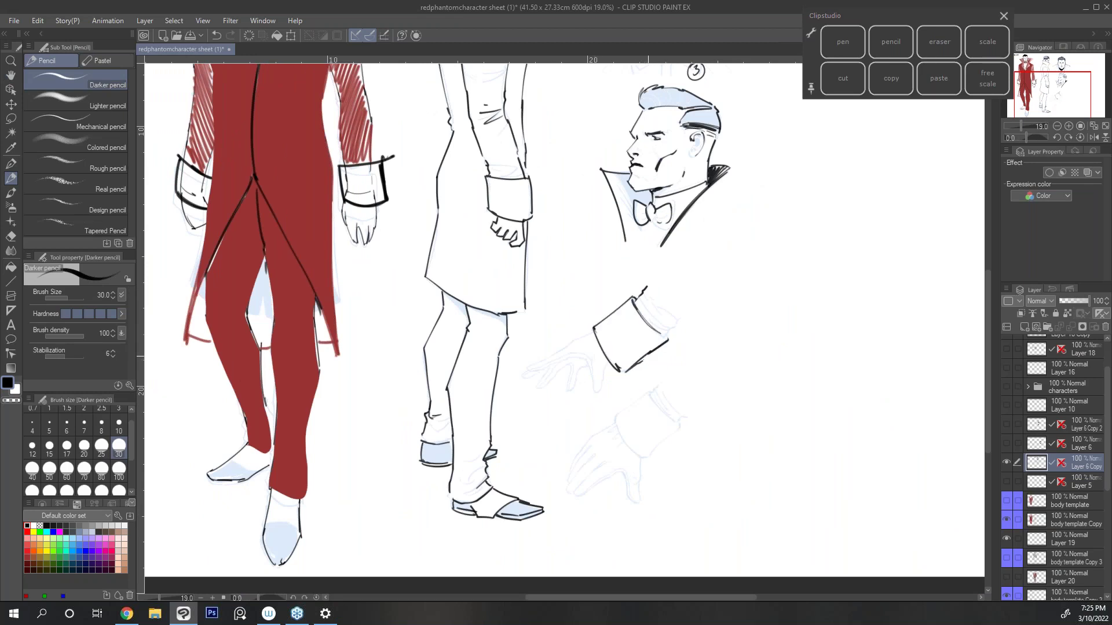
pyautogui.moveTo(666, 338); pyautogui.dragTo(678, 328)
pyautogui.moveTo(593, 333)
pyautogui.mouseDown()
pyautogui.moveTo(526, 370)
pyautogui.moveTo(572, 357)
pyautogui.moveTo(598, 395)
pyautogui.mouseUp()
pyautogui.moveTo(549, 368)
pyautogui.mouseDown()
pyautogui.moveTo(526, 380)
pyautogui.moveTo(534, 390)
pyautogui.moveTo(561, 371)
pyautogui.moveTo(567, 389)
pyautogui.moveTo(589, 352)
pyautogui.moveTo(537, 366)
pyautogui.moveTo(593, 390)
pyautogui.moveTo(545, 380)
pyautogui.mouseUp()
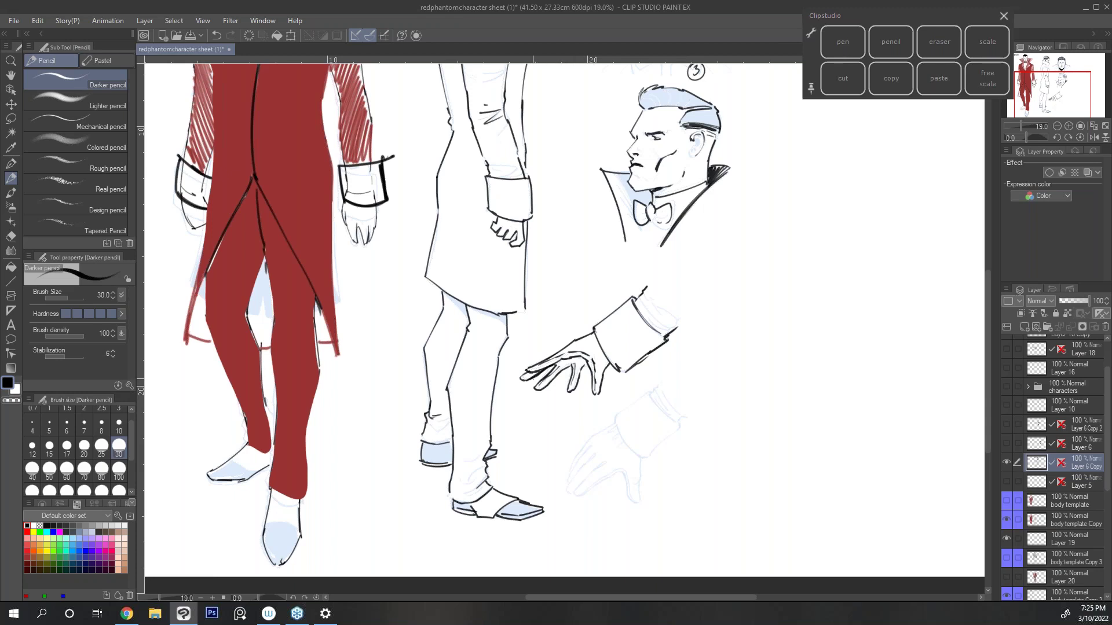
# Step: Ink the lower hand's cuff, hand outline, fingers and wrist strokes with the Darker pencil
pyautogui.moveTo(924, 141); pyautogui.dragTo(891, 44)
pyautogui.click(890, 44)
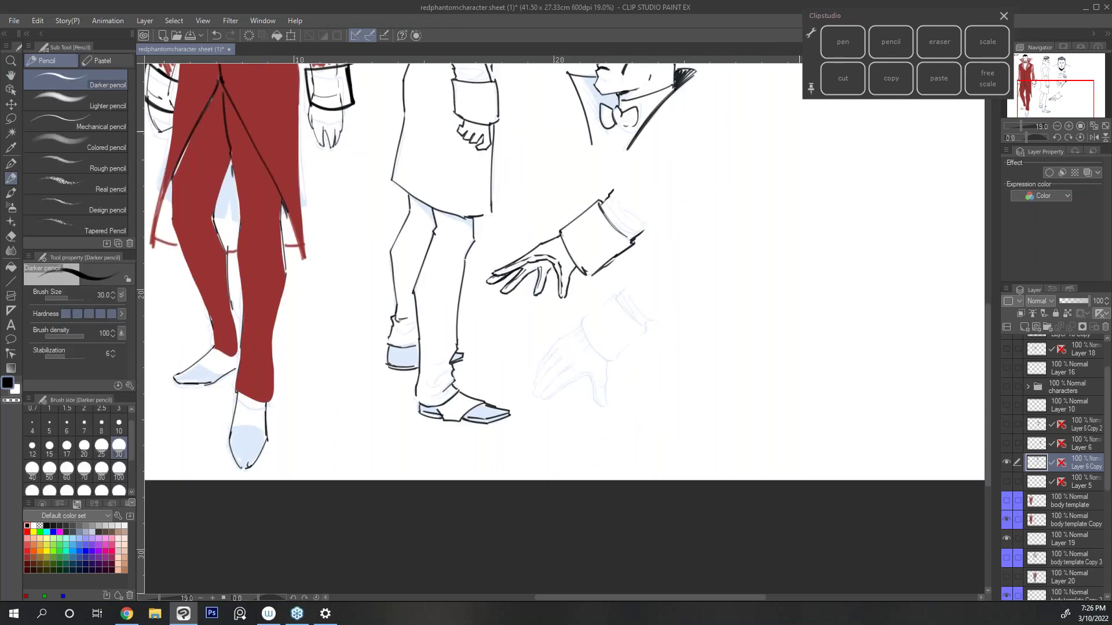
pyautogui.moveTo(581, 315)
pyautogui.mouseDown()
pyautogui.moveTo(615, 293)
pyautogui.moveTo(613, 365)
pyautogui.moveTo(652, 331)
pyautogui.mouseUp()
pyautogui.moveTo(617, 296); pyautogui.dragTo(632, 285)
pyautogui.moveTo(648, 323); pyautogui.dragTo(662, 318)
pyautogui.moveTo(607, 366)
pyautogui.mouseDown()
pyautogui.moveTo(604, 406)
pyautogui.moveTo(586, 381)
pyautogui.moveTo(548, 402)
pyautogui.mouseUp()
pyautogui.moveTo(574, 364)
pyautogui.mouseDown()
pyautogui.moveTo(542, 399)
pyautogui.moveTo(558, 360)
pyautogui.moveTo(533, 397)
pyautogui.mouseUp()
pyautogui.moveTo(558, 347); pyautogui.dragTo(534, 382)
pyautogui.moveTo(579, 328); pyautogui.dragTo(538, 362)
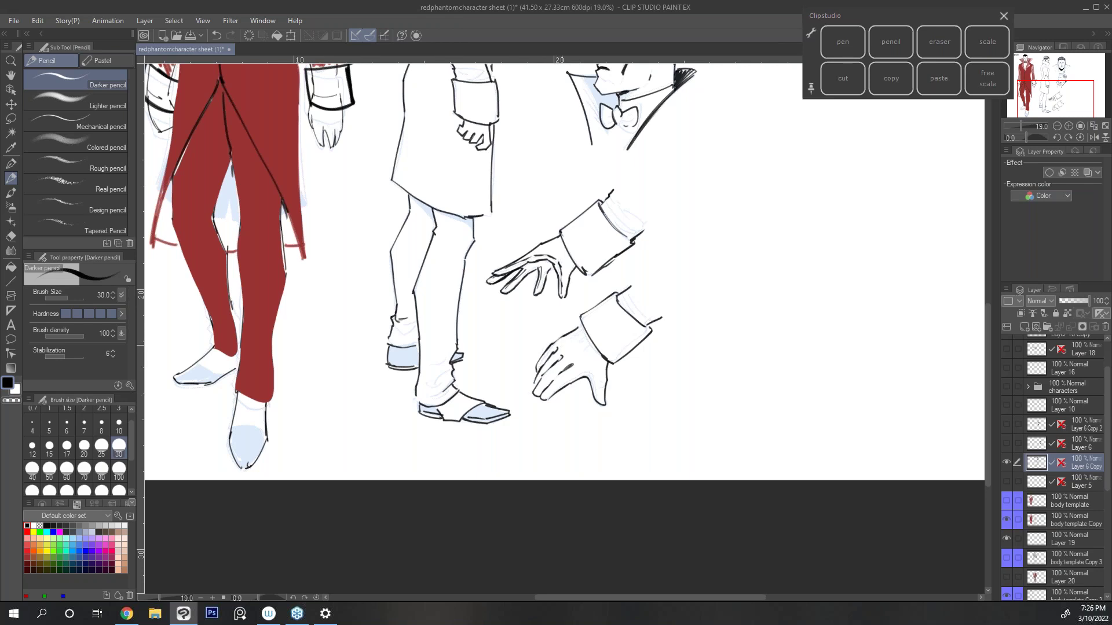
pyautogui.moveTo(585, 330); pyautogui.dragTo(574, 340)
# Step: Darken the bow tie and collar, then shade inside both cuffs in grey
pyautogui.moveTo(556, 272); pyautogui.dragTo(583, 329)
pyautogui.moveTo(647, 180)
pyautogui.mouseDown()
pyautogui.moveTo(663, 187)
pyautogui.moveTo(648, 186)
pyautogui.mouseUp()
pyautogui.moveTo(579, 261); pyautogui.dragTo(574, 299)
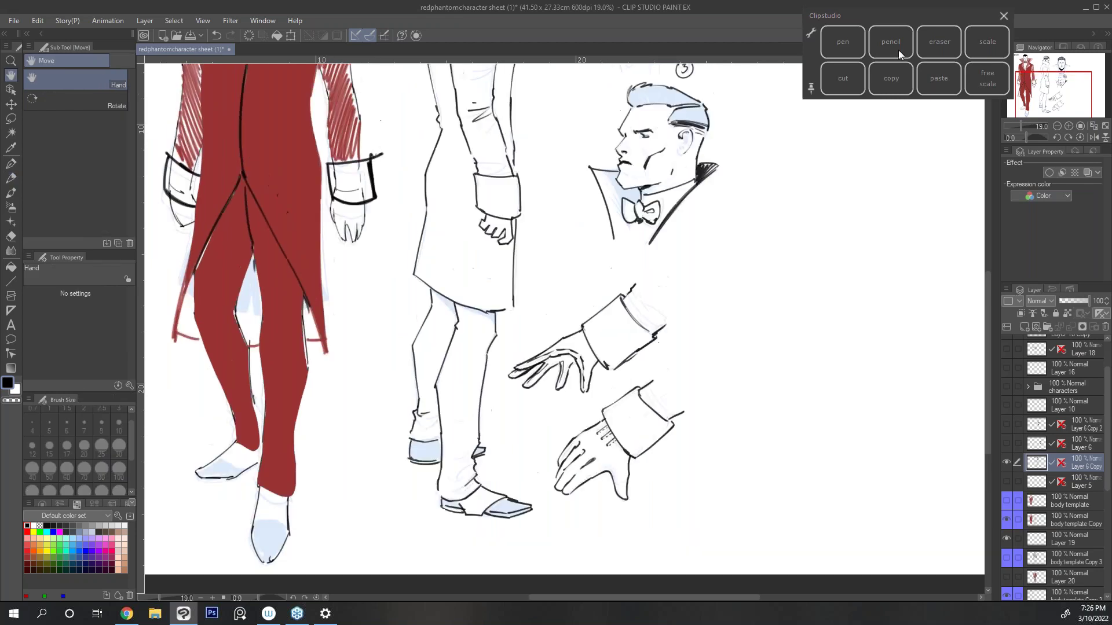
pyautogui.moveTo(605, 172)
pyautogui.mouseDown()
pyautogui.moveTo(636, 200)
pyautogui.moveTo(621, 179)
pyautogui.mouseUp()
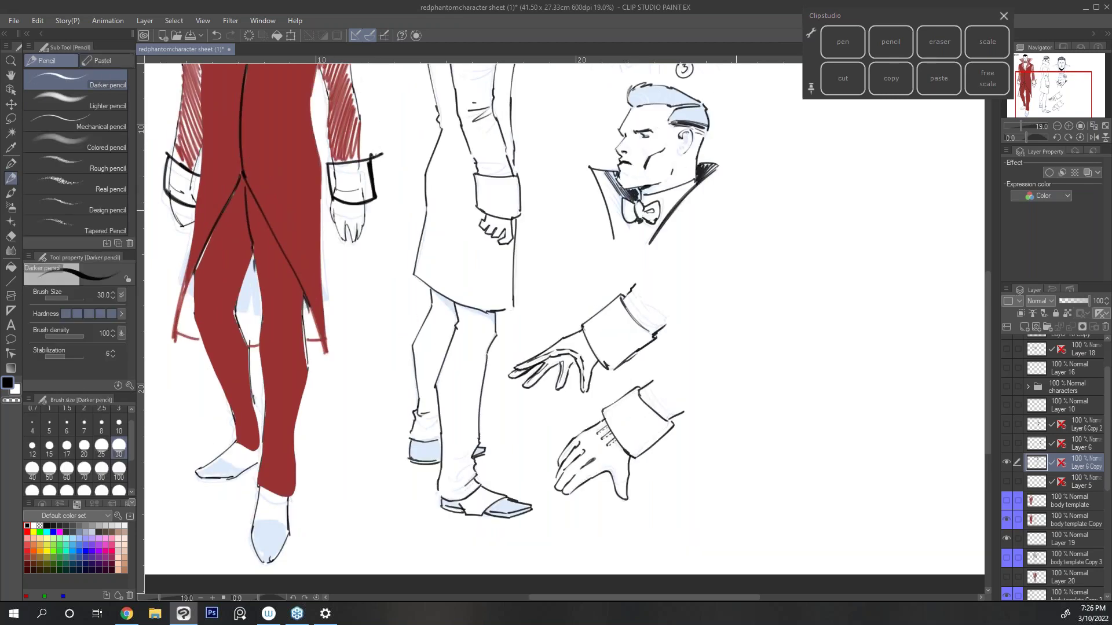
pyautogui.moveTo(628, 307)
pyautogui.mouseDown()
pyautogui.moveTo(654, 331)
pyautogui.moveTo(660, 315)
pyautogui.mouseUp()
pyautogui.moveTo(643, 394); pyautogui.dragTo(673, 414)
pyautogui.scroll(-2, 790, 241)
pyautogui.moveTo(789, 241); pyautogui.dragTo(812, 328)
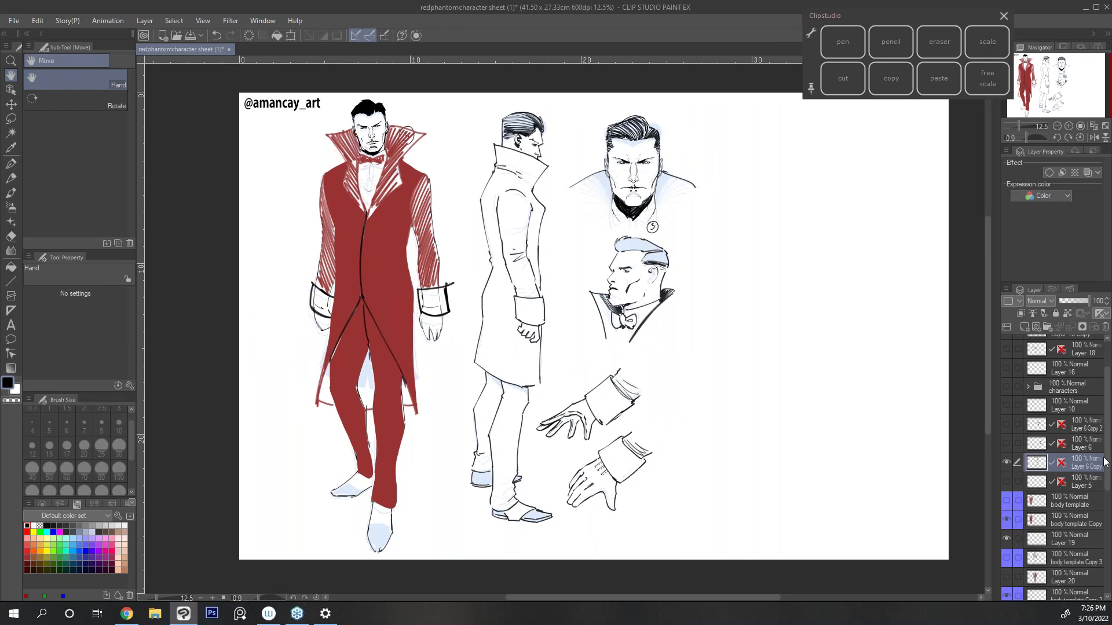
# Step: Make Layer 21 visible and add a new raster Layer 22 above Layer 14
pyautogui.scroll(-1, 1106, 482)
pyautogui.scroll(-2, 1106, 483)
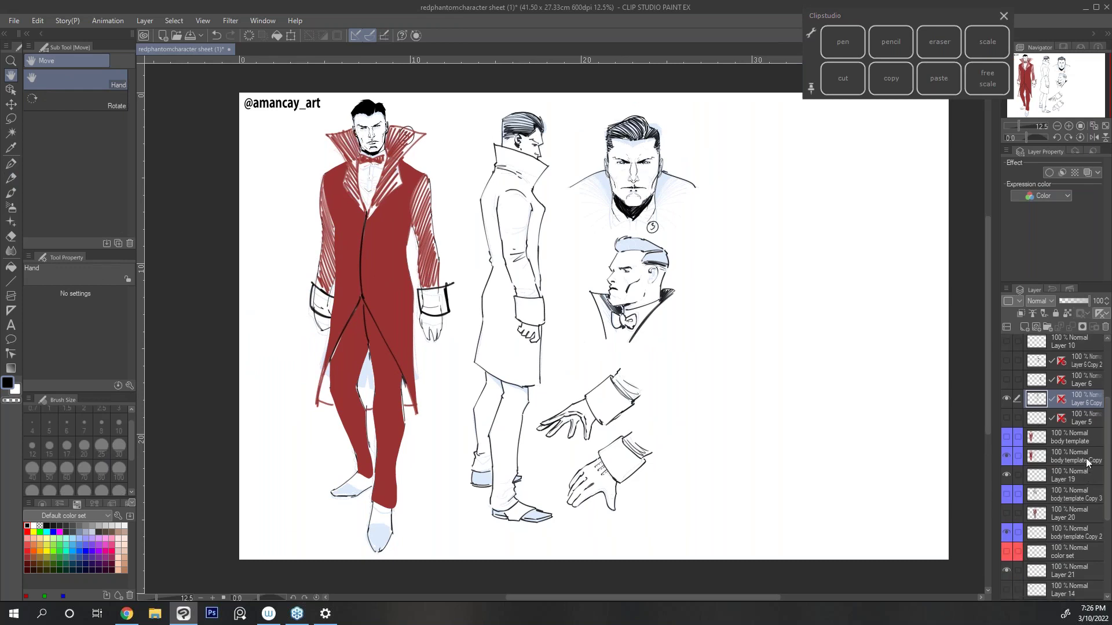
pyautogui.scroll(-4, 1054, 452)
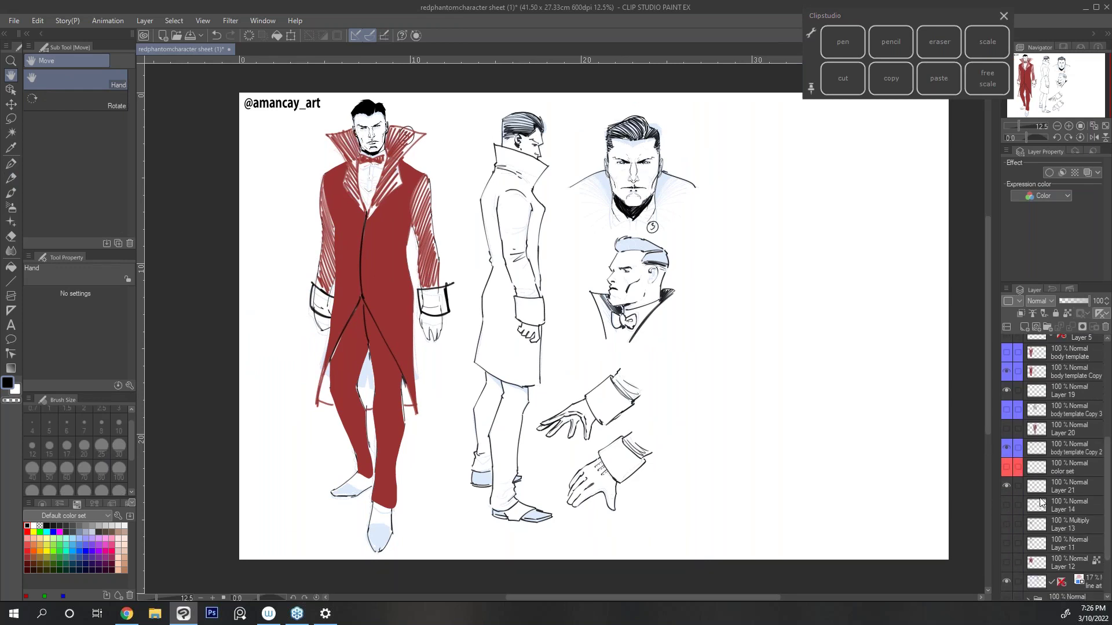
pyautogui.click(1007, 486)
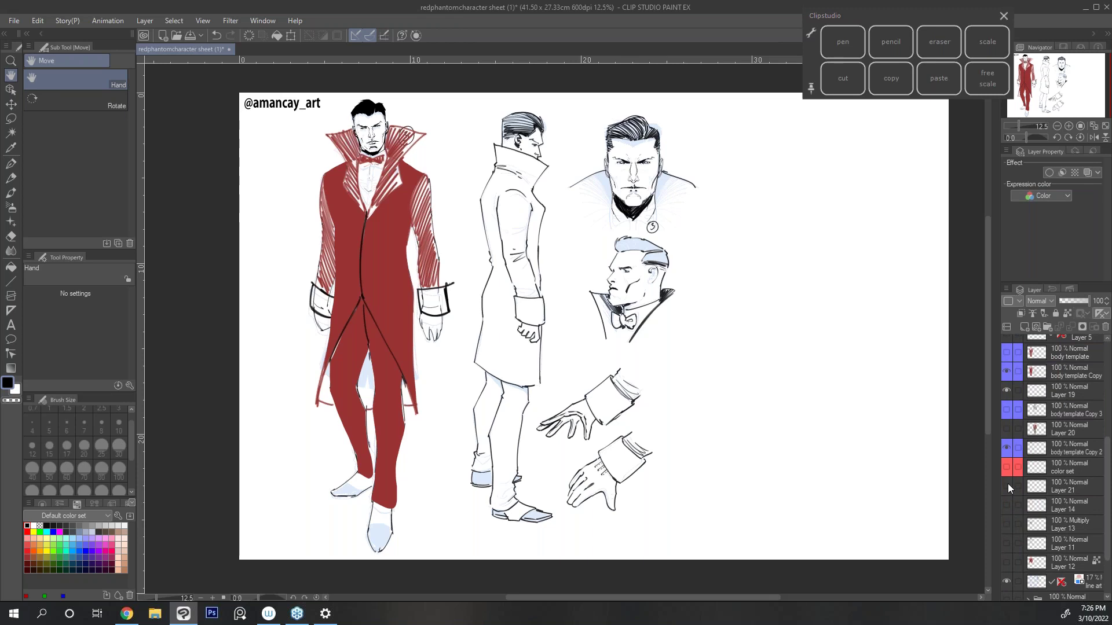
pyautogui.click(1064, 505)
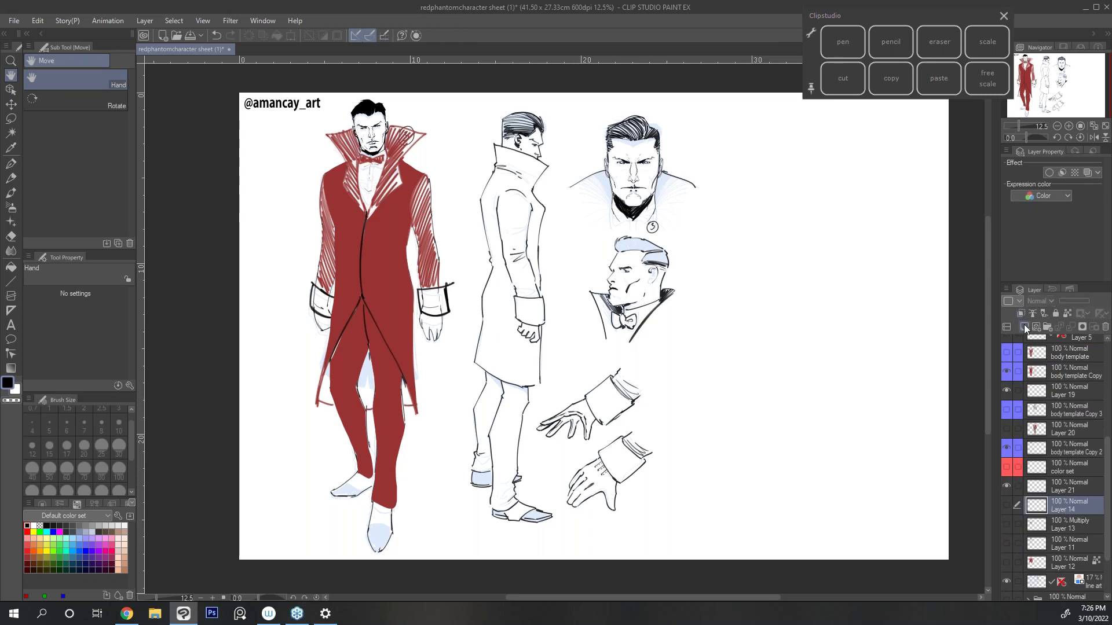
pyautogui.click(1024, 327)
# Step: Zoom to 19% on the figures, mirror the canvas view and switch to the freehand lasso
pyautogui.click(1067, 125)
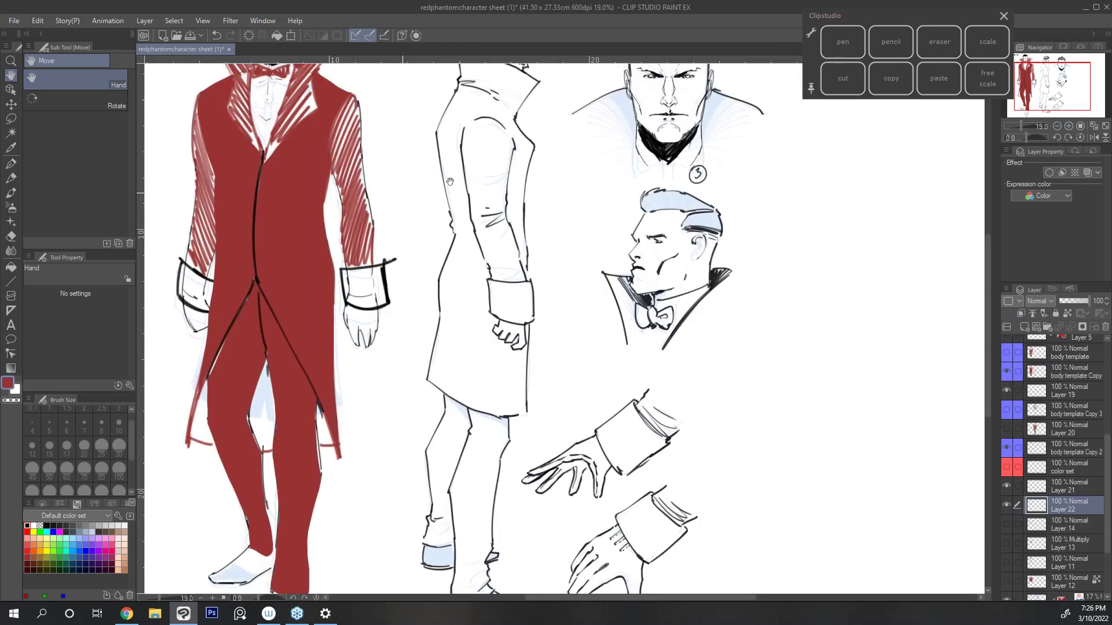
pyautogui.moveTo(667, 337); pyautogui.dragTo(671, 366)
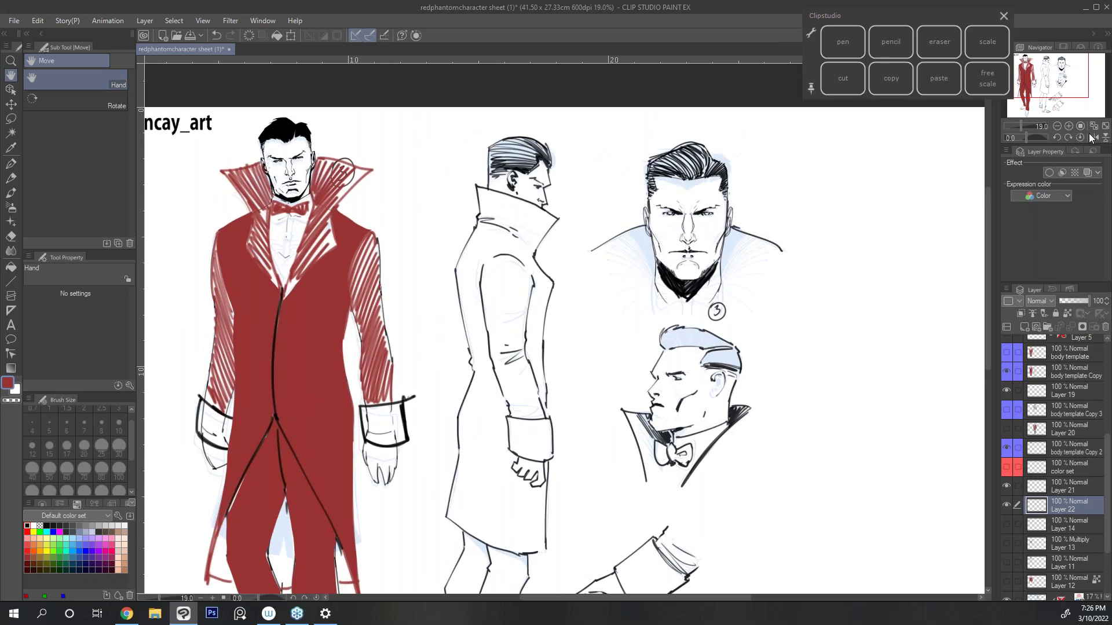
pyautogui.click(1093, 137)
pyautogui.press('m')
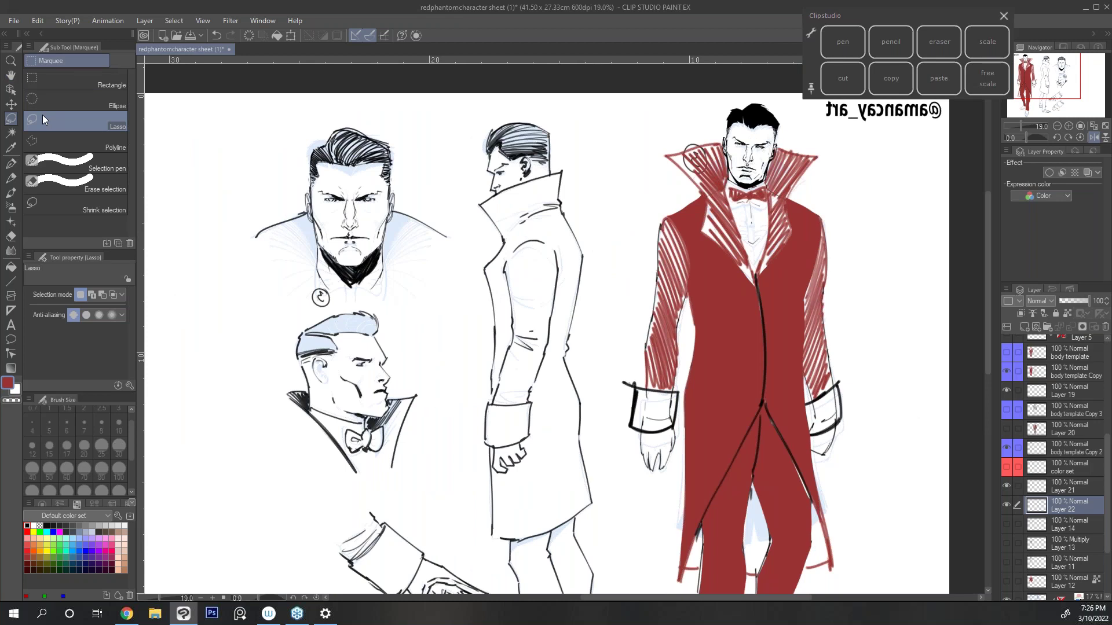
# Step: Lasso the side figure's collar in two pieces and fill them red
pyautogui.moveTo(525, 180)
pyautogui.mouseDown()
pyautogui.moveTo(480, 202)
pyautogui.moveTo(546, 180)
pyautogui.mouseUp()
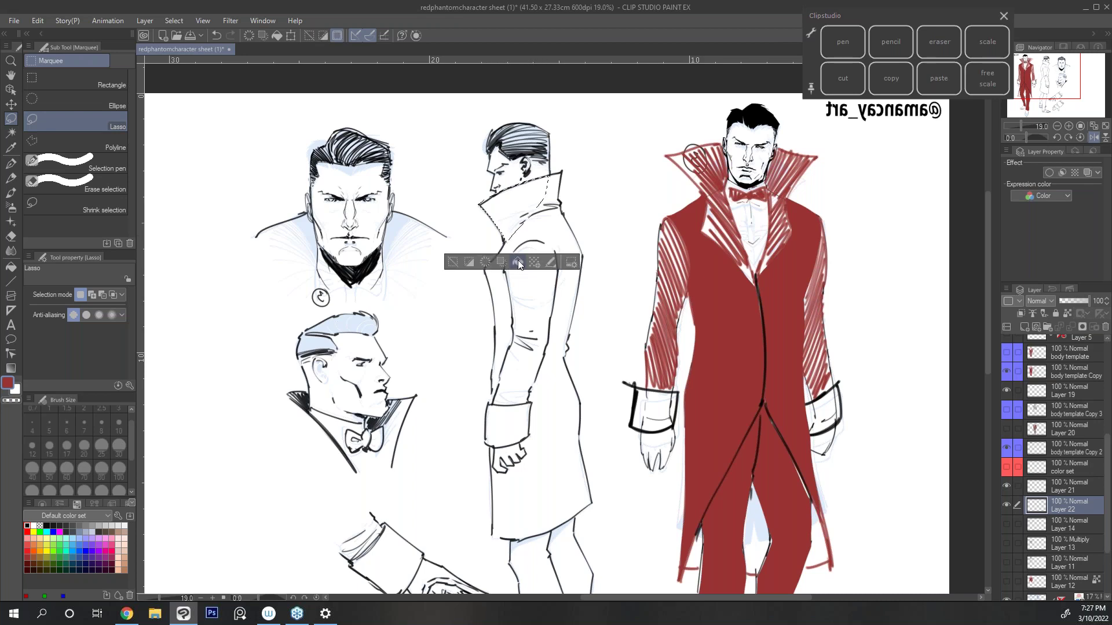
pyautogui.click(518, 263)
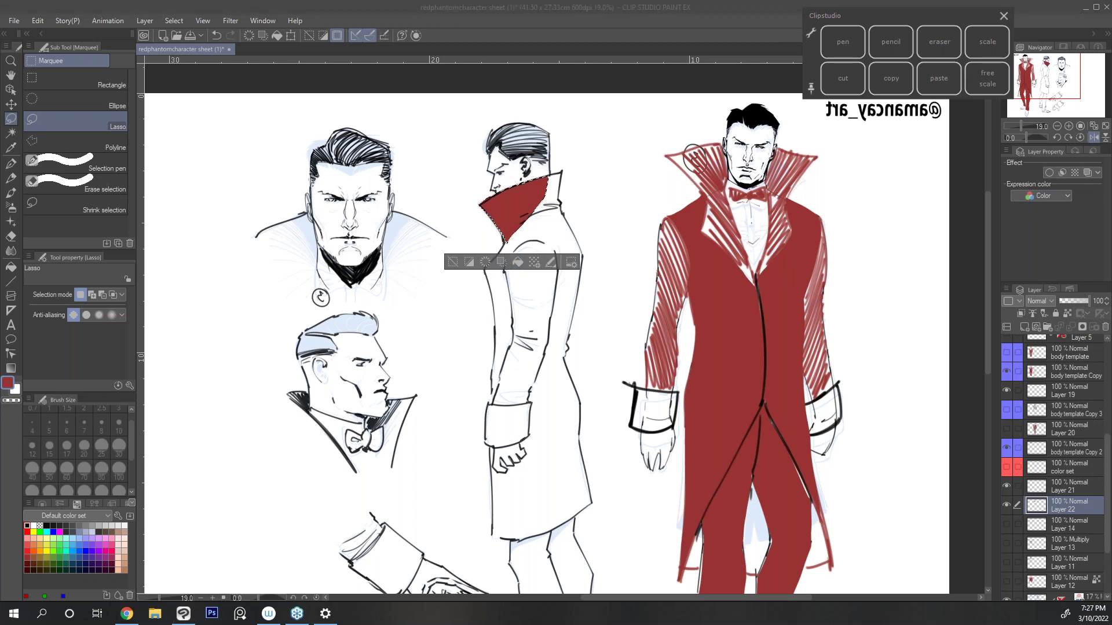
pyautogui.moveTo(547, 177)
pyautogui.mouseDown()
pyautogui.moveTo(523, 216)
pyautogui.moveTo(561, 217)
pyautogui.moveTo(561, 175)
pyautogui.mouseUp()
pyautogui.click(550, 263)
pyautogui.hotkey('ctrl', 'd')
# Step: Lasso and fill the side figure's coat down its right edge with red
pyautogui.moveTo(490, 250)
pyautogui.mouseDown()
pyautogui.moveTo(502, 414)
pyautogui.moveTo(578, 258)
pyautogui.moveTo(567, 220)
pyautogui.mouseUp()
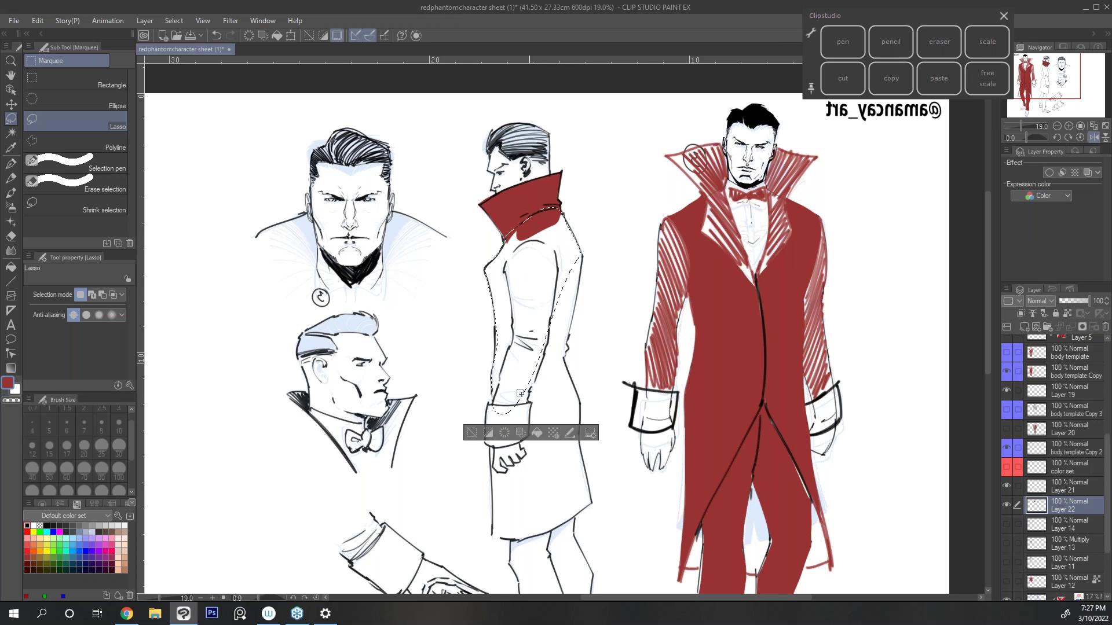
pyautogui.click(561, 432)
pyautogui.hotkey('ctrl', 'd')
pyautogui.press('space')
pyautogui.moveTo(593, 421); pyautogui.dragTo(550, 294)
pyautogui.moveTo(545, 162)
pyautogui.mouseDown()
pyautogui.moveTo(533, 224)
pyautogui.moveTo(542, 293)
pyautogui.moveTo(502, 365)
pyautogui.moveTo(487, 293)
pyautogui.moveTo(522, 113)
pyautogui.mouseUp()
pyautogui.click(469, 385)
pyautogui.click(454, 385)
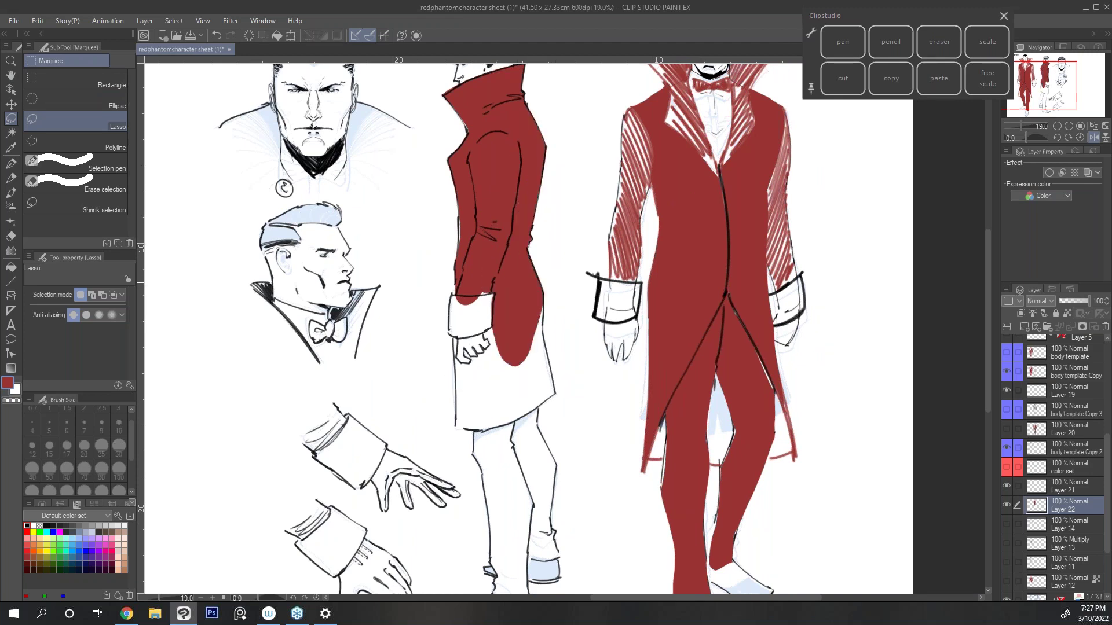
# Step: Fill the coat's lower part and hem with red after clearing a stray tiny selection
pyautogui.moveTo(457, 217); pyautogui.dragTo(458, 256)
pyautogui.click(458, 256)
pyautogui.moveTo(453, 335)
pyautogui.mouseDown()
pyautogui.moveTo(456, 429)
pyautogui.moveTo(512, 447)
pyautogui.moveTo(555, 393)
pyautogui.moveTo(543, 305)
pyautogui.moveTo(484, 333)
pyautogui.moveTo(456, 363)
pyautogui.mouseUp()
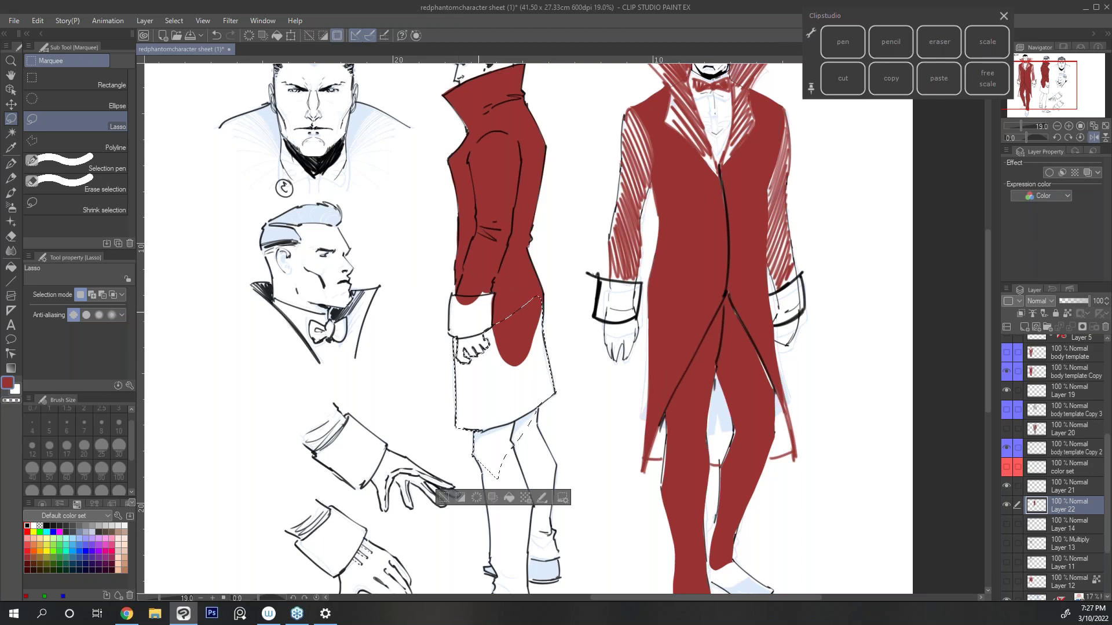
pyautogui.click(509, 498)
pyautogui.hotkey('ctrl', 'd')
# Step: Erase stray red near the side figure's cuff with the hard eraser
pyautogui.press('h')
pyautogui.moveTo(635, 453)
pyautogui.mouseDown()
pyautogui.moveTo(656, 384)
pyautogui.moveTo(657, 413)
pyautogui.mouseUp()
pyautogui.press('e')
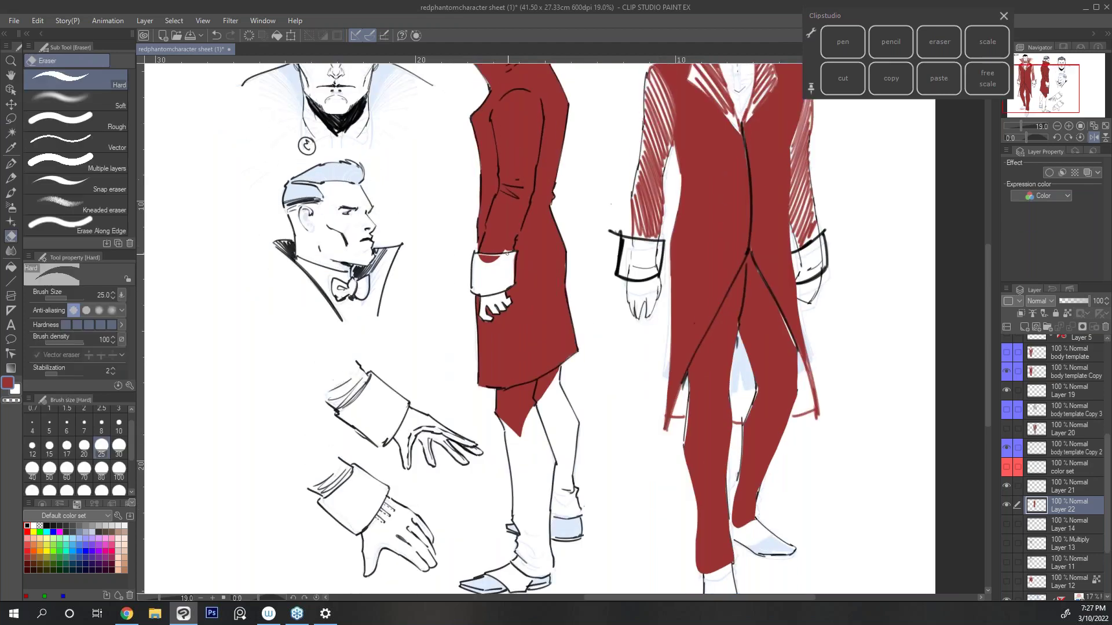
pyautogui.moveTo(514, 256); pyautogui.dragTo(534, 251)
pyautogui.press('p')
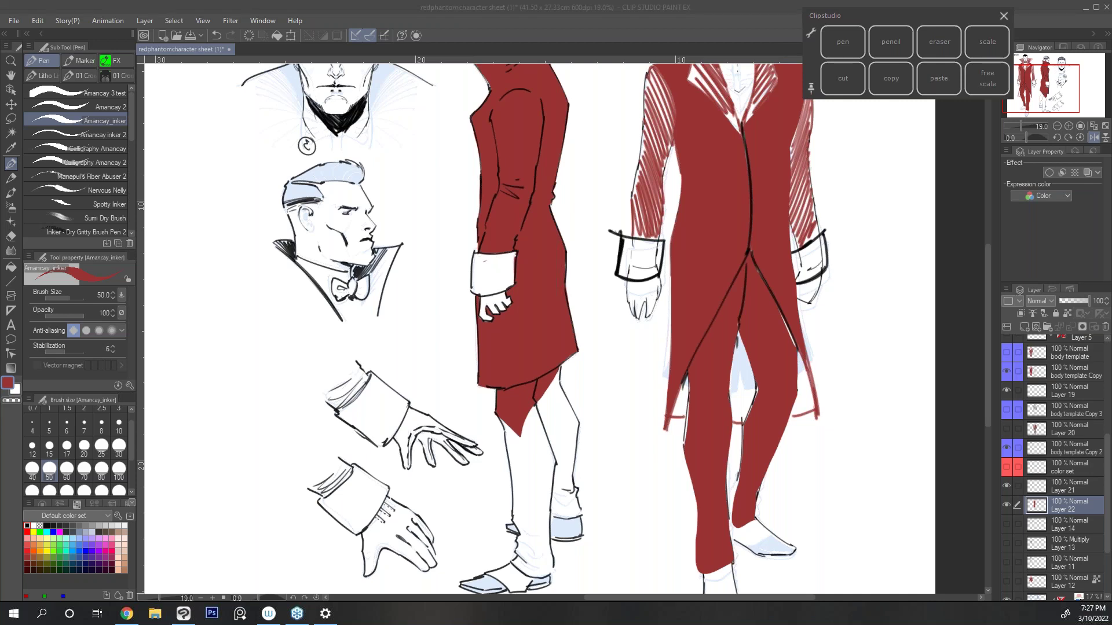
pyautogui.moveTo(989, 273); pyautogui.dragTo(987, 314)
# Step: Lasso and fill the side figure's upper and lower trouser leg with red
pyautogui.press('m')
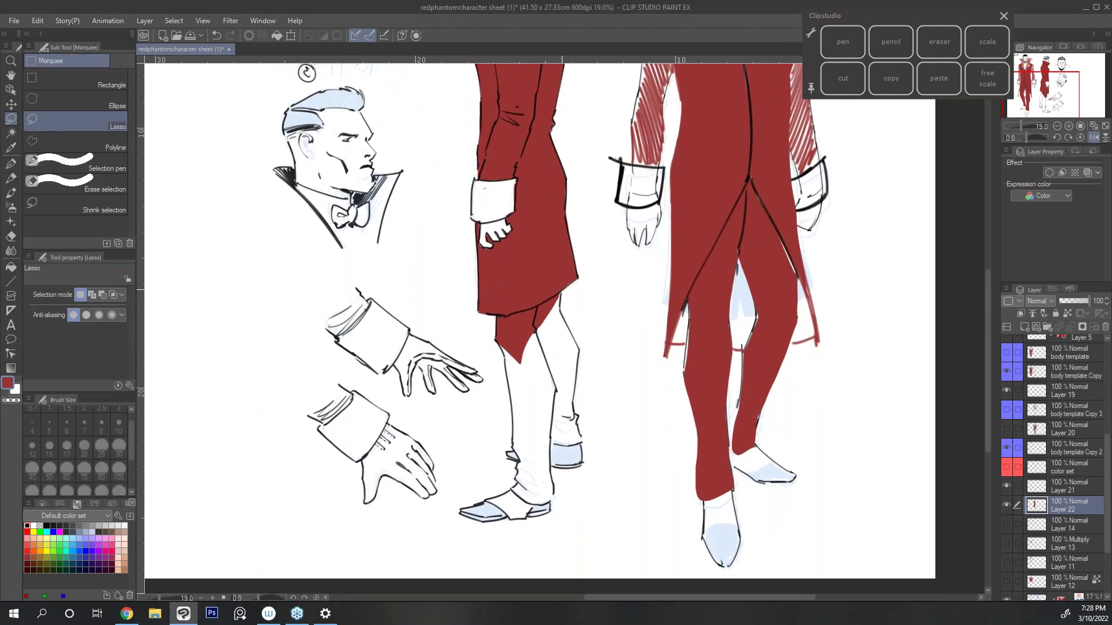
pyautogui.moveTo(561, 316)
pyautogui.mouseDown()
pyautogui.moveTo(578, 348)
pyautogui.moveTo(581, 443)
pyautogui.moveTo(516, 459)
pyautogui.moveTo(502, 339)
pyautogui.mouseUp()
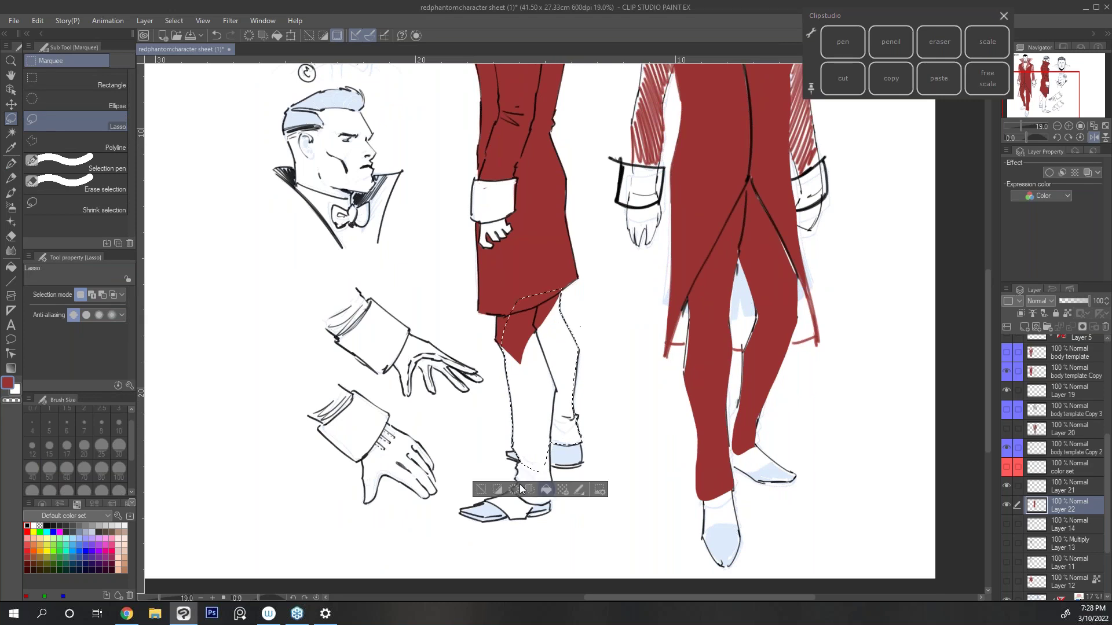
pyautogui.click(546, 489)
pyautogui.hotkey('ctrl', 'd')
pyautogui.moveTo(514, 489)
pyautogui.mouseDown()
pyautogui.moveTo(549, 504)
pyautogui.moveTo(549, 434)
pyautogui.mouseUp()
pyautogui.click(537, 524)
pyautogui.hotkey('ctrl', 'd')
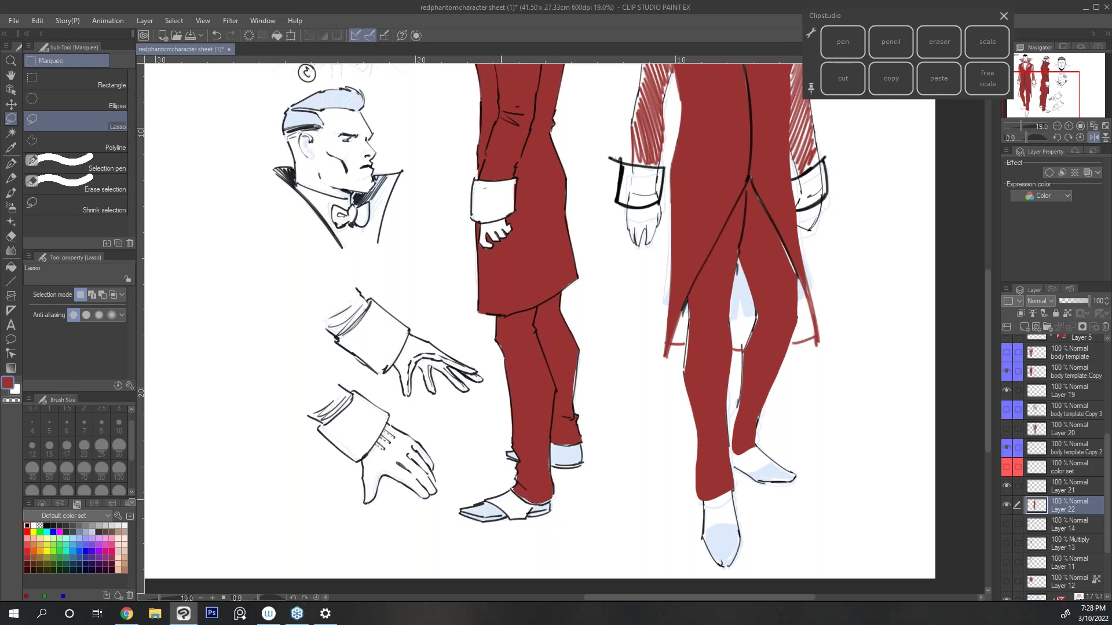
# Step: Unflip the canvas view and zoom out so the whole sheet fills the view
pyautogui.click(1094, 137)
pyautogui.click(1057, 126)
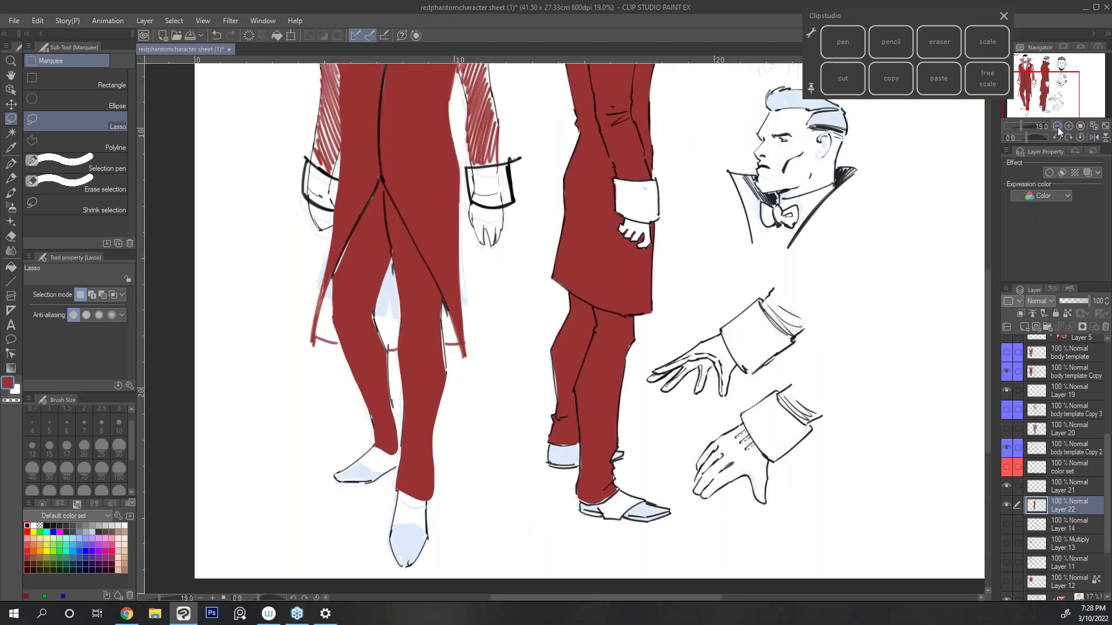
pyautogui.click(1057, 126)
pyautogui.click(1058, 126)
pyautogui.press('h')
pyautogui.click(1068, 126)
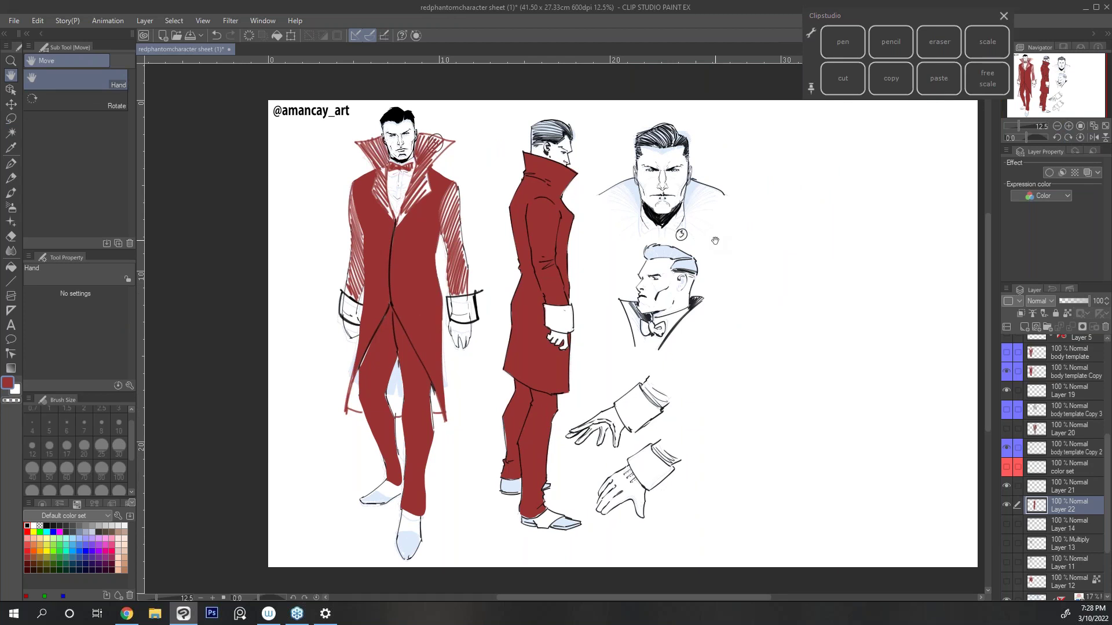
# Step: Keep Layer 12 hidden and hide Layer 22's red fills
pyautogui.scroll(1, 987, 235)
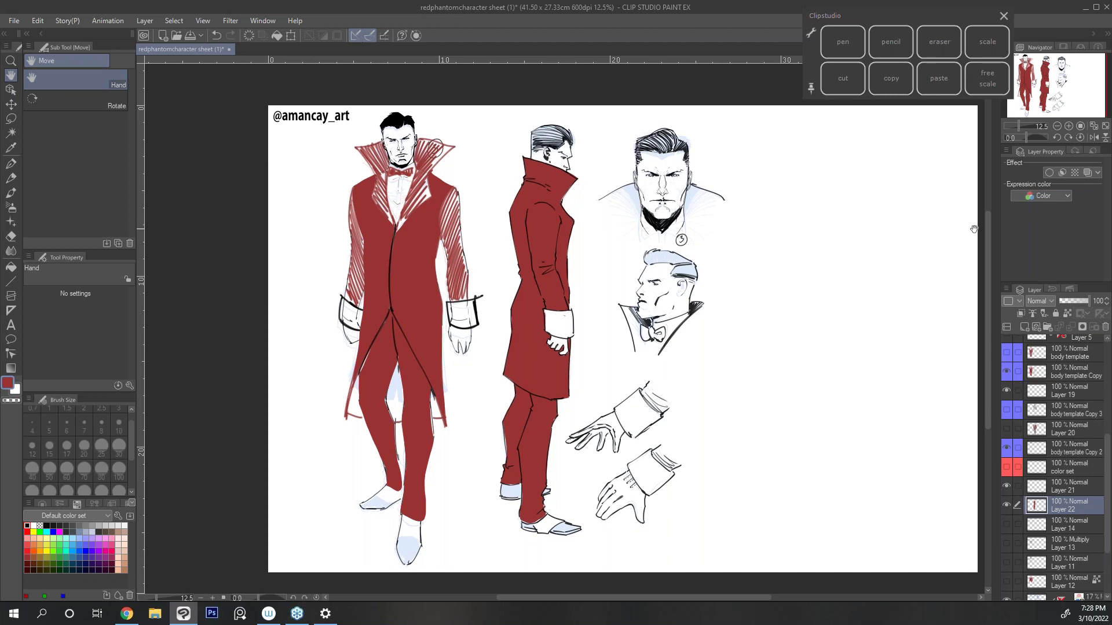
pyautogui.scroll(-1, 1108, 453)
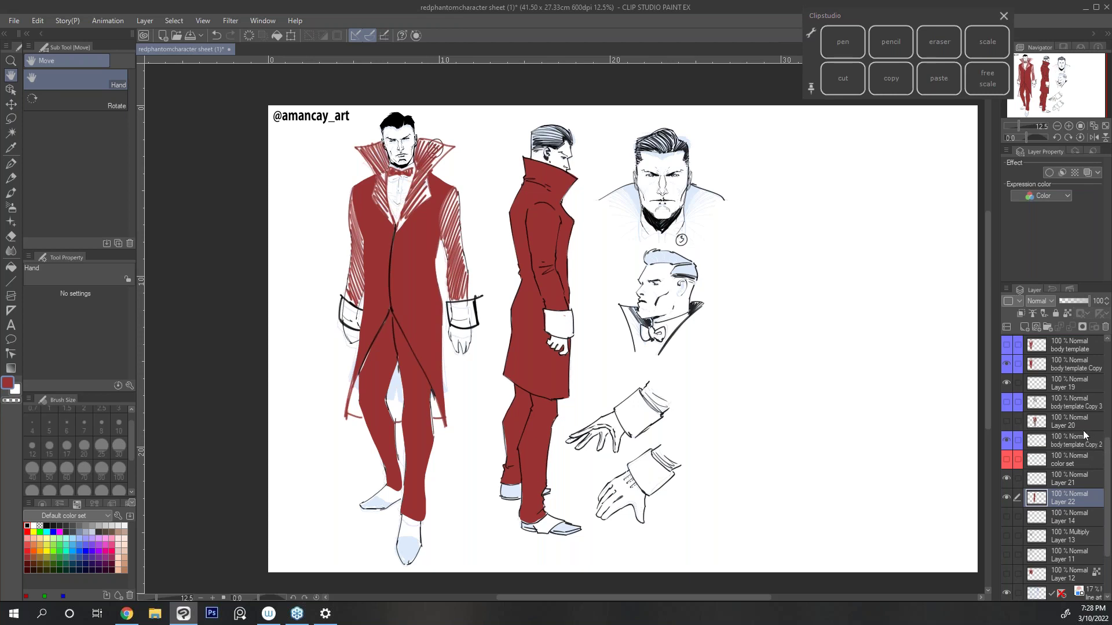
pyautogui.scroll(-2, 1020, 538)
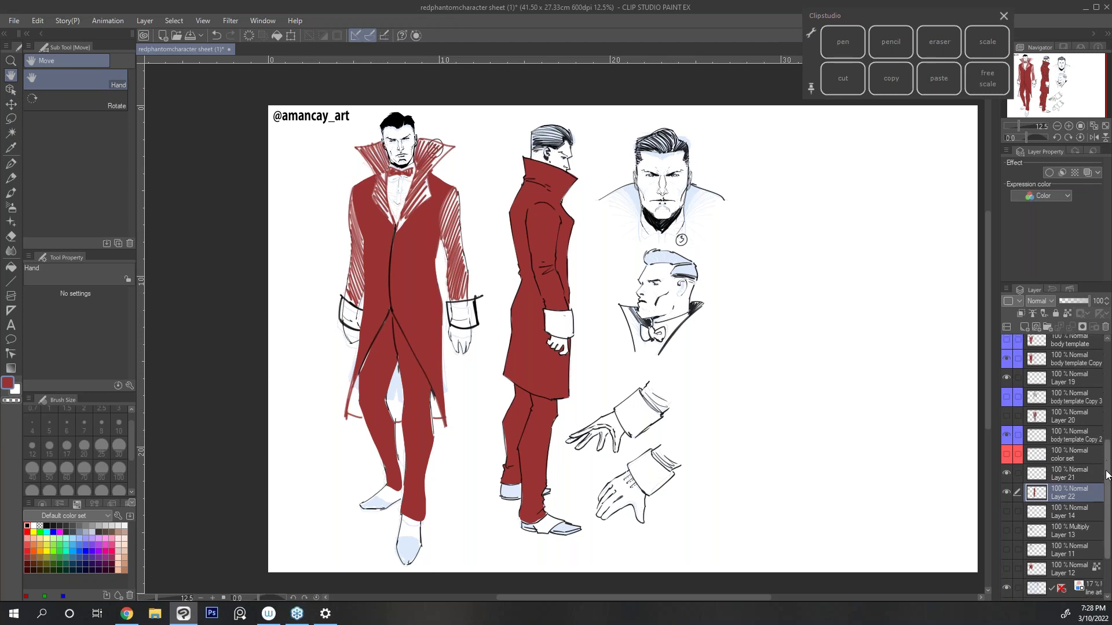
pyautogui.click(1006, 557)
pyautogui.click(1006, 557)
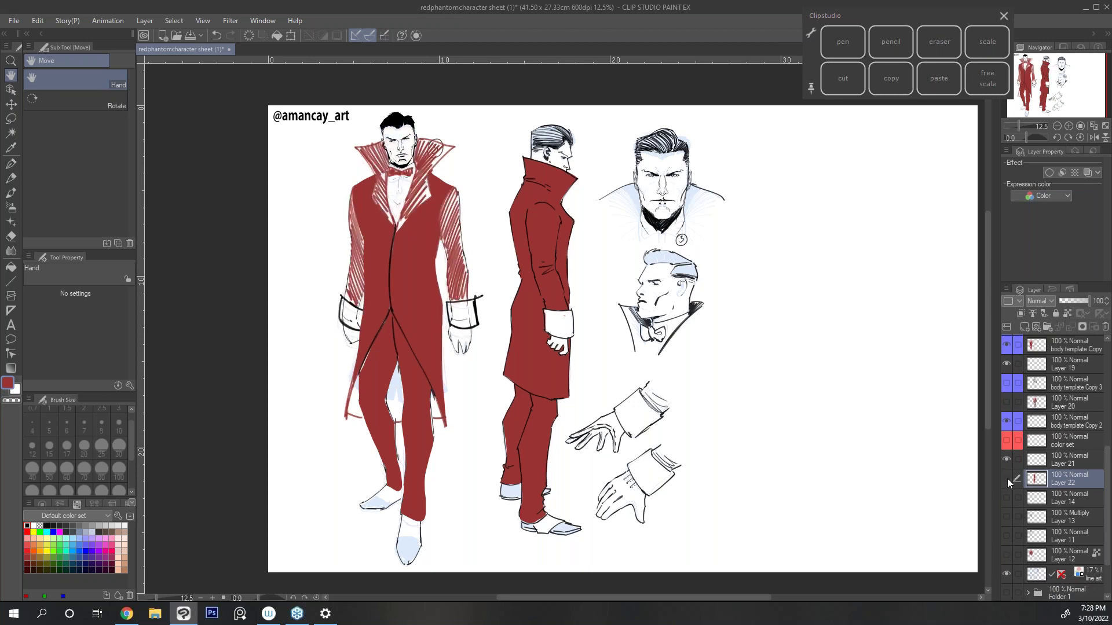
pyautogui.click(1007, 479)
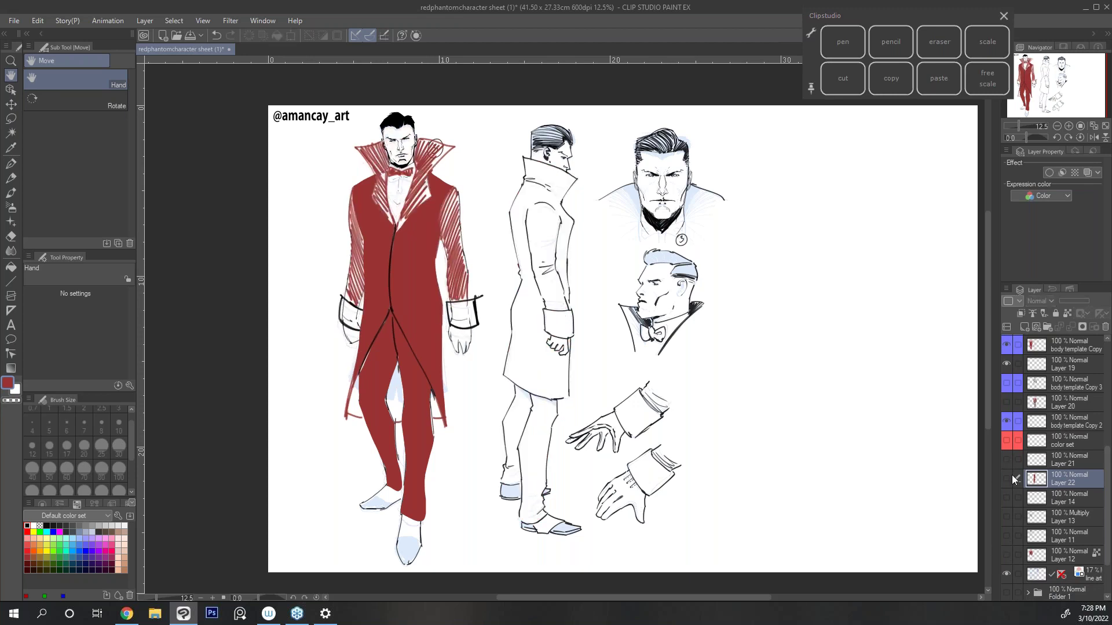
pyautogui.moveTo(1107, 464)
pyautogui.mouseDown()
pyautogui.moveTo(1105, 403)
pyautogui.moveTo(1105, 463)
pyautogui.mouseUp()
# Step: Hide the Layer 6 Copy heads and hands and the body template Copy figures
pyautogui.scroll(2, 1061, 387)
pyautogui.click(1006, 400)
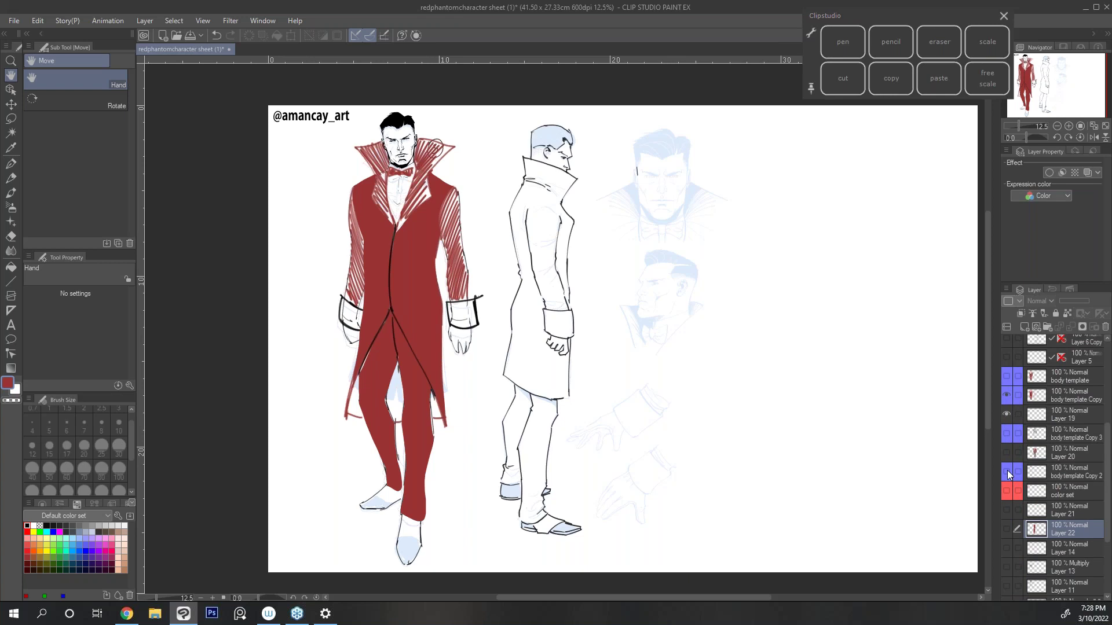
pyautogui.click(1006, 395)
pyautogui.moveTo(1105, 438); pyautogui.dragTo(1105, 423)
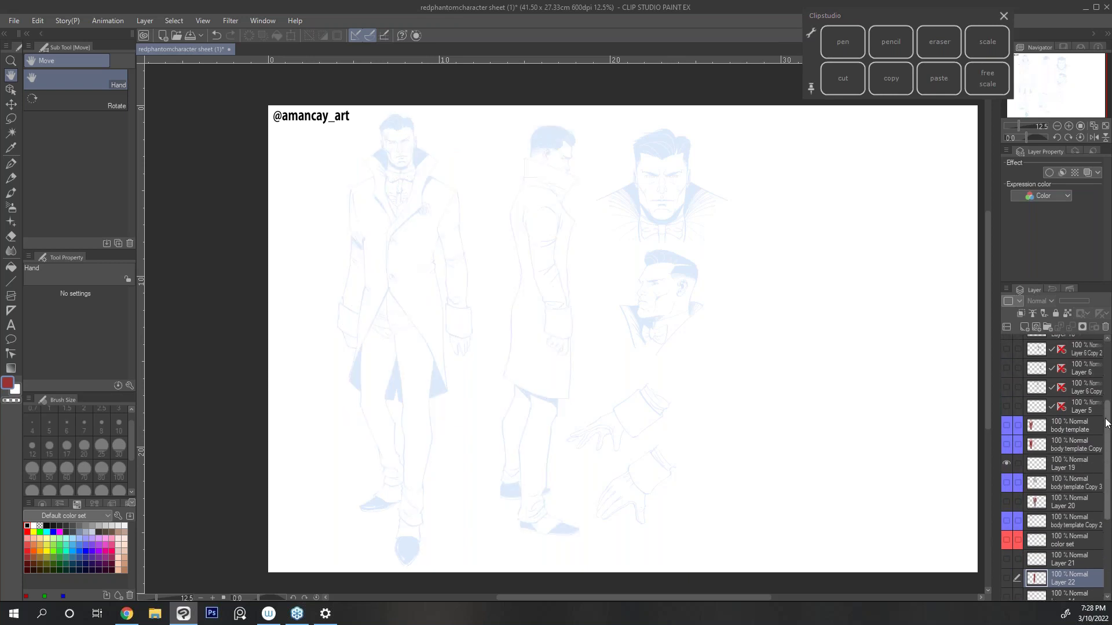
pyautogui.scroll(1, 987, 225)
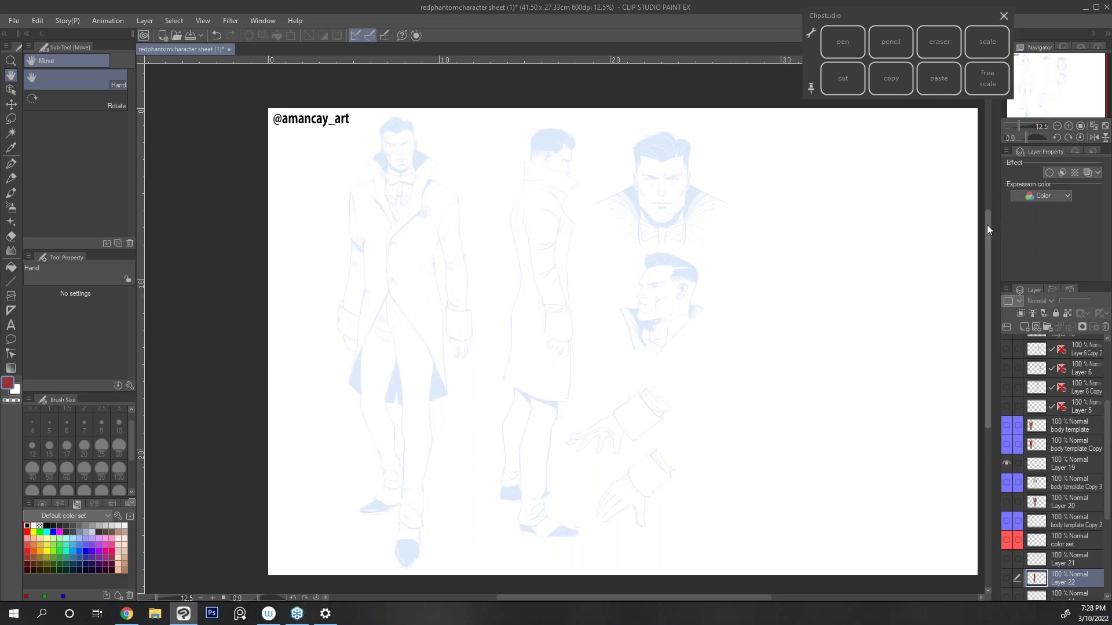
pyautogui.click(12, 165)
# Step: Choose the size-30 G-pen, zoom in on the left figure's coat and set black as the drawing colour
pyautogui.moveTo(130, 107)
pyautogui.mouseDown()
pyautogui.moveTo(137, 197)
pyautogui.moveTo(134, 178)
pyautogui.mouseUp()
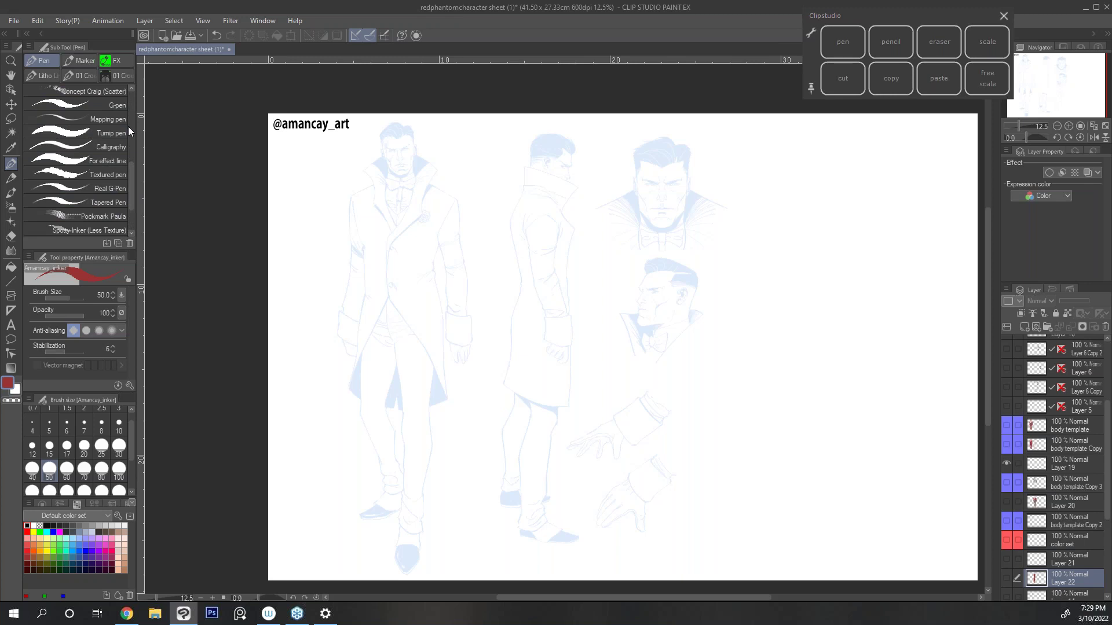
pyautogui.scroll(2, 129, 181)
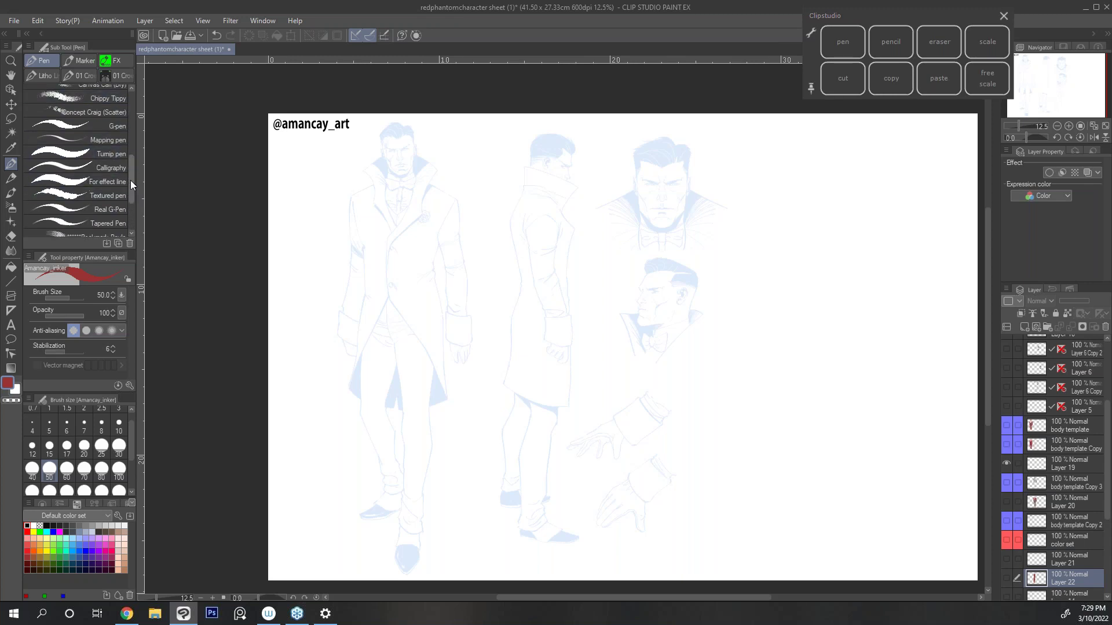
pyautogui.moveTo(130, 179); pyautogui.dragTo(131, 173)
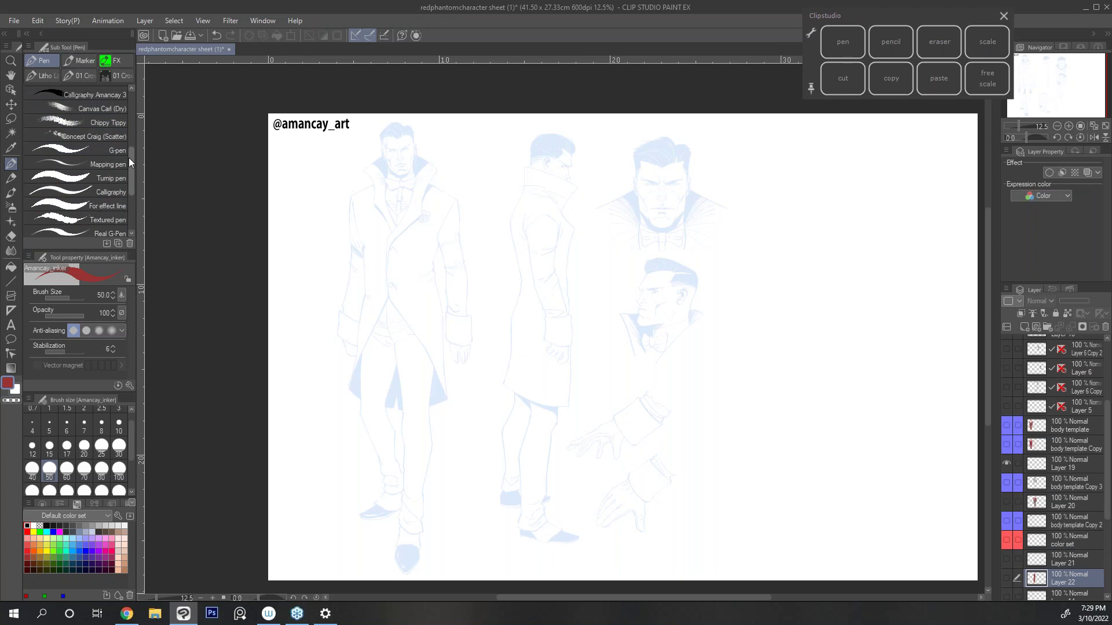
pyautogui.click(117, 150)
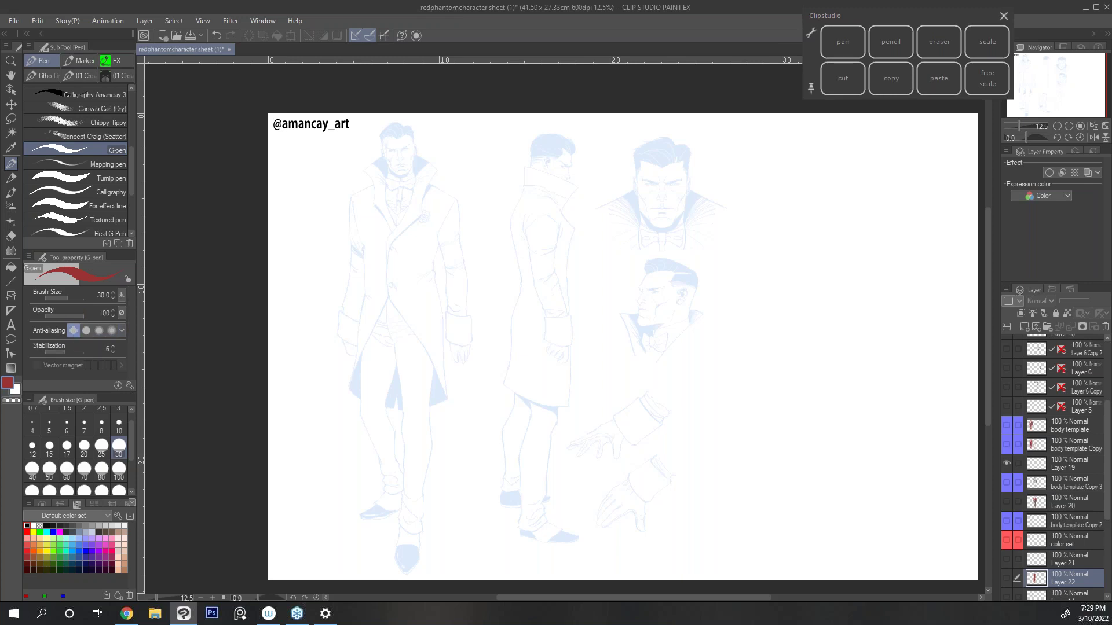
pyautogui.click(1069, 126)
pyautogui.click(1069, 126)
pyautogui.click(1070, 127)
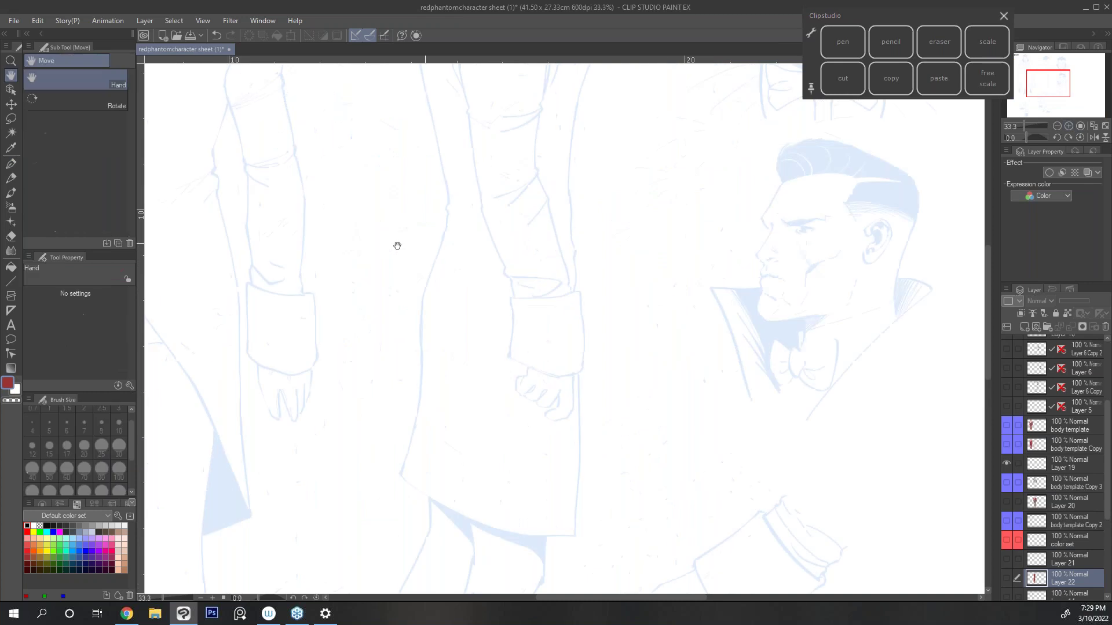
pyautogui.click(1069, 126)
pyautogui.click(843, 42)
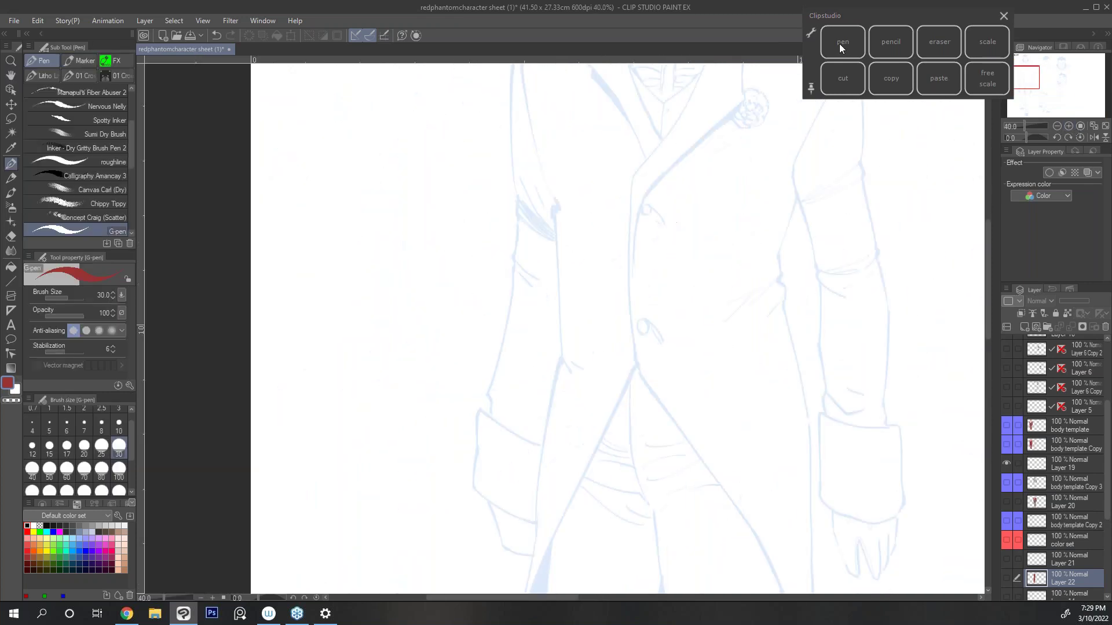
pyautogui.click(33, 526)
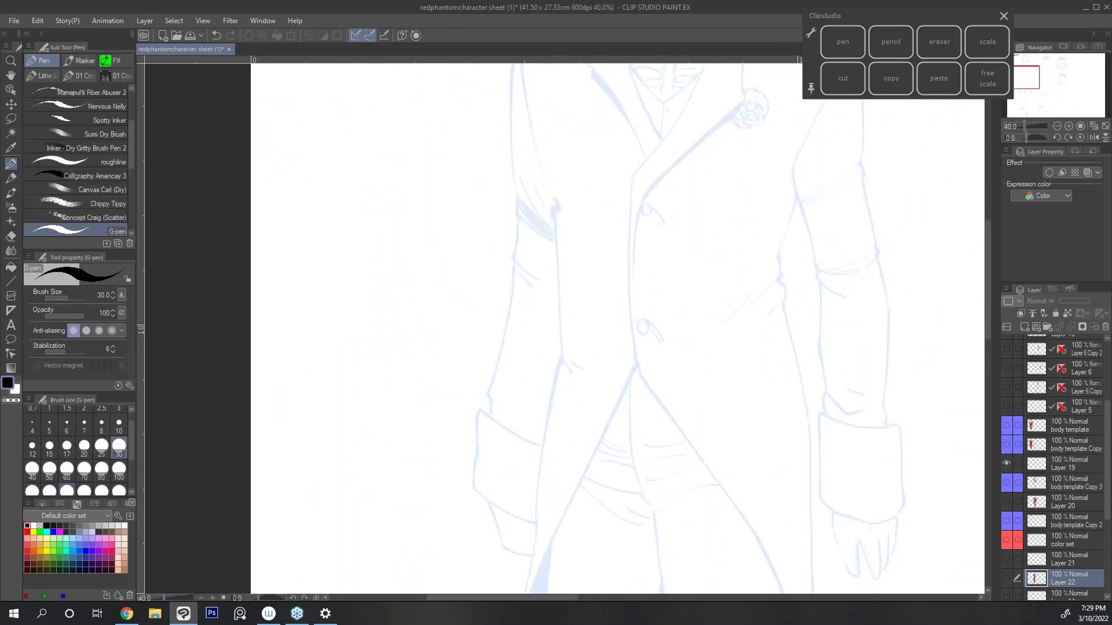
# Step: Add Layer 23 and draw a test circle filled solid black
pyautogui.click(1023, 328)
pyautogui.moveTo(336, 241)
pyautogui.mouseDown()
pyautogui.moveTo(322, 266)
pyautogui.moveTo(358, 287)
pyautogui.moveTo(361, 242)
pyautogui.moveTo(333, 244)
pyautogui.mouseUp()
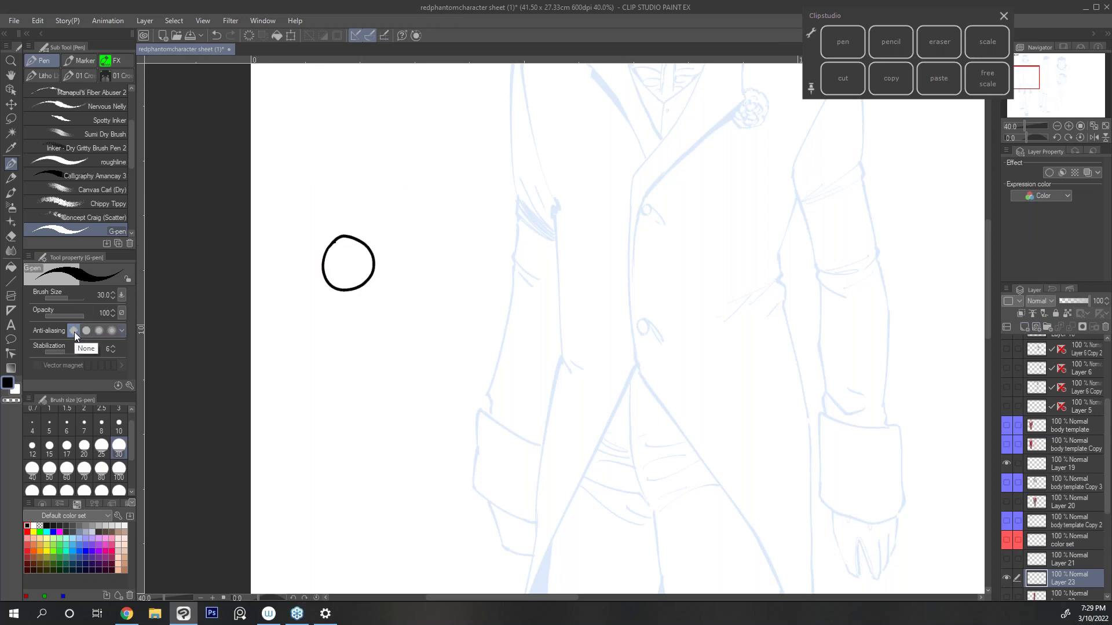
pyautogui.click(11, 267)
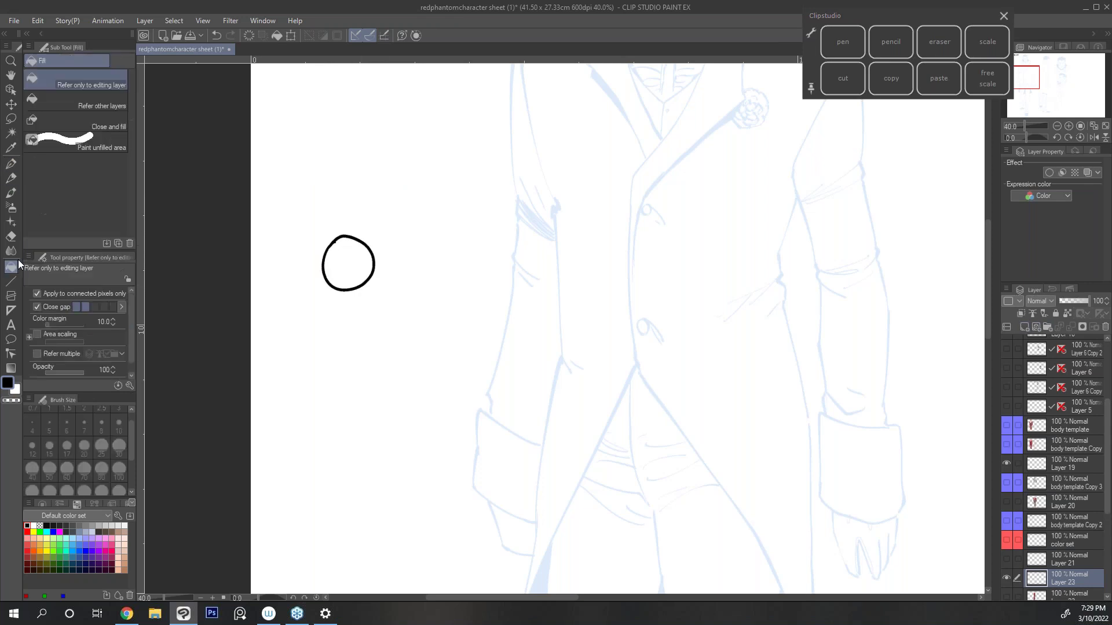
pyautogui.click(347, 258)
pyautogui.click(1069, 125)
pyautogui.click(1069, 125)
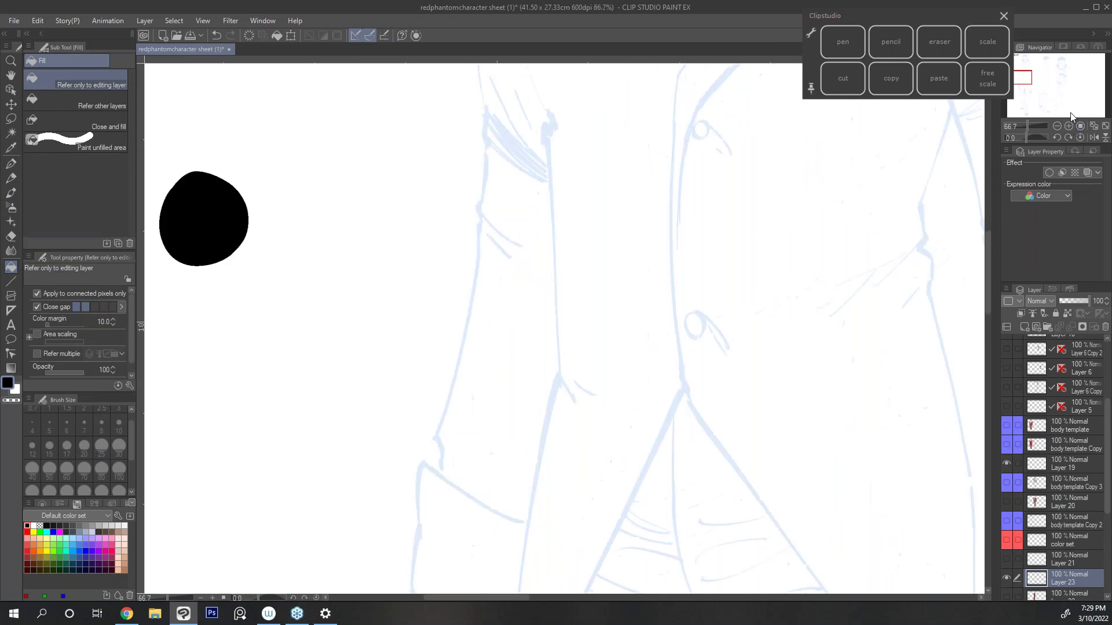
pyautogui.moveTo(1027, 79); pyautogui.dragTo(1023, 78)
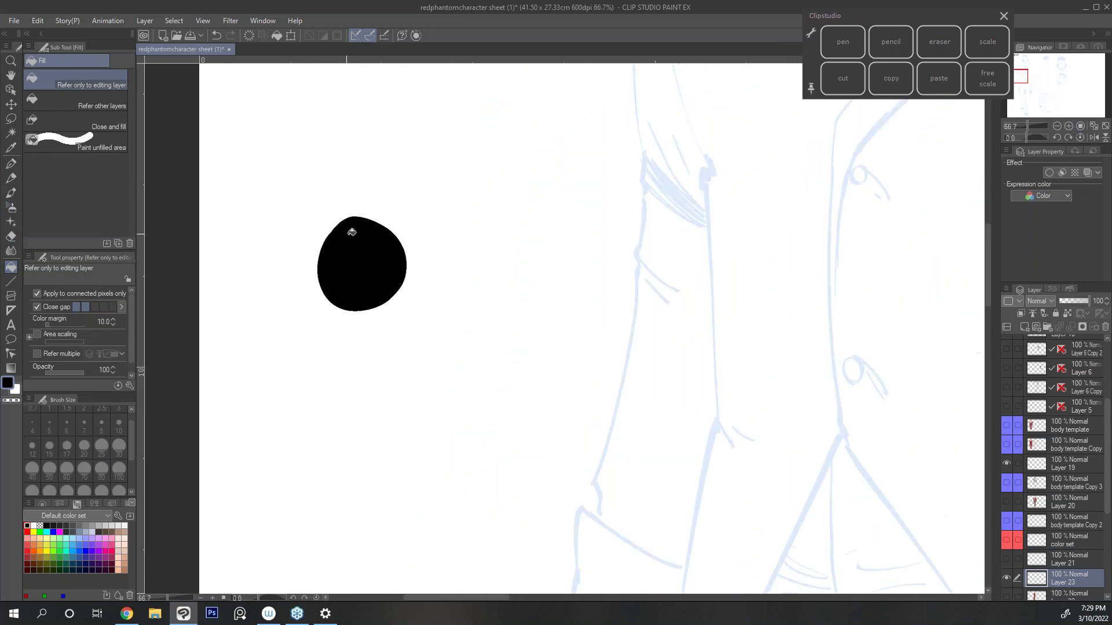
# Step: Set G-pen anti-aliasing to strong and draw a second filled test circle to compare edges
pyautogui.click(846, 46)
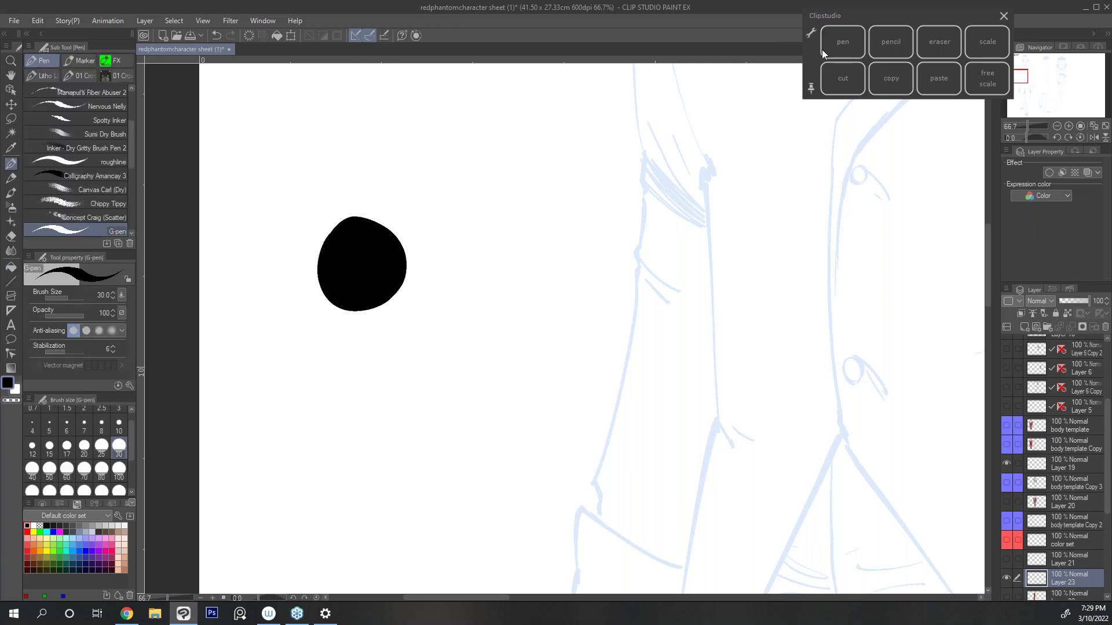
pyautogui.click(113, 331)
pyautogui.moveTo(443, 231)
pyautogui.mouseDown()
pyautogui.moveTo(427, 273)
pyautogui.moveTo(525, 258)
pyautogui.moveTo(446, 227)
pyautogui.moveTo(436, 249)
pyautogui.mouseUp()
pyautogui.press('g')
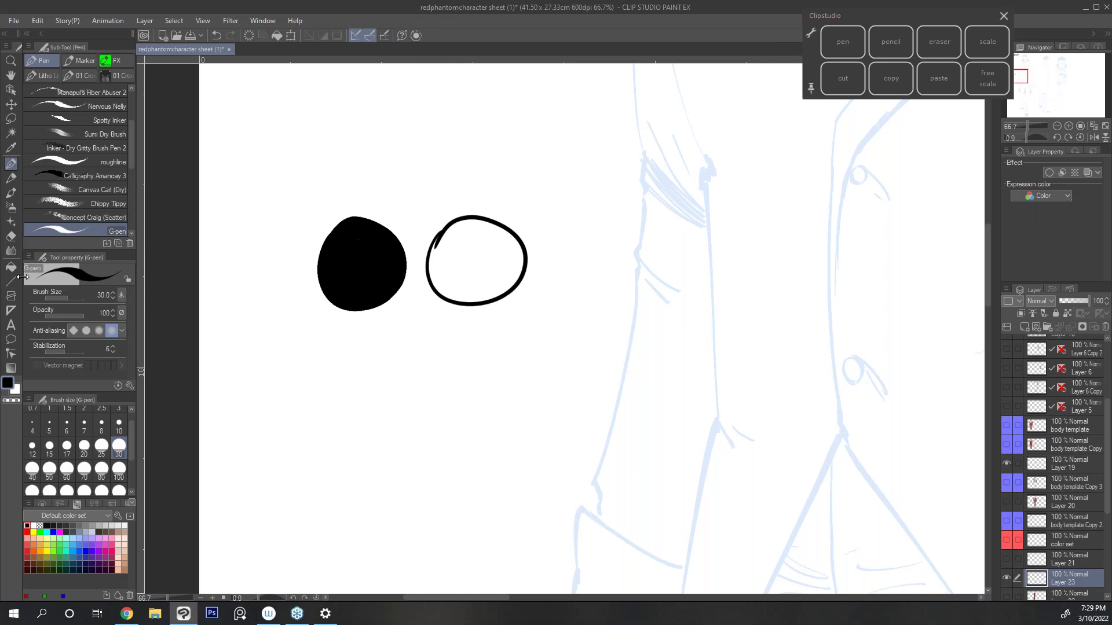
pyautogui.click(465, 236)
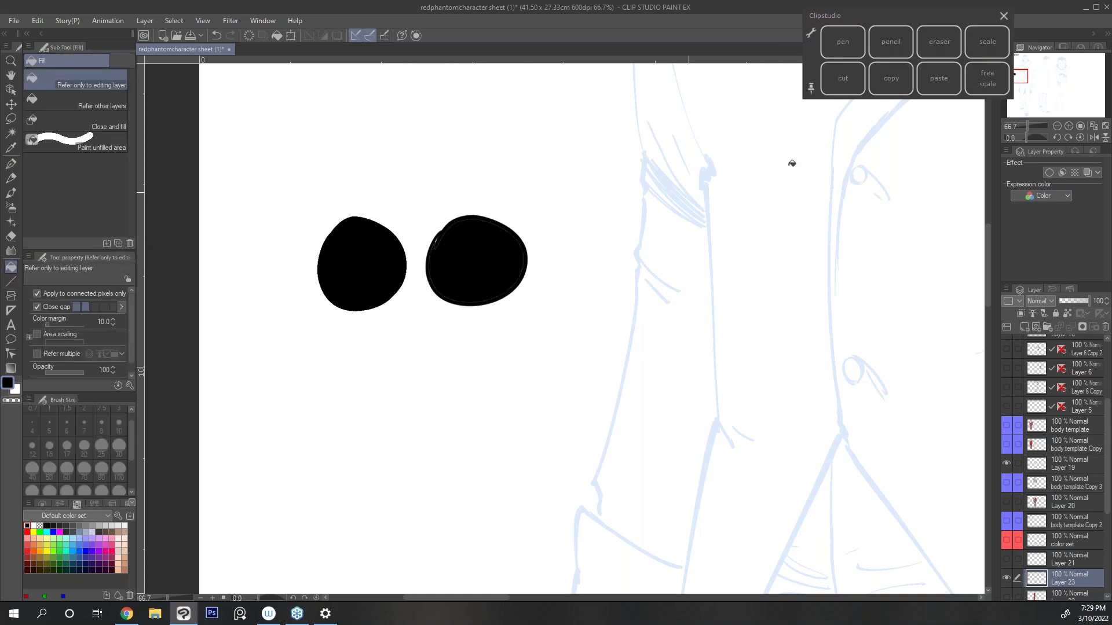
pyautogui.click(1070, 125)
pyautogui.click(1070, 125)
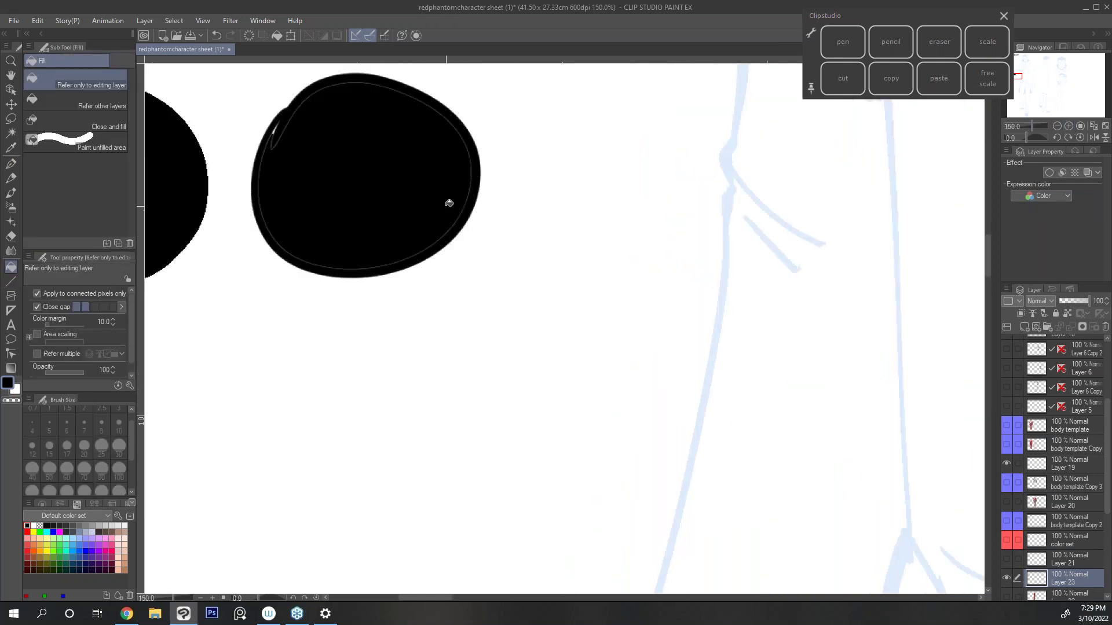
pyautogui.click(698, 599)
pyautogui.moveTo(496, 598); pyautogui.dragTo(422, 601)
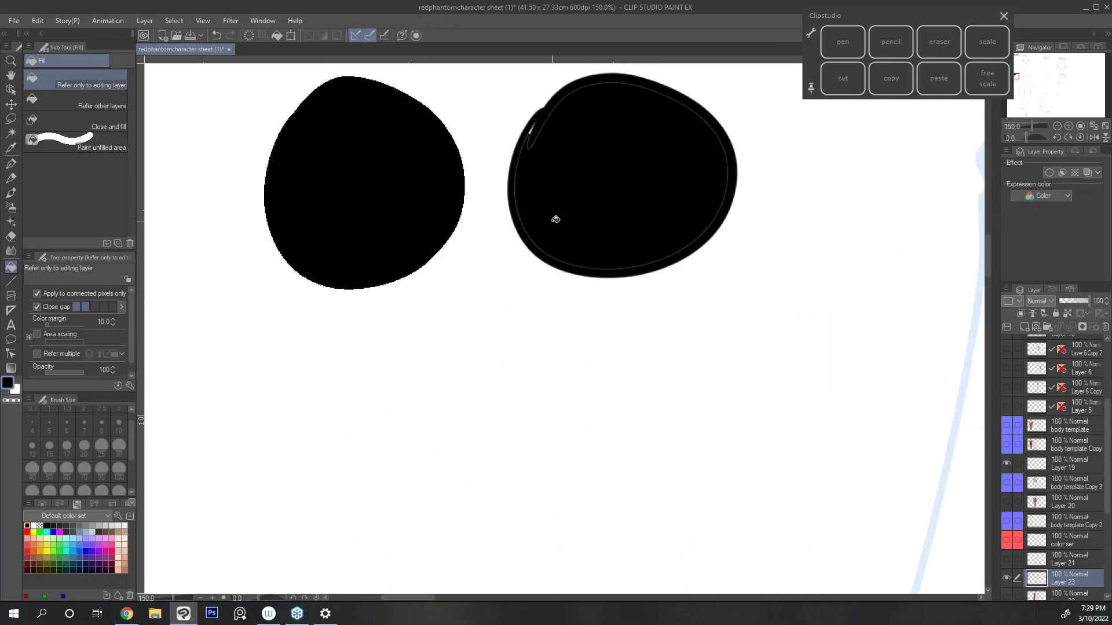
# Step: Turn off the pen's anti-aliasing and draw a filled test shape below the circles
pyautogui.press('p')
pyautogui.moveTo(373, 313)
pyautogui.mouseDown()
pyautogui.moveTo(351, 379)
pyautogui.moveTo(401, 326)
pyautogui.mouseUp()
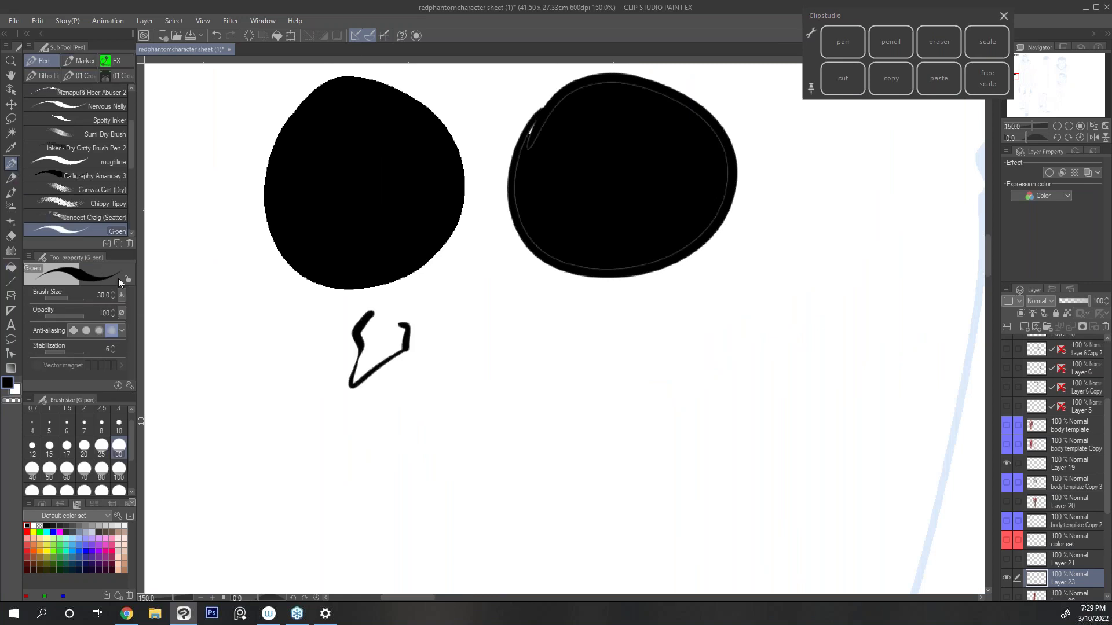
pyautogui.click(73, 330)
pyautogui.moveTo(256, 354)
pyautogui.mouseDown()
pyautogui.moveTo(235, 385)
pyautogui.moveTo(262, 399)
pyautogui.moveTo(258, 351)
pyautogui.mouseUp()
pyautogui.press('g')
pyautogui.click(267, 370)
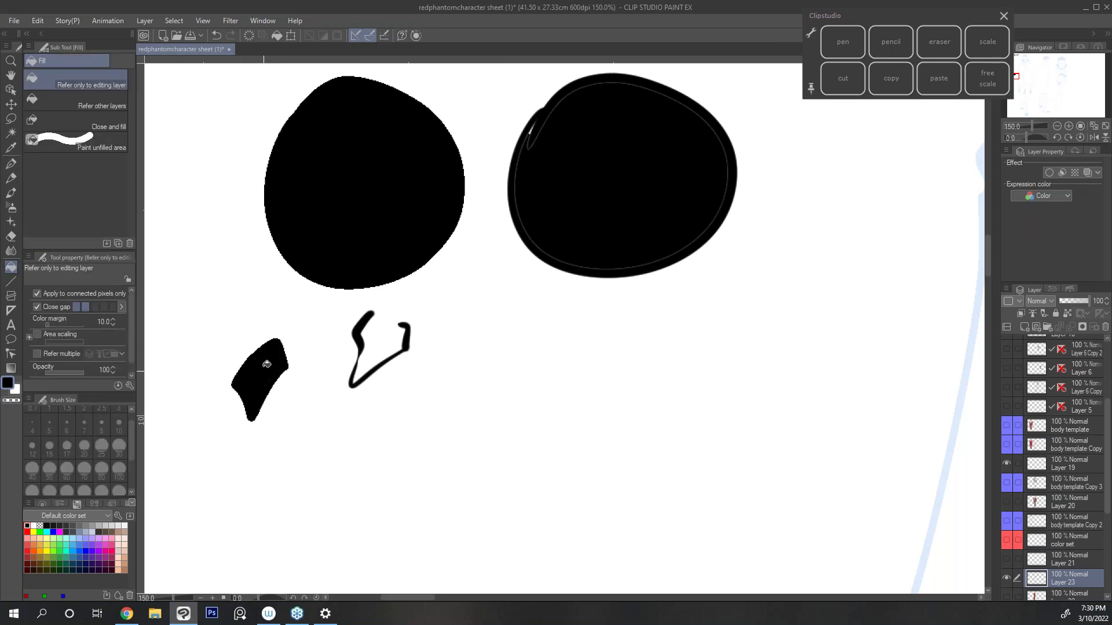
pyautogui.click(1057, 126)
pyautogui.click(1058, 126)
pyautogui.click(1057, 126)
# Step: Lasso all the black test shapes, delete them and clear the selection
pyautogui.press('m')
pyautogui.moveTo(341, 235)
pyautogui.mouseDown()
pyautogui.moveTo(360, 434)
pyautogui.moveTo(348, 232)
pyautogui.mouseUp()
pyautogui.press('Delete')
pyautogui.hotkey('ctrl', 'd')
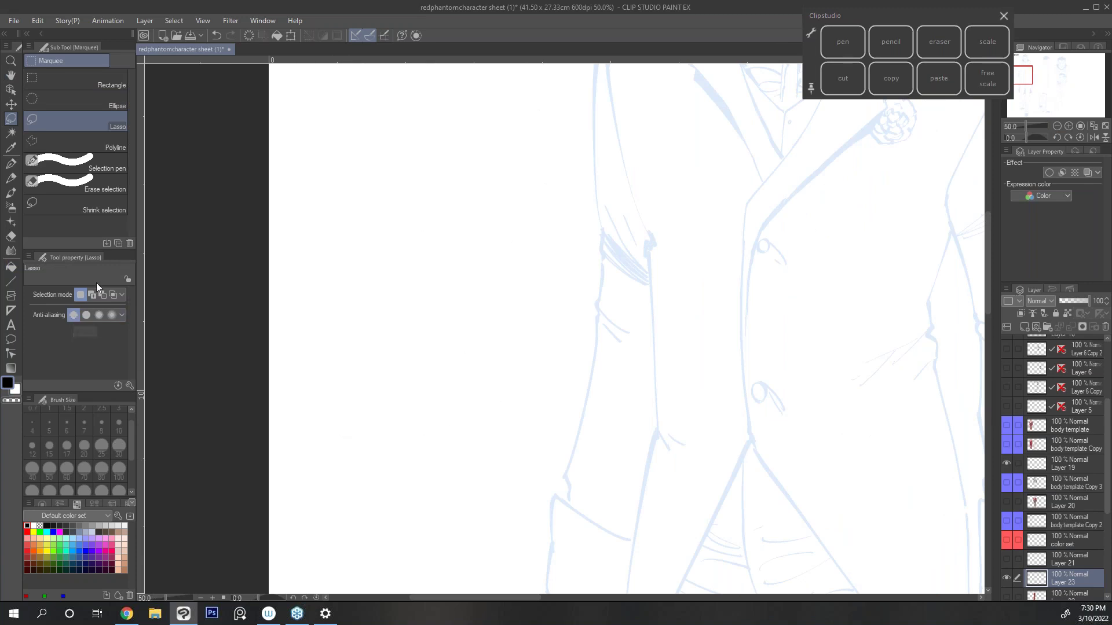
# Step: Set the G-pen size to 20 and undo a test stroke drawn on the coat
pyautogui.click(11, 163)
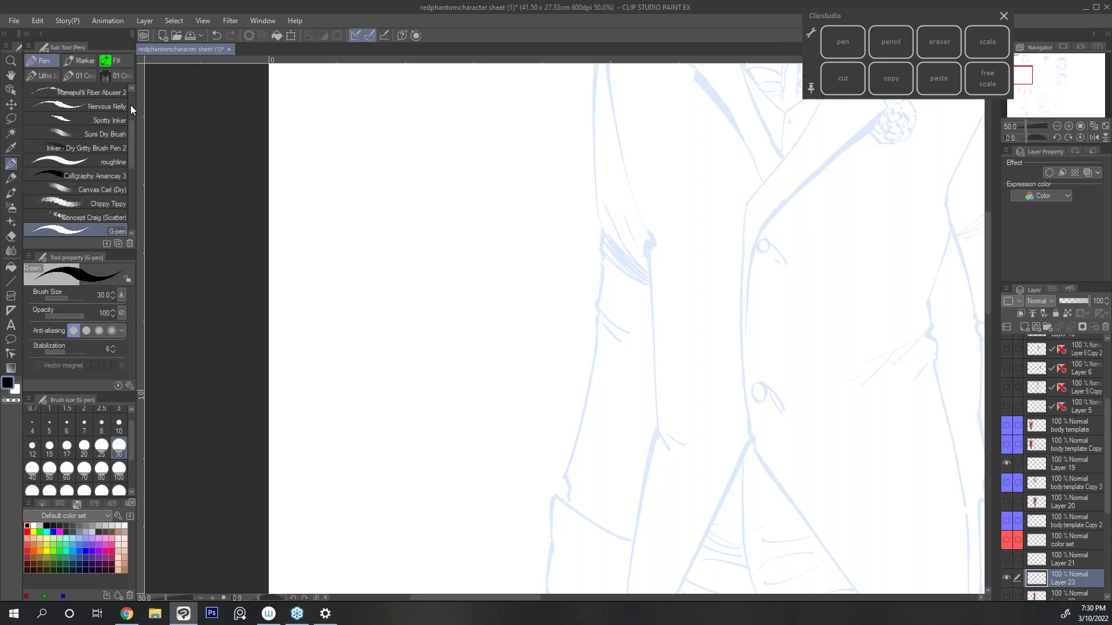
pyautogui.click(84, 448)
pyautogui.moveTo(579, 184)
pyautogui.mouseDown()
pyautogui.moveTo(571, 232)
pyautogui.moveTo(501, 331)
pyautogui.moveTo(440, 393)
pyautogui.moveTo(437, 355)
pyautogui.moveTo(413, 402)
pyautogui.mouseUp()
pyautogui.press('h')
pyautogui.hotkey('ctrl', 'z')
# Step: Pan the view to bring the front figure's whole head into view
pyautogui.click(10, 164)
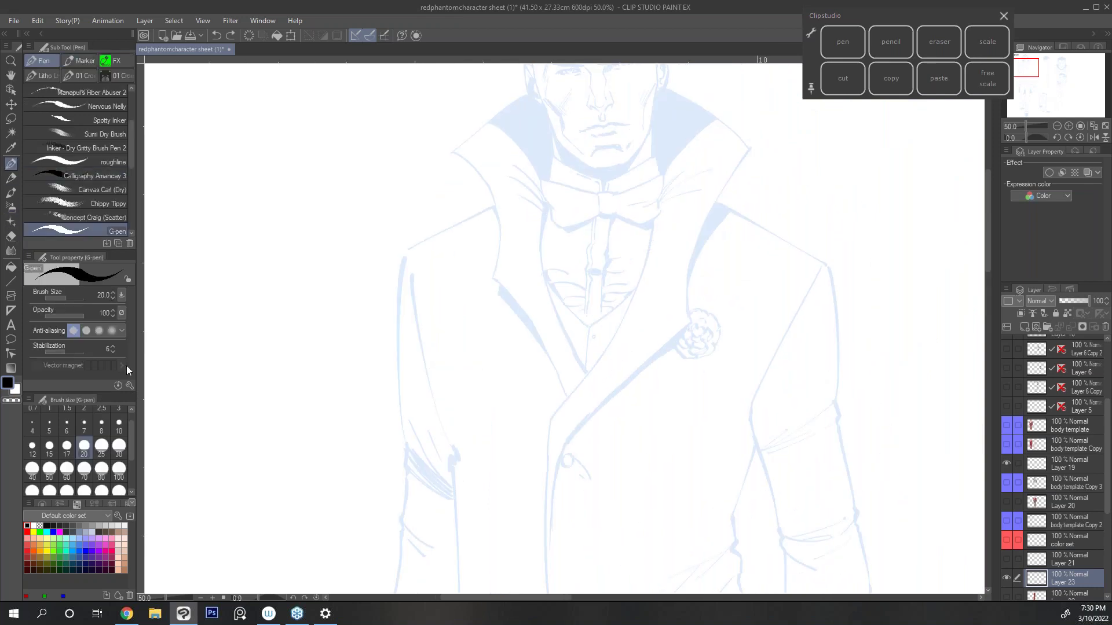
pyautogui.moveTo(131, 161); pyautogui.dragTo(133, 183)
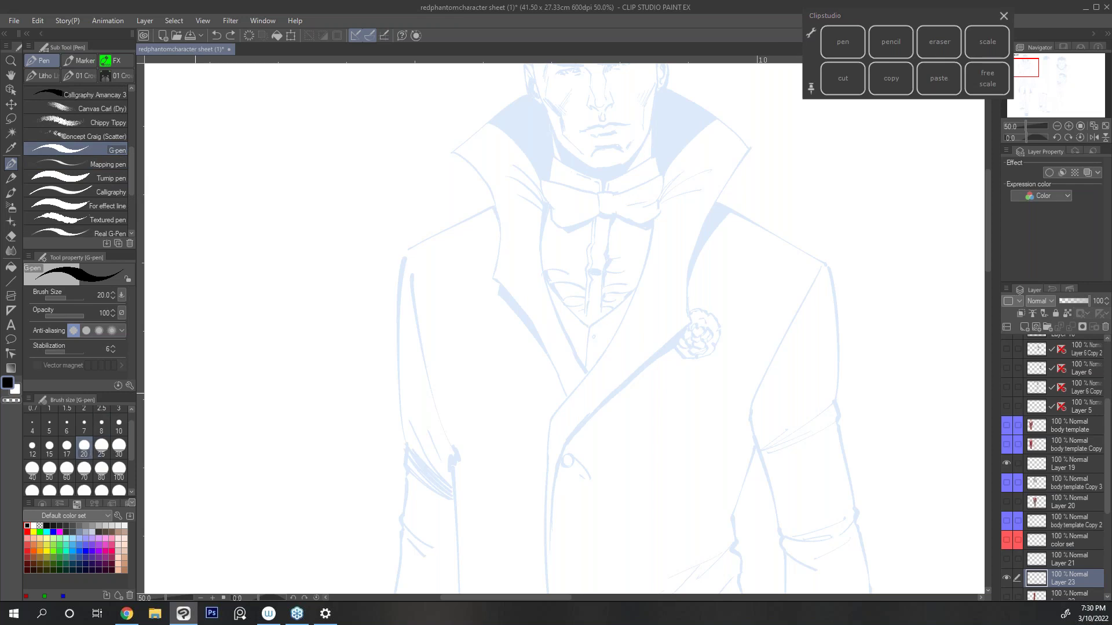
pyautogui.press('h')
pyautogui.moveTo(513, 256); pyautogui.dragTo(442, 355)
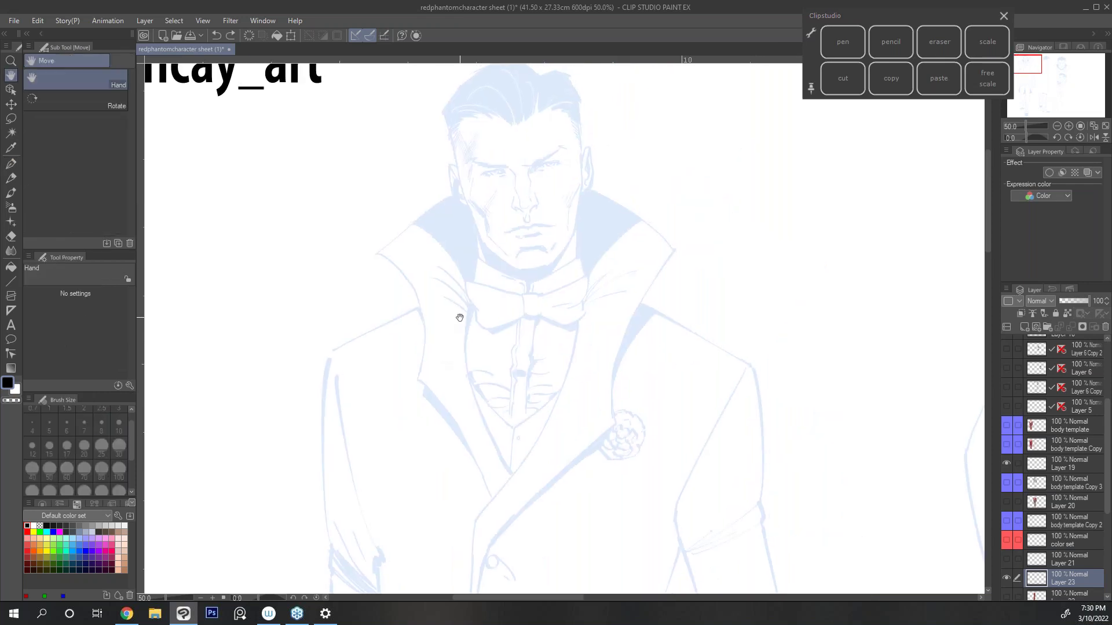
pyautogui.moveTo(477, 294); pyautogui.dragTo(487, 349)
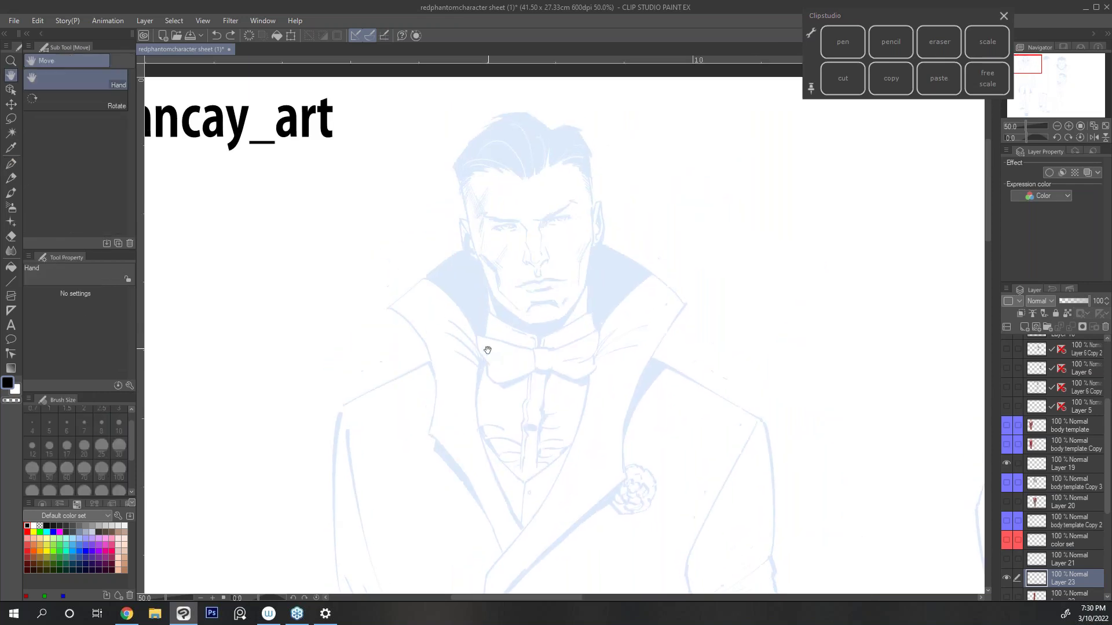
pyautogui.click(857, 50)
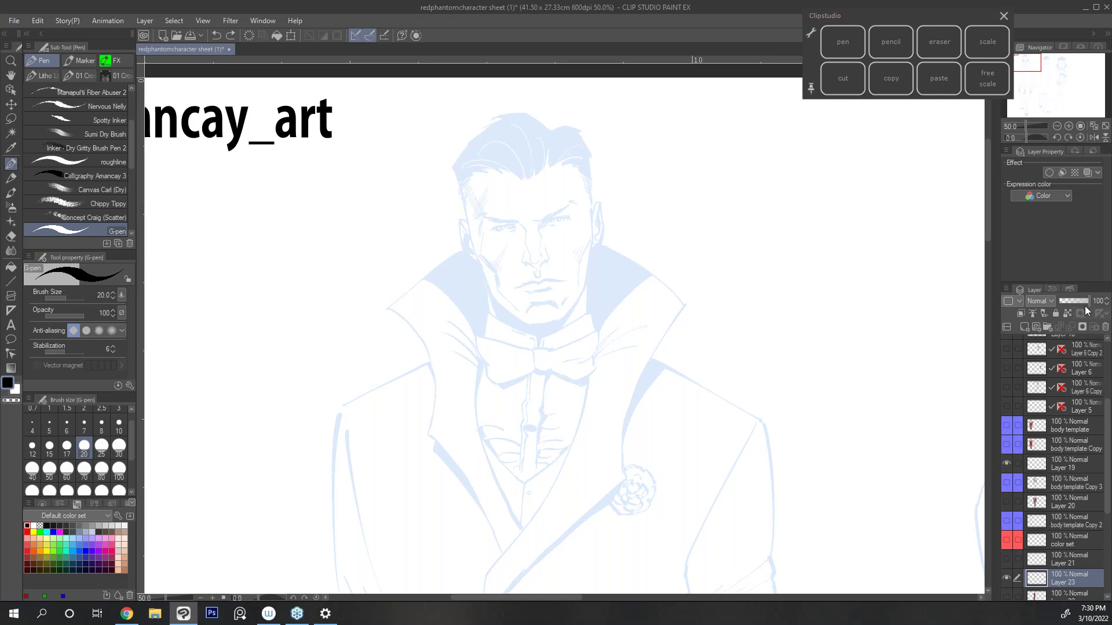
# Step: Fade the blue line art sketch layer to 10% opacity
pyautogui.scroll(-1, 1103, 444)
pyautogui.moveTo(1104, 444); pyautogui.dragTo(1103, 520)
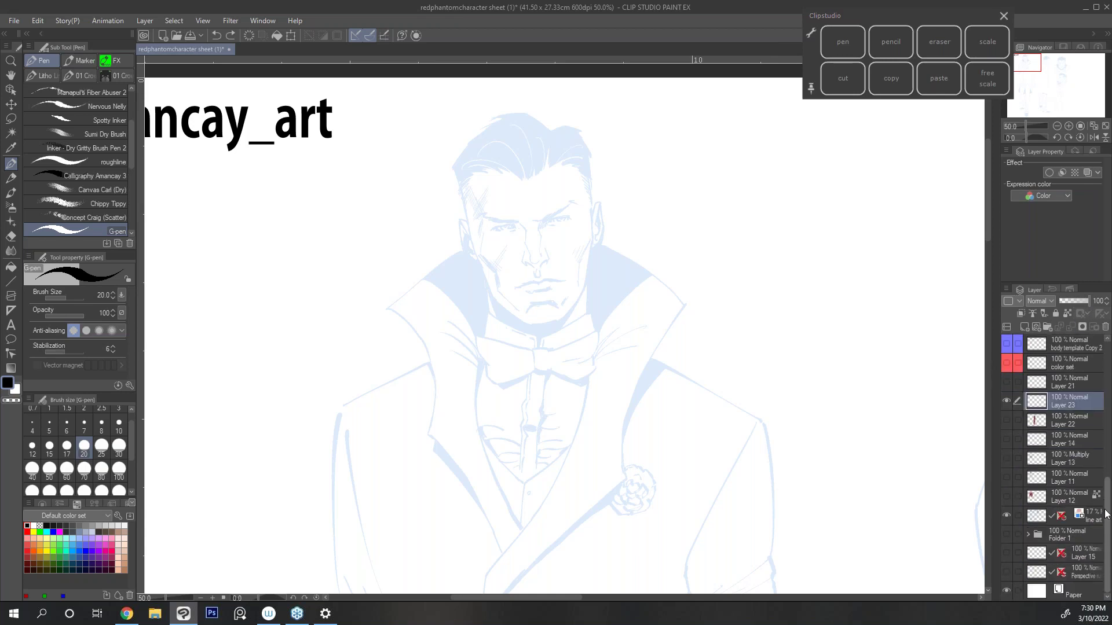
pyautogui.click(1092, 519)
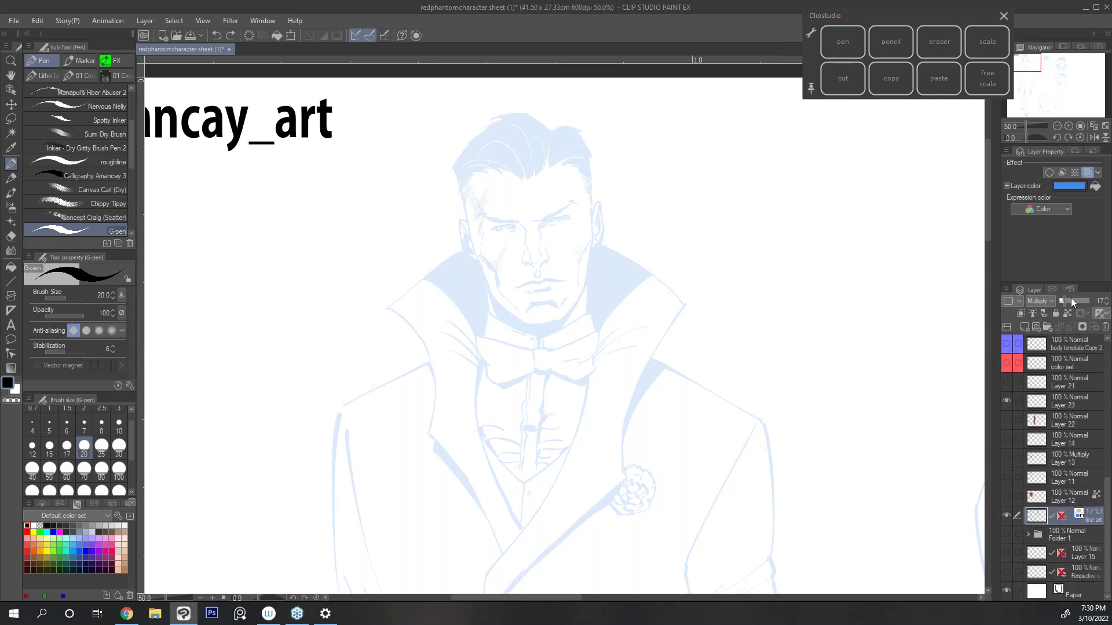
pyautogui.moveTo(1062, 301); pyautogui.dragTo(1061, 301)
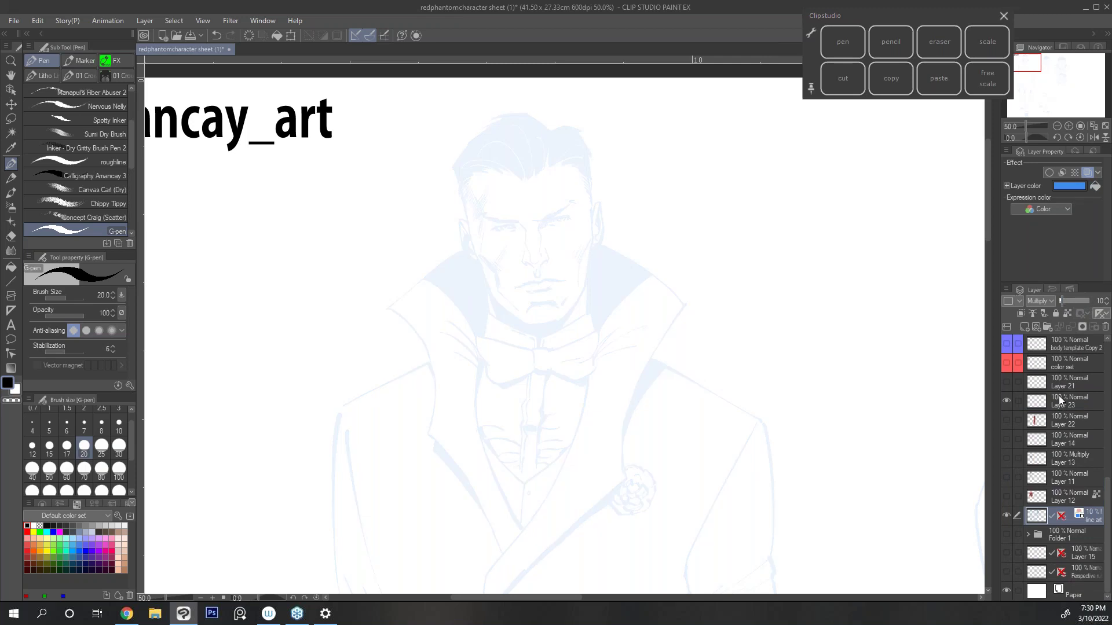
# Step: Add Layer 24 above Layer 22 and ink the front face's brow in black
pyautogui.click(1071, 421)
pyautogui.click(1024, 327)
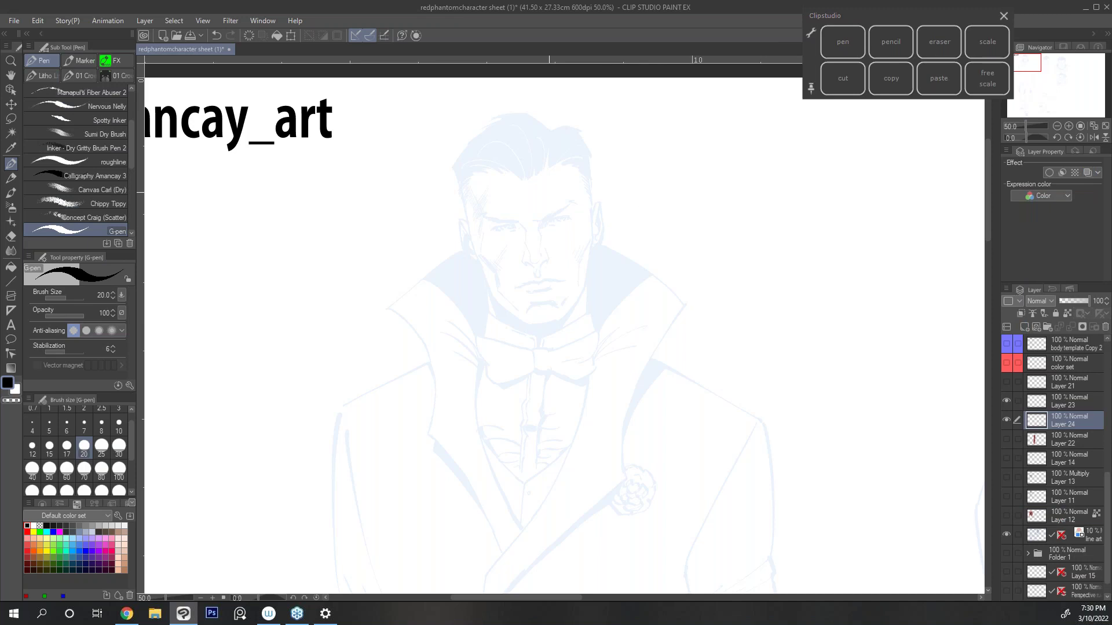
pyautogui.moveTo(544, 219); pyautogui.dragTo(571, 203)
pyautogui.moveTo(551, 220); pyautogui.dragTo(568, 215)
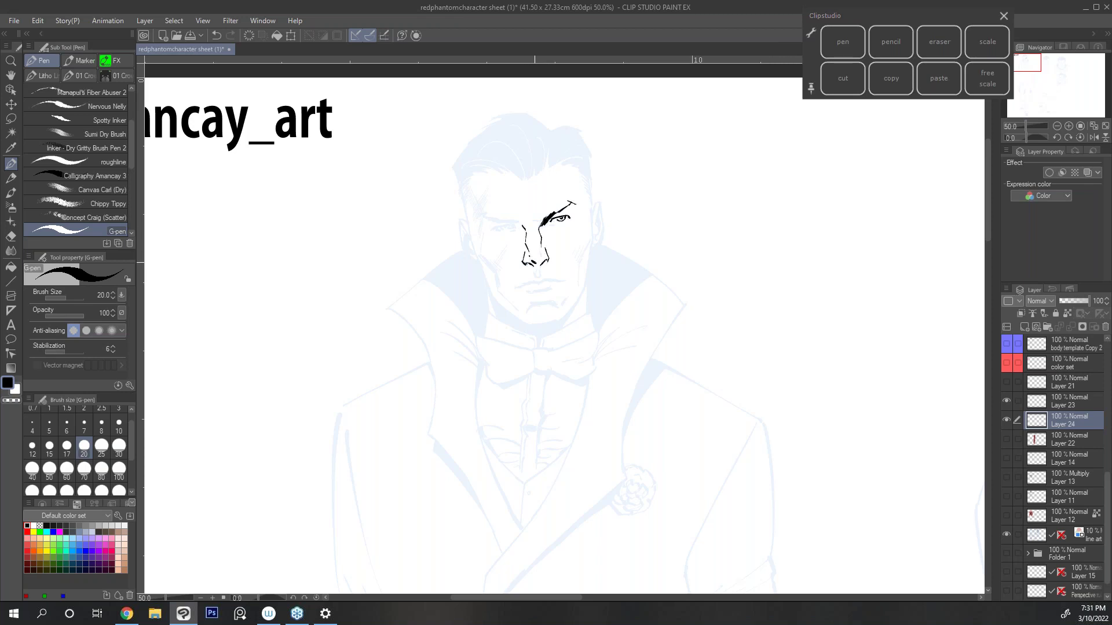
# Step: Ink the end of the eyebrow, the left eye and the top outline of the hair
pyautogui.moveTo(521, 261); pyautogui.dragTo(559, 283)
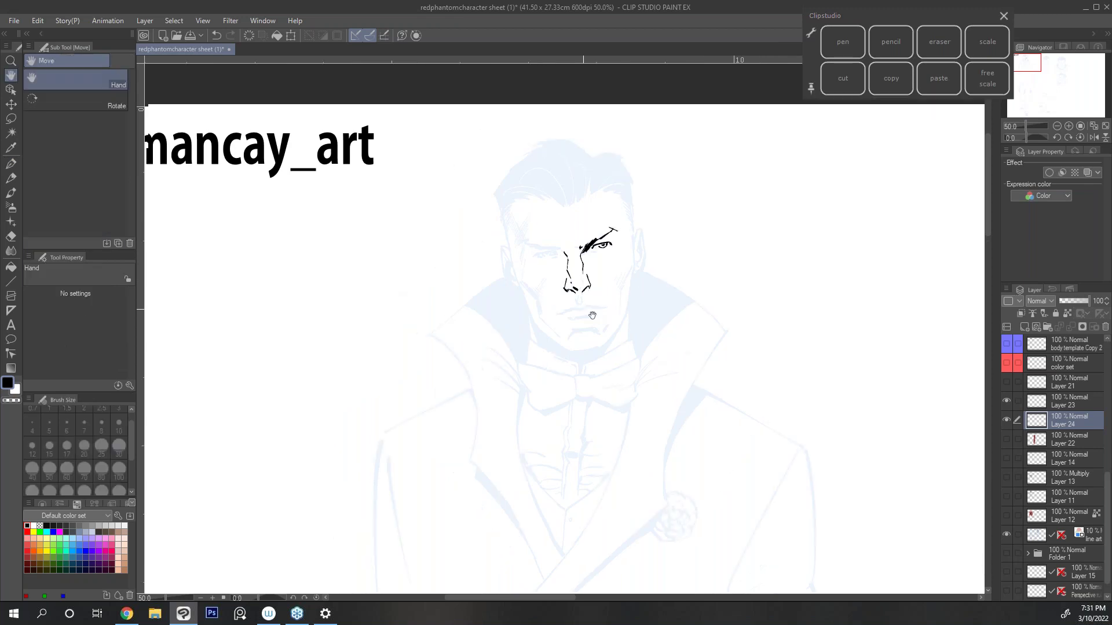
pyautogui.moveTo(723, 144); pyautogui.dragTo(637, 220)
pyautogui.moveTo(521, 268); pyautogui.dragTo(492, 282)
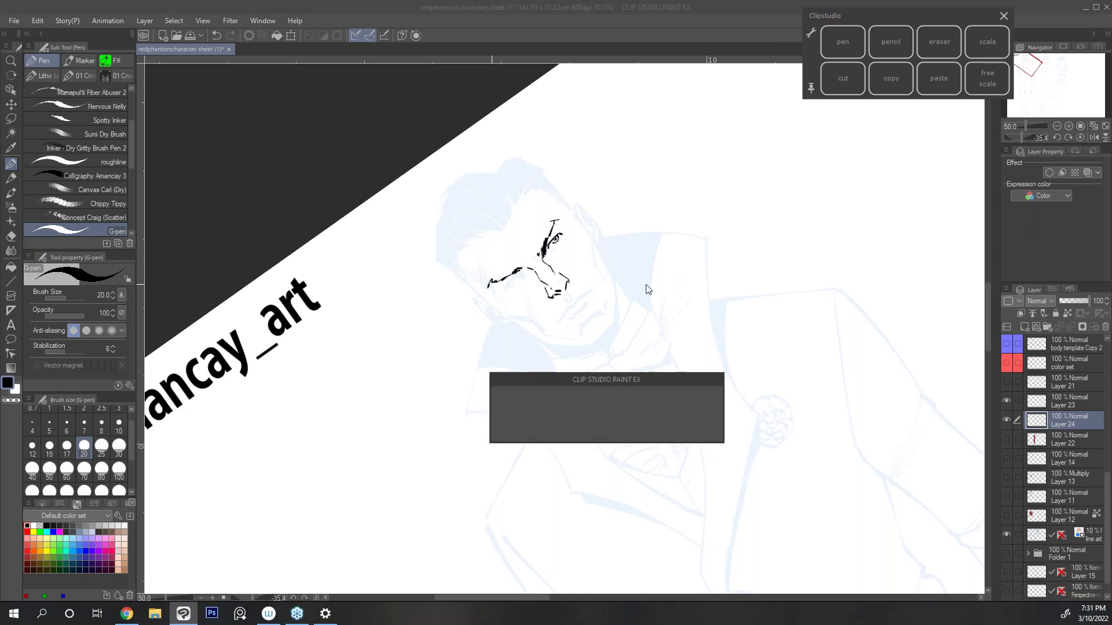
pyautogui.hotkey('ctrl', '@')
pyautogui.moveTo(658, 311); pyautogui.dragTo(610, 329)
pyautogui.press('p')
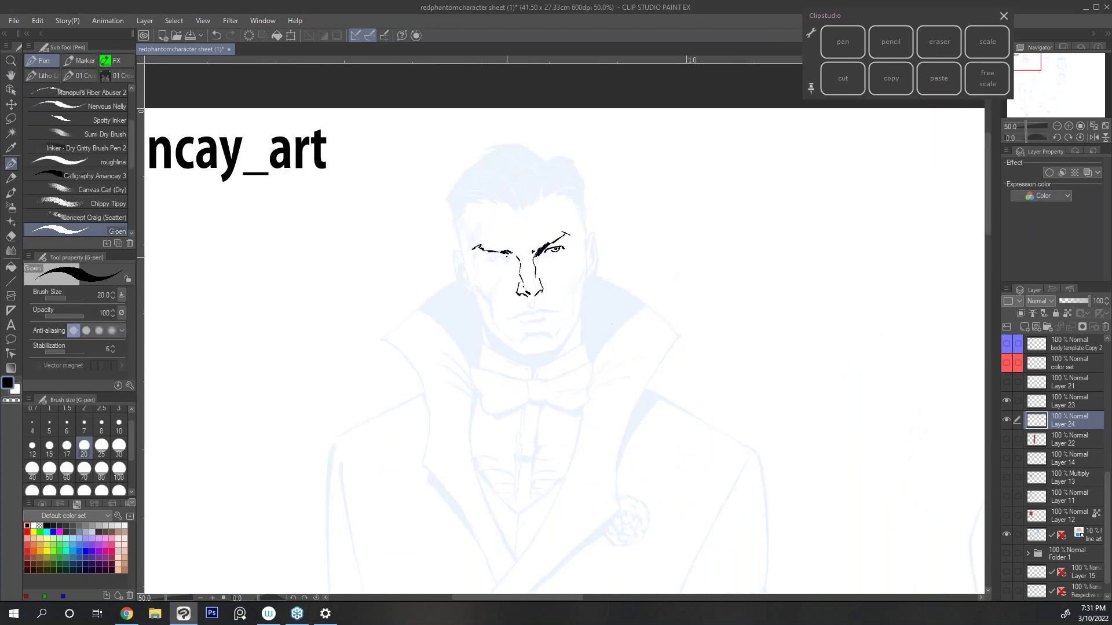
pyautogui.moveTo(488, 255); pyautogui.dragTo(504, 259)
pyautogui.moveTo(536, 145)
pyautogui.mouseDown()
pyautogui.moveTo(485, 148)
pyautogui.moveTo(501, 144)
pyautogui.moveTo(464, 167)
pyautogui.moveTo(453, 222)
pyautogui.mouseUp()
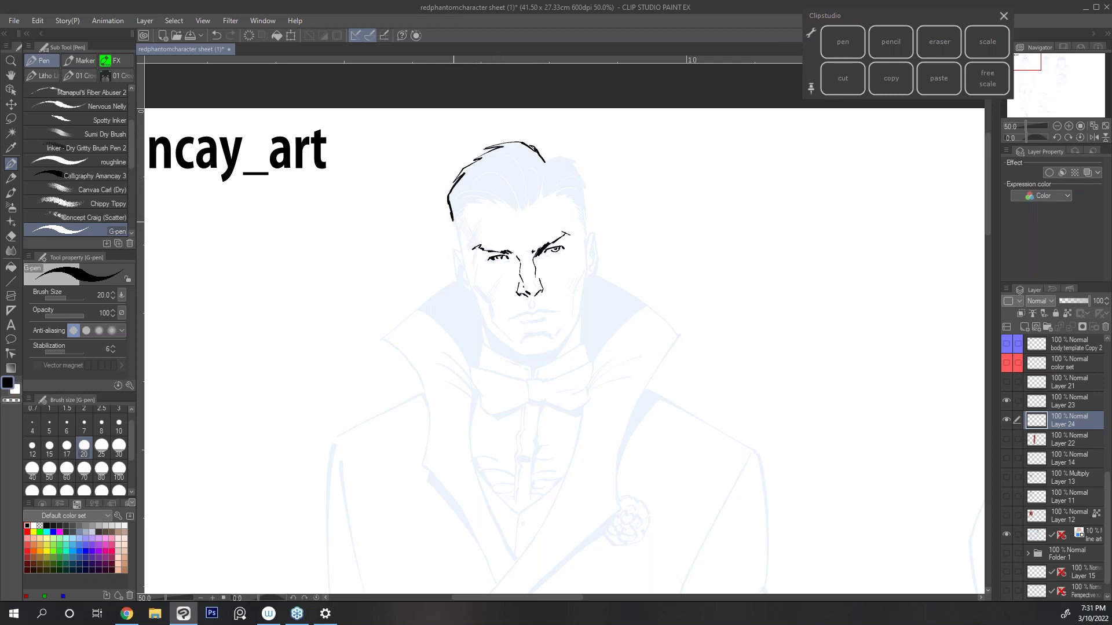
# Step: With the view briefly mirrored, extend the hairline and add short hair strokes along it
pyautogui.click(1094, 138)
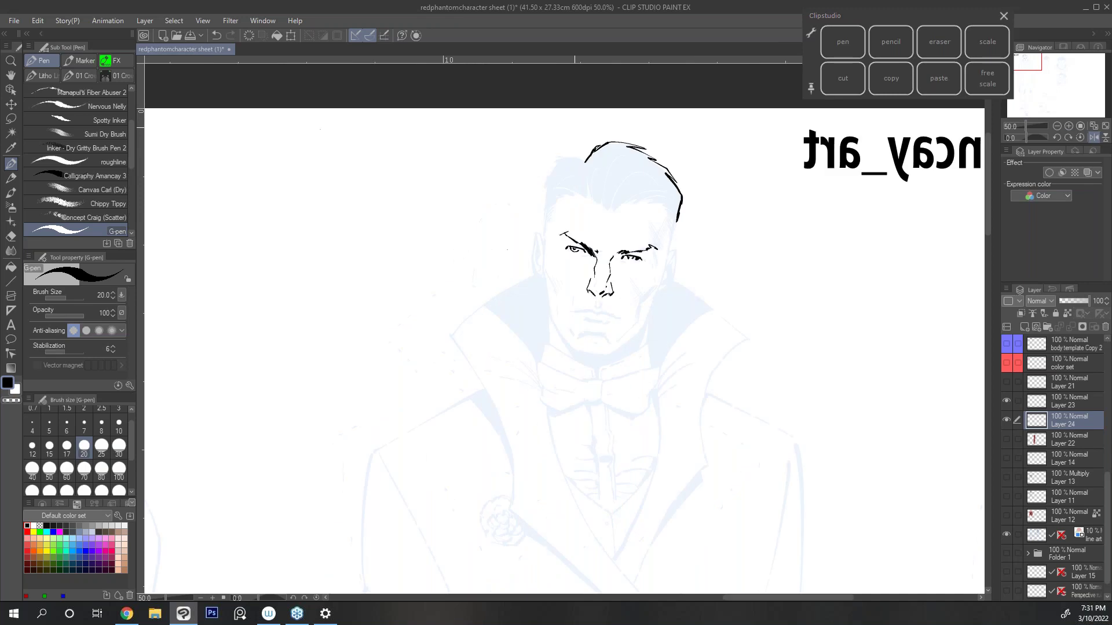
pyautogui.moveTo(585, 160)
pyautogui.mouseDown()
pyautogui.moveTo(551, 169)
pyautogui.moveTo(542, 233)
pyautogui.mouseUp()
pyautogui.click(1094, 137)
pyautogui.moveTo(529, 196)
pyautogui.mouseDown()
pyautogui.moveTo(521, 209)
pyautogui.moveTo(497, 204)
pyautogui.mouseUp()
pyautogui.moveTo(466, 205); pyautogui.dragTo(456, 217)
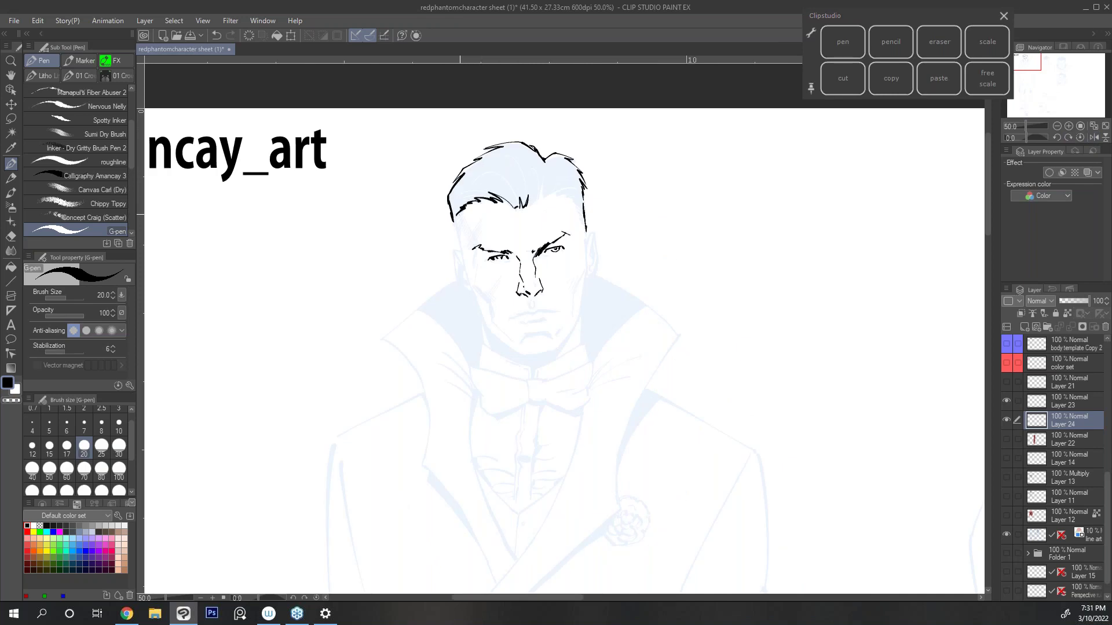
pyautogui.moveTo(538, 199)
pyautogui.mouseDown()
pyautogui.moveTo(545, 178)
pyautogui.moveTo(542, 198)
pyautogui.moveTo(560, 186)
pyautogui.moveTo(582, 207)
pyautogui.mouseUp()
pyautogui.moveTo(528, 196); pyautogui.dragTo(520, 208)
# Step: Fill the hair solid black and recentre the head at 50% zoom
pyautogui.click(518, 173)
pyautogui.press('h')
pyautogui.moveTo(521, 232); pyautogui.dragTo(527, 256)
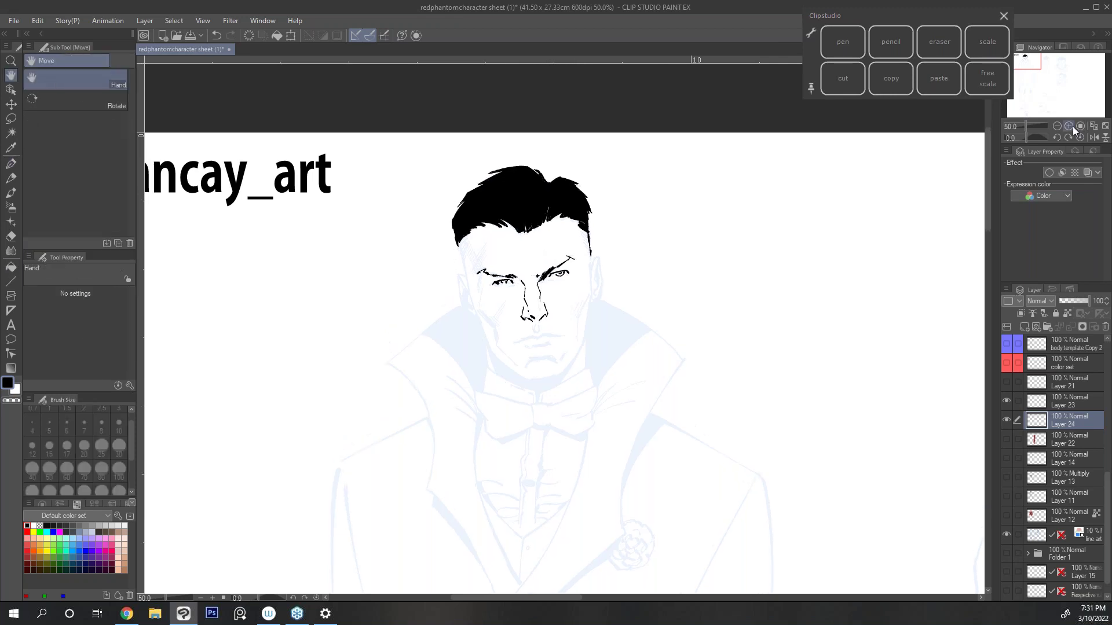
pyautogui.click(1069, 126)
pyautogui.click(1069, 126)
pyautogui.moveTo(988, 155); pyautogui.dragTo(988, 141)
pyautogui.click(1057, 126)
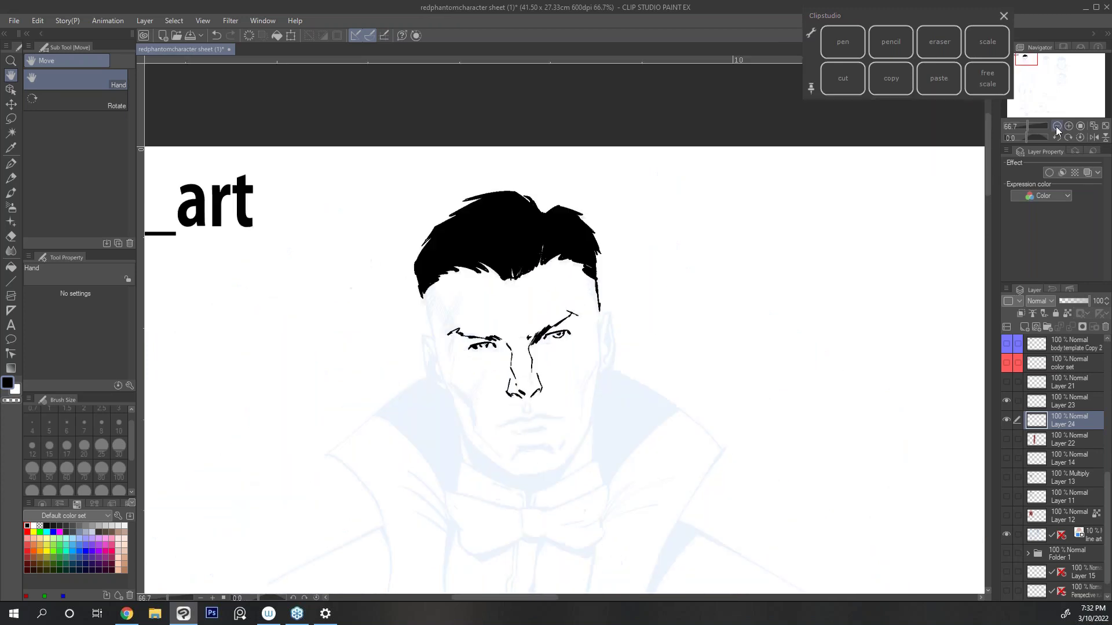
pyautogui.click(1057, 126)
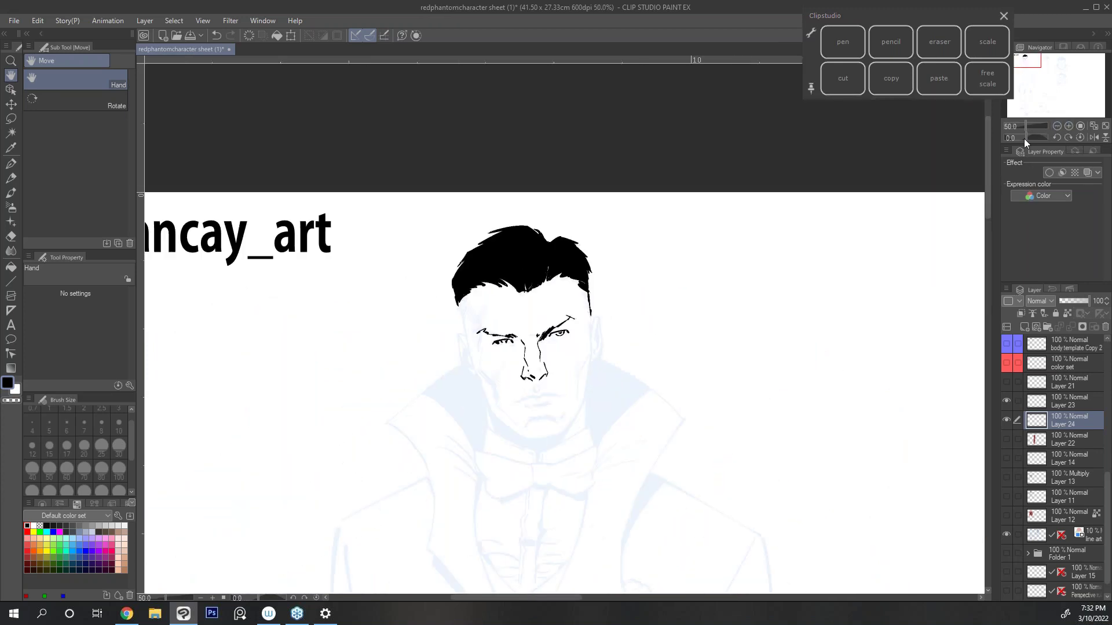
pyautogui.moveTo(762, 279); pyautogui.dragTo(680, 209)
pyautogui.press('p')
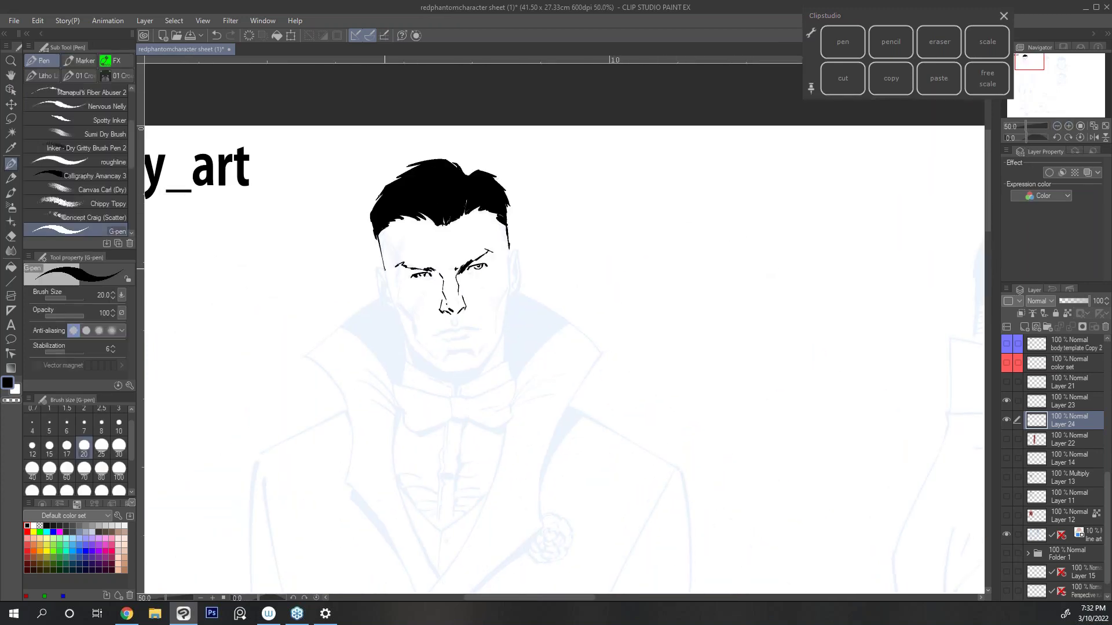
# Step: Ink the left ear, both jawlines, the mouth, the cheeks and the chin curve
pyautogui.moveTo(387, 269)
pyautogui.mouseDown()
pyautogui.moveTo(378, 284)
pyautogui.moveTo(410, 346)
pyautogui.mouseUp()
pyautogui.moveTo(508, 256)
pyautogui.mouseDown()
pyautogui.moveTo(504, 328)
pyautogui.moveTo(486, 362)
pyautogui.mouseUp()
pyautogui.moveTo(410, 347)
pyautogui.mouseDown()
pyautogui.moveTo(440, 370)
pyautogui.moveTo(483, 363)
pyautogui.mouseUp()
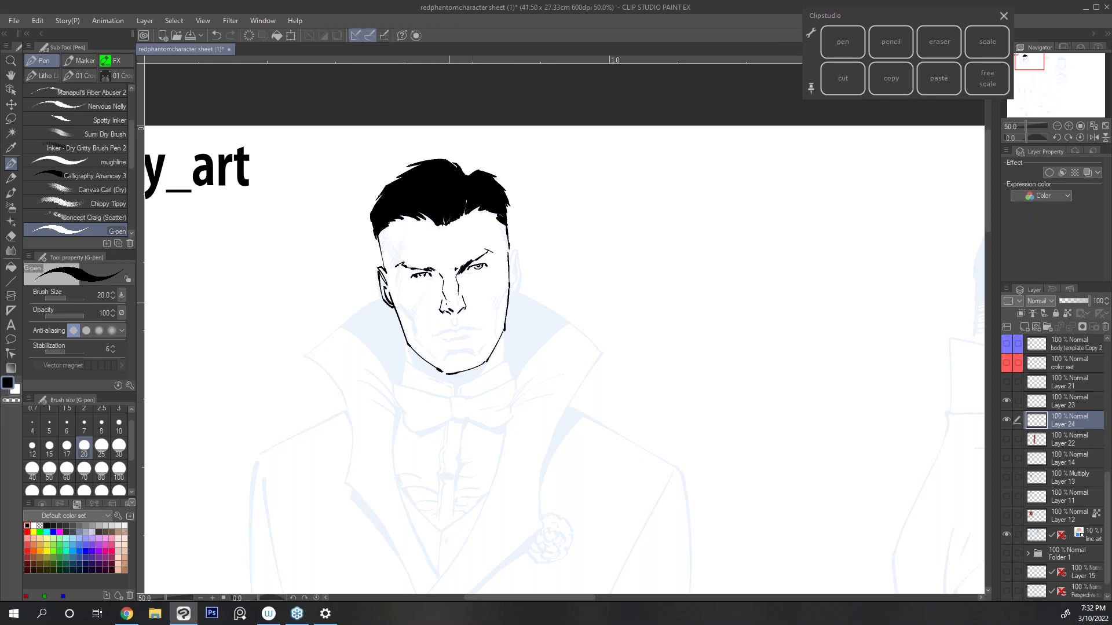
pyautogui.moveTo(450, 328); pyautogui.dragTo(435, 335)
pyautogui.moveTo(398, 282)
pyautogui.mouseDown()
pyautogui.moveTo(434, 356)
pyautogui.moveTo(464, 350)
pyautogui.mouseUp()
pyautogui.moveTo(445, 341); pyautogui.dragTo(465, 336)
pyautogui.moveTo(505, 290); pyautogui.dragTo(496, 327)
pyautogui.moveTo(503, 328)
pyautogui.mouseDown()
pyautogui.moveTo(485, 360)
pyautogui.moveTo(503, 361)
pyautogui.mouseUp()
pyautogui.moveTo(404, 336); pyautogui.dragTo(407, 358)
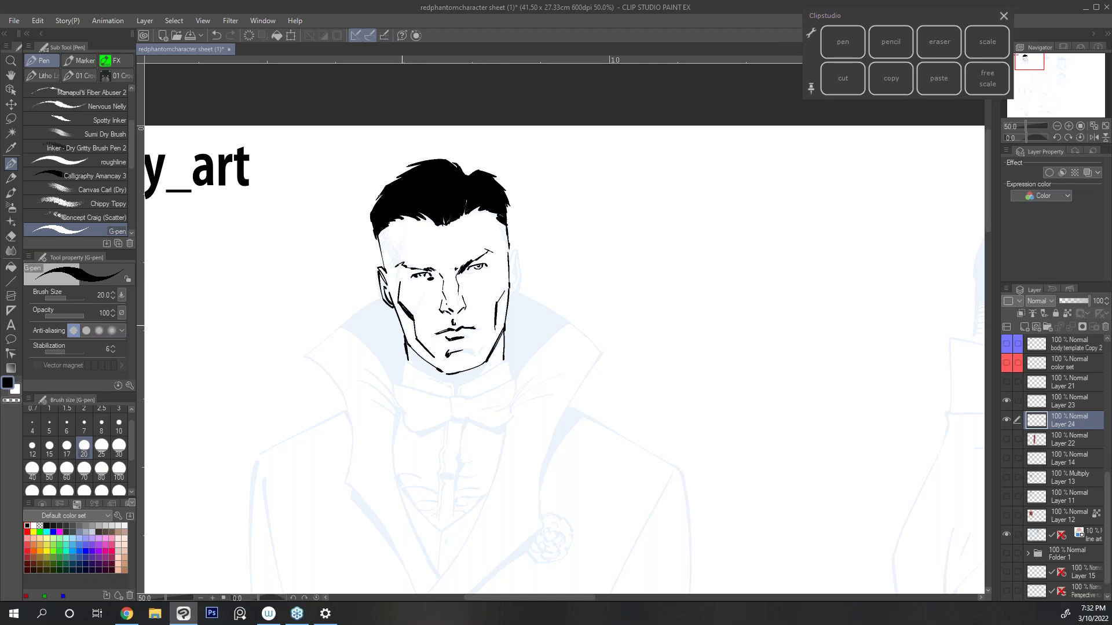
# Step: Hatch both temples, refine the left cheek and ear, and add a shadow beside the nose
pyautogui.moveTo(384, 236)
pyautogui.mouseDown()
pyautogui.moveTo(401, 264)
pyautogui.moveTo(387, 246)
pyautogui.mouseUp()
pyautogui.moveTo(379, 237); pyautogui.dragTo(386, 250)
pyautogui.moveTo(499, 223); pyautogui.dragTo(506, 231)
pyautogui.moveTo(498, 225); pyautogui.dragTo(506, 236)
pyautogui.moveTo(397, 266)
pyautogui.mouseDown()
pyautogui.moveTo(404, 278)
pyautogui.moveTo(393, 301)
pyautogui.mouseUp()
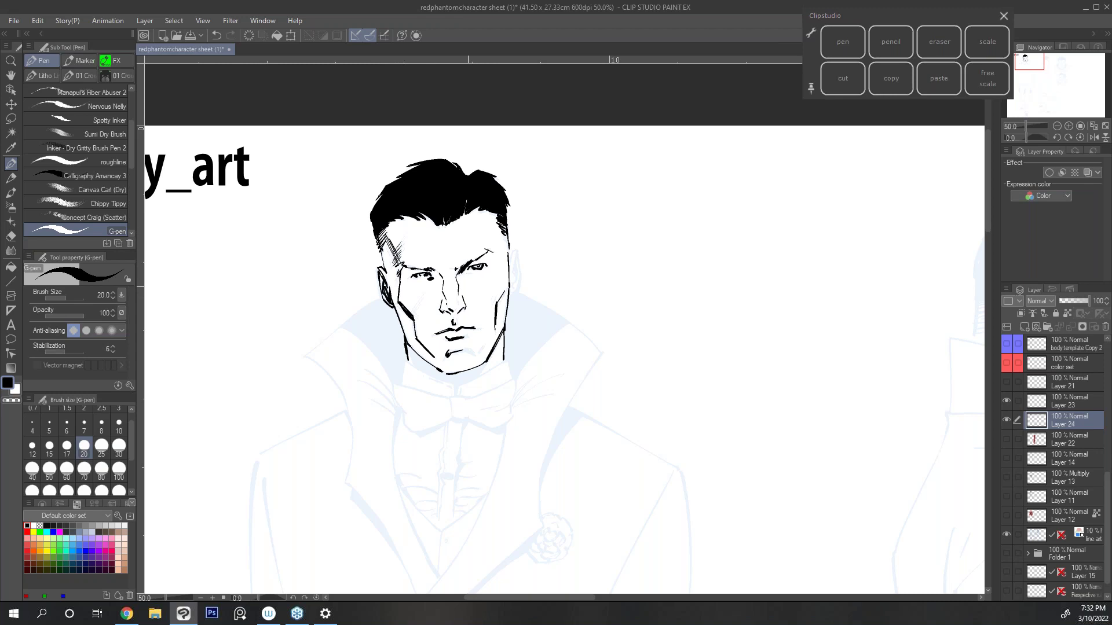
pyautogui.moveTo(463, 299); pyautogui.dragTo(468, 308)
# Step: Outline the right ear and add strokes along the chin, left cheek and neck
pyautogui.moveTo(484, 349); pyautogui.dragTo(467, 355)
pyautogui.moveTo(514, 252); pyautogui.dragTo(521, 275)
pyautogui.moveTo(520, 272); pyautogui.dragTo(515, 291)
pyautogui.moveTo(423, 295)
pyautogui.mouseDown()
pyautogui.moveTo(412, 317)
pyautogui.moveTo(374, 300)
pyautogui.moveTo(304, 355)
pyautogui.moveTo(346, 410)
pyautogui.mouseUp()
pyautogui.moveTo(517, 291); pyautogui.dragTo(595, 345)
# Step: Ink a line below the jaw plus the right and left collar and shoulder lines
pyautogui.click(1057, 126)
pyautogui.click(1070, 125)
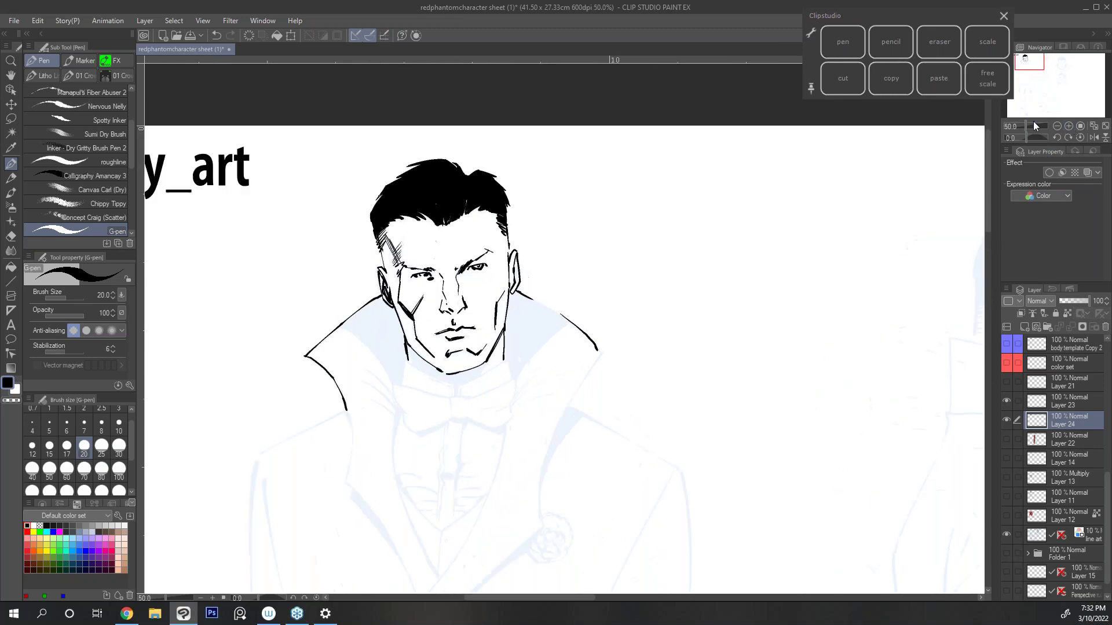
pyautogui.moveTo(406, 361)
pyautogui.mouseDown()
pyautogui.moveTo(401, 383)
pyautogui.moveTo(454, 389)
pyautogui.moveTo(502, 363)
pyautogui.mouseUp()
pyautogui.moveTo(572, 322)
pyautogui.mouseDown()
pyautogui.moveTo(515, 377)
pyautogui.moveTo(556, 309)
pyautogui.moveTo(521, 292)
pyautogui.mouseUp()
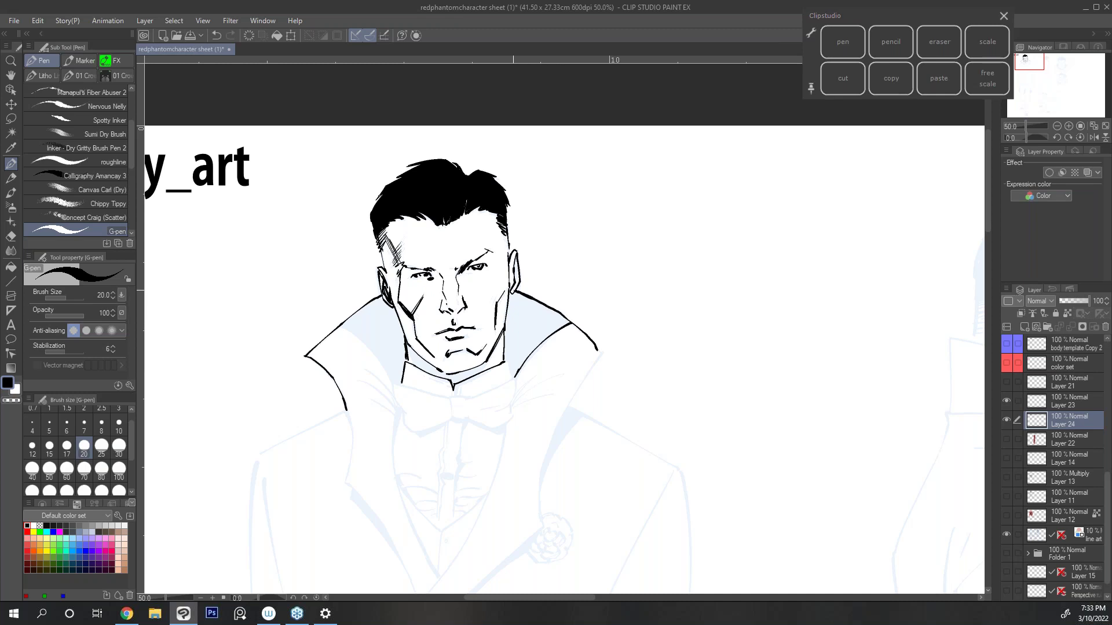
pyautogui.moveTo(349, 327); pyautogui.dragTo(394, 380)
# Step: Fill both collar insides and the gap under the chin solid black, adding neck strokes
pyautogui.press('g')
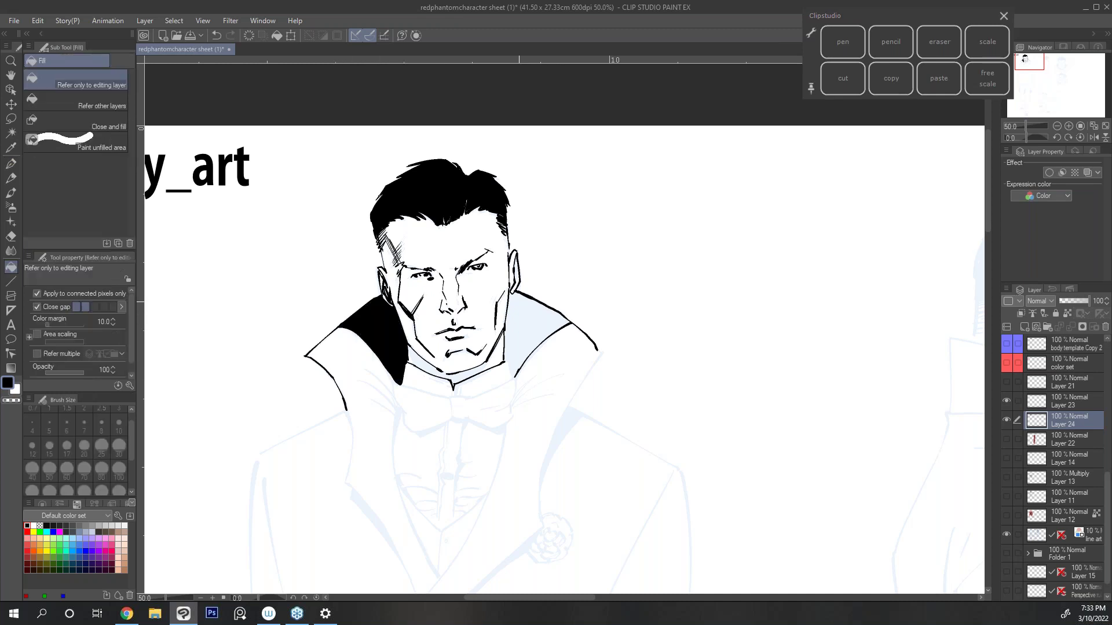
pyautogui.click(391, 327)
pyautogui.press('p')
pyautogui.press('g')
pyautogui.click(539, 324)
pyautogui.press('p')
pyautogui.moveTo(499, 336); pyautogui.dragTo(486, 368)
pyautogui.moveTo(408, 347); pyautogui.dragTo(416, 366)
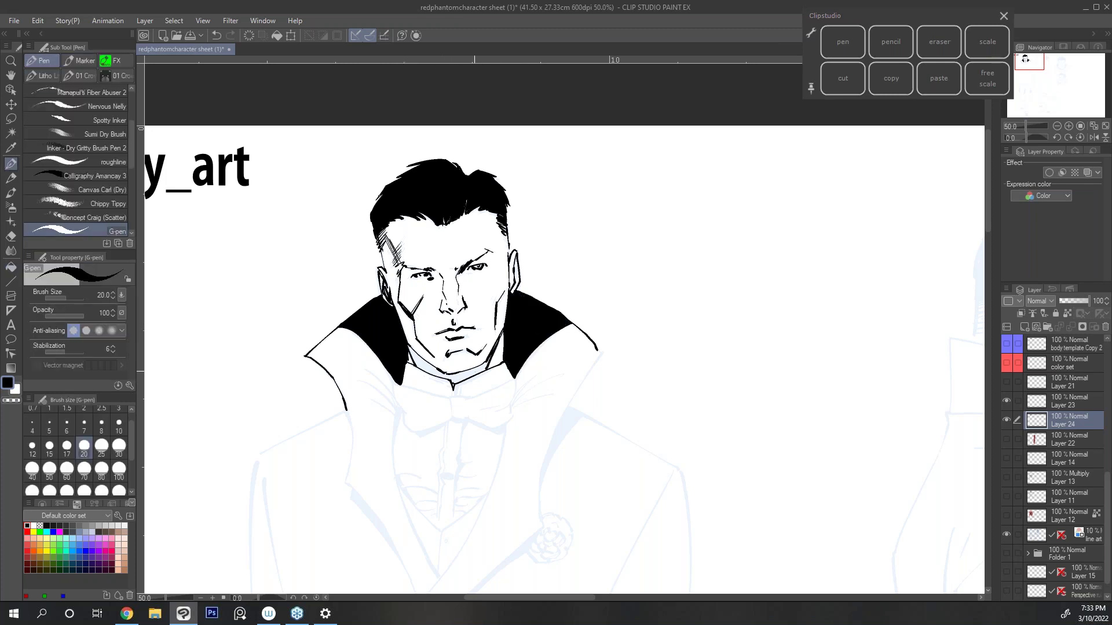
pyautogui.press('g')
pyautogui.click(473, 373)
pyautogui.press('p')
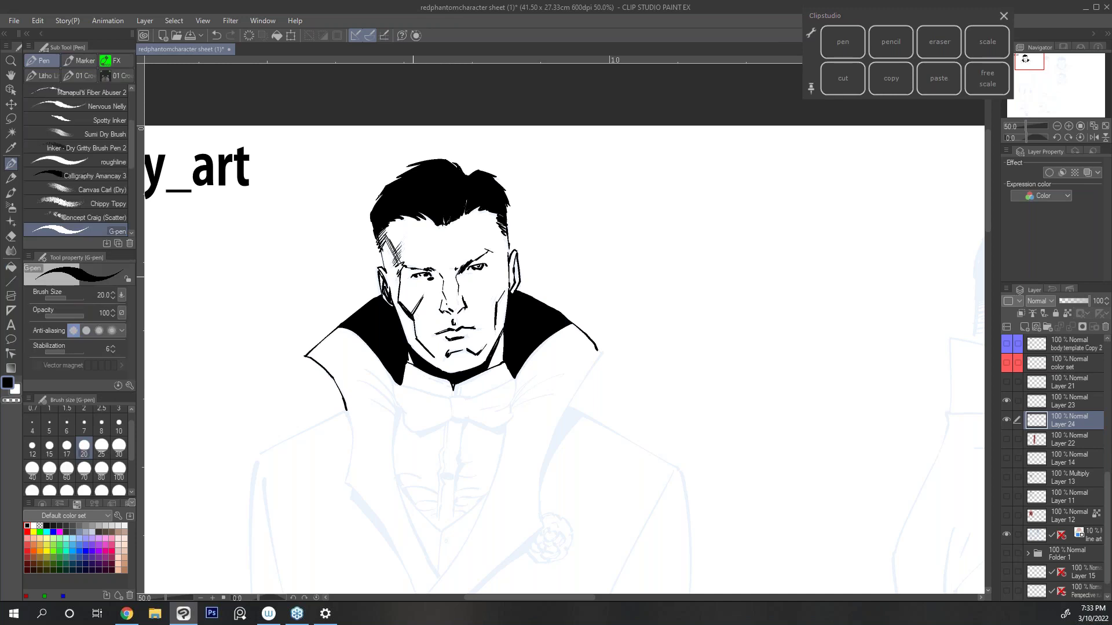
pyautogui.click(1056, 125)
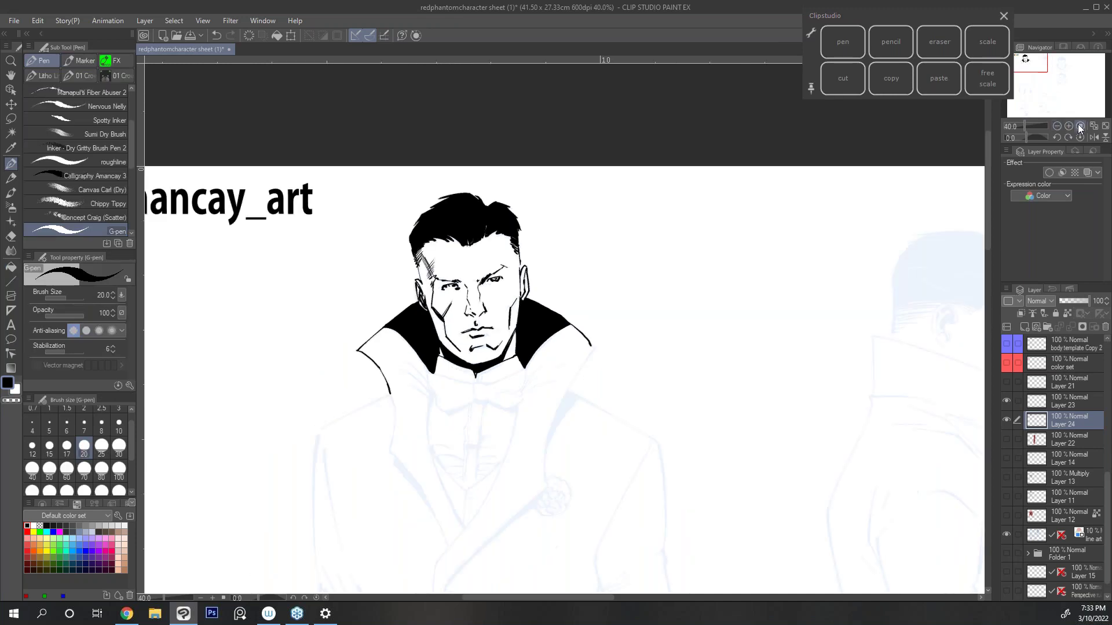
# Step: Zoom out to see the whole character sheet and scroll the layer list
pyautogui.moveTo(1032, 63); pyautogui.dragTo(1034, 68)
pyautogui.click(1057, 126)
pyautogui.click(1057, 126)
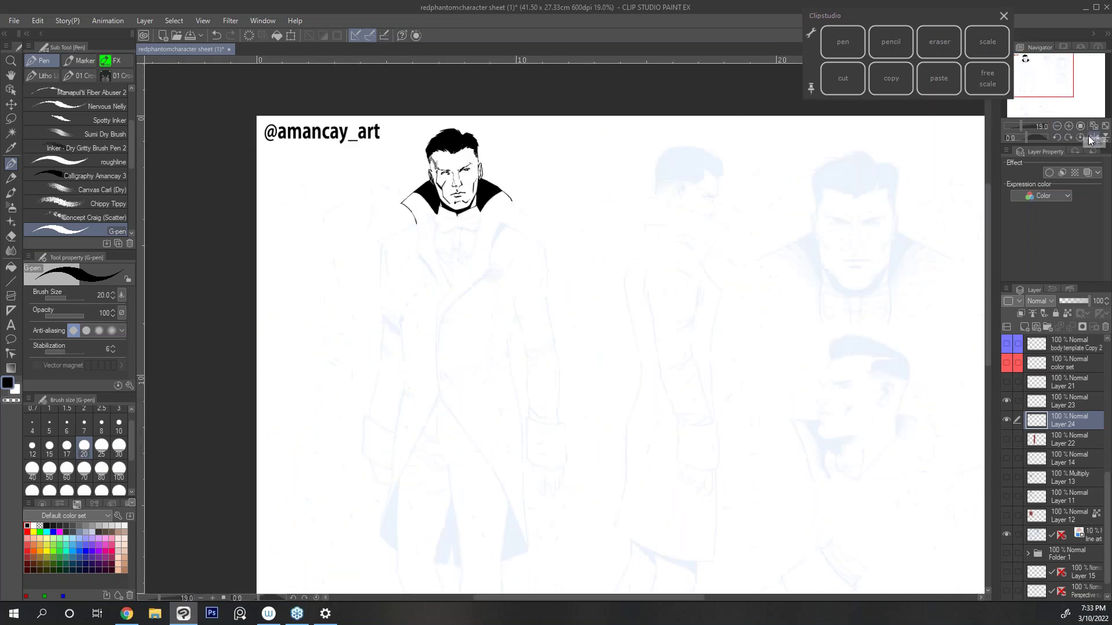
pyautogui.moveTo(987, 203); pyautogui.dragTo(987, 216)
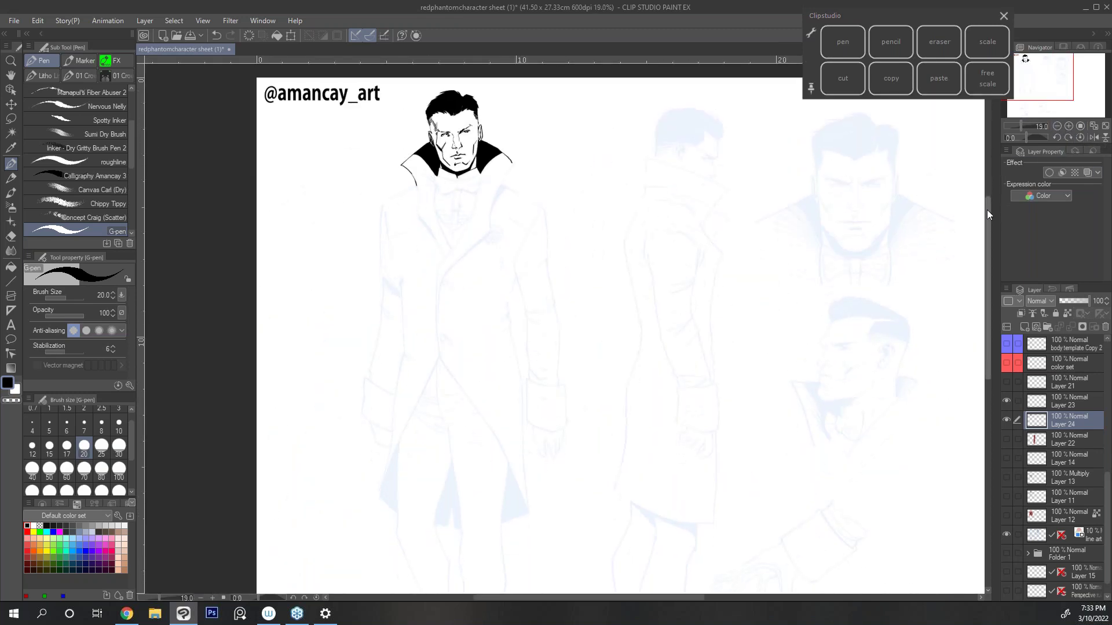
pyautogui.moveTo(561, 598); pyautogui.dragTo(586, 597)
pyautogui.scroll(-1, 1064, 520)
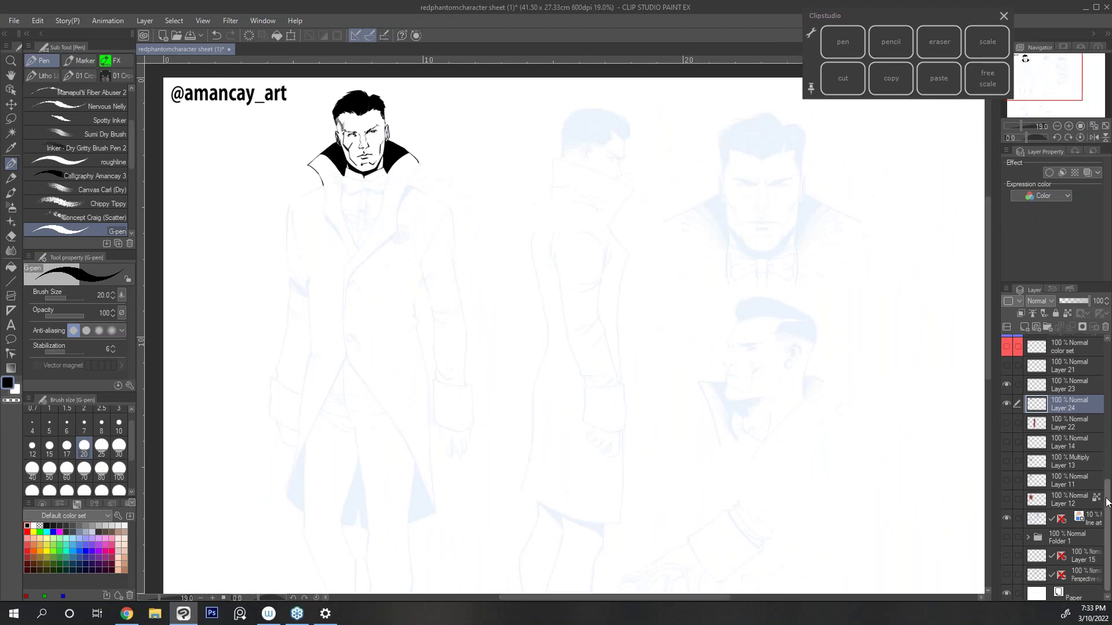
# Step: Duplicate the line art layer, set the copy's opacity to 100, and hide Layer 24
pyautogui.click(1064, 518)
pyautogui.click(950, 70)
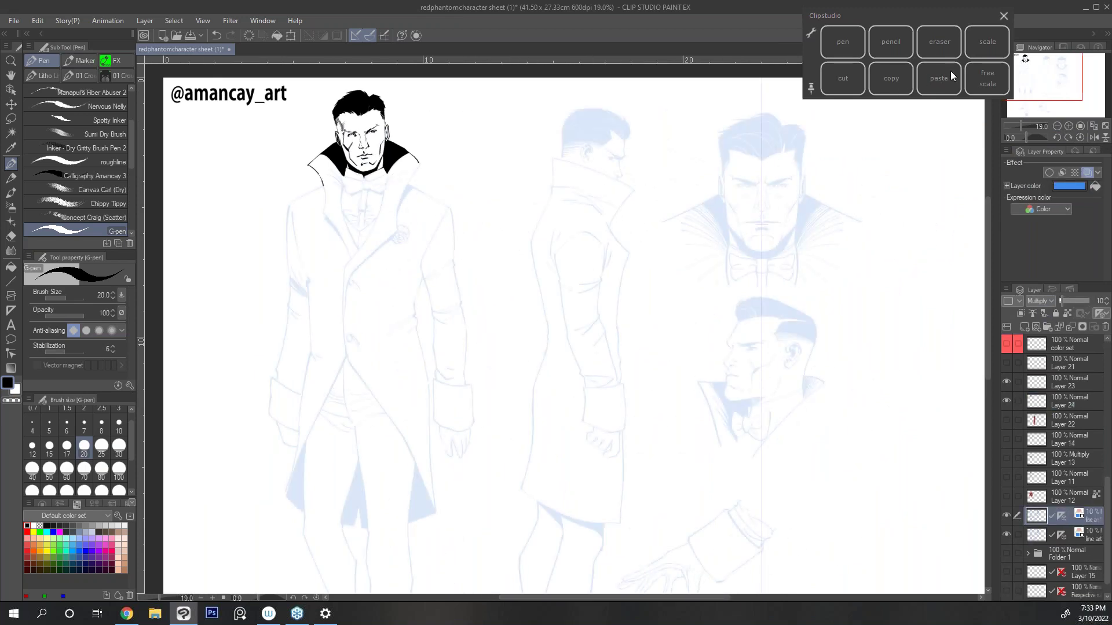
pyautogui.click(1087, 173)
pyautogui.click(1088, 301)
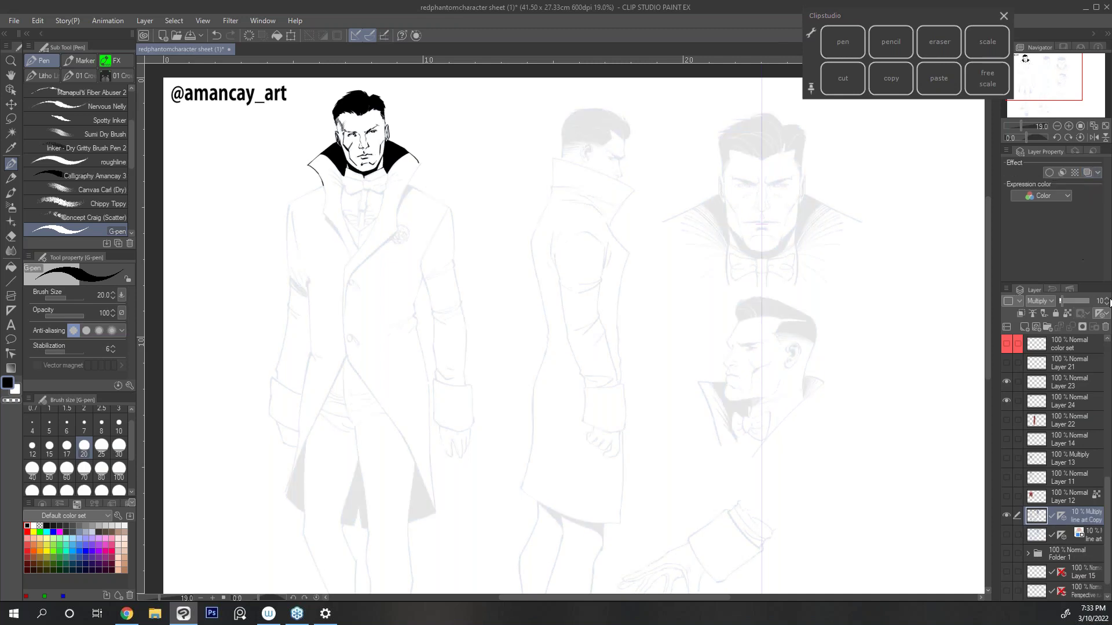
pyautogui.click(1006, 401)
pyautogui.moveTo(603, 343); pyautogui.dragTo(736, 428)
pyautogui.scroll(1, 595, 313)
# Step: Zoom in to 50% on the front figure's chest, then back out to 25%
pyautogui.click(1068, 125)
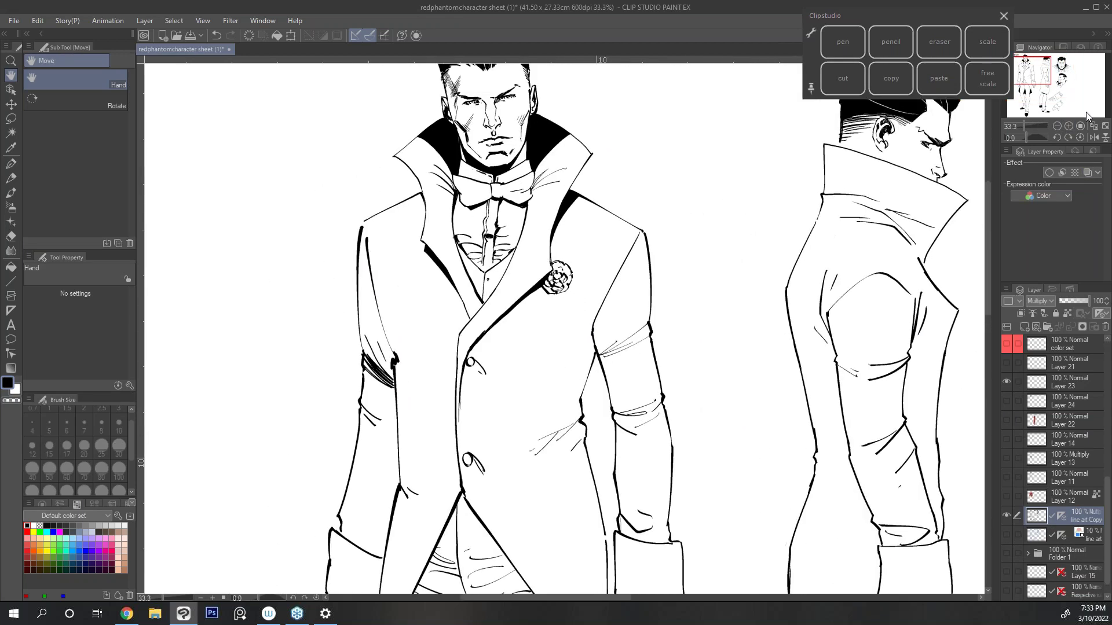
pyautogui.click(1068, 126)
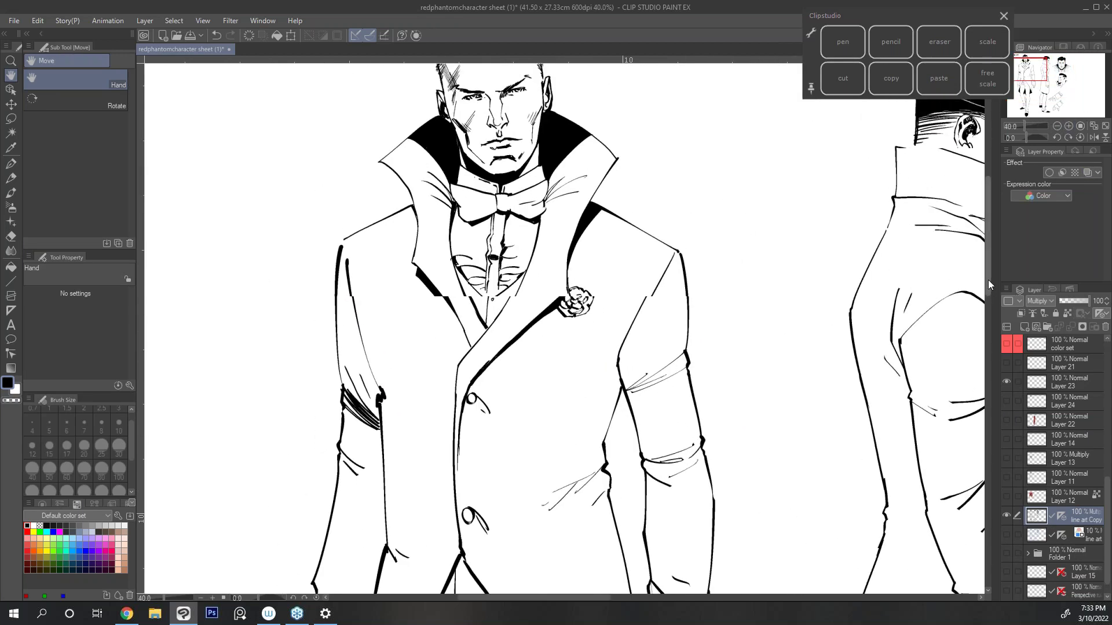
pyautogui.click(1069, 126)
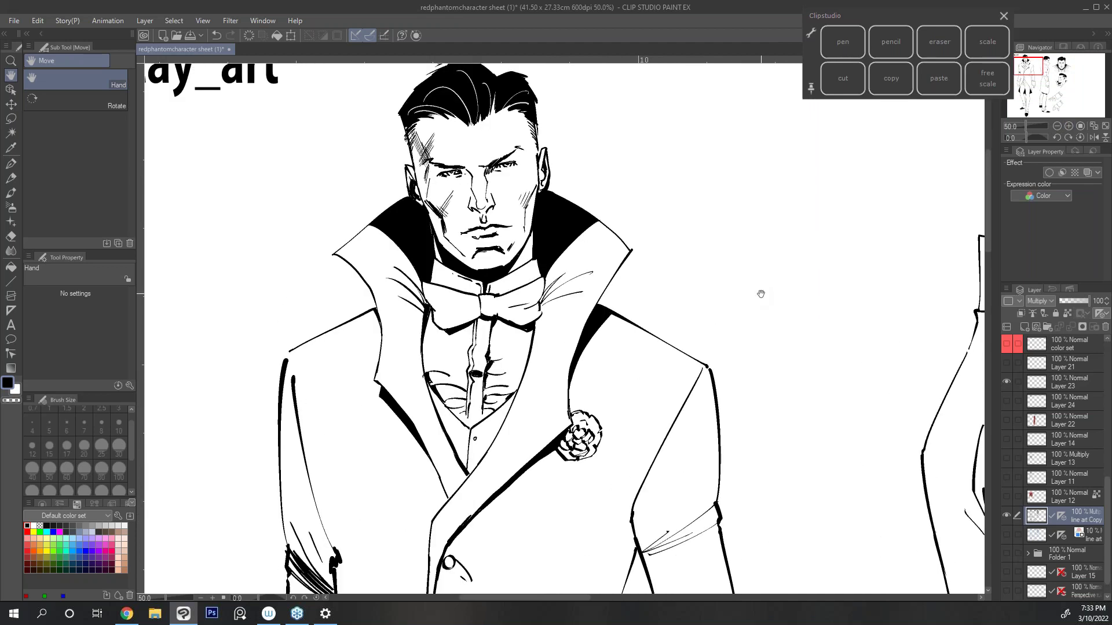
pyautogui.moveTo(757, 325); pyautogui.dragTo(757, 312)
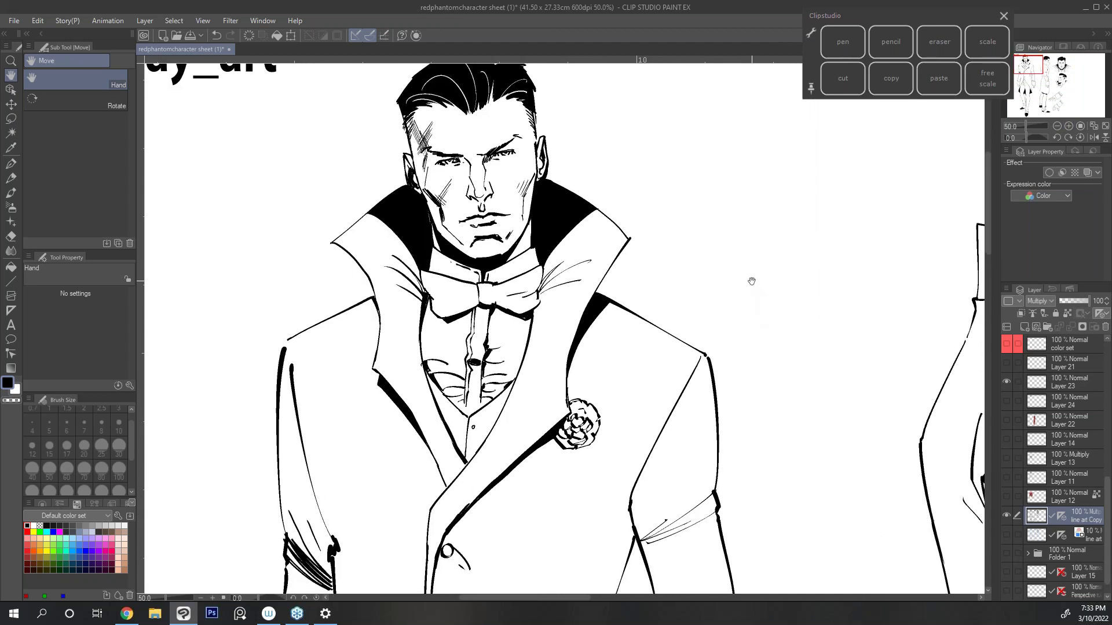
pyautogui.click(1055, 126)
pyautogui.click(1056, 126)
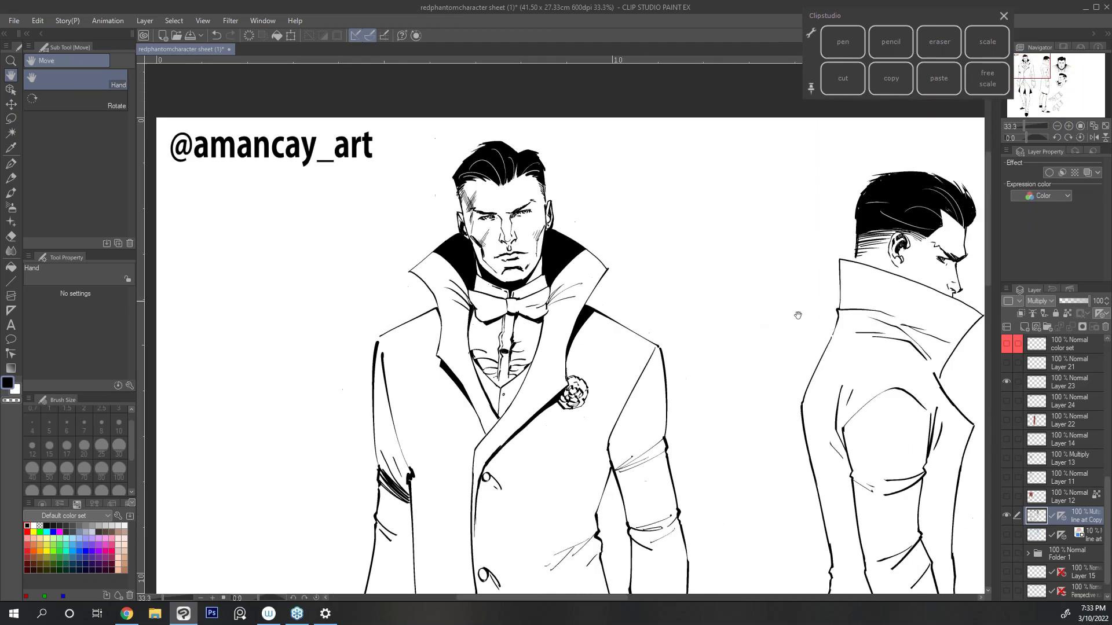
pyautogui.moveTo(798, 316); pyautogui.dragTo(726, 267)
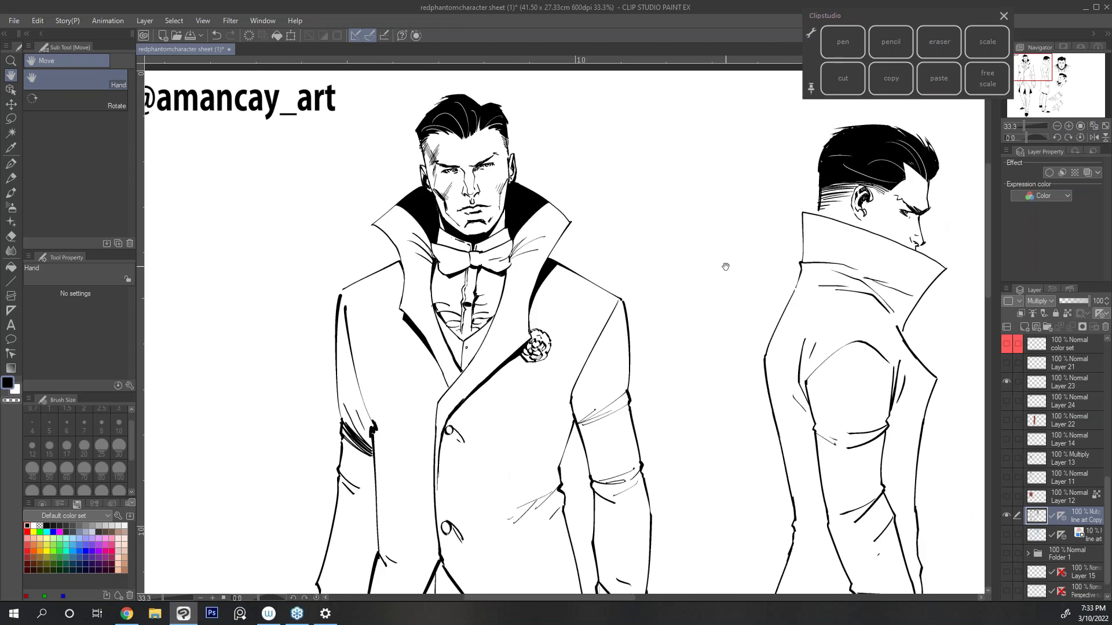
pyautogui.click(1055, 126)
pyautogui.moveTo(929, 289); pyautogui.dragTo(489, 267)
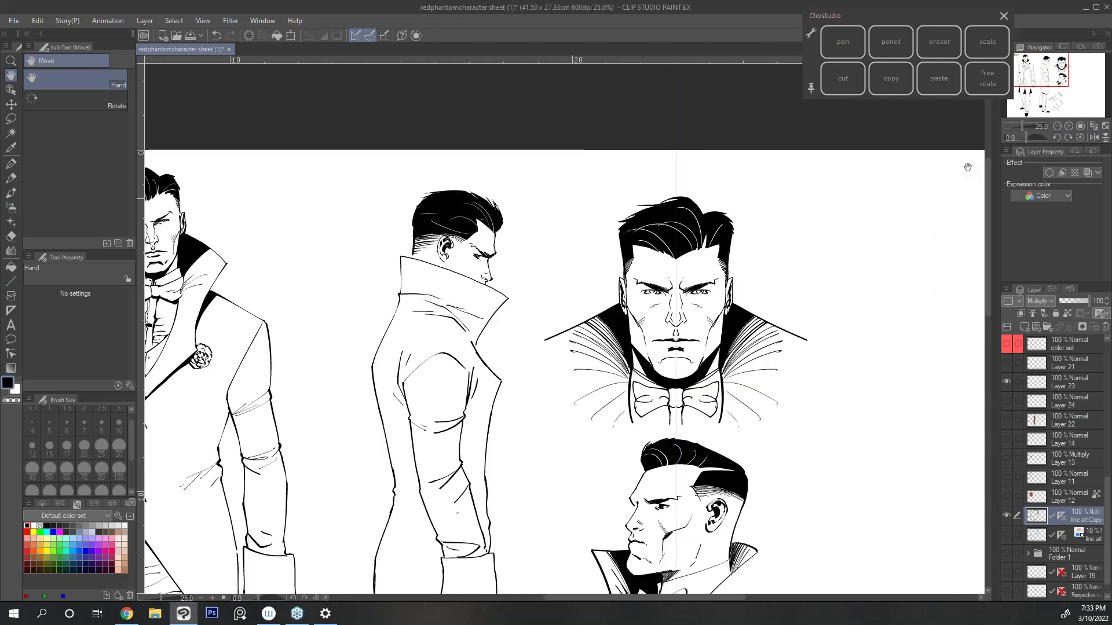
# Step: Inspect the profile head study at 40%, then the legs and hands at 25%
pyautogui.click(1068, 126)
pyautogui.click(1069, 126)
pyautogui.moveTo(765, 255); pyautogui.dragTo(750, 290)
pyautogui.moveTo(718, 521); pyautogui.dragTo(708, 231)
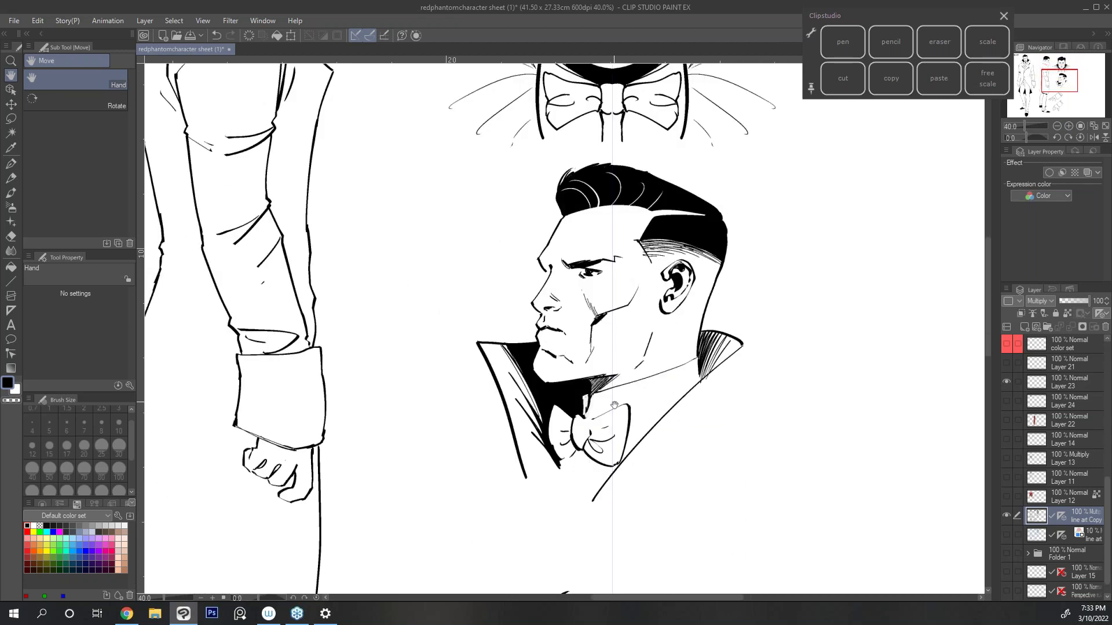
pyautogui.click(1055, 126)
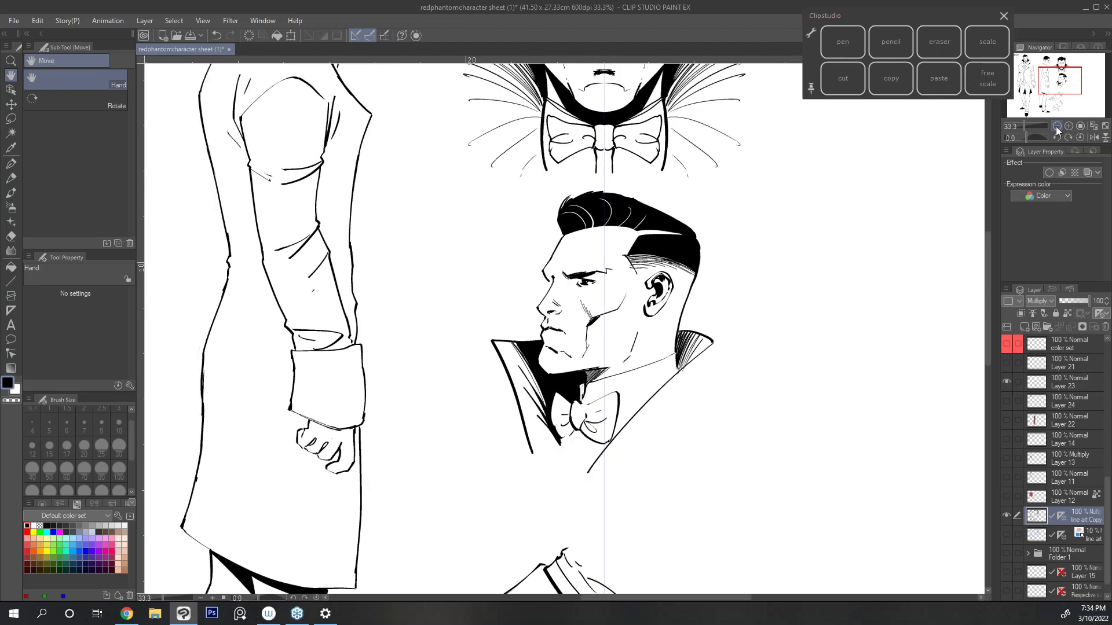
pyautogui.click(1056, 126)
pyautogui.moveTo(698, 406); pyautogui.dragTo(814, 173)
pyautogui.moveTo(635, 542); pyautogui.dragTo(768, 426)
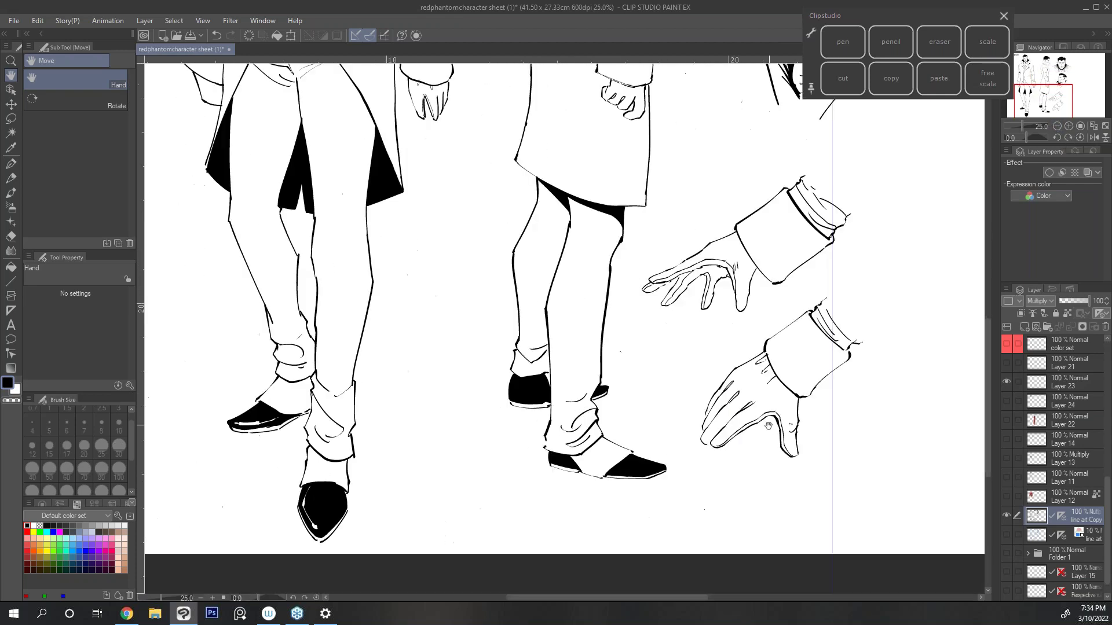
# Step: Zoom out to 12.5% so the whole character sheet fits on screen
pyautogui.click(1069, 125)
pyautogui.click(1069, 126)
pyautogui.click(1057, 126)
pyautogui.click(1057, 126)
pyautogui.click(1058, 126)
pyautogui.moveTo(865, 183); pyautogui.dragTo(970, 482)
pyautogui.click(1059, 126)
pyautogui.moveTo(879, 261); pyautogui.dragTo(700, 266)
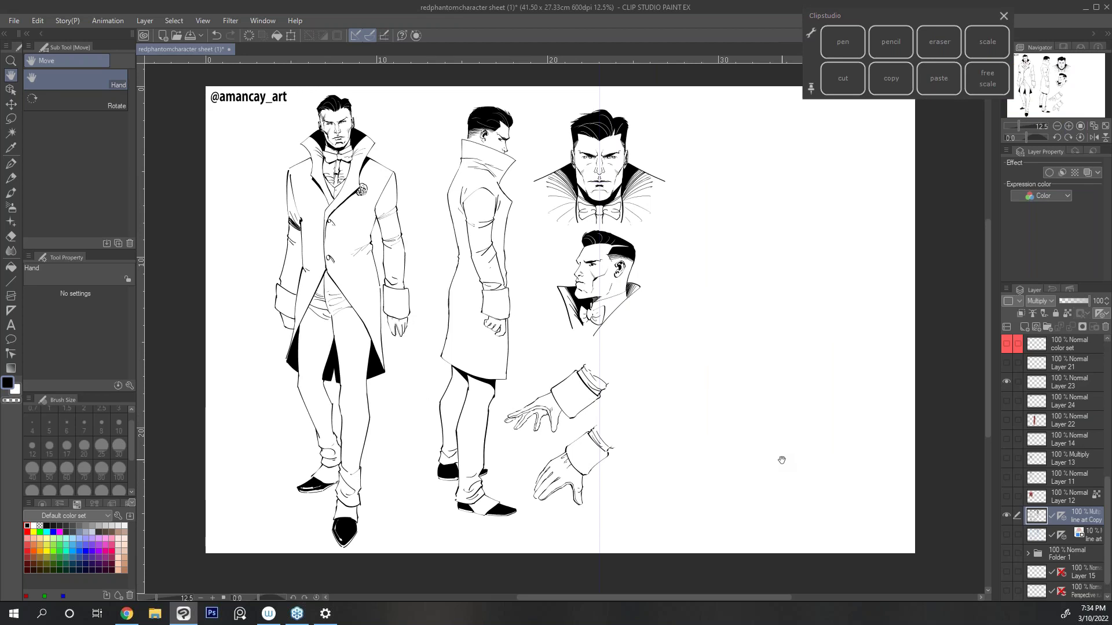
pyautogui.scroll(-2, 1107, 512)
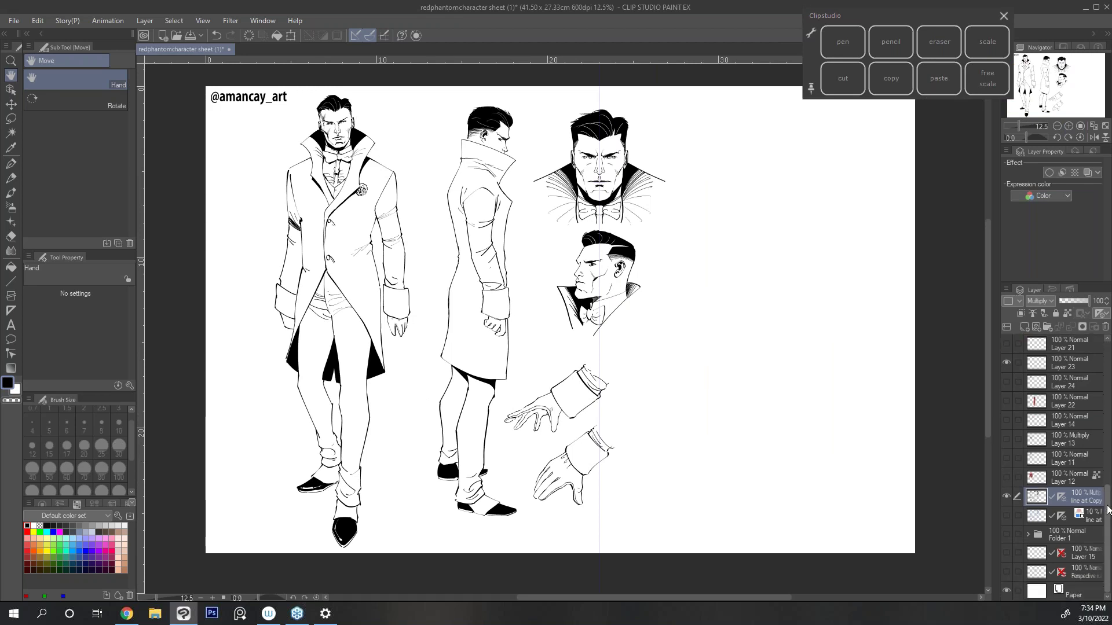
pyautogui.scroll(3, 1079, 468)
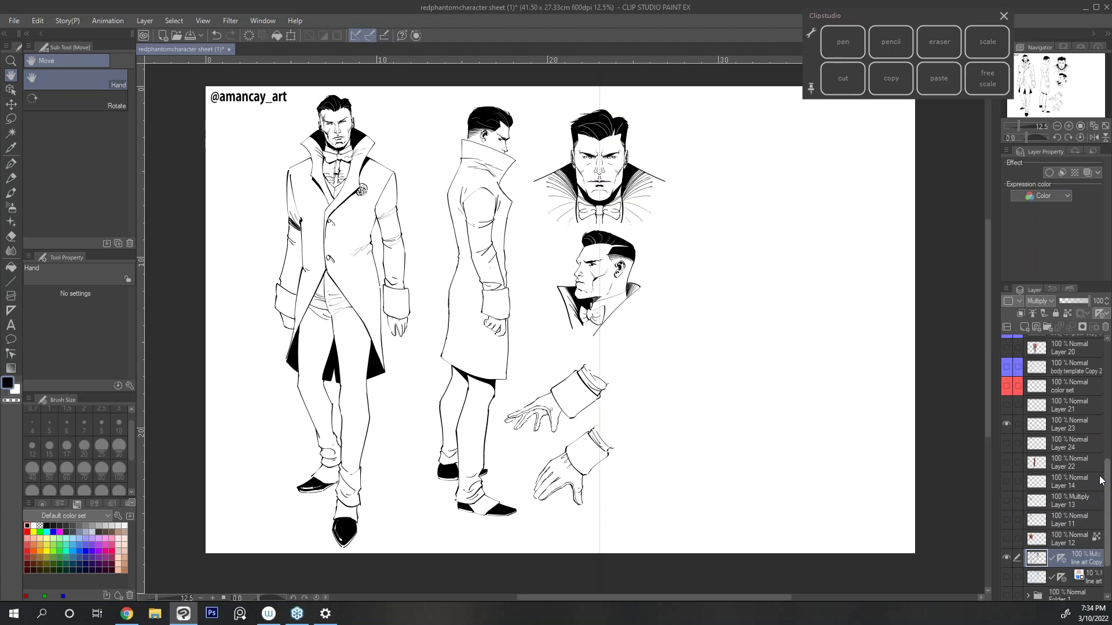
# Step: Preview the side view's red coat and Layer 11, then zoom in to 33.3%
pyautogui.click(1006, 461)
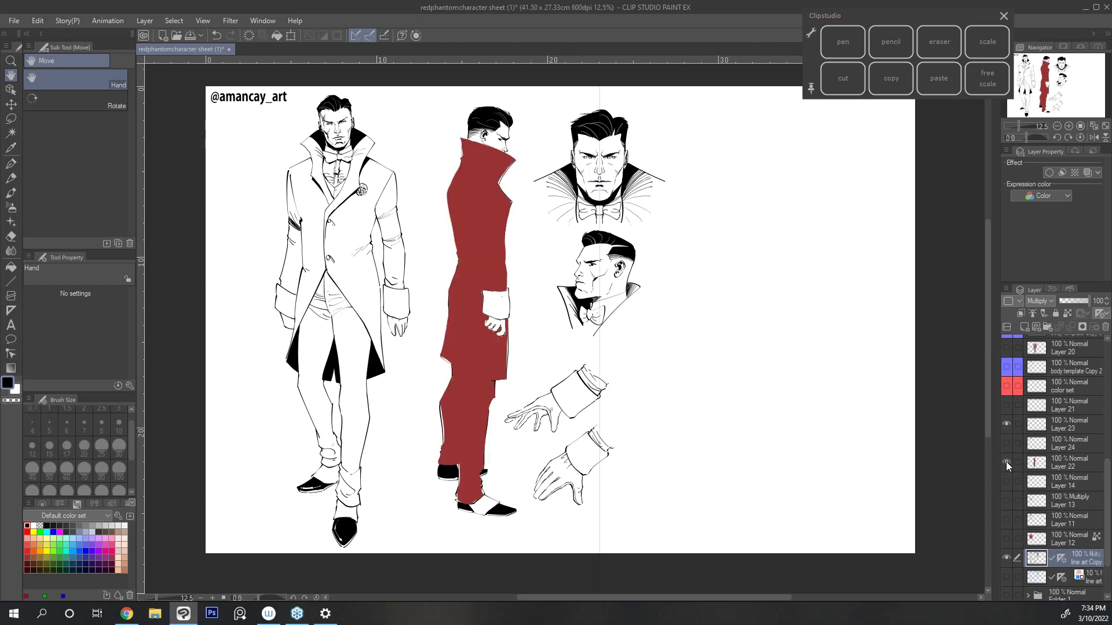
pyautogui.click(1007, 461)
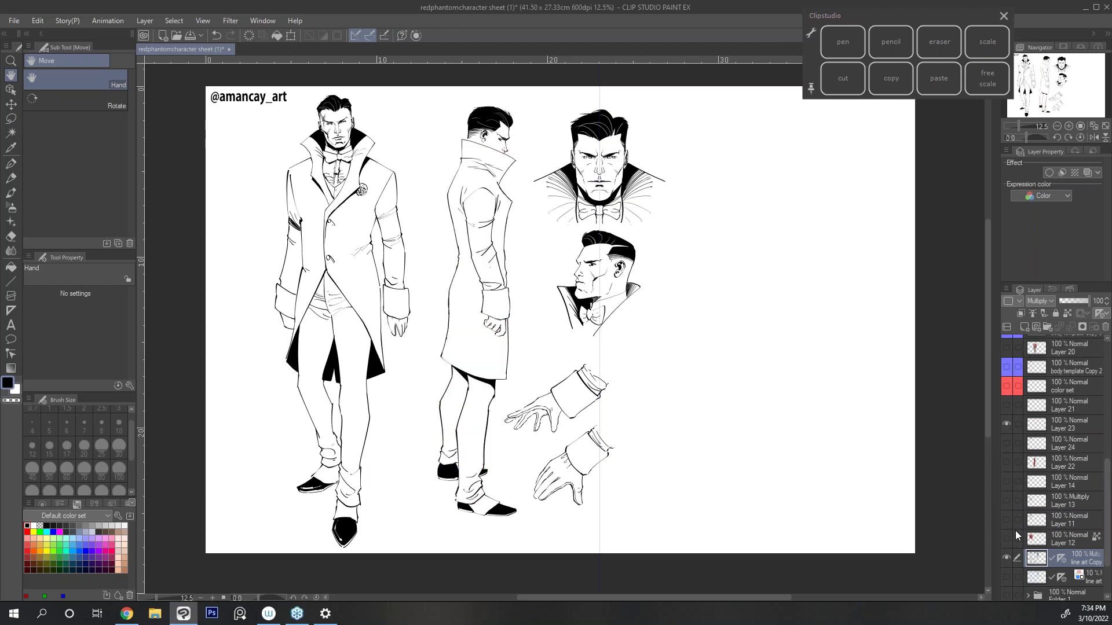
pyautogui.click(1007, 519)
pyautogui.click(1007, 519)
pyautogui.click(1068, 126)
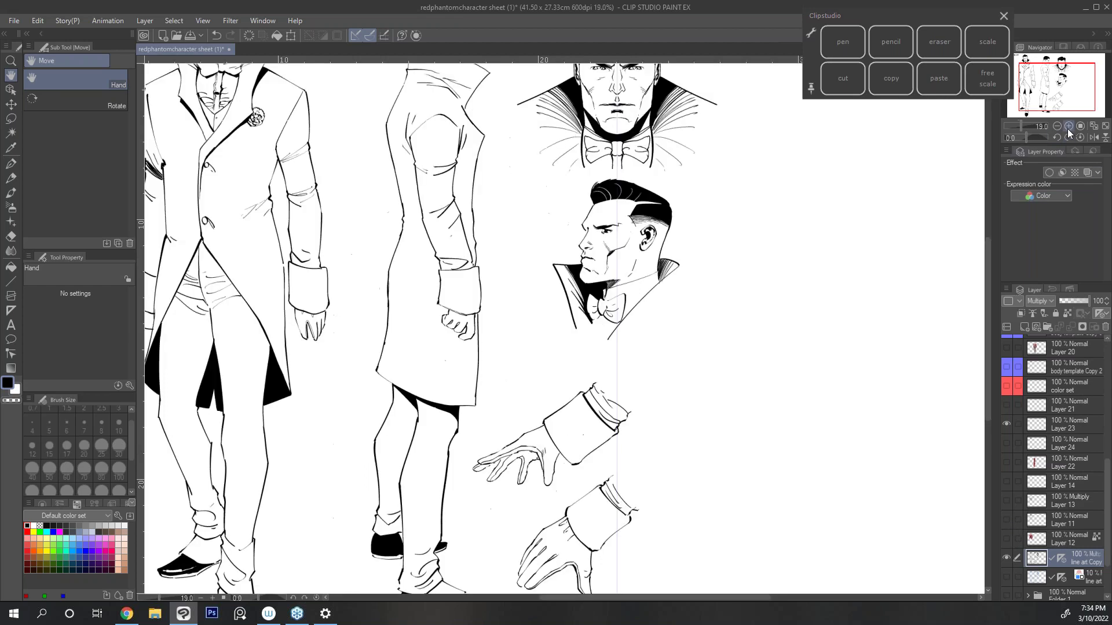
pyautogui.click(1069, 127)
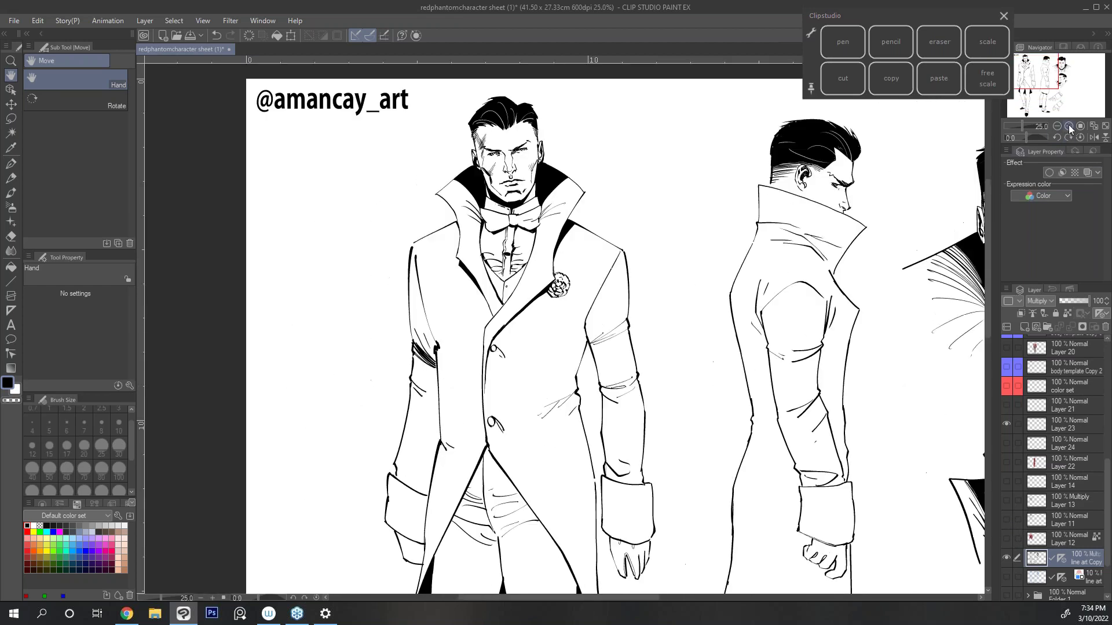
pyautogui.click(1068, 126)
# Step: Toggle Layers 20, 11 and 14 on and off to preview coat colour, line art and shading
pyautogui.press('m')
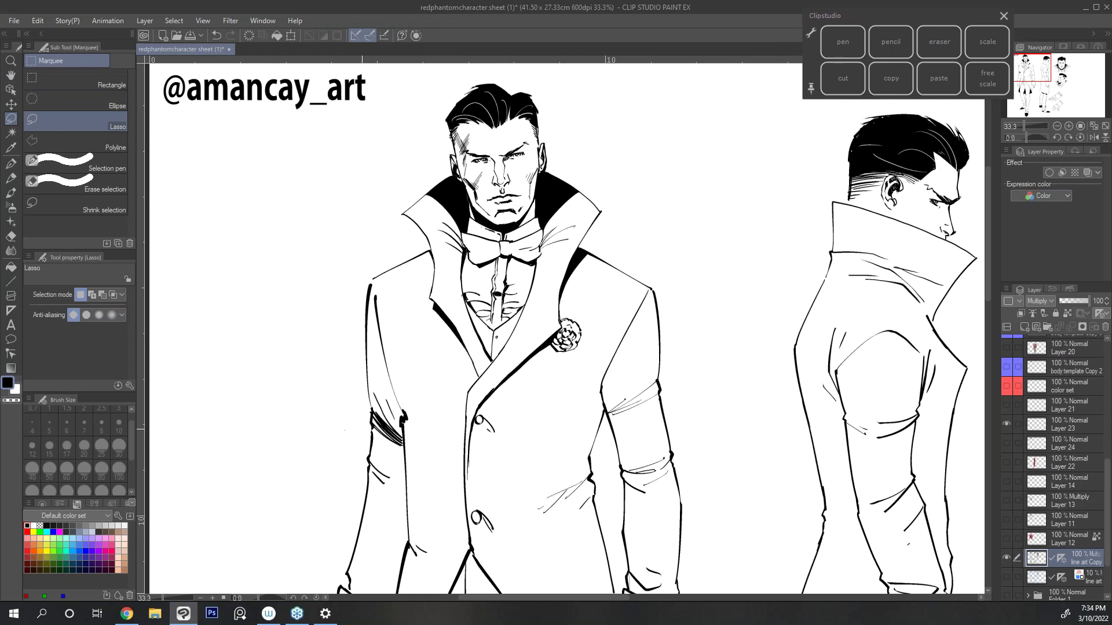
pyautogui.press('h')
pyautogui.moveTo(344, 429)
pyautogui.mouseDown()
pyautogui.moveTo(449, 436)
pyautogui.moveTo(444, 446)
pyautogui.mouseUp()
pyautogui.scroll(3, 1105, 456)
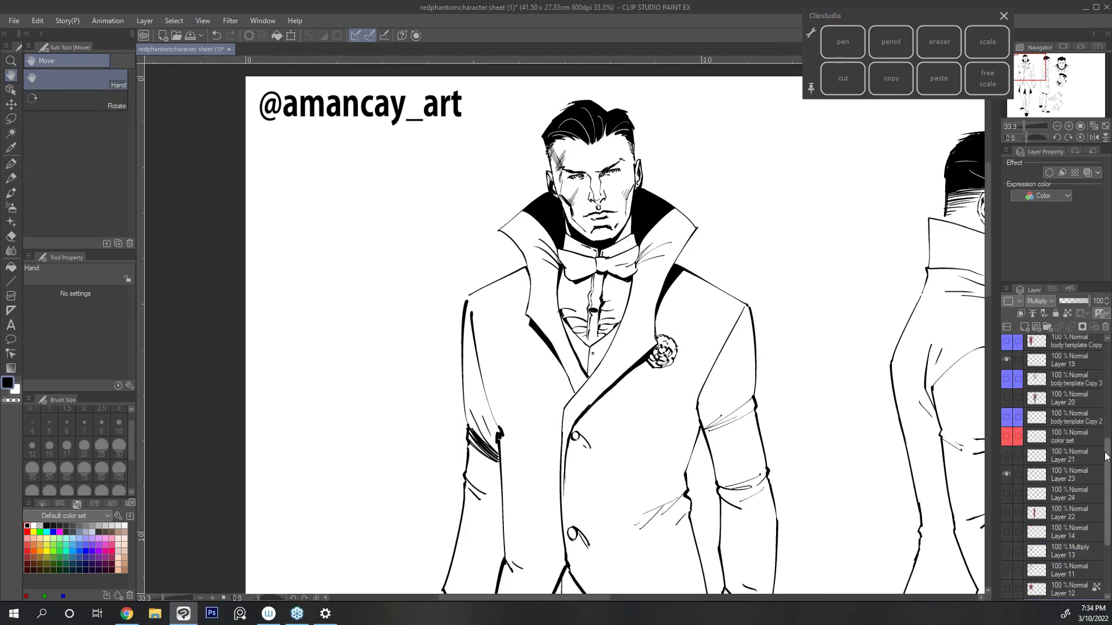
pyautogui.click(1006, 397)
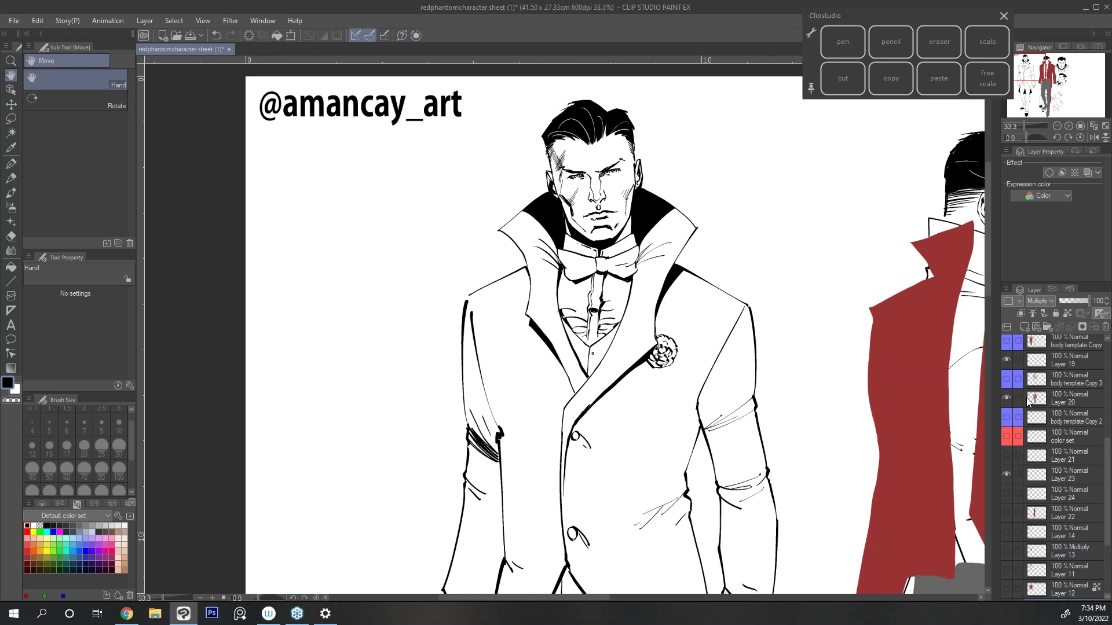
pyautogui.click(1007, 397)
pyautogui.scroll(-5, 1105, 452)
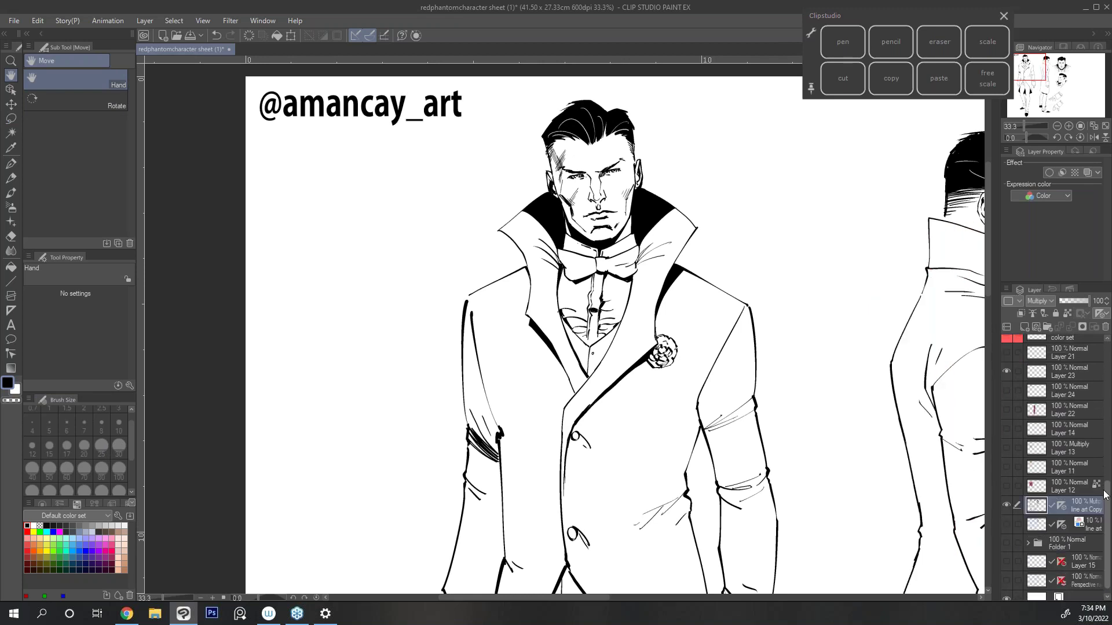
pyautogui.click(1007, 468)
pyautogui.click(1006, 468)
pyautogui.click(1006, 428)
pyautogui.click(1006, 428)
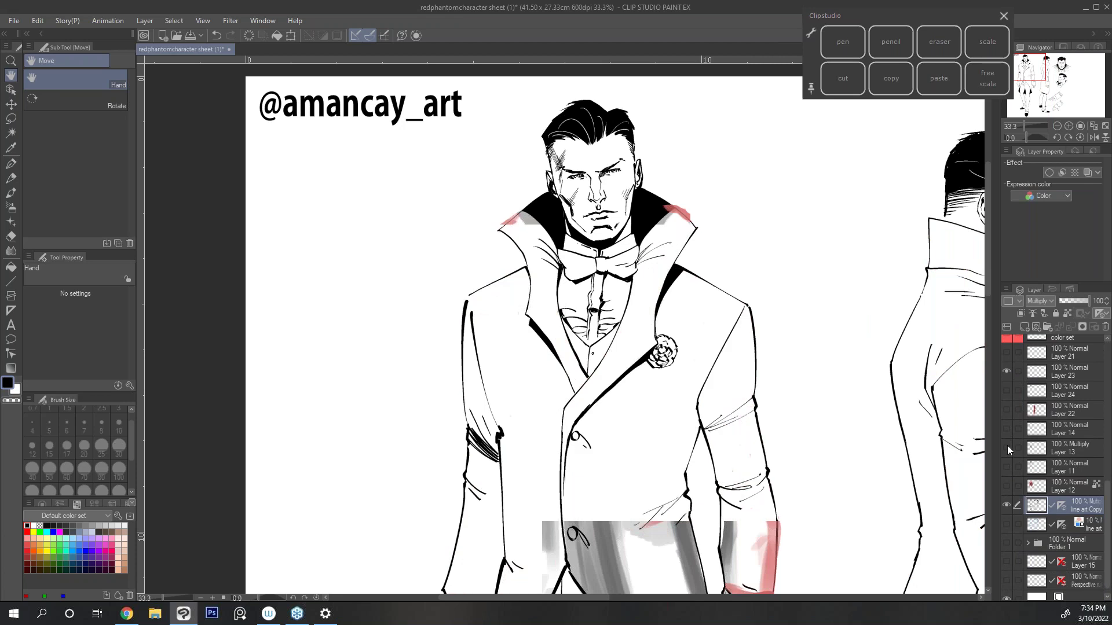
# Step: Show Layer 21, sample the coat's red from Layer 22, then hide Layer 22 again
pyautogui.click(1006, 353)
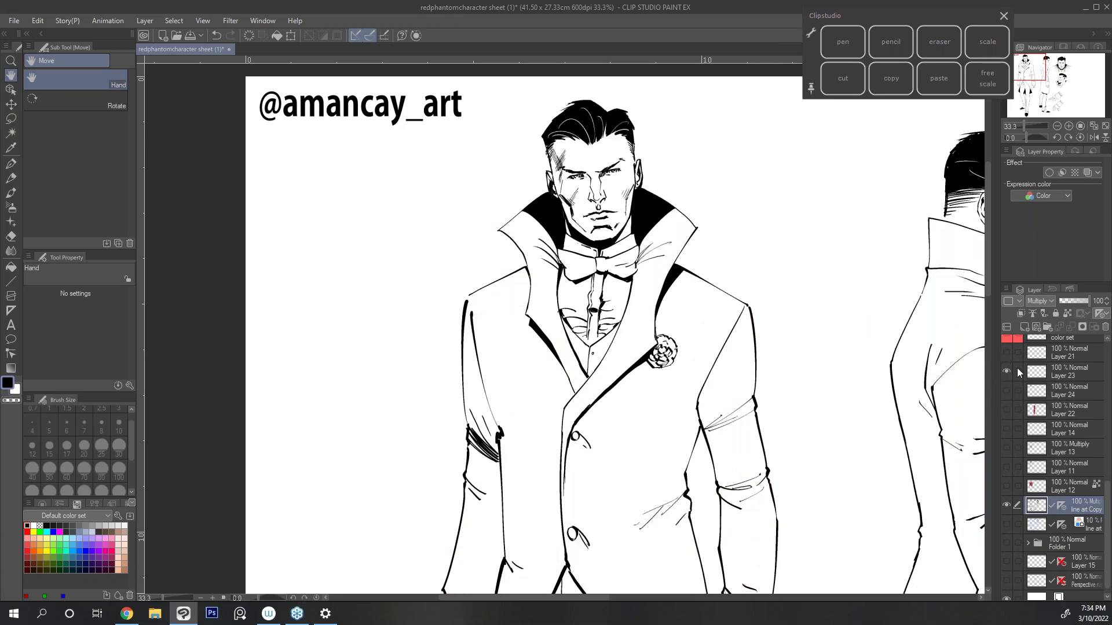
pyautogui.click(1006, 410)
pyautogui.keyDown('alt'); pyautogui.click(955, 298); pyautogui.keyUp('alt')
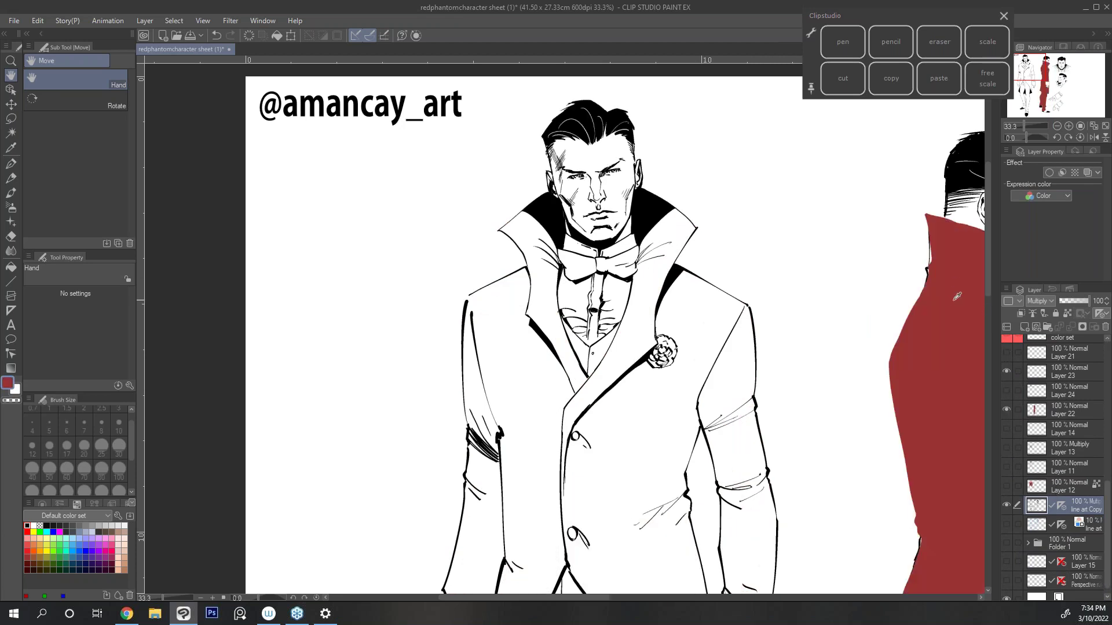
pyautogui.click(1006, 410)
# Step: Add new raster Layer 25 above the line art layer and make it the working layer
pyautogui.press('m')
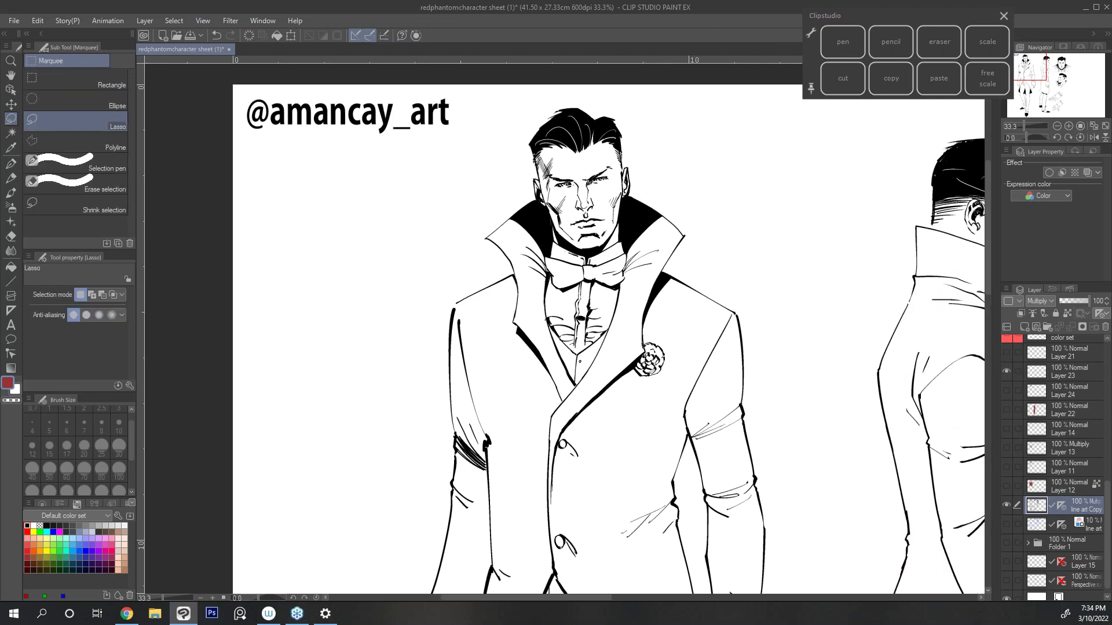
pyautogui.click(1098, 527)
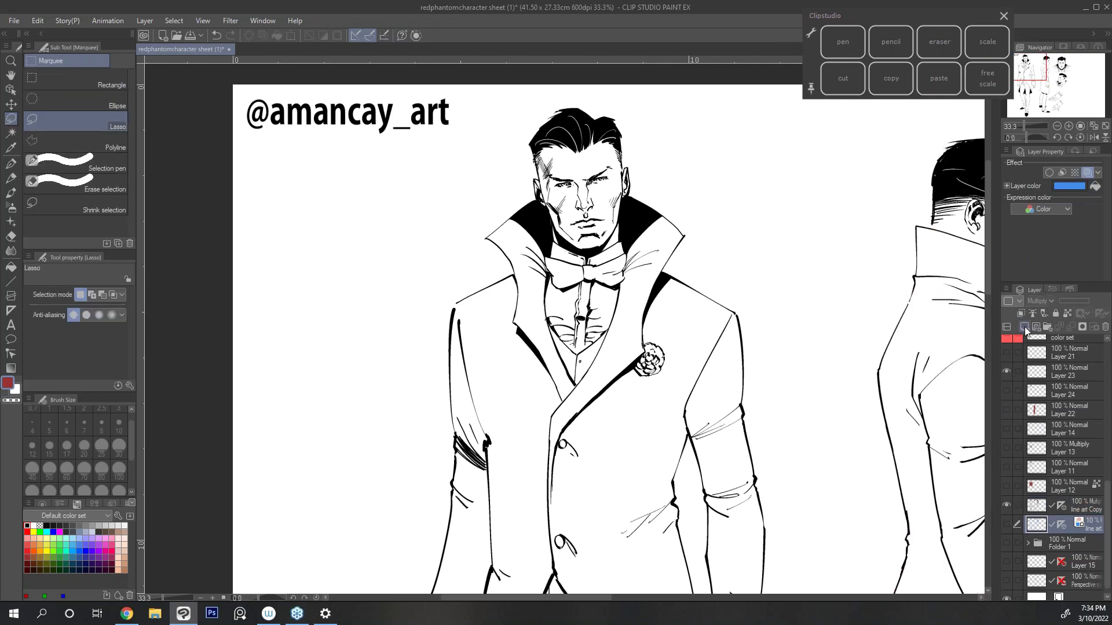
pyautogui.click(1025, 330)
pyautogui.click(1081, 509)
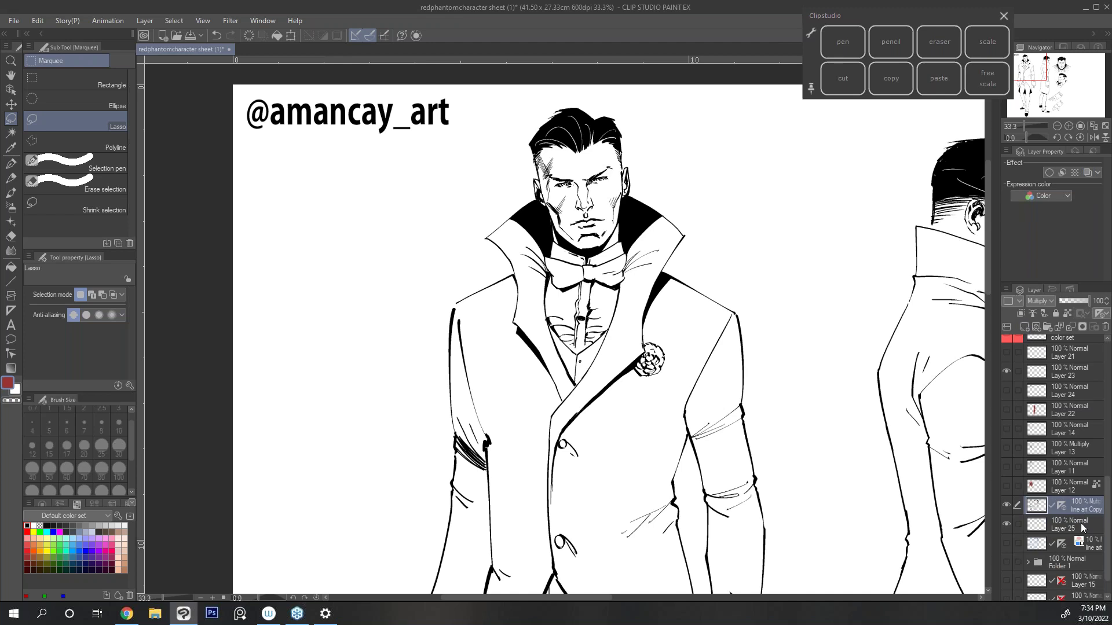
pyautogui.click(1084, 526)
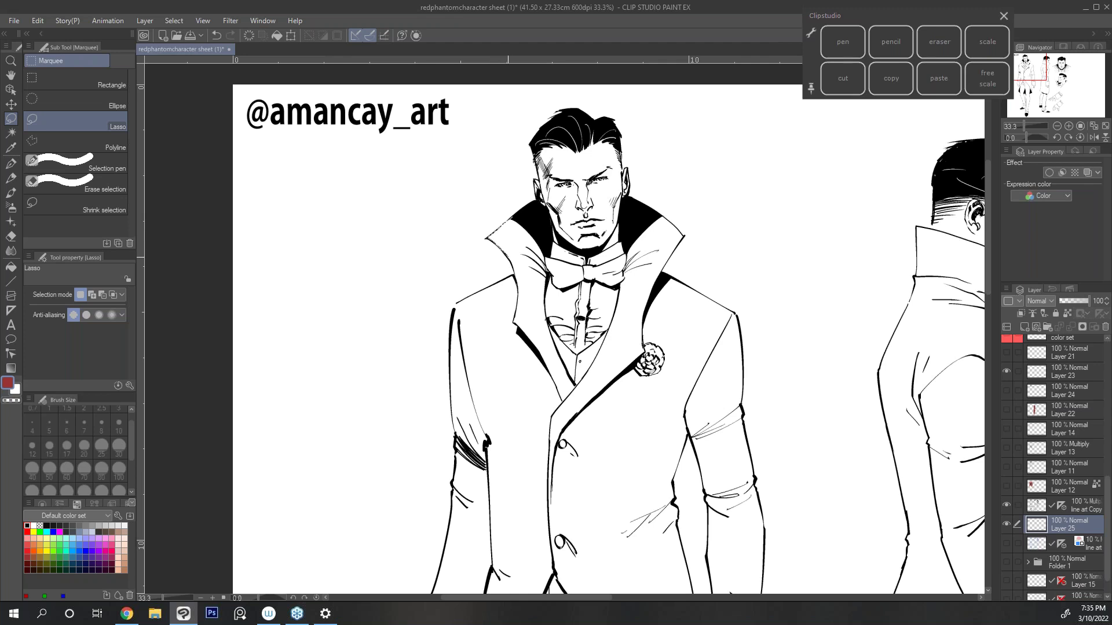
# Step: Lasso the left lapel and fill it with red
pyautogui.moveTo(514, 322)
pyautogui.mouseDown()
pyautogui.moveTo(536, 346)
pyautogui.moveTo(544, 313)
pyautogui.mouseUp()
pyautogui.moveTo(546, 267)
pyautogui.mouseDown()
pyautogui.moveTo(535, 219)
pyautogui.moveTo(542, 345)
pyautogui.mouseUp()
pyautogui.hotkey('alt', 'BackSpace')
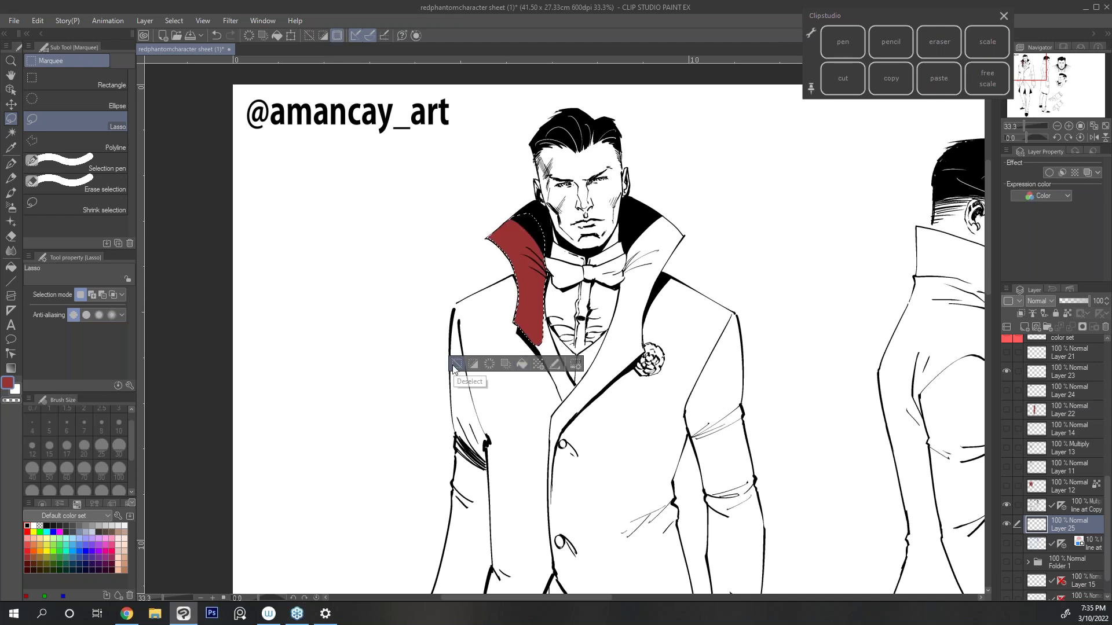
pyautogui.hotkey('ctrl', 'd')
pyautogui.click(1068, 125)
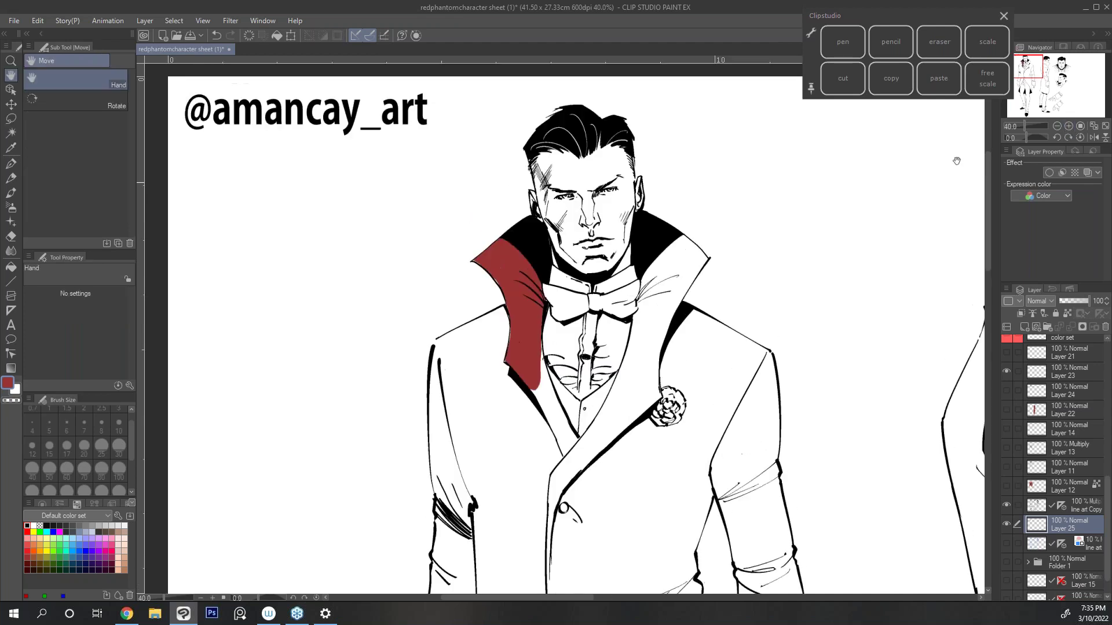
# Step: Draw red G-pen lines along the upper collar and the left and right collar edges
pyautogui.click(843, 42)
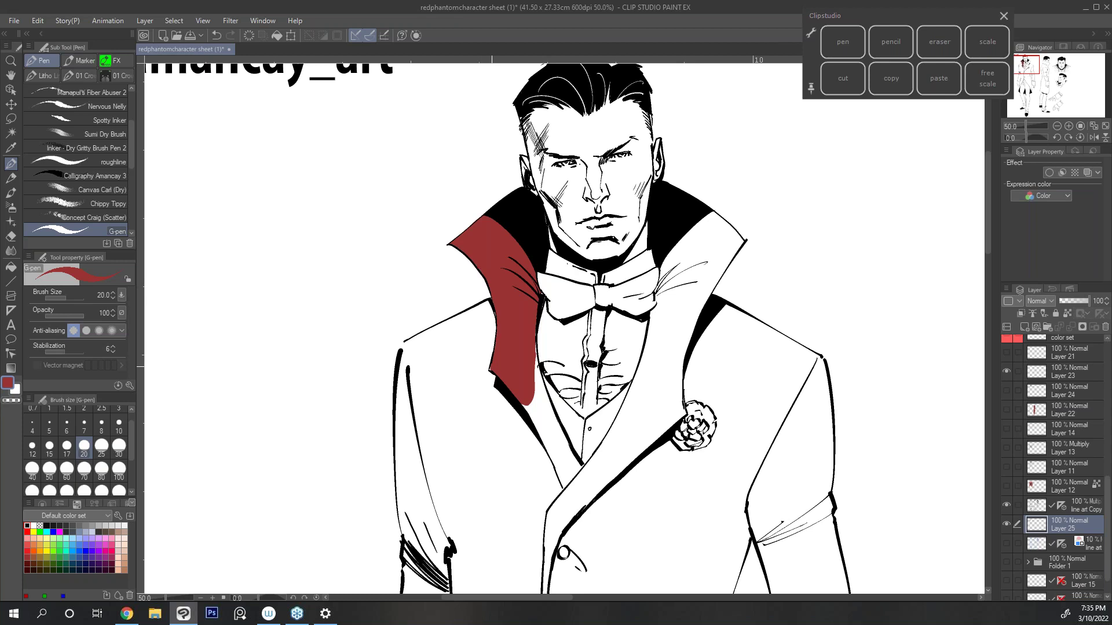
pyautogui.click(1094, 137)
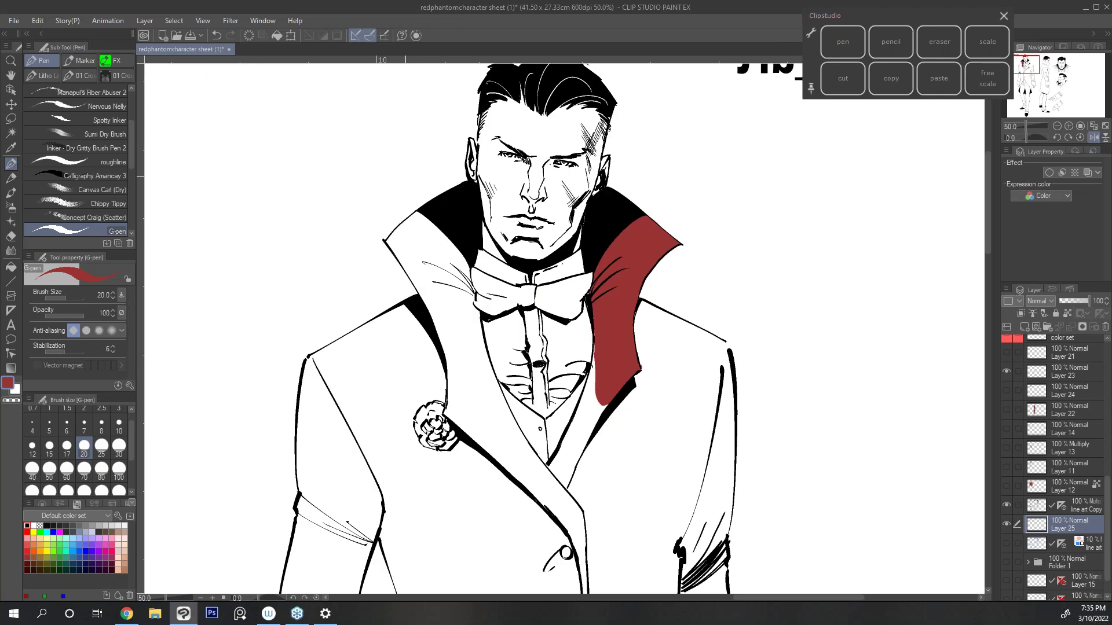
pyautogui.moveTo(400, 226); pyautogui.dragTo(418, 211)
pyautogui.moveTo(389, 247)
pyautogui.mouseDown()
pyautogui.moveTo(440, 338)
pyautogui.moveTo(447, 414)
pyautogui.mouseUp()
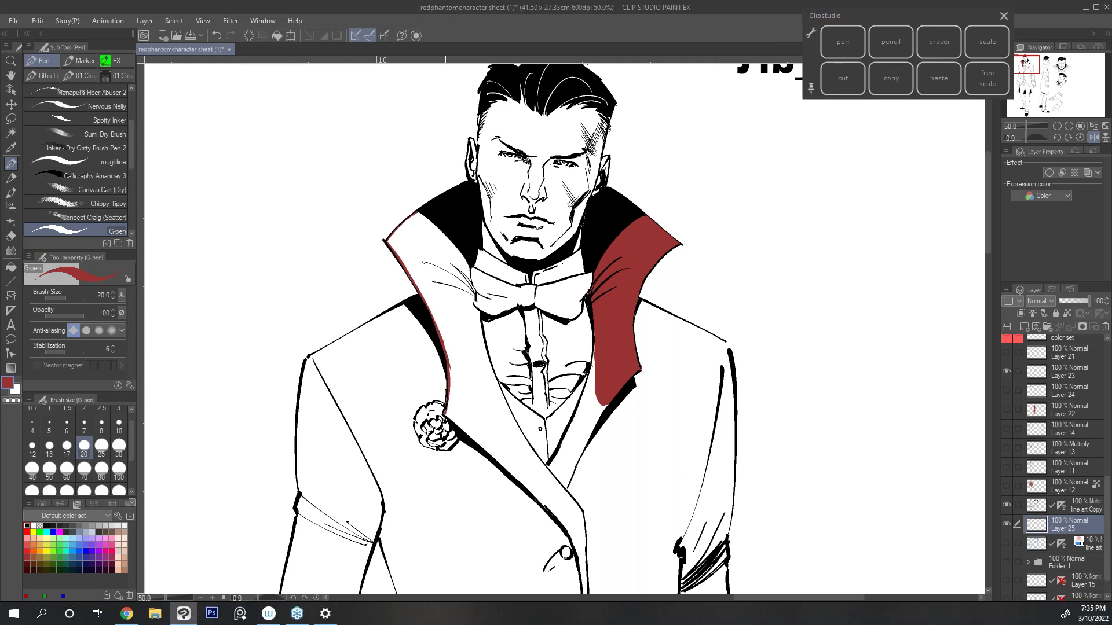
pyautogui.press('h')
pyautogui.press('space')
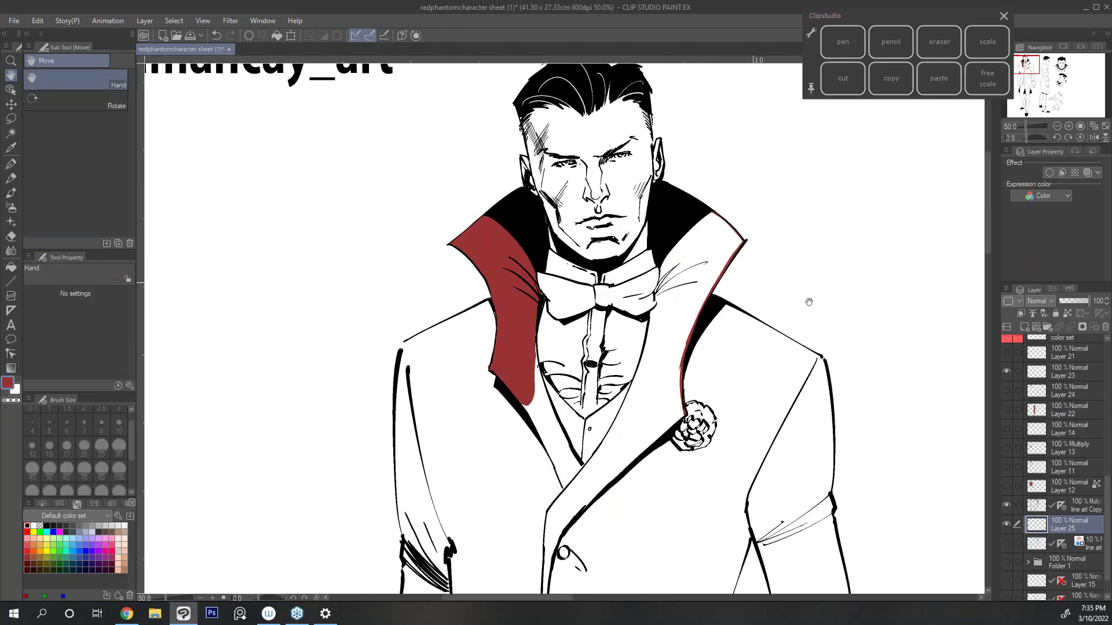
pyautogui.moveTo(809, 302); pyautogui.dragTo(751, 203)
pyautogui.press('p')
pyautogui.moveTo(623, 313); pyautogui.dragTo(496, 447)
# Step: Outline the lapel and inner right collar in red and bucket-fill them dark red
pyautogui.moveTo(499, 401); pyautogui.dragTo(485, 515)
pyautogui.moveTo(491, 467); pyautogui.dragTo(483, 547)
pyautogui.moveTo(469, 311)
pyautogui.mouseDown()
pyautogui.moveTo(508, 393)
pyautogui.moveTo(495, 407)
pyautogui.mouseUp()
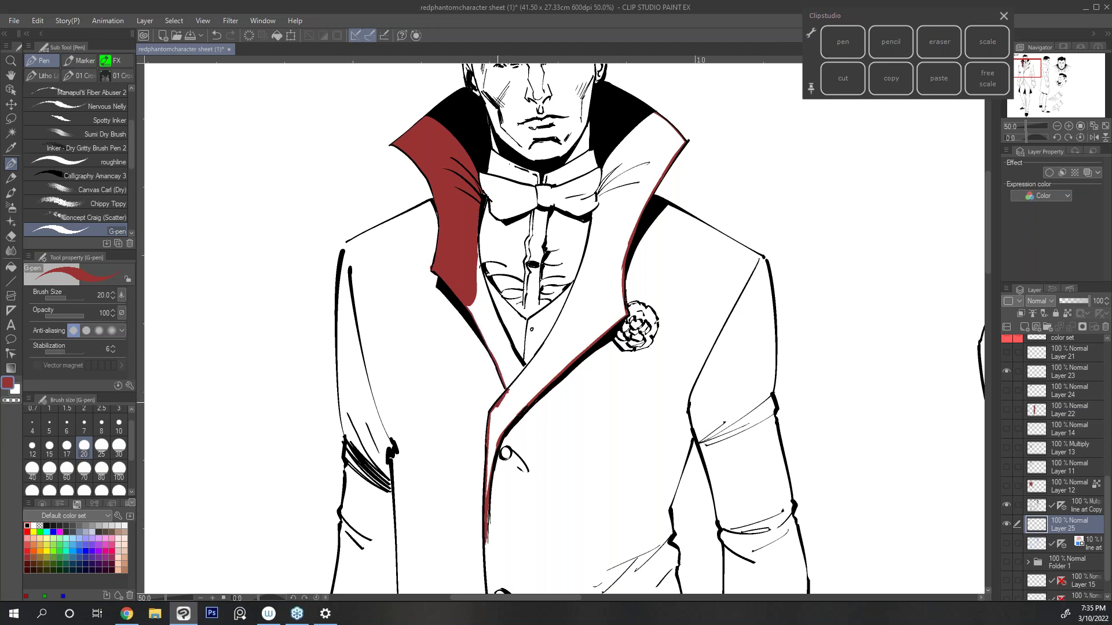
pyautogui.moveTo(476, 241); pyautogui.dragTo(513, 350)
pyautogui.moveTo(602, 174)
pyautogui.mouseDown()
pyautogui.moveTo(567, 302)
pyautogui.moveTo(518, 381)
pyautogui.mouseUp()
pyautogui.moveTo(578, 274); pyautogui.dragTo(522, 373)
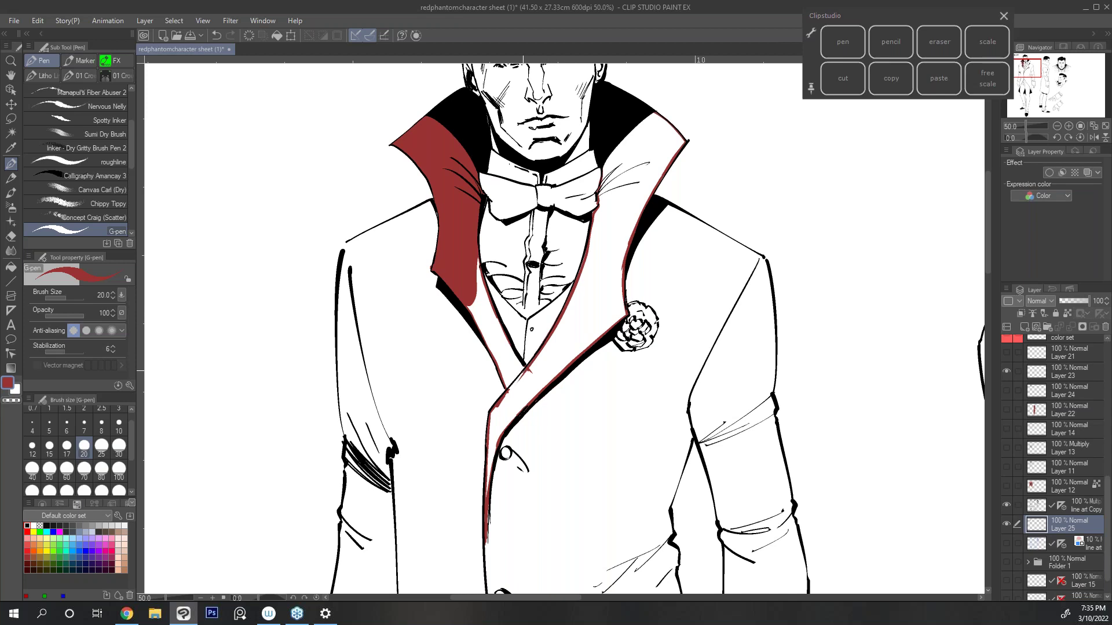
pyautogui.moveTo(601, 205); pyautogui.dragTo(599, 191)
pyautogui.click(11, 266)
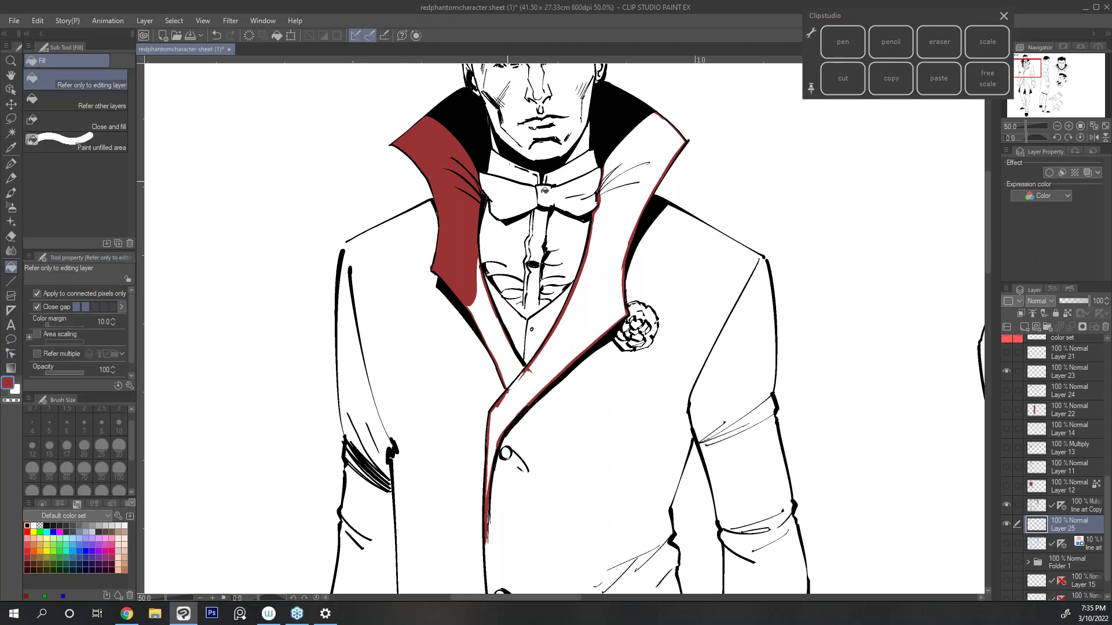
pyautogui.click(603, 292)
# Step: Outline the bow tie's top and lower edges in red
pyautogui.press('space')
pyautogui.moveTo(608, 276); pyautogui.dragTo(579, 373)
pyautogui.moveTo(676, 256); pyautogui.dragTo(649, 307)
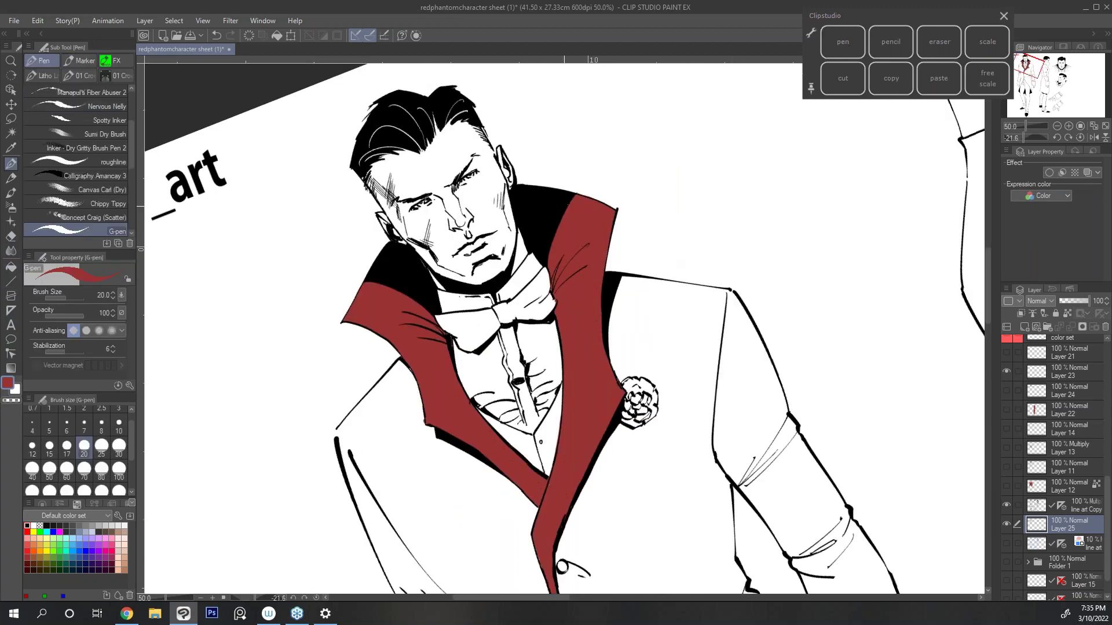
pyautogui.moveTo(546, 269)
pyautogui.mouseDown()
pyautogui.moveTo(509, 304)
pyautogui.moveTo(436, 312)
pyautogui.mouseUp()
pyautogui.moveTo(555, 301)
pyautogui.mouseDown()
pyautogui.moveTo(471, 351)
pyautogui.moveTo(519, 314)
pyautogui.mouseUp()
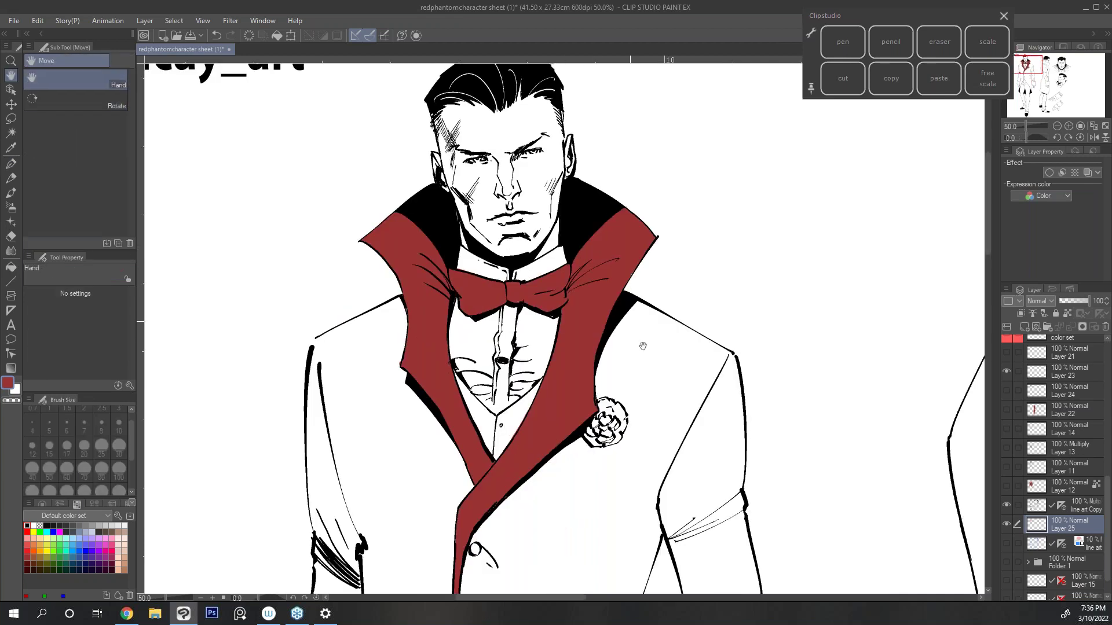
# Step: Lasso the face and fill it with a light pink skin tone, after trying tan
pyautogui.moveTo(521, 290); pyautogui.dragTo(579, 326)
pyautogui.click(118, 545)
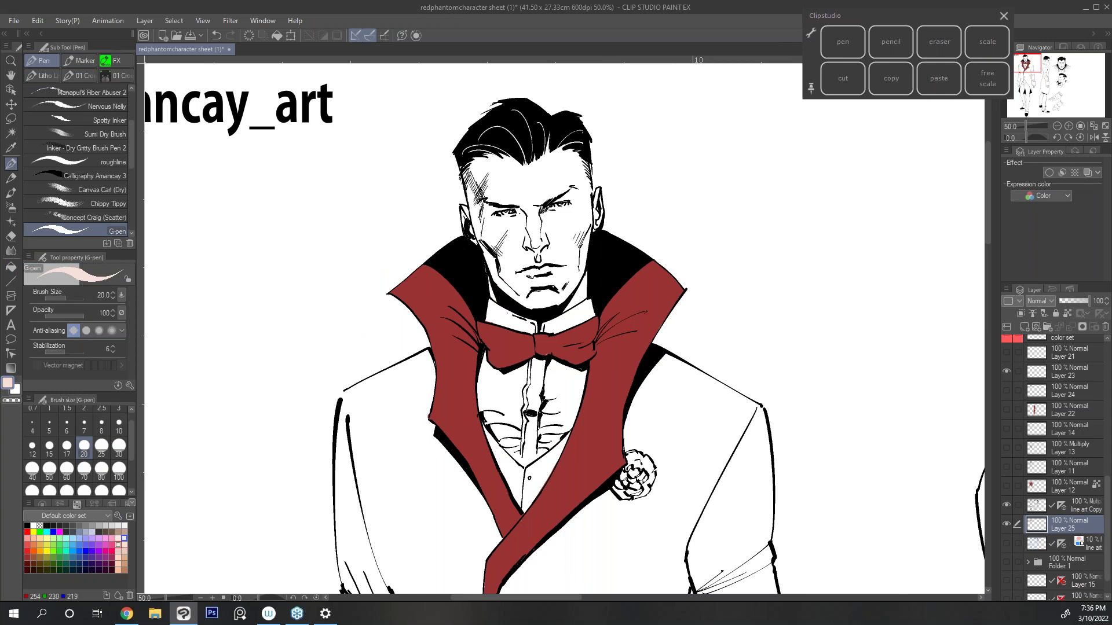
pyautogui.click(11, 119)
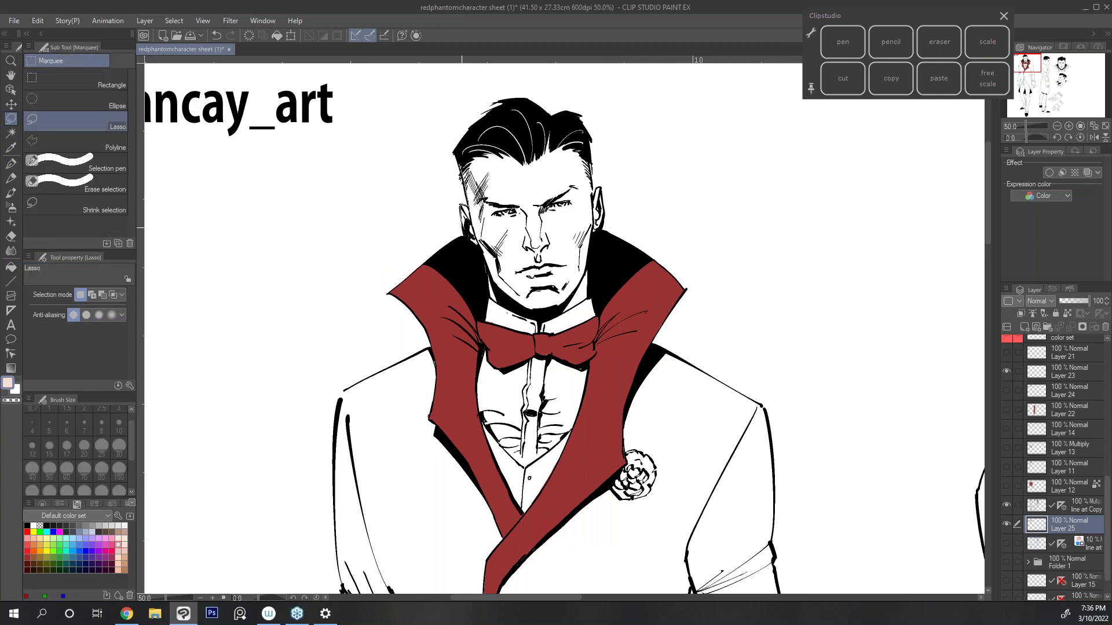
pyautogui.moveTo(488, 296)
pyautogui.mouseDown()
pyautogui.moveTo(561, 312)
pyautogui.moveTo(598, 230)
pyautogui.mouseUp()
pyautogui.moveTo(593, 188)
pyautogui.mouseDown()
pyautogui.moveTo(582, 119)
pyautogui.moveTo(520, 100)
pyautogui.moveTo(465, 130)
pyautogui.moveTo(461, 157)
pyautogui.mouseUp()
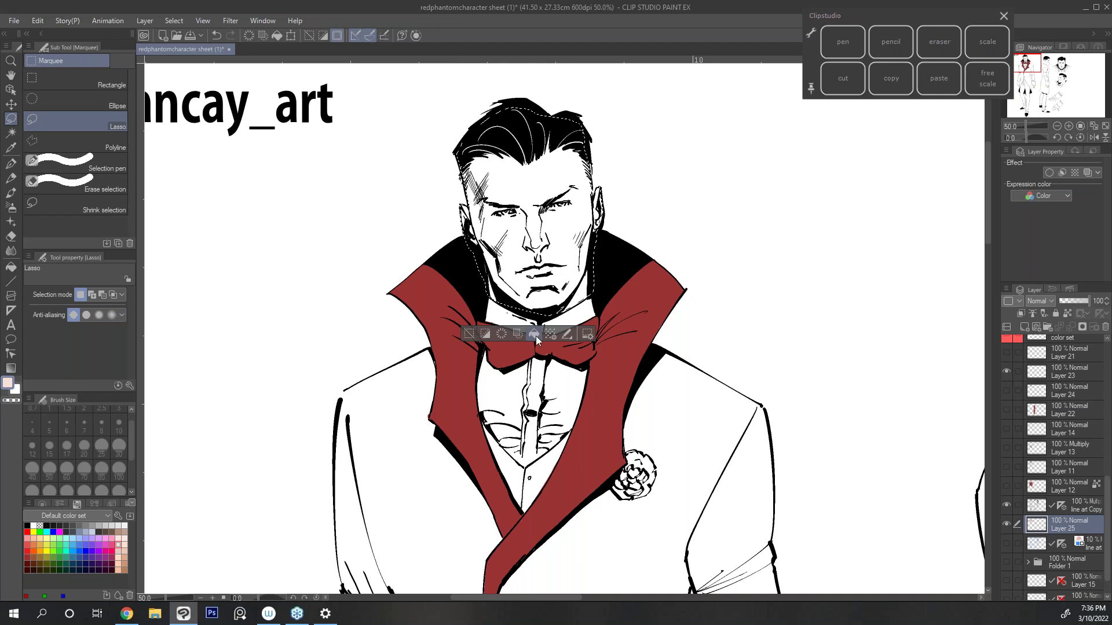
pyautogui.click(535, 337)
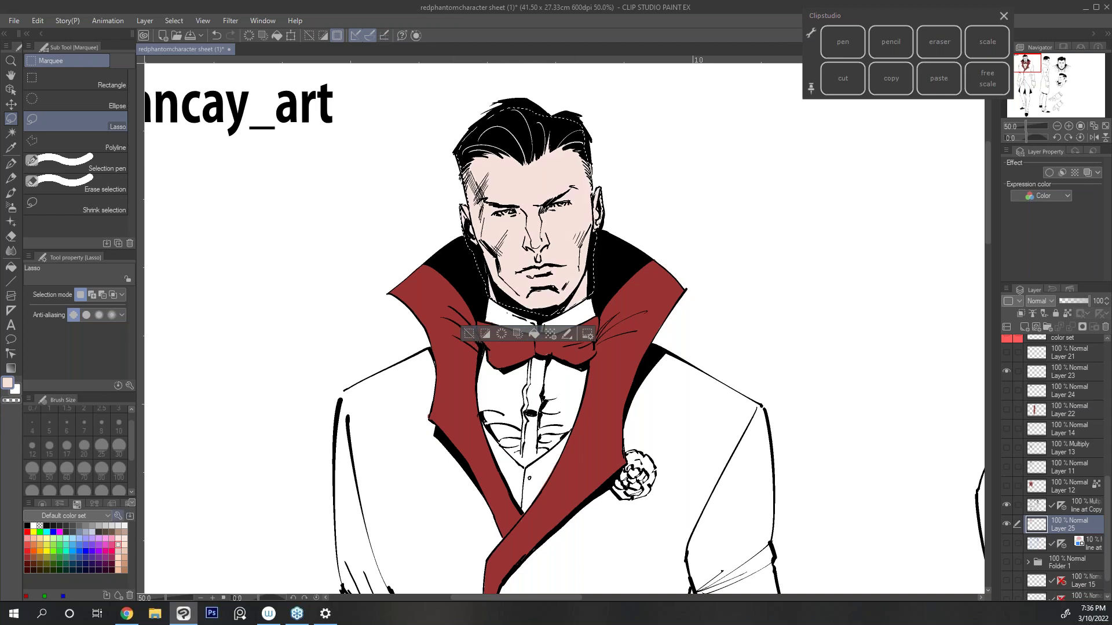
pyautogui.click(124, 558)
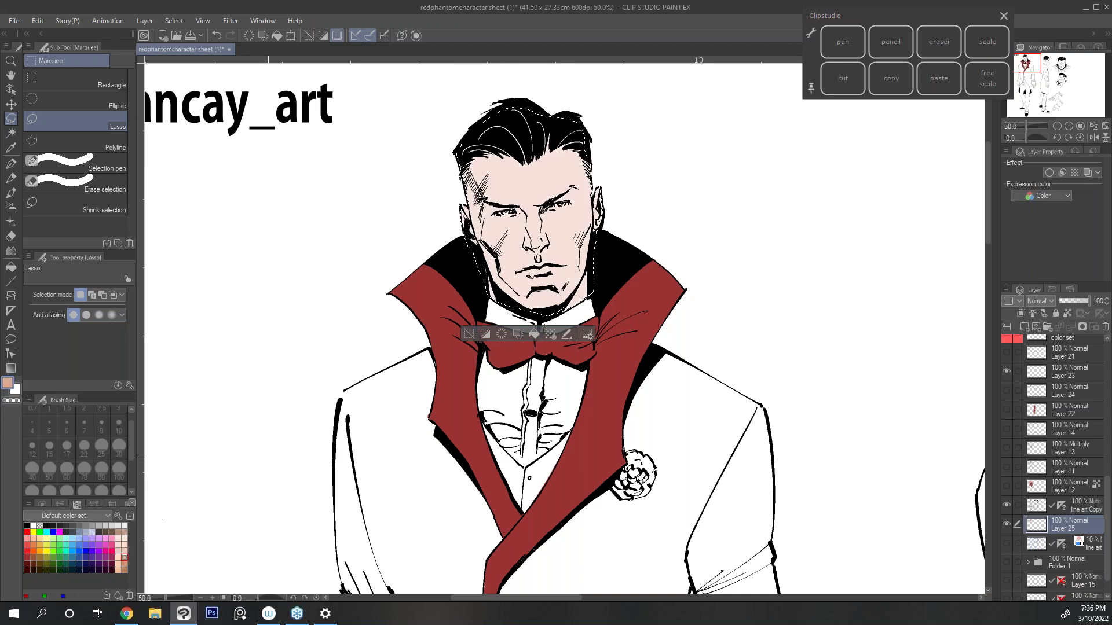
pyautogui.click(533, 339)
pyautogui.click(124, 551)
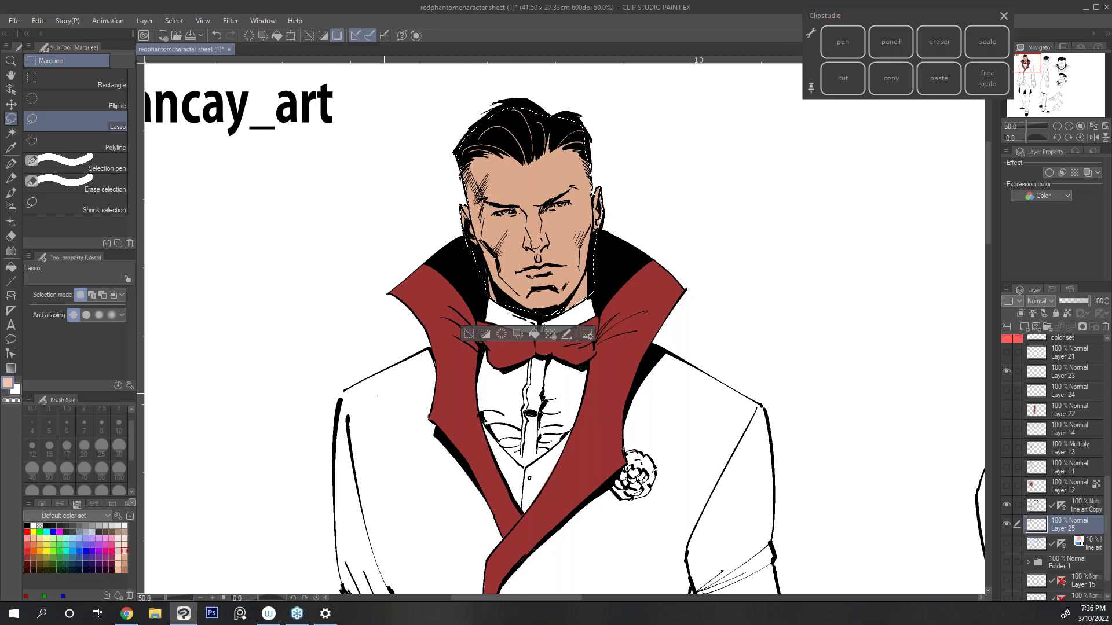
pyautogui.click(533, 334)
pyautogui.hotkey('ctrl', 'd')
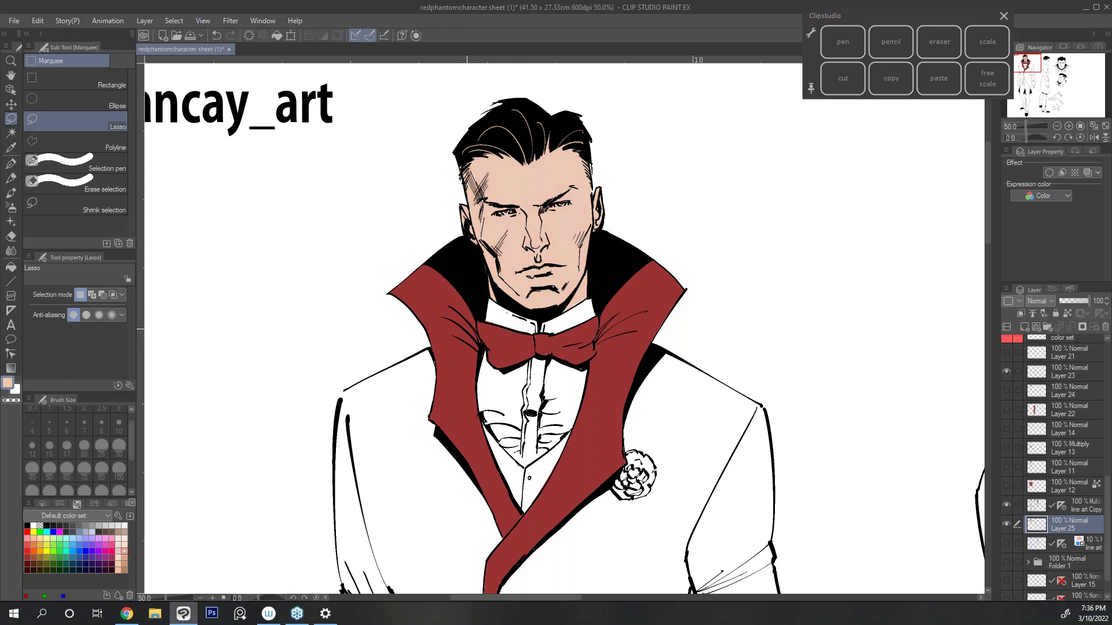
# Step: Sample the jacket's dark red, then lasso the vest under the left lapel and fill it
pyautogui.press('space')
pyautogui.moveTo(659, 331); pyautogui.dragTo(642, 330)
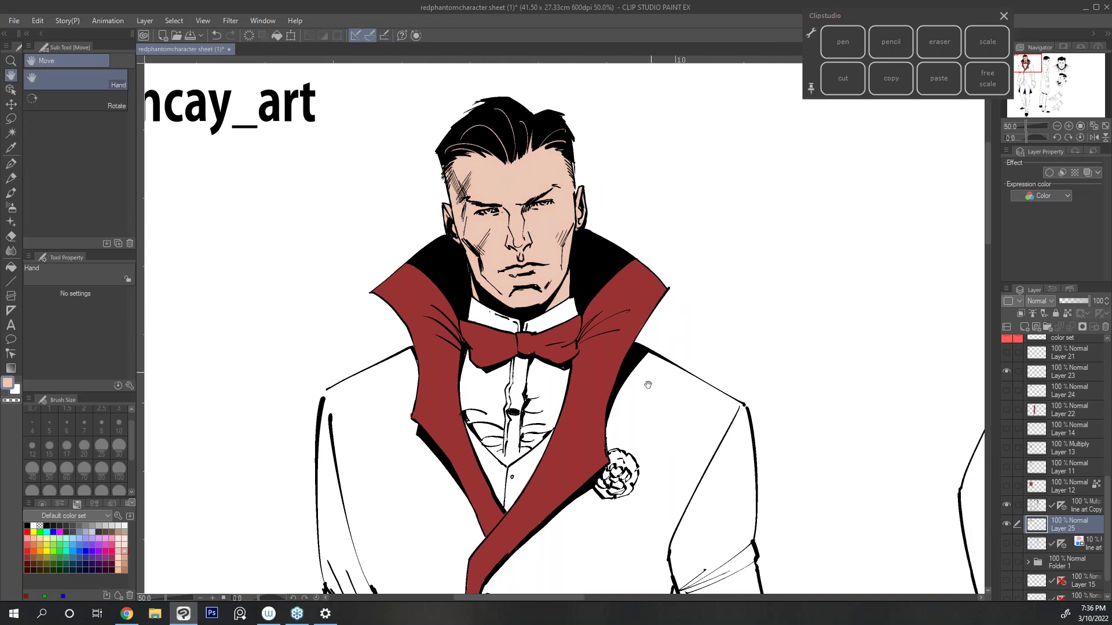
pyautogui.moveTo(648, 386); pyautogui.dragTo(645, 332)
pyautogui.moveTo(651, 390); pyautogui.dragTo(650, 365)
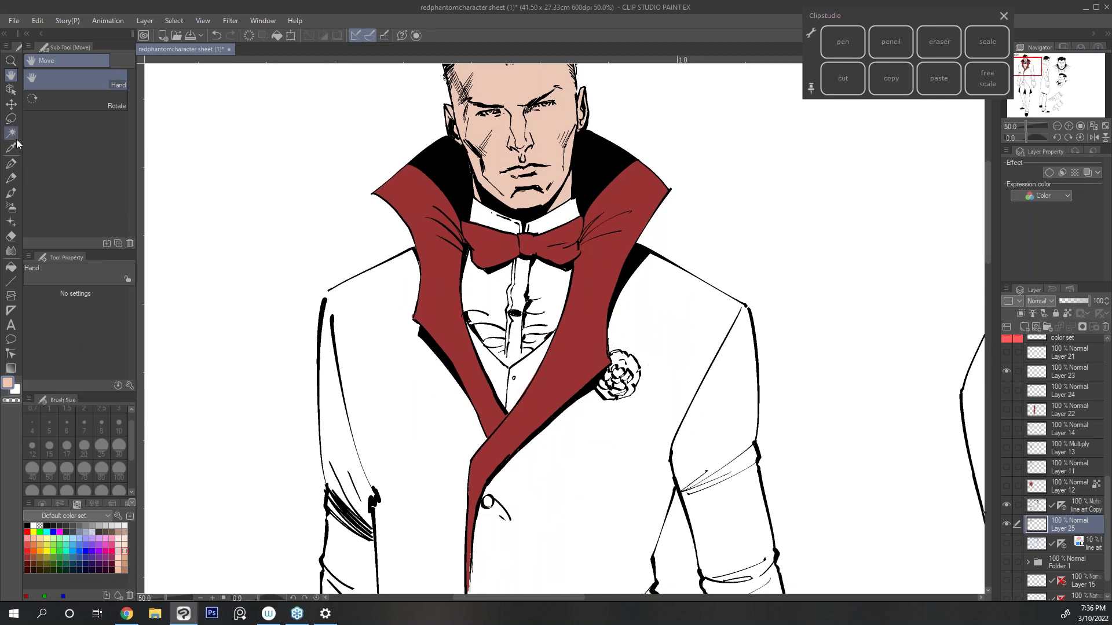
pyautogui.keyDown('alt'); pyautogui.click(554, 269); pyautogui.keyUp('alt')
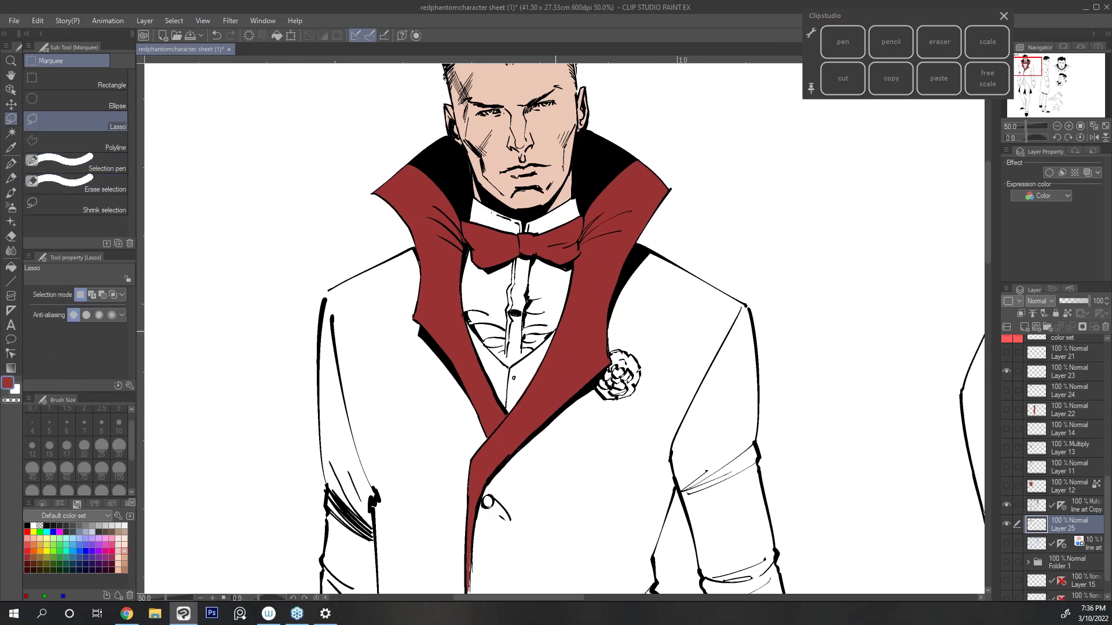
pyautogui.moveTo(463, 318)
pyautogui.mouseDown()
pyautogui.moveTo(530, 403)
pyautogui.moveTo(573, 324)
pyautogui.mouseUp()
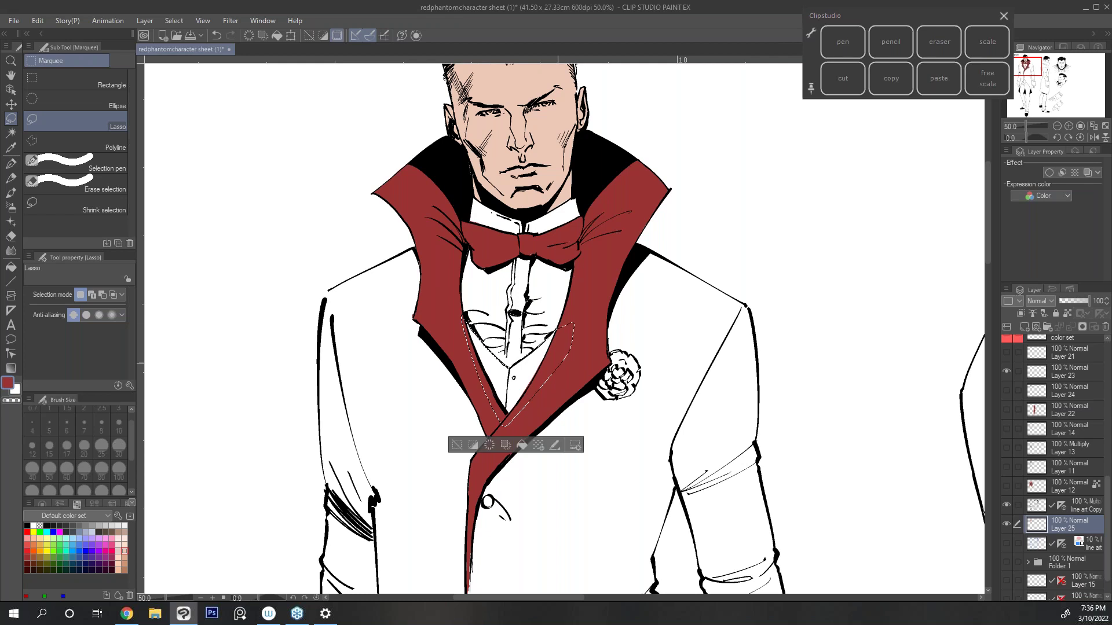
pyautogui.click(520, 446)
pyautogui.hotkey('ctrl', 'd')
pyautogui.moveTo(694, 283)
pyautogui.mouseDown()
pyautogui.moveTo(678, 348)
pyautogui.moveTo(683, 278)
pyautogui.moveTo(654, 364)
pyautogui.mouseUp()
pyautogui.press('m')
pyautogui.press('h')
pyautogui.scroll(-1, 1106, 505)
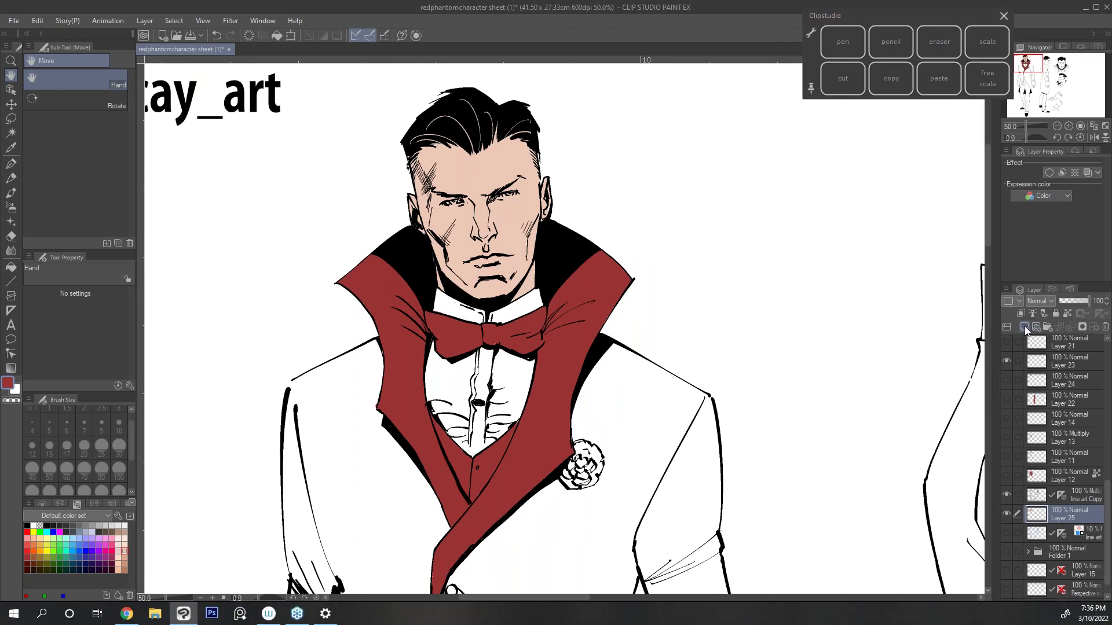
# Step: Add a new Layer 26 and pick a light grey shading colour
pyautogui.click(1025, 328)
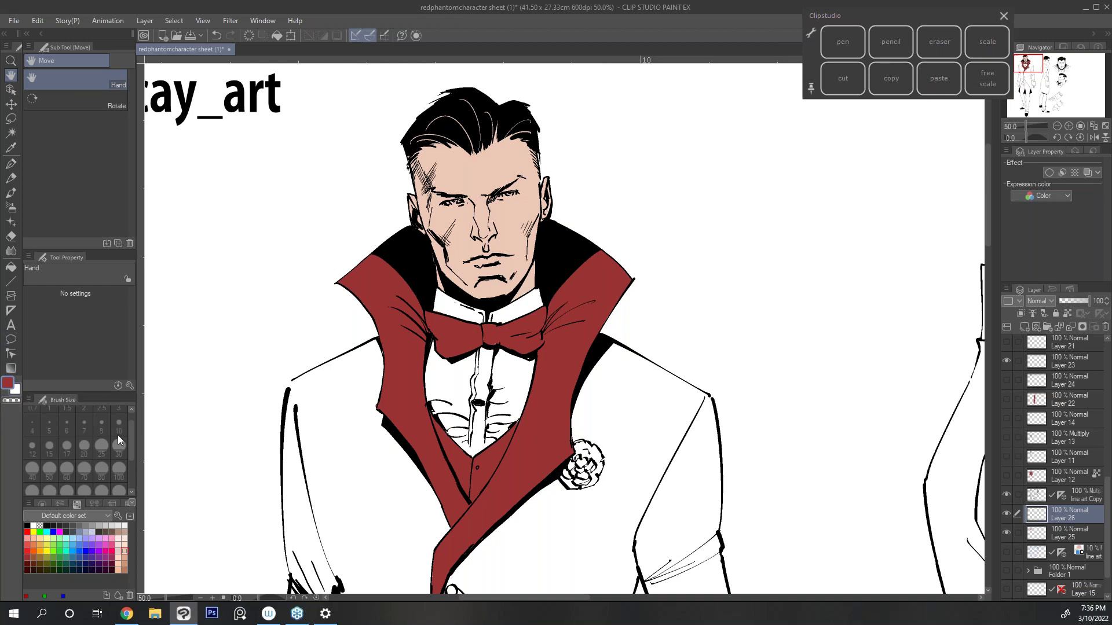
pyautogui.click(92, 526)
pyautogui.click(99, 526)
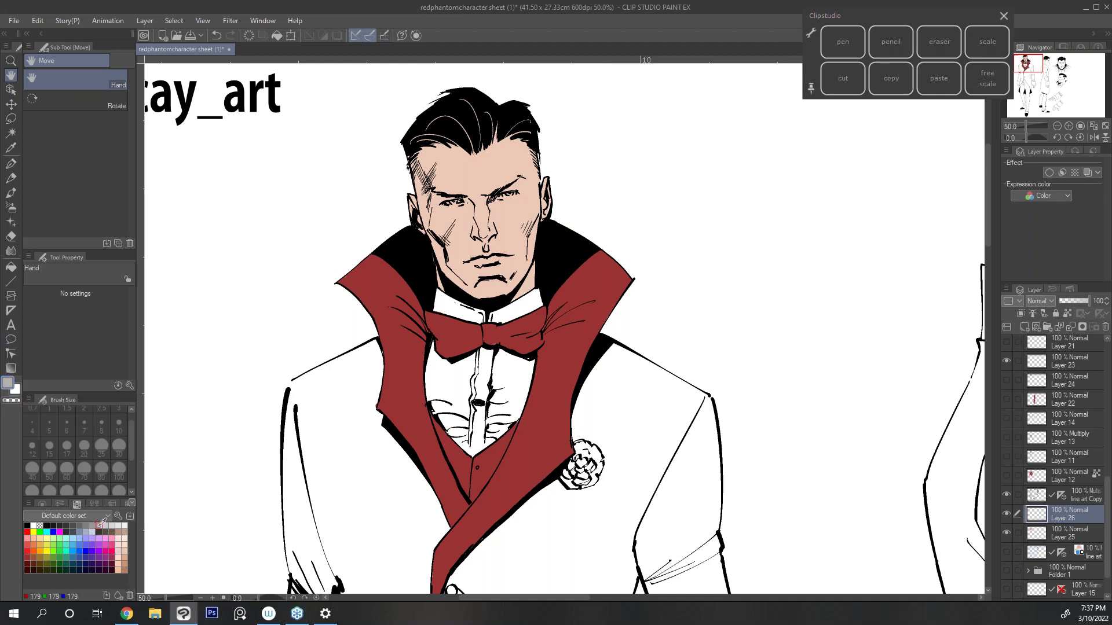
pyautogui.click(12, 164)
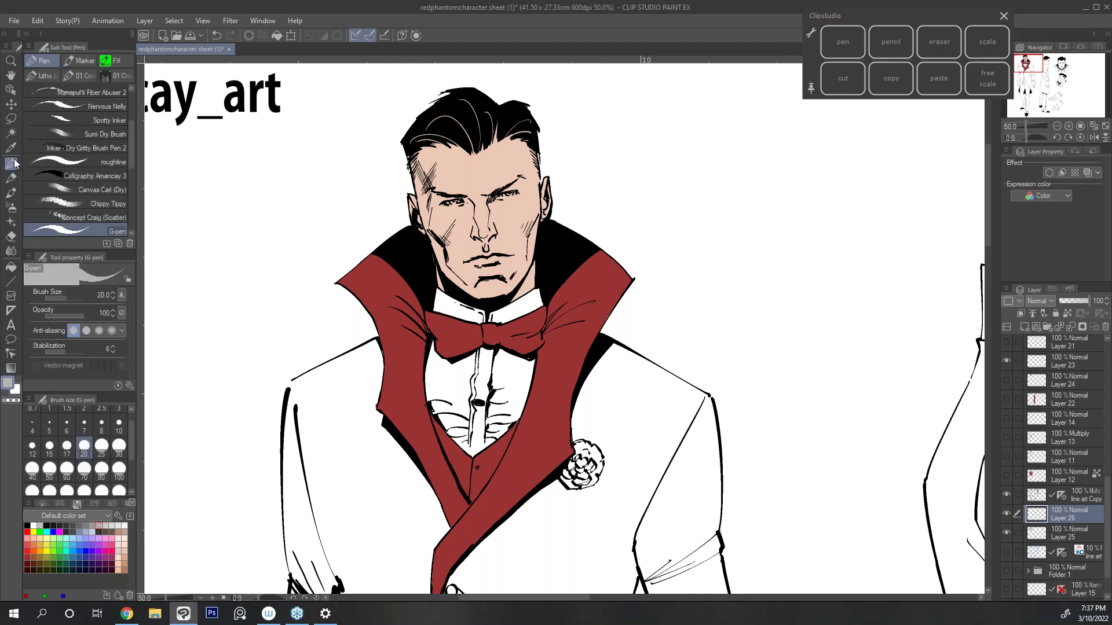
pyautogui.click(11, 119)
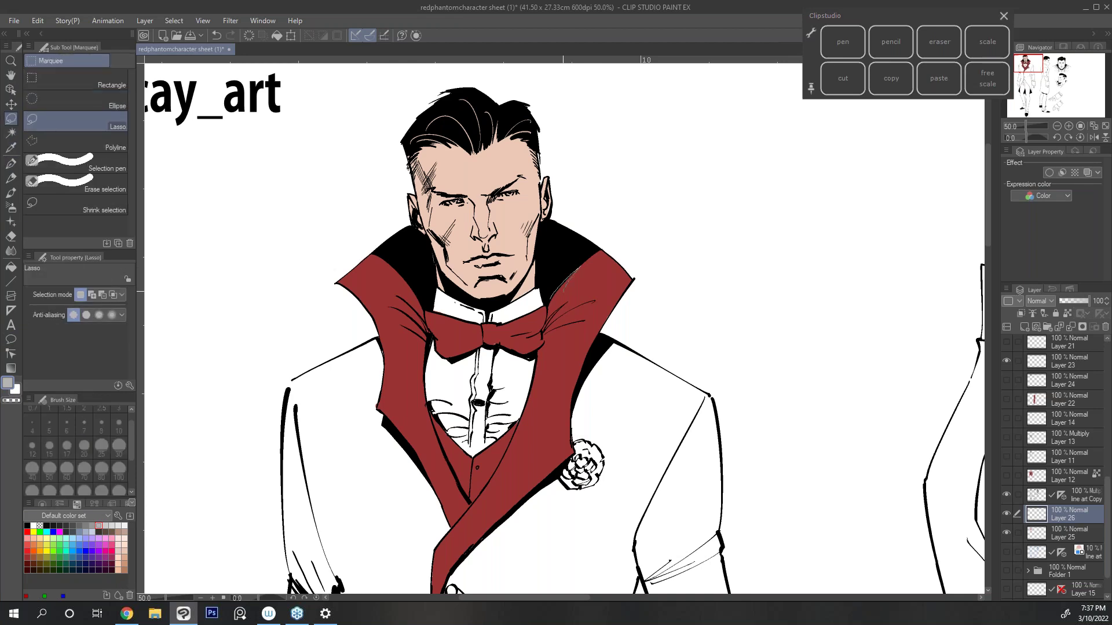
# Step: Fill a grey shadow strip along the right collar and lapel
pyautogui.moveTo(562, 298); pyautogui.dragTo(577, 306)
pyautogui.moveTo(575, 329); pyautogui.dragTo(571, 347)
pyautogui.moveTo(555, 381)
pyautogui.mouseDown()
pyautogui.moveTo(501, 461)
pyautogui.moveTo(536, 361)
pyautogui.mouseUp()
pyautogui.moveTo(546, 307); pyautogui.dragTo(500, 466)
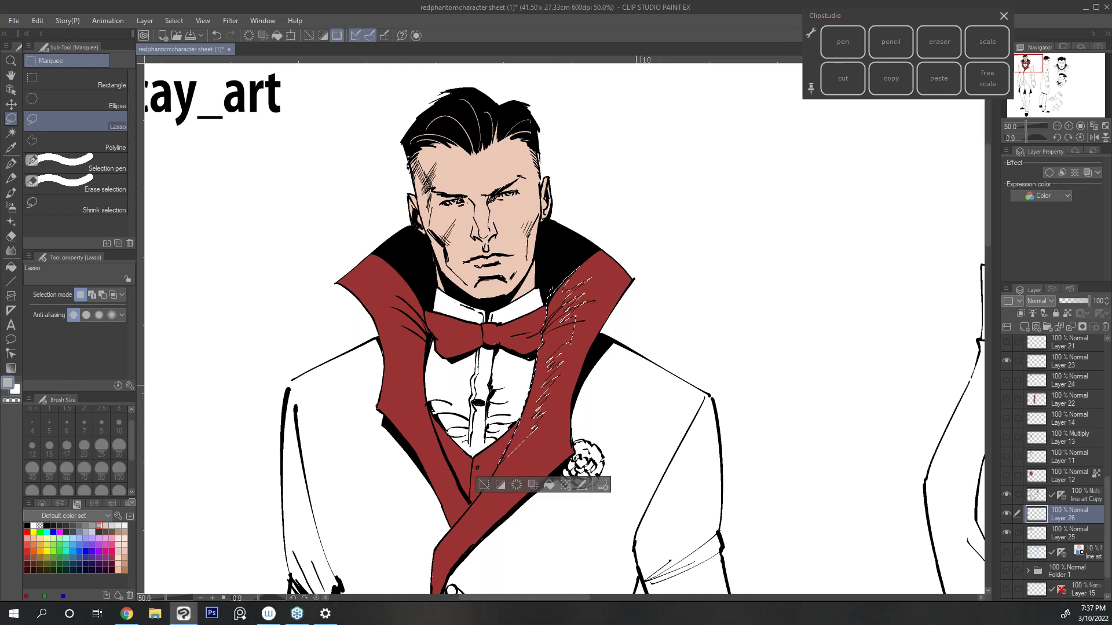
pyautogui.press('h')
pyautogui.moveTo(549, 492); pyautogui.dragTo(560, 394)
pyautogui.click(561, 387)
pyautogui.hotkey('ctrl', 'd')
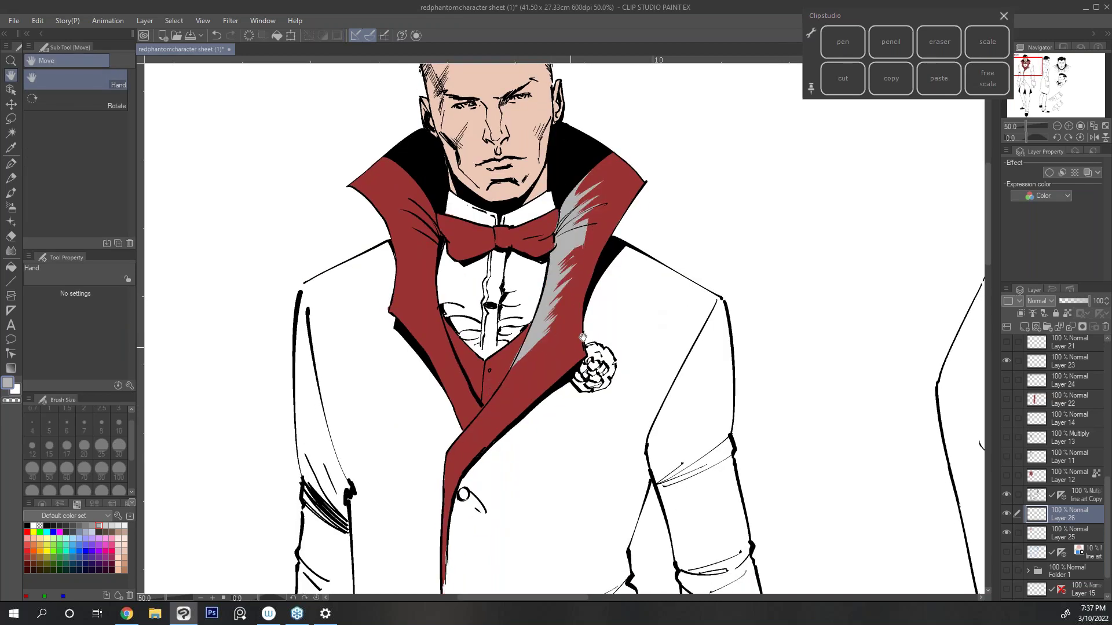
# Step: Shade the left collar edge with grey
pyautogui.click(10, 119)
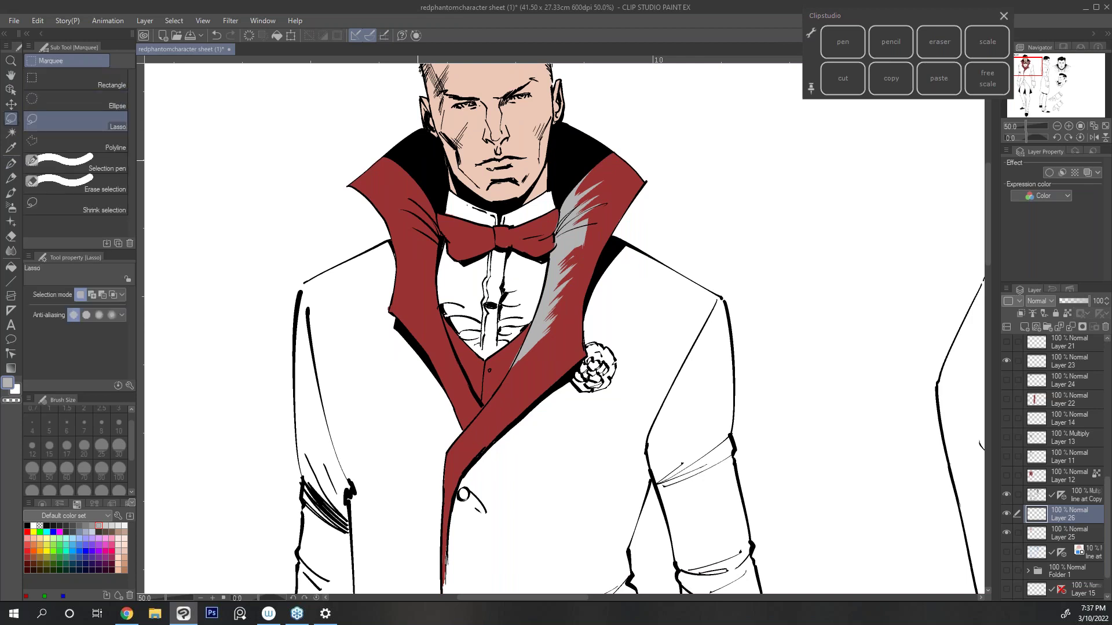
pyautogui.moveTo(424, 191)
pyautogui.mouseDown()
pyautogui.moveTo(404, 174)
pyautogui.moveTo(420, 219)
pyautogui.mouseUp()
pyautogui.moveTo(446, 336)
pyautogui.mouseDown()
pyautogui.moveTo(455, 352)
pyautogui.moveTo(437, 200)
pyautogui.mouseUp()
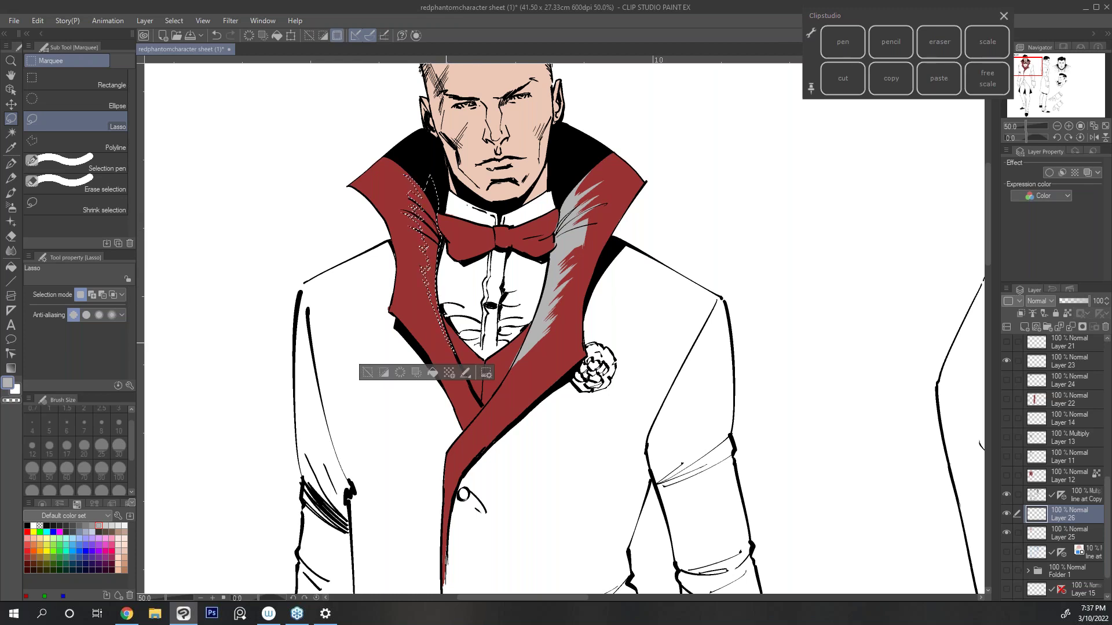
pyautogui.hotkey('alt', 'Delete')
pyautogui.hotkey('ctrl', 'd')
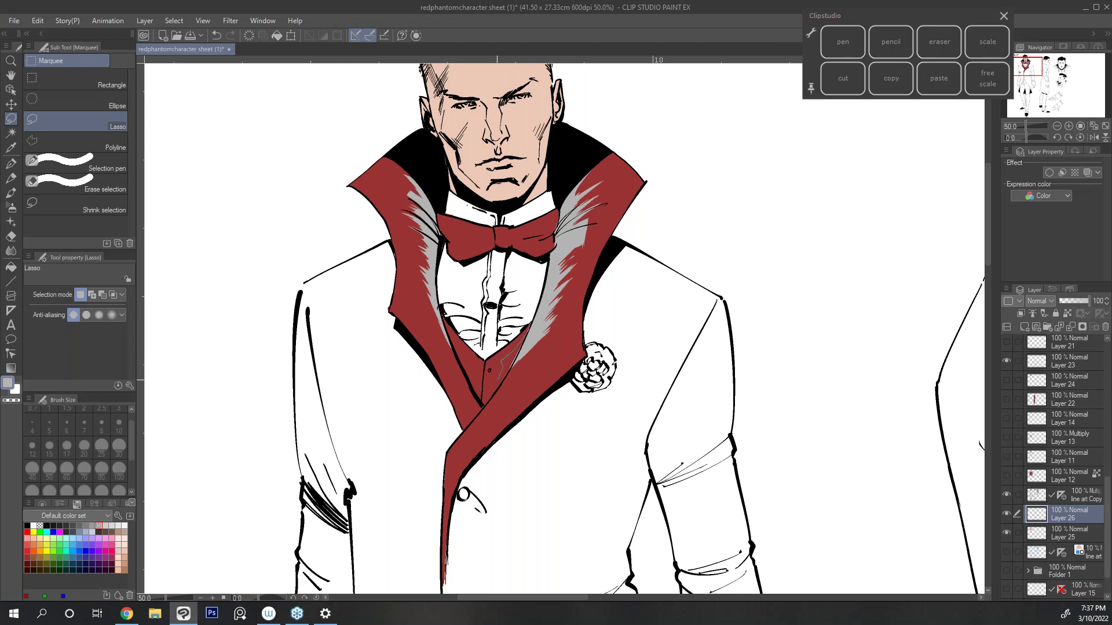
# Step: Fill grey shadow patches along the vest's edge
pyautogui.moveTo(488, 399); pyautogui.dragTo(529, 328)
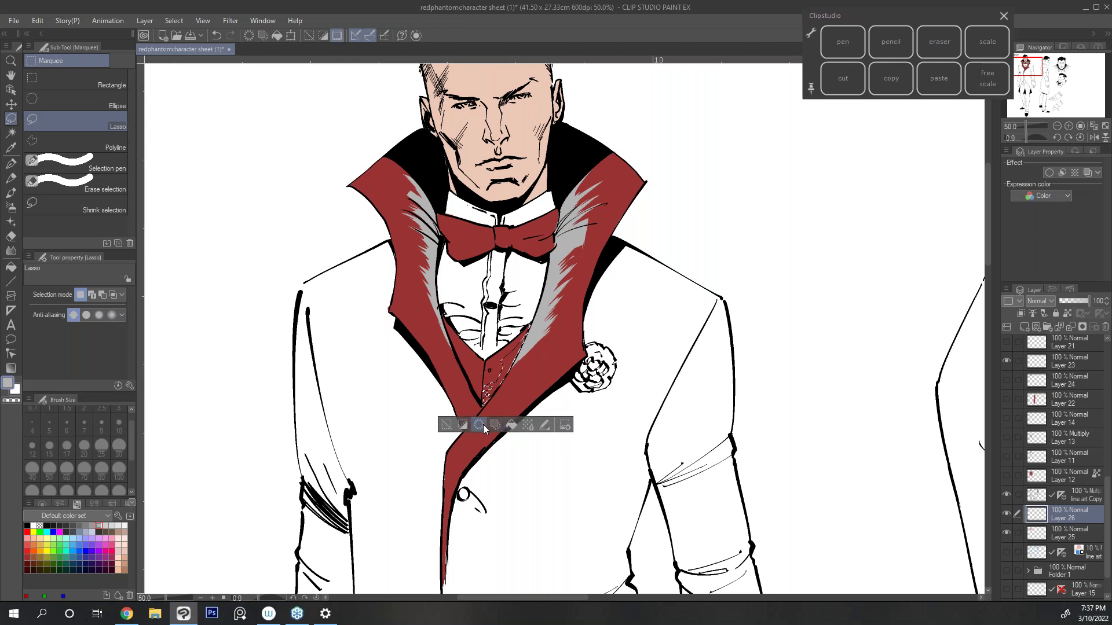
pyautogui.hotkey('alt', 'Delete')
pyautogui.hotkey('ctrl', 'd')
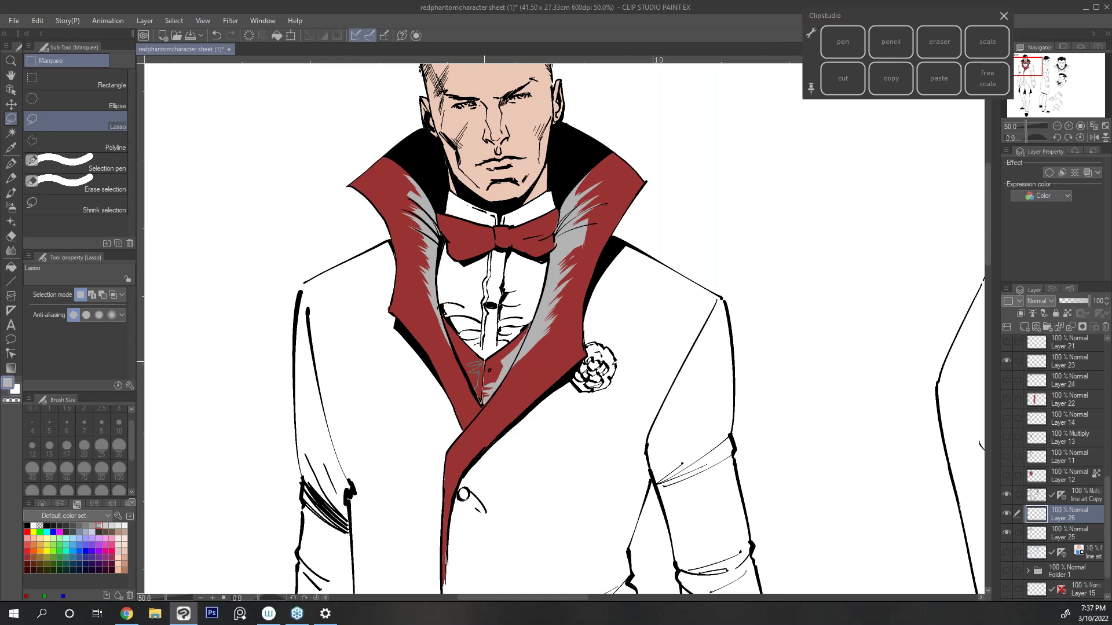
pyautogui.moveTo(484, 362); pyautogui.dragTo(482, 365)
pyautogui.hotkey('alt', 'Delete')
pyautogui.hotkey('ctrl', 'd')
pyautogui.moveTo(477, 359); pyautogui.dragTo(475, 357)
pyautogui.hotkey('alt', 'Delete')
pyautogui.hotkey('ctrl', 'd')
# Step: Shade both wings of the bow tie grey
pyautogui.moveTo(491, 235)
pyautogui.mouseDown()
pyautogui.moveTo(449, 242)
pyautogui.moveTo(467, 246)
pyautogui.moveTo(455, 256)
pyautogui.moveTo(543, 239)
pyautogui.moveTo(538, 251)
pyautogui.moveTo(512, 245)
pyautogui.mouseUp()
pyautogui.hotkey('alt', 'Delete')
pyautogui.hotkey('ctrl', 'd')
pyautogui.hotkey('alt', 'Delete')
pyautogui.hotkey('ctrl', 'd')
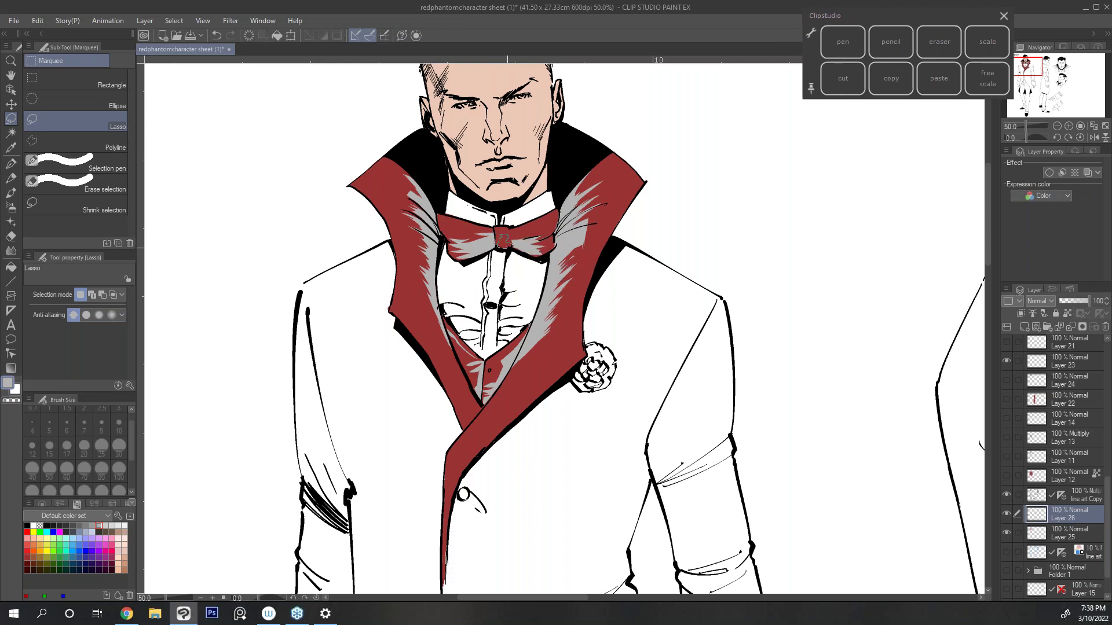
# Step: Fill a grey shadow below the left eye
pyautogui.moveTo(635, 361); pyautogui.dragTo(645, 525)
pyautogui.click(11, 119)
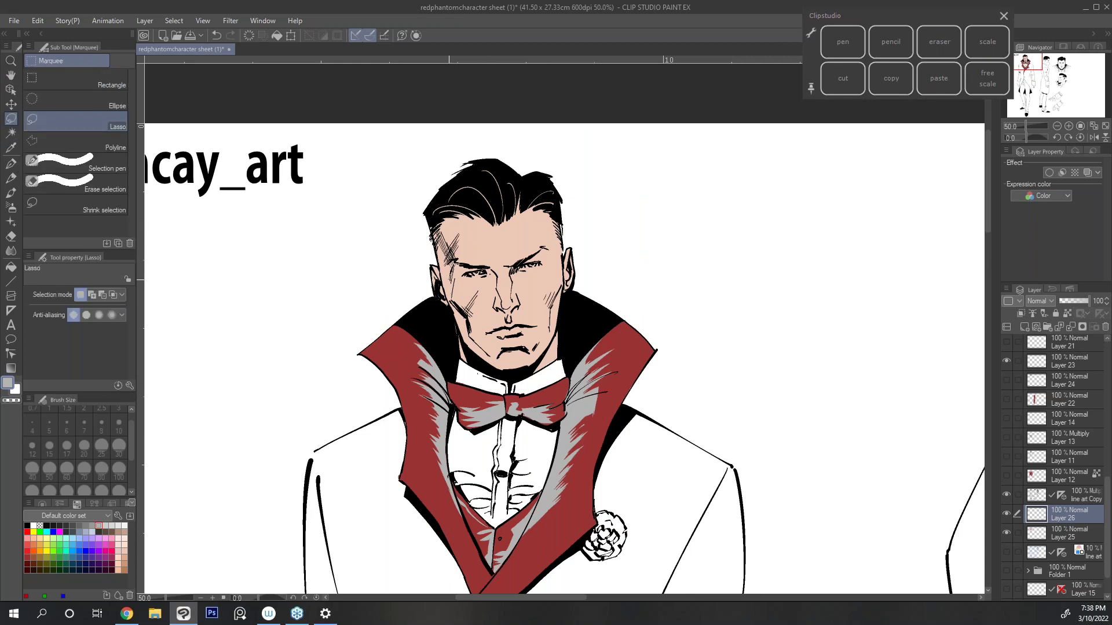
pyautogui.moveTo(460, 286); pyautogui.dragTo(486, 287)
pyautogui.moveTo(491, 317); pyautogui.dragTo(491, 318)
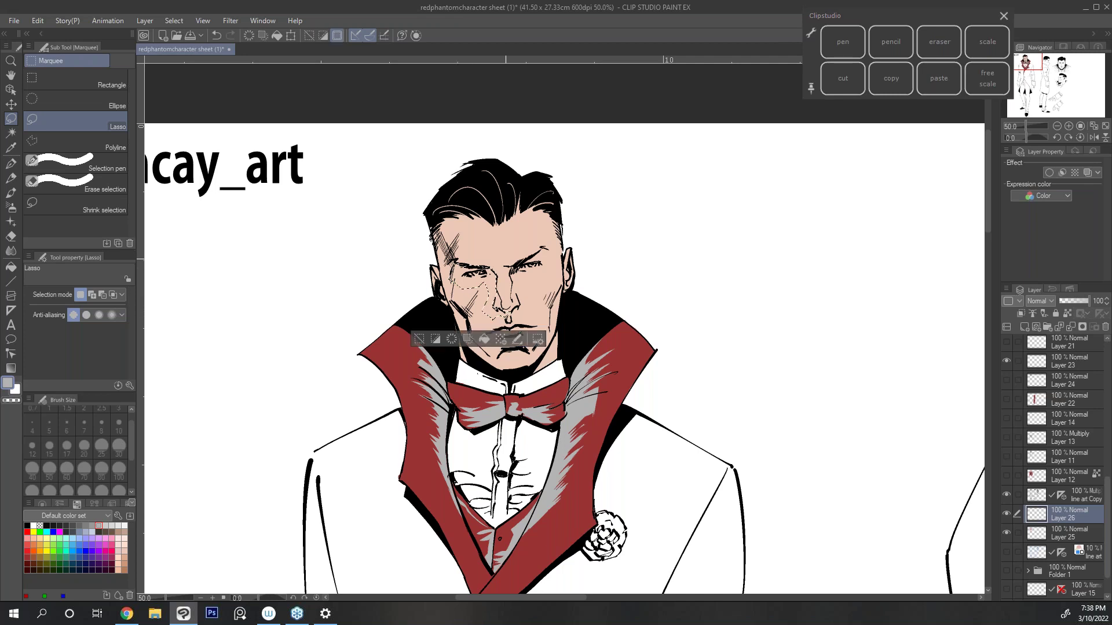
pyautogui.click(488, 346)
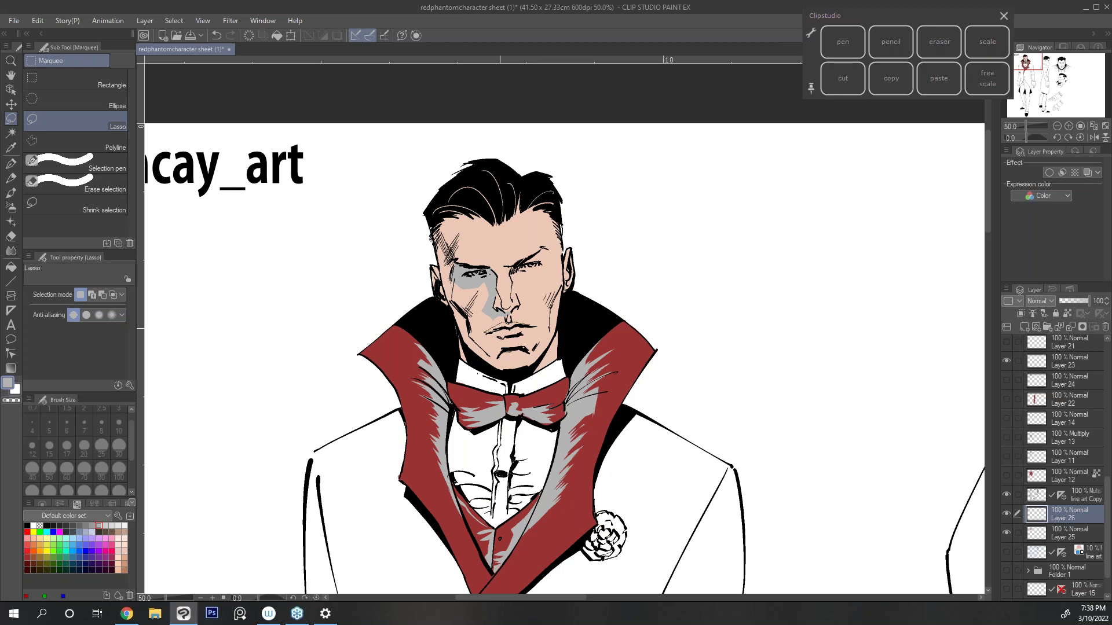
# Step: Shade under the lower lip and around the mouth and chin grey
pyautogui.moveTo(487, 323); pyautogui.dragTo(524, 333)
pyautogui.hotkey('alt', 'BackSpace')
pyautogui.hotkey('ctrl', 'd')
pyautogui.moveTo(484, 337)
pyautogui.mouseDown()
pyautogui.moveTo(497, 355)
pyautogui.moveTo(525, 334)
pyautogui.moveTo(529, 351)
pyautogui.moveTo(503, 371)
pyautogui.moveTo(452, 322)
pyautogui.moveTo(434, 227)
pyautogui.mouseUp()
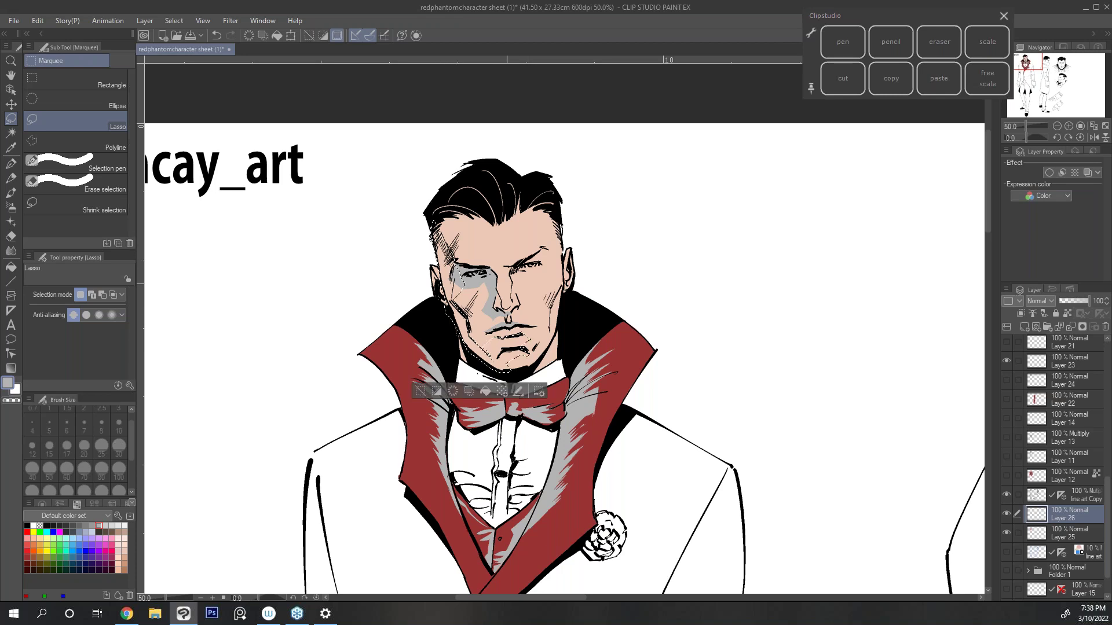
pyautogui.click(484, 392)
pyautogui.hotkey('ctrl', 'd')
# Step: Fill a grey shadow around the right eye
pyautogui.moveTo(523, 276)
pyautogui.mouseDown()
pyautogui.moveTo(537, 272)
pyautogui.moveTo(521, 265)
pyautogui.moveTo(523, 275)
pyautogui.mouseUp()
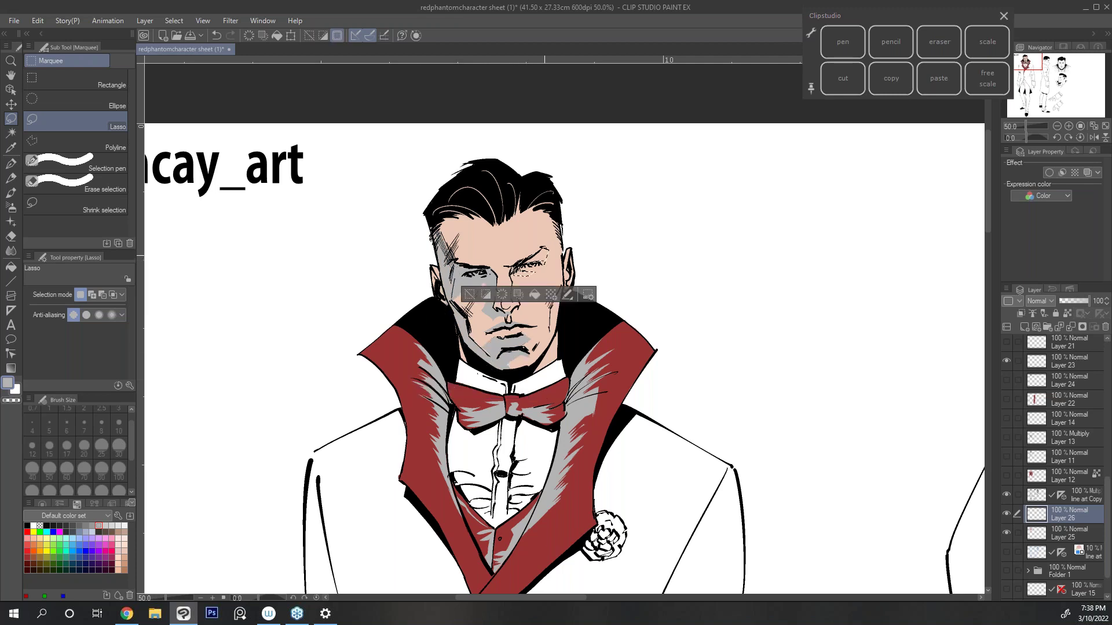
pyautogui.click(540, 297)
pyautogui.hotkey('ctrl', 'd')
pyautogui.click(1052, 303)
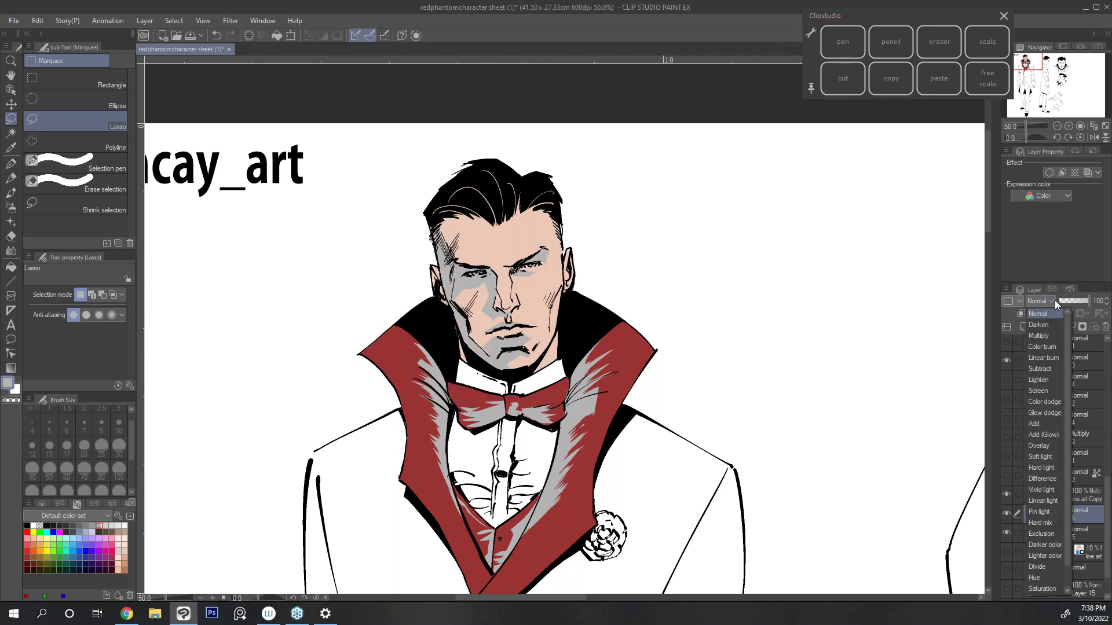
# Step: Set Layer 26 to Multiply blending at 67% opacity
pyautogui.click(1053, 342)
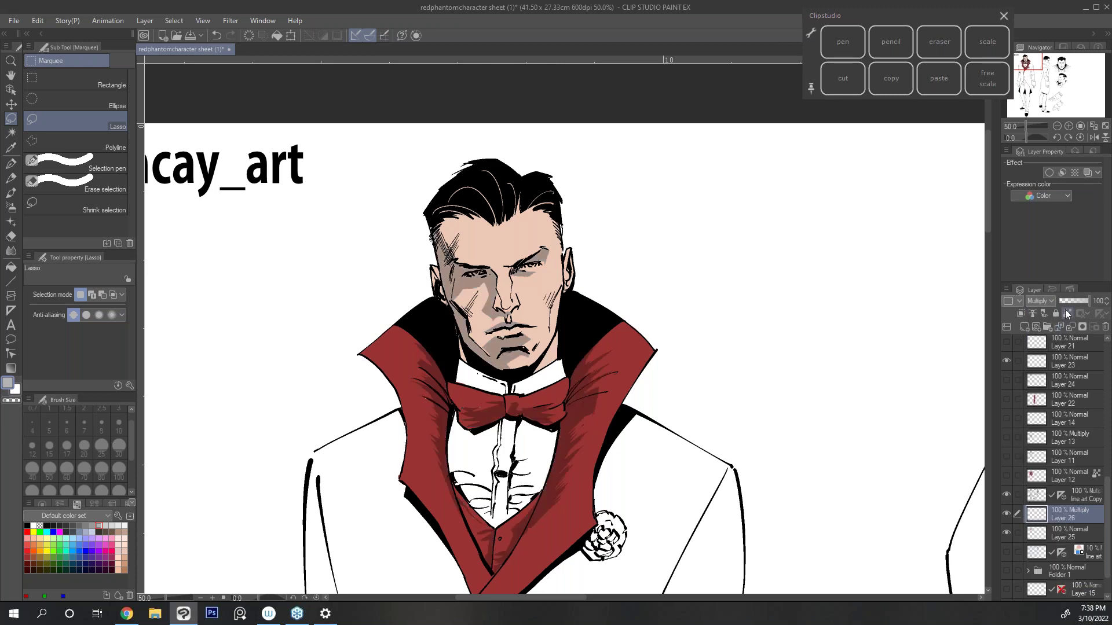
pyautogui.click(1050, 303)
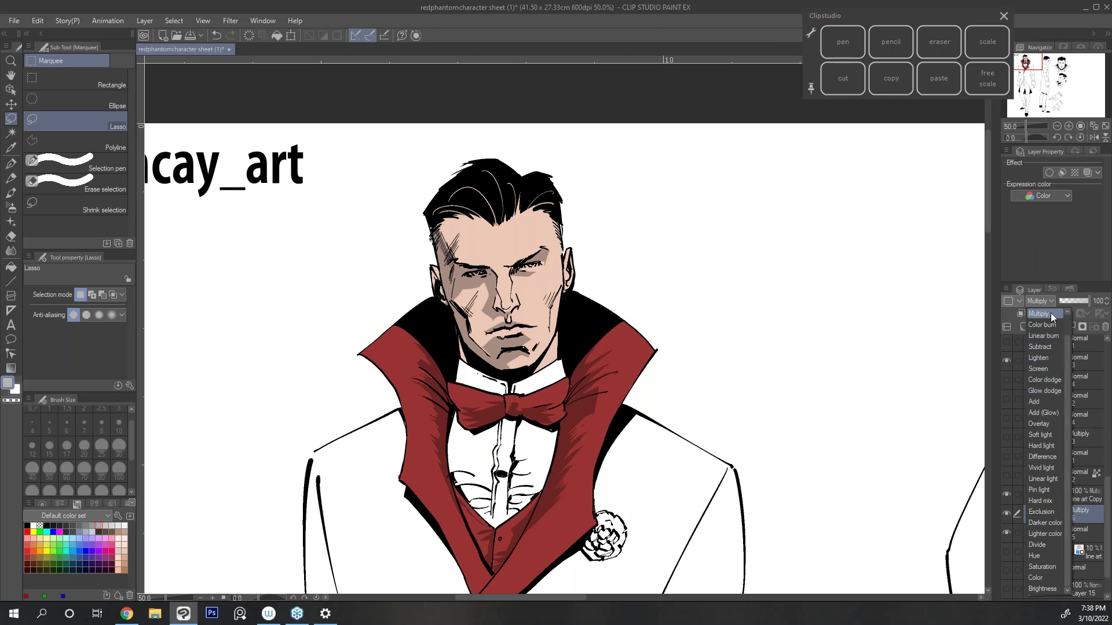
pyautogui.moveTo(1066, 341); pyautogui.dragTo(1066, 318)
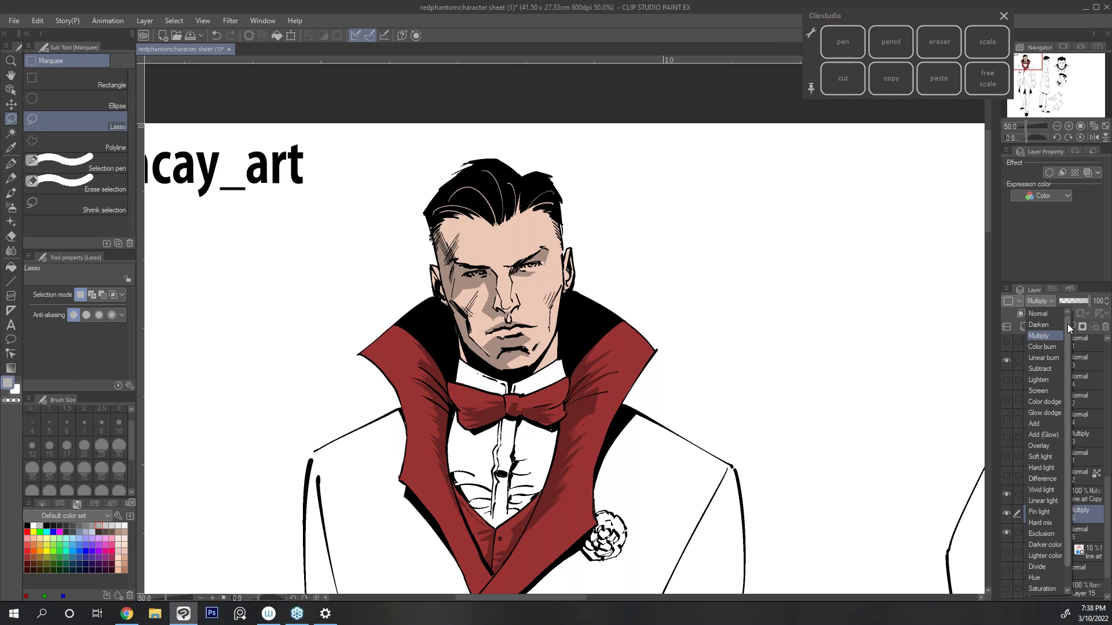
pyautogui.click(1051, 303)
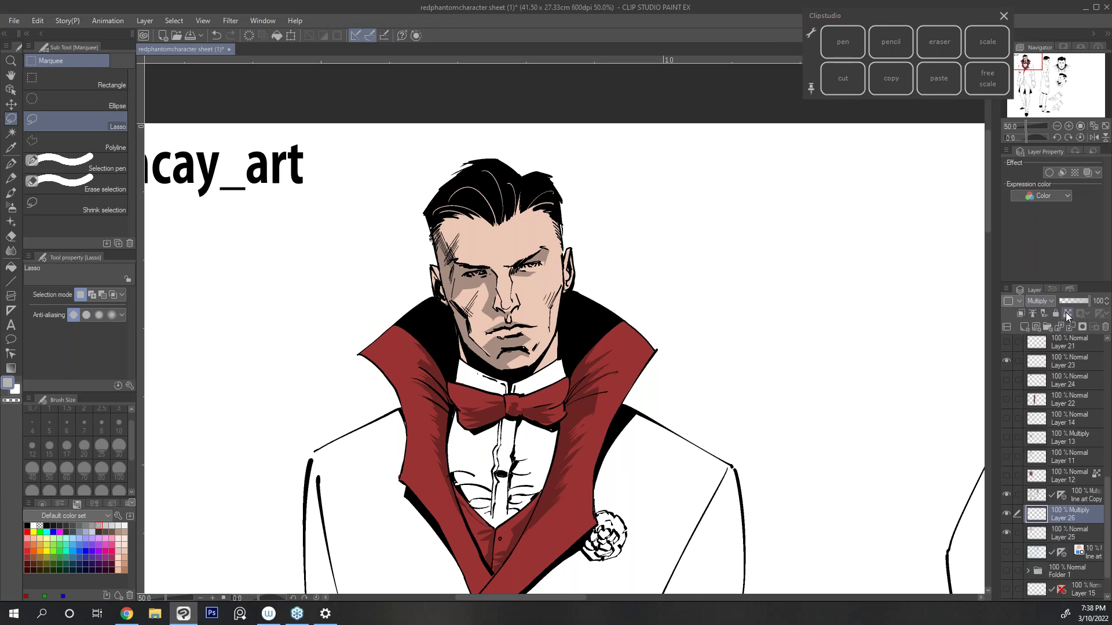
pyautogui.click(1079, 301)
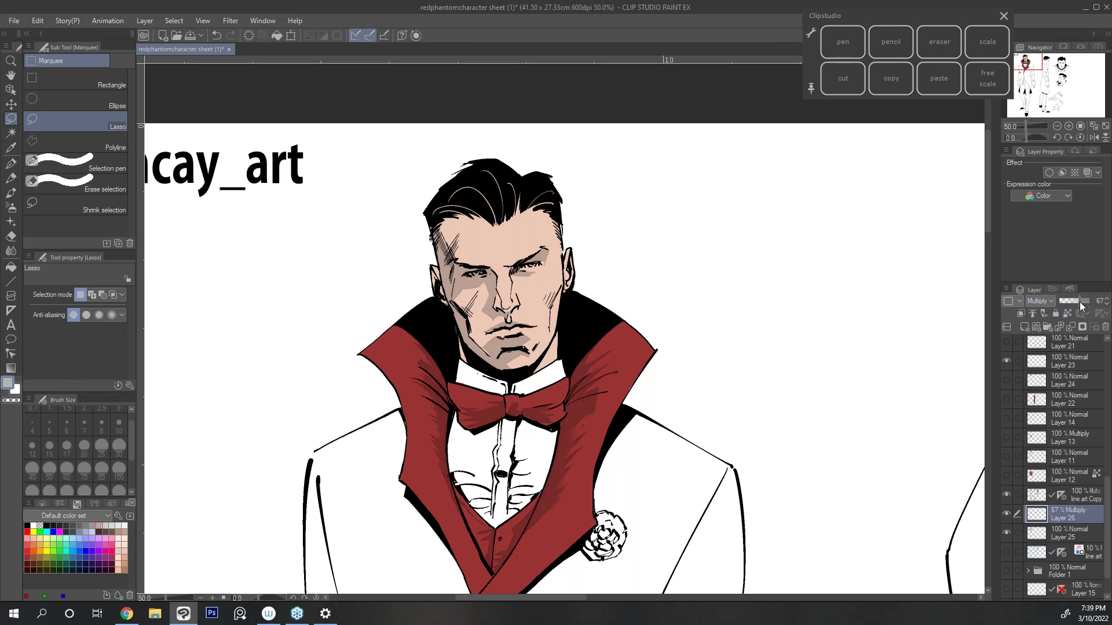
pyautogui.moveTo(985, 220); pyautogui.dragTo(984, 238)
pyautogui.press('e')
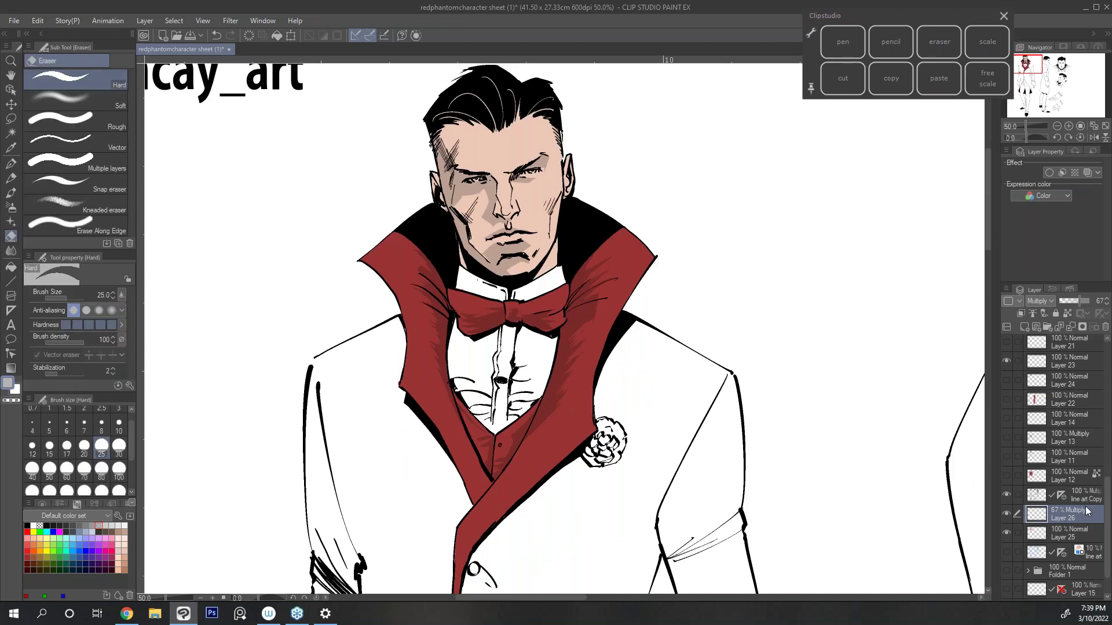
# Step: Select Layer 25 with the G-pen and pick a brown drawing colour
pyautogui.click(1078, 534)
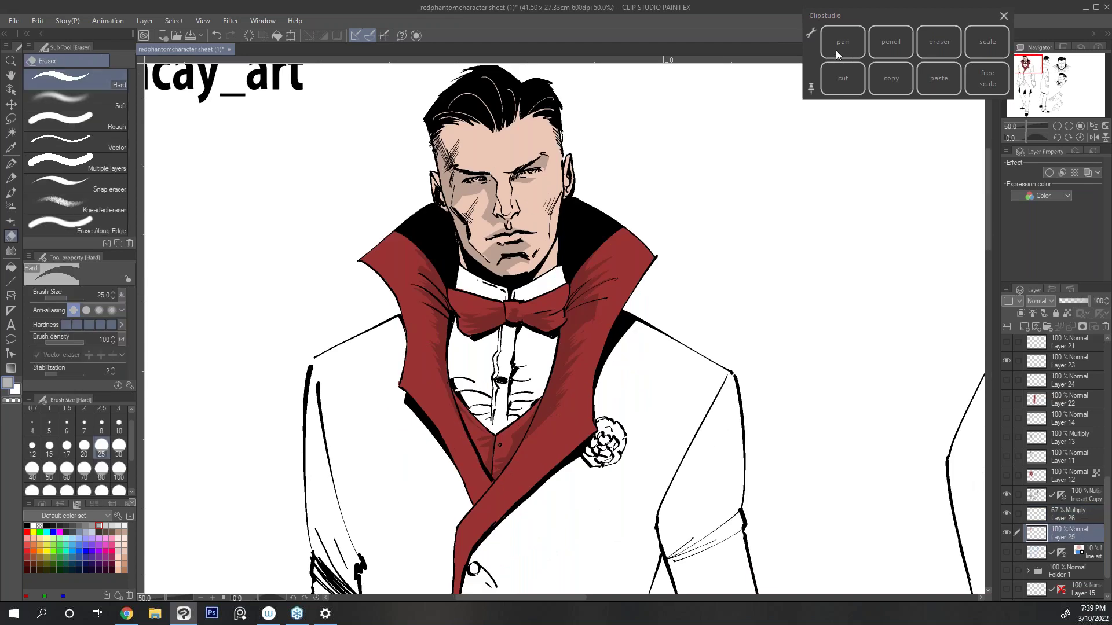
pyautogui.click(836, 50)
pyautogui.click(18, 391)
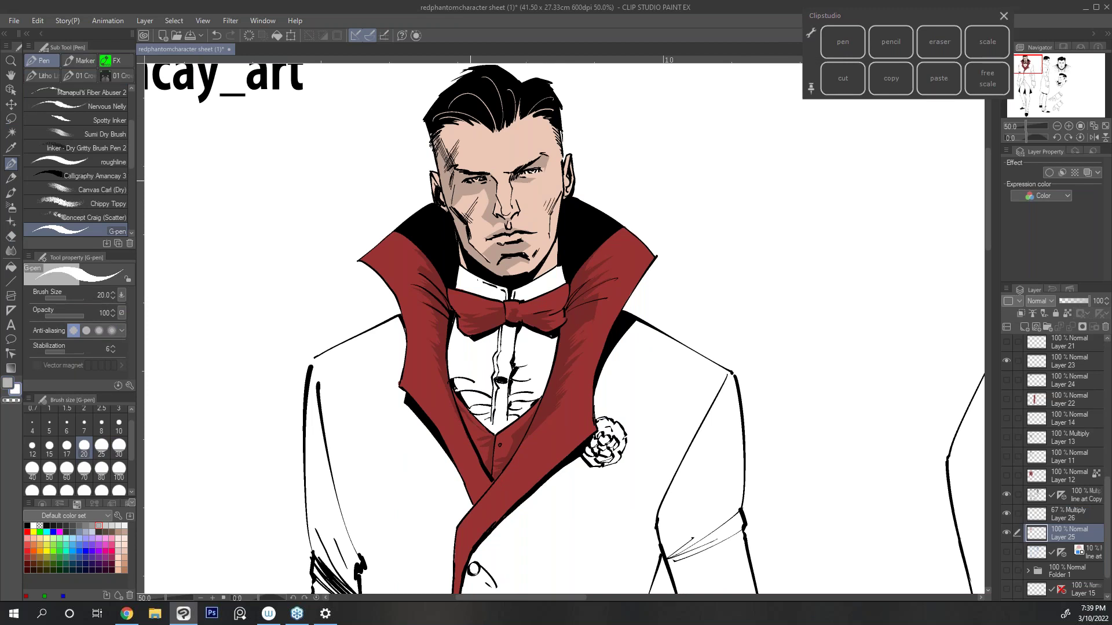
pyautogui.click(112, 532)
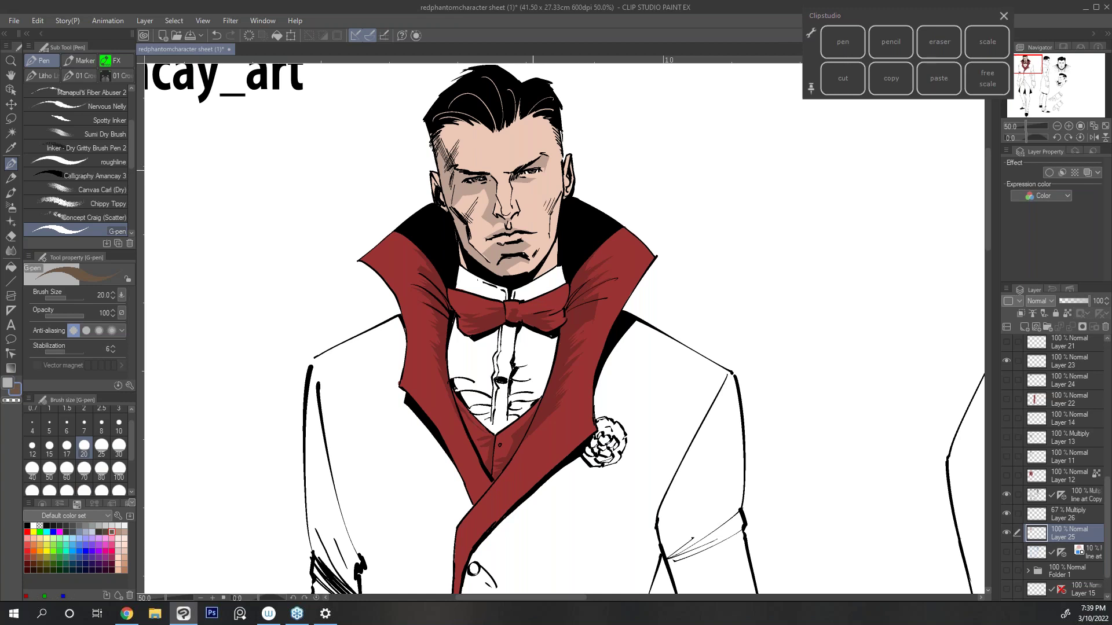
# Step: Zoom out to 40% and add a new Layer 27 above Layer 26
pyautogui.press('h')
pyautogui.click(1058, 126)
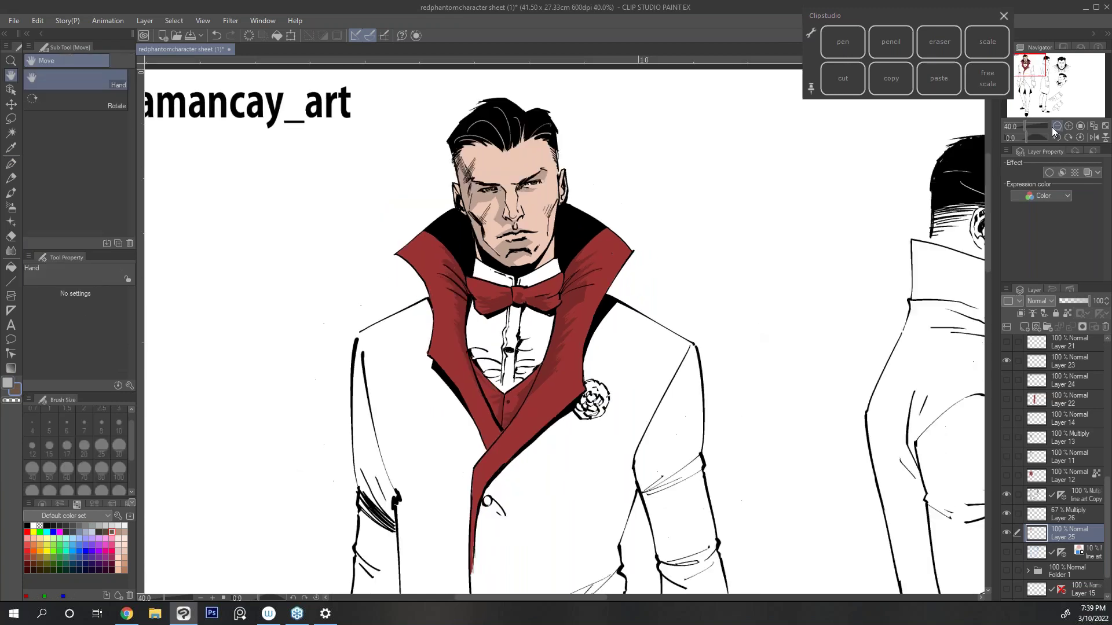
pyautogui.moveTo(802, 248); pyautogui.dragTo(781, 270)
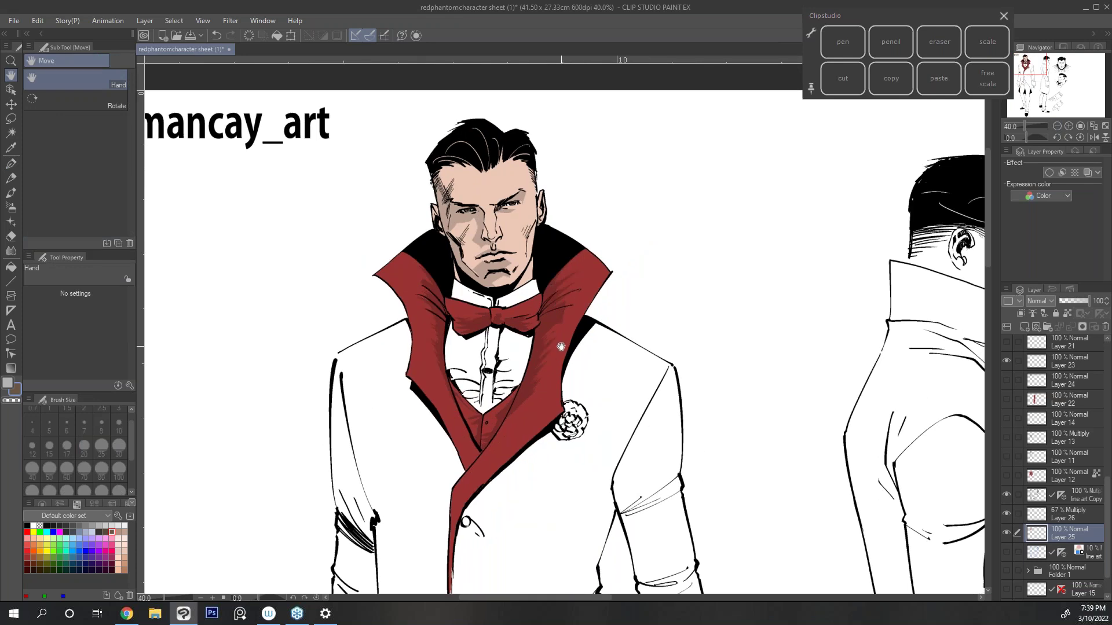
pyautogui.moveTo(561, 347); pyautogui.dragTo(566, 357)
pyautogui.click(1071, 514)
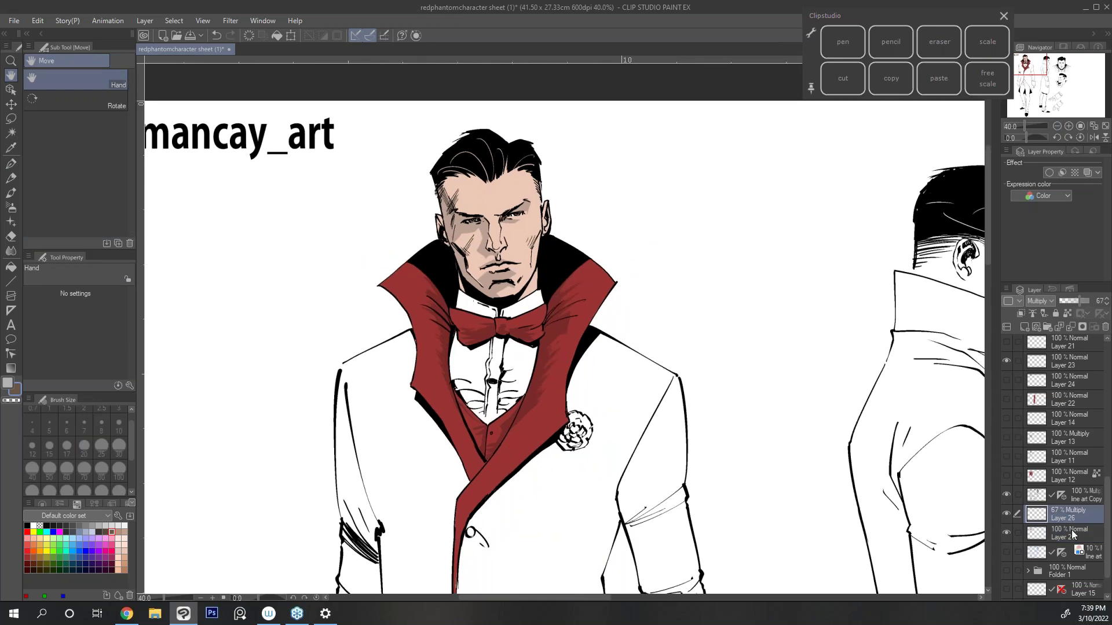
pyautogui.click(1025, 327)
pyautogui.click(836, 53)
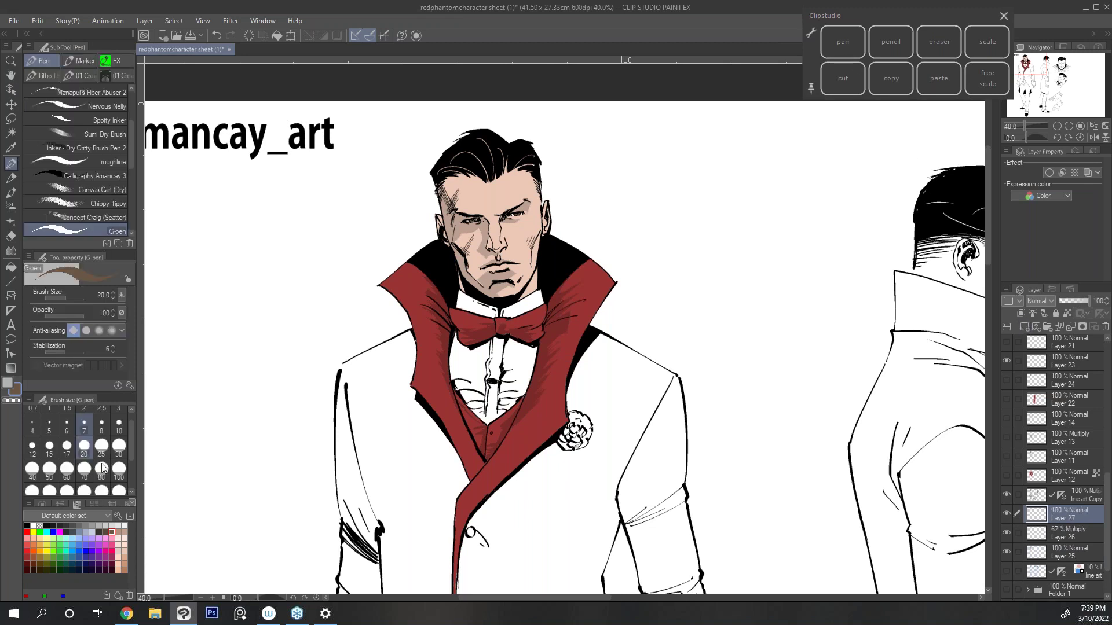
# Step: Set the main drawing colour to light red E17474
pyautogui.keyDown('alt'); pyautogui.click(417, 348); pyautogui.keyUp('alt')
pyautogui.doubleClick(18, 390)
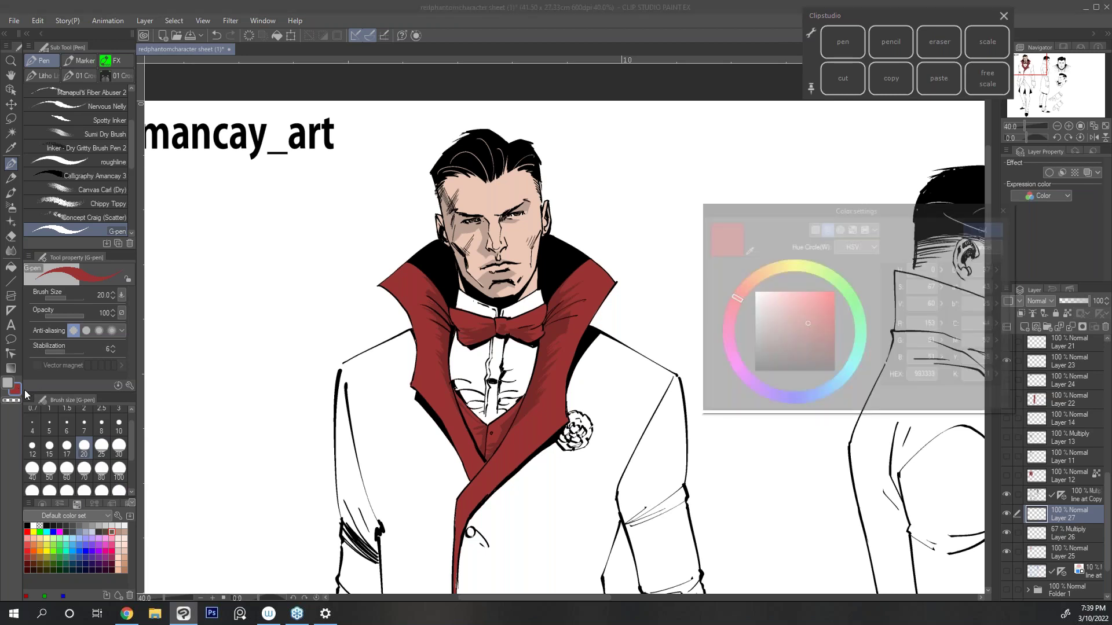
pyautogui.moveTo(805, 315); pyautogui.dragTo(791, 301)
pyautogui.click(986, 230)
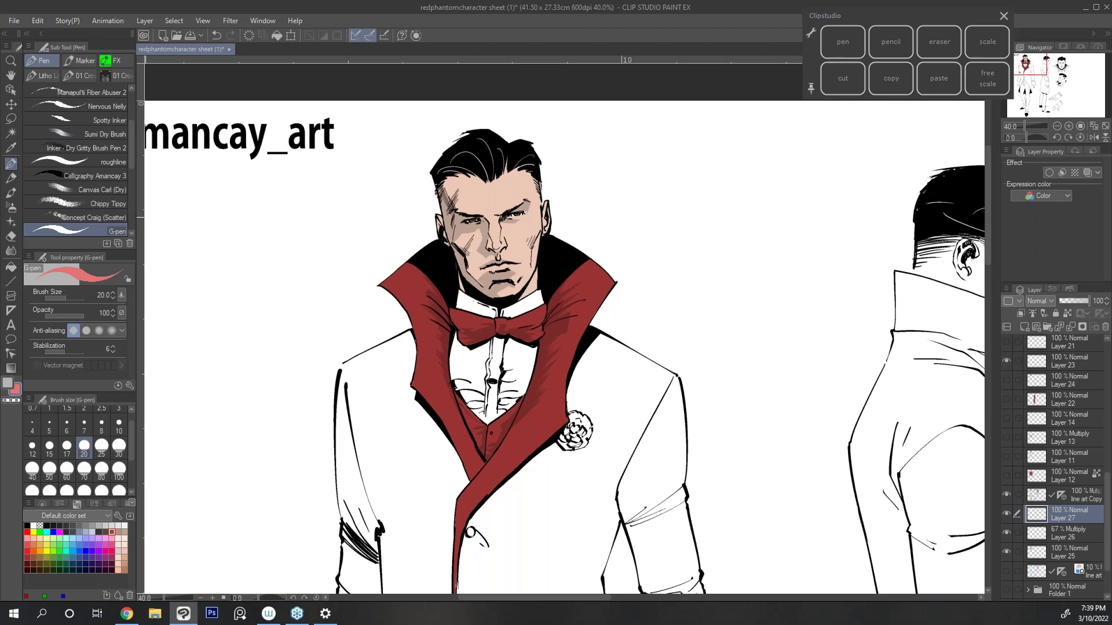
# Step: Draw light-red highlights on both collar edges, the bow tie and the left lapel
pyautogui.moveTo(606, 288); pyautogui.dragTo(599, 296)
pyautogui.moveTo(607, 273); pyautogui.dragTo(593, 278)
pyautogui.moveTo(540, 318); pyautogui.dragTo(527, 323)
pyautogui.moveTo(418, 382); pyautogui.dragTo(427, 376)
pyautogui.moveTo(396, 276); pyautogui.dragTo(408, 267)
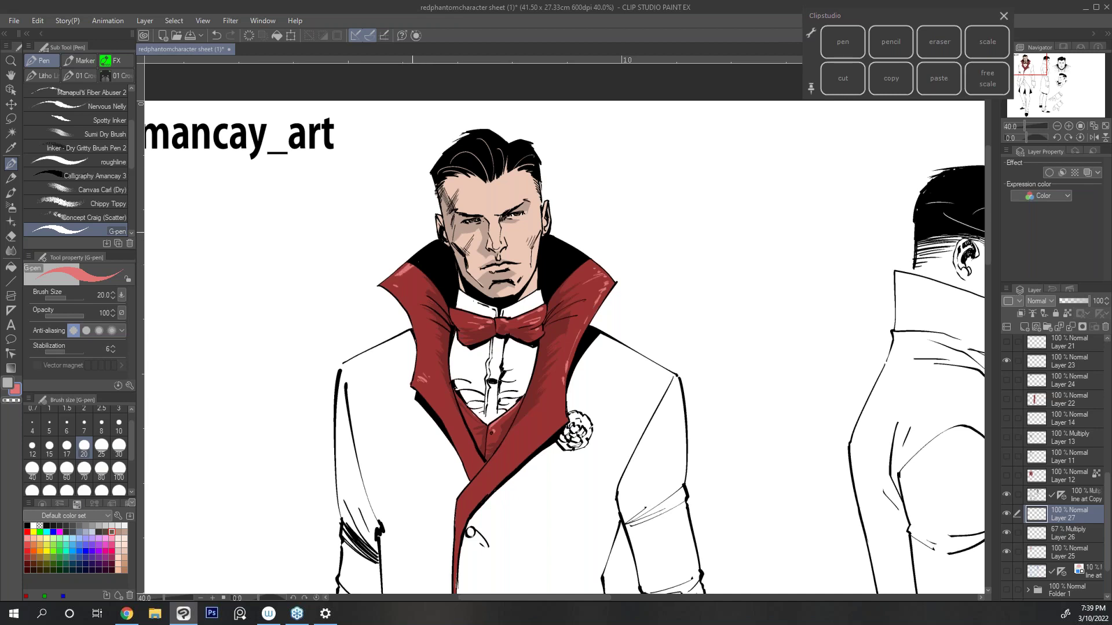
# Step: Lock Layer 25's transparent pixels and soft-airbrush the red collar tip at size 800
pyautogui.click(11, 207)
pyautogui.click(118, 101)
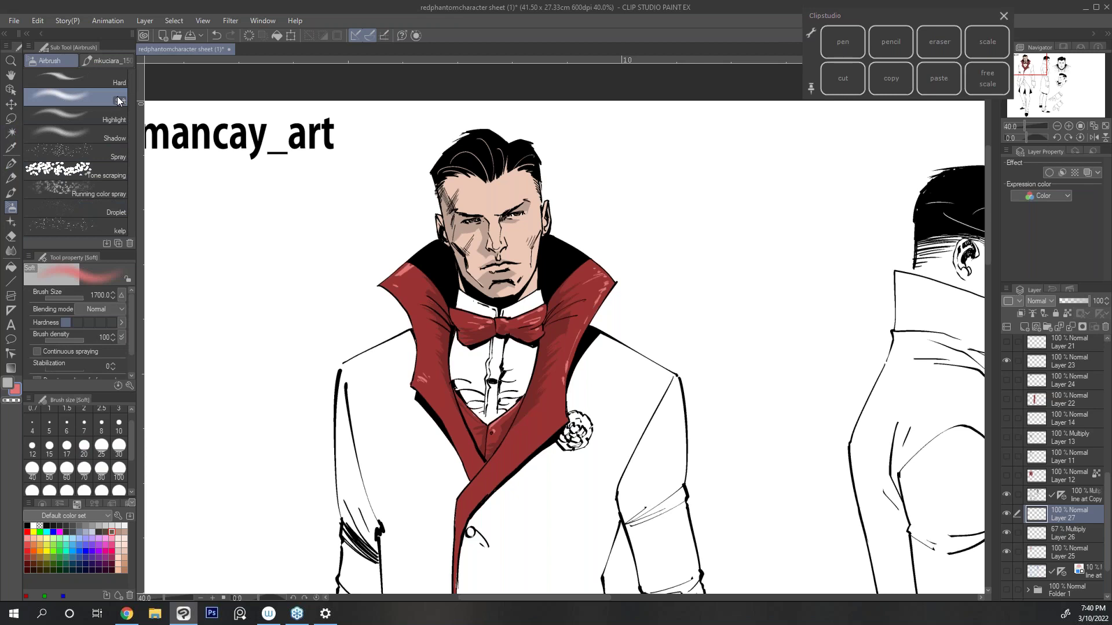
pyautogui.click(1075, 555)
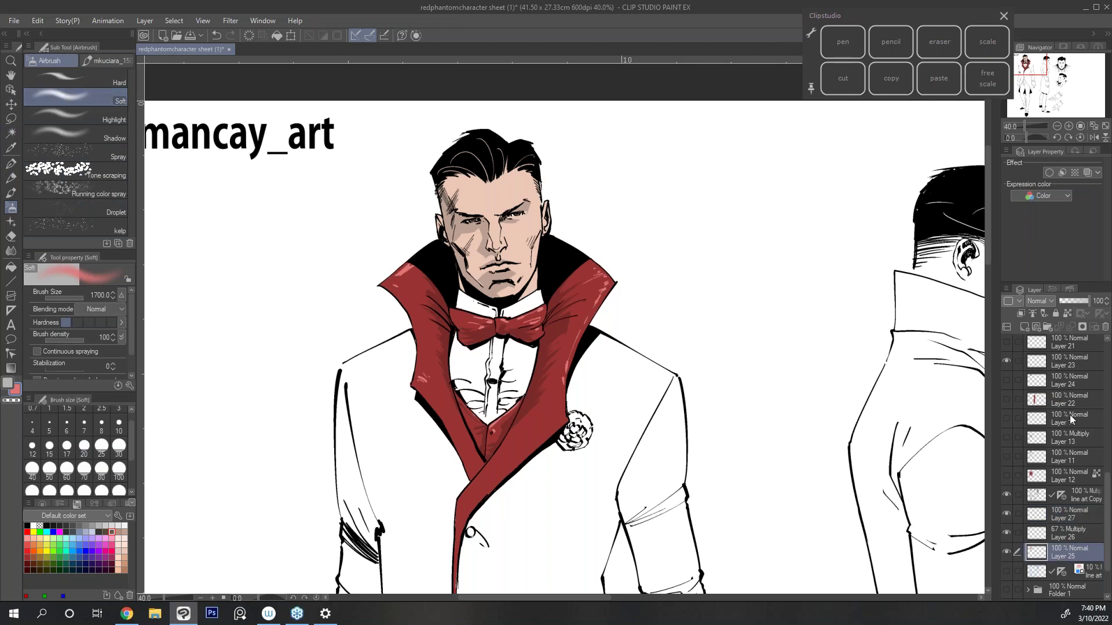
pyautogui.click(1068, 317)
pyautogui.moveTo(131, 432); pyautogui.dragTo(130, 456)
pyautogui.click(101, 468)
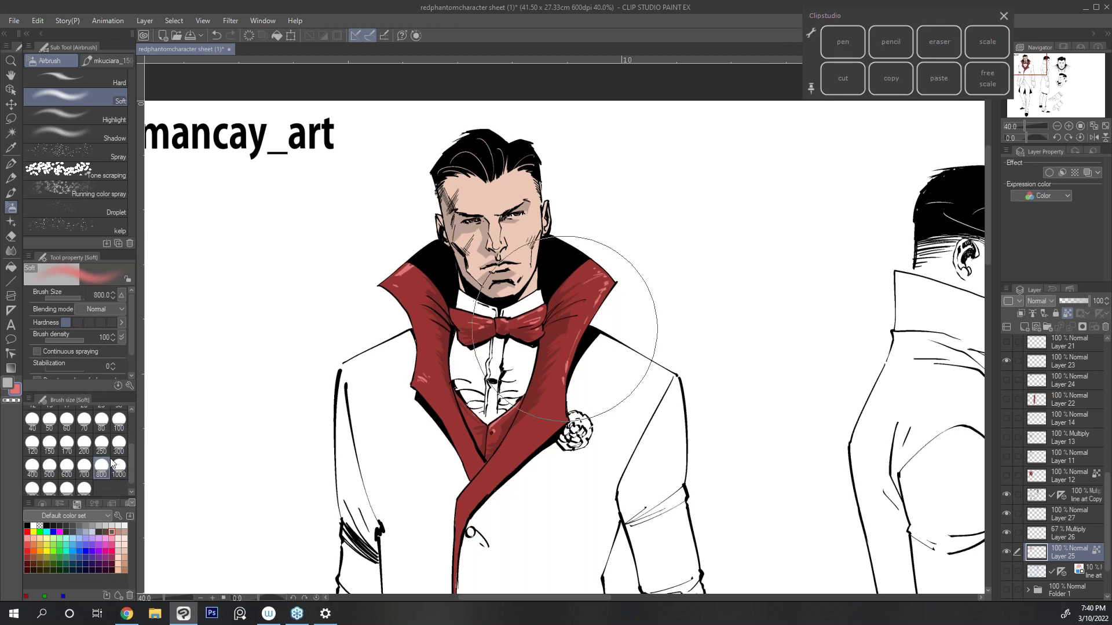
pyautogui.moveTo(594, 266); pyautogui.dragTo(616, 278)
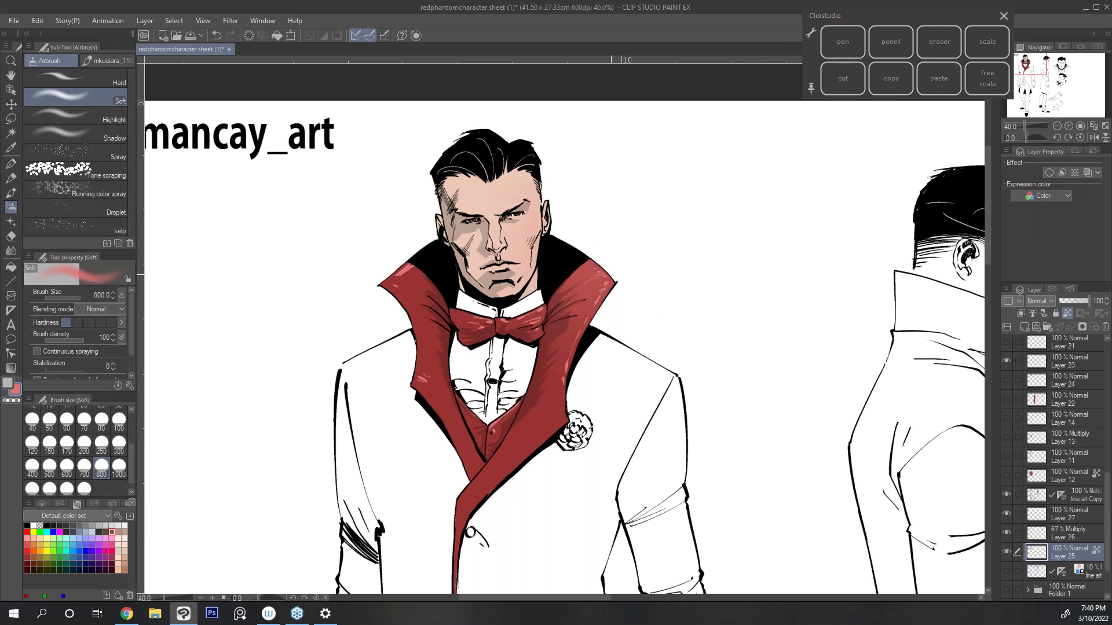
# Step: Airbrush the forehead pale pink at size 300, then zoom out to 33.3%
pyautogui.click(119, 443)
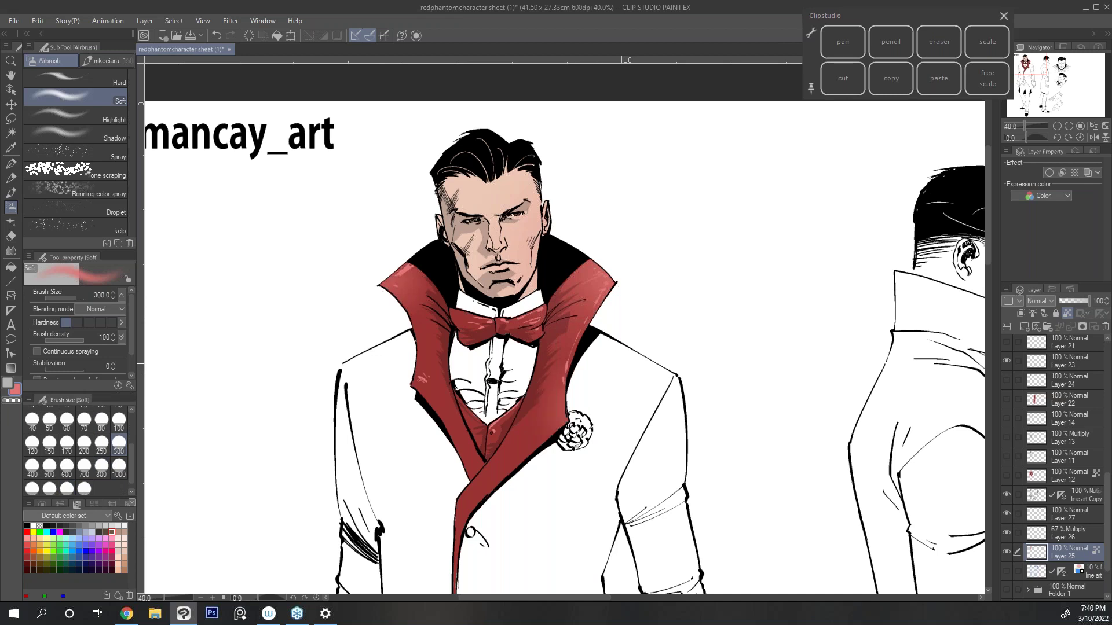
pyautogui.click(118, 539)
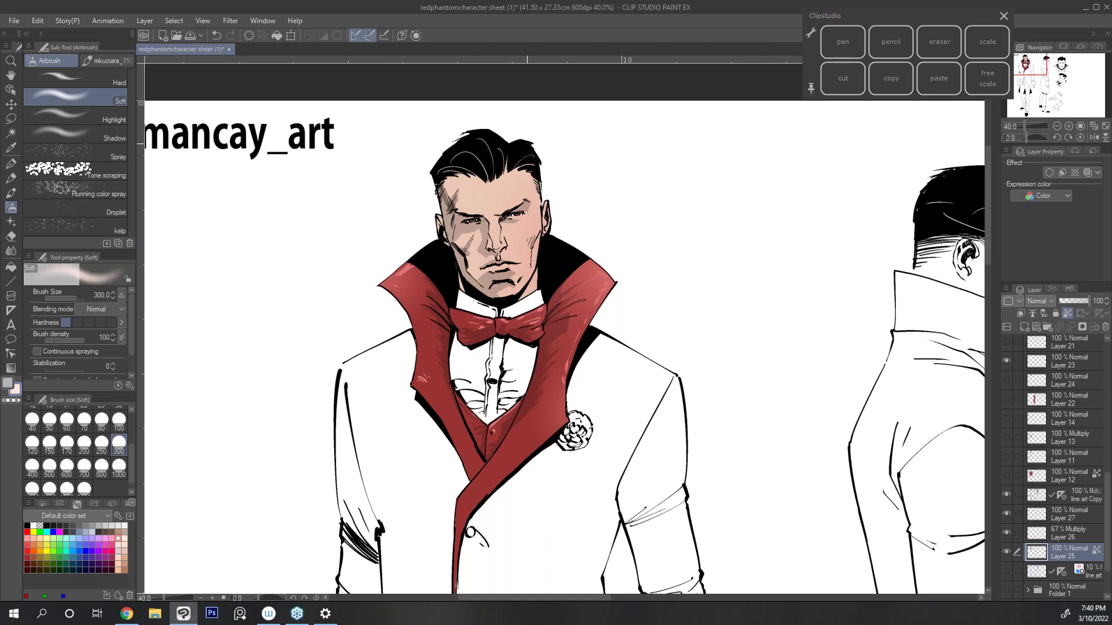
pyautogui.moveTo(524, 181); pyautogui.dragTo(538, 220)
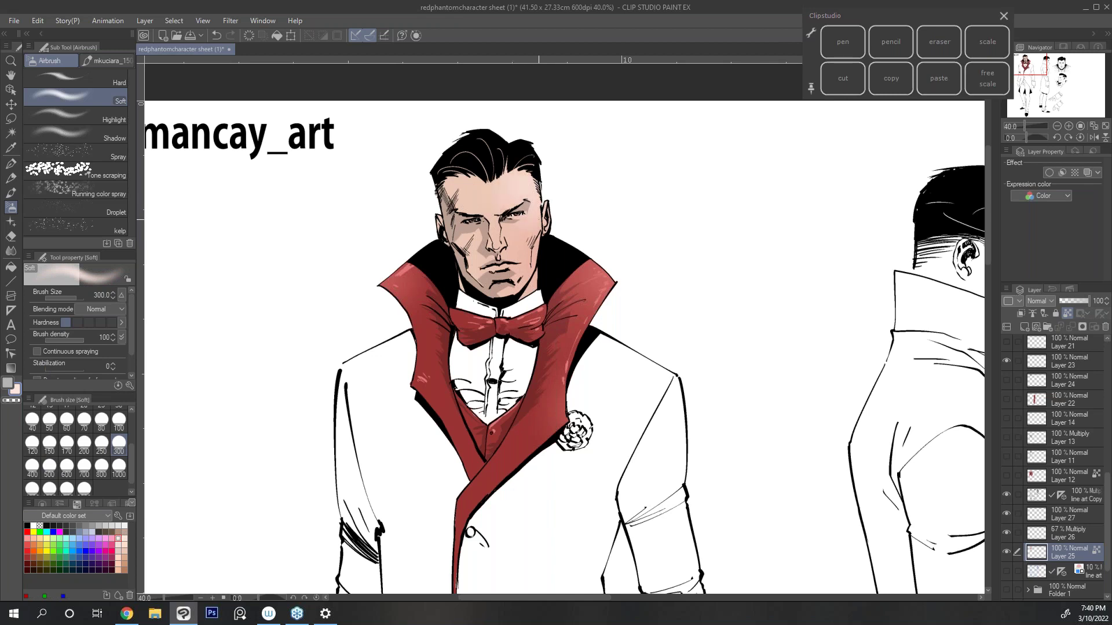
pyautogui.press('p')
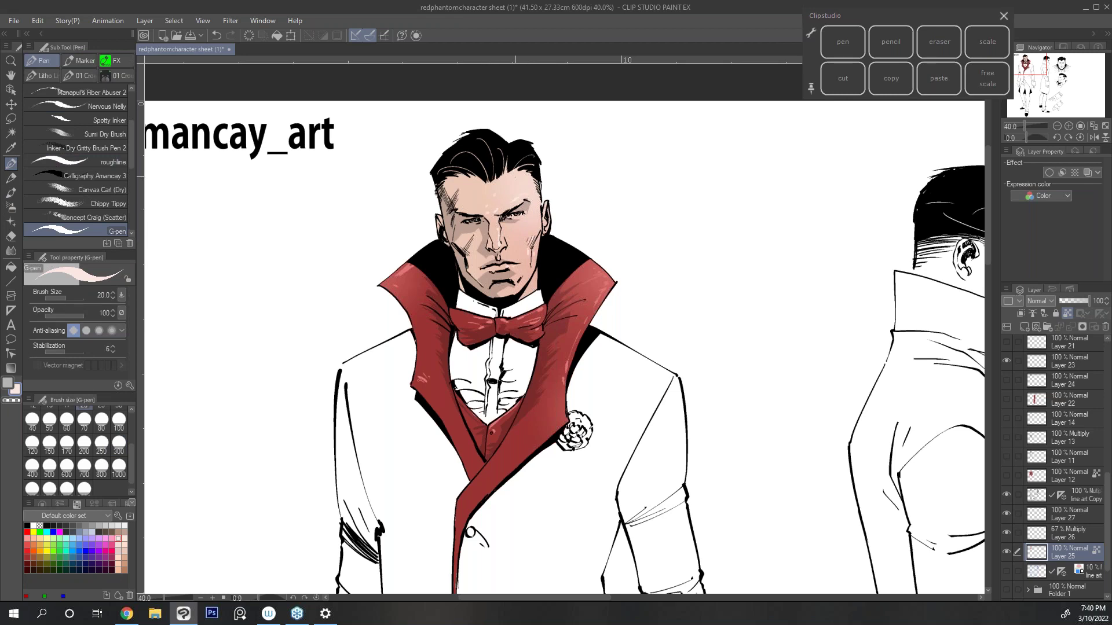
pyautogui.click(1055, 128)
pyautogui.press('h')
pyautogui.moveTo(761, 330); pyautogui.dragTo(669, 256)
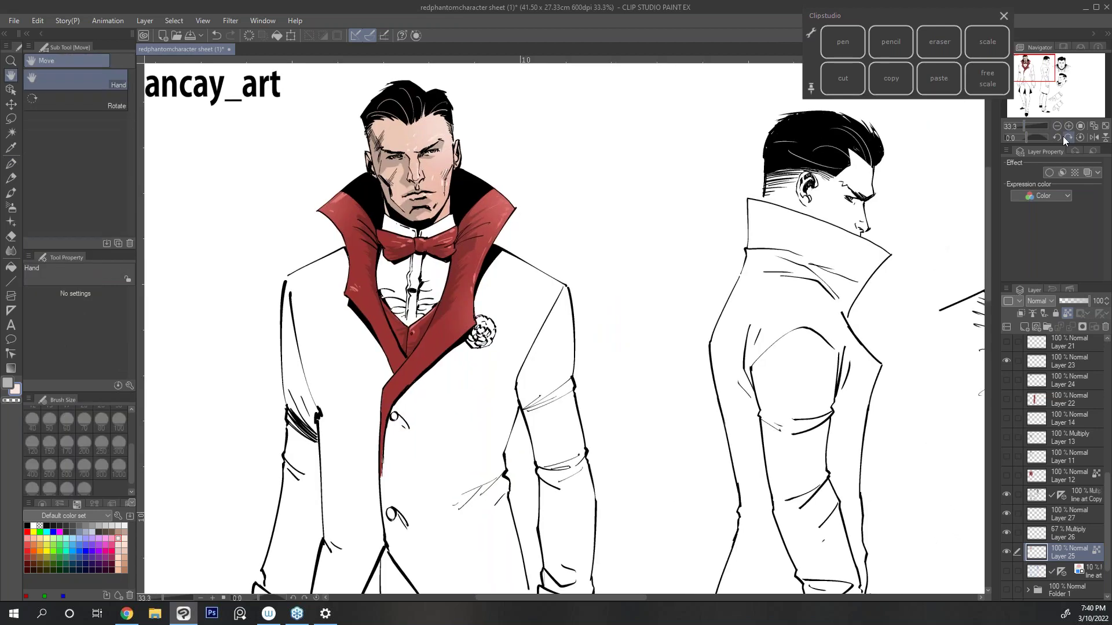
# Step: Zoom out to 12.5% and centre the whole page in the view
pyautogui.click(1057, 126)
pyautogui.moveTo(799, 289); pyautogui.dragTo(736, 238)
pyautogui.click(1057, 127)
pyautogui.click(1057, 126)
pyautogui.click(1056, 126)
pyautogui.moveTo(749, 161)
pyautogui.mouseDown()
pyautogui.moveTo(818, 236)
pyautogui.moveTo(762, 196)
pyautogui.mouseUp()
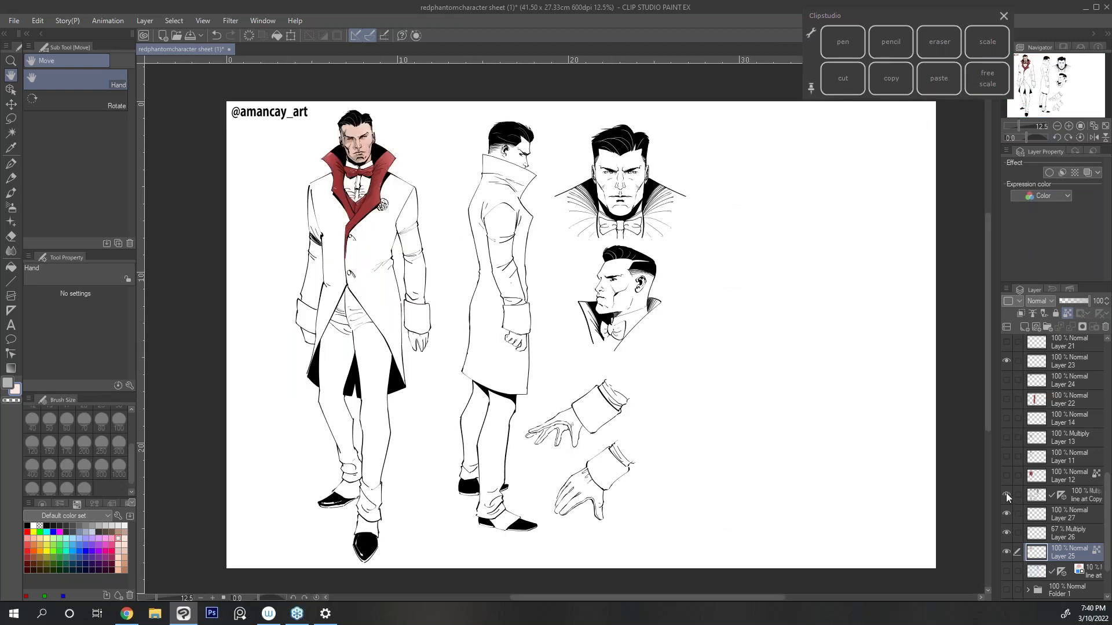
# Step: Hide Layer 25 and make Folder 1's coloured artwork visible
pyautogui.click(1006, 549)
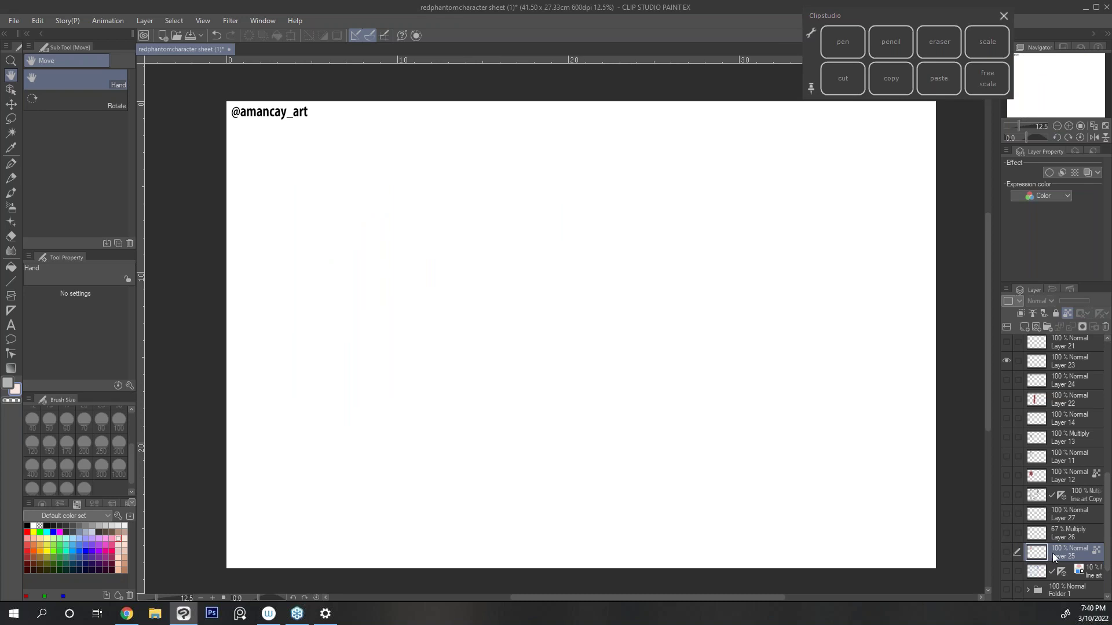
pyautogui.scroll(-2, 1106, 550)
pyautogui.click(1007, 542)
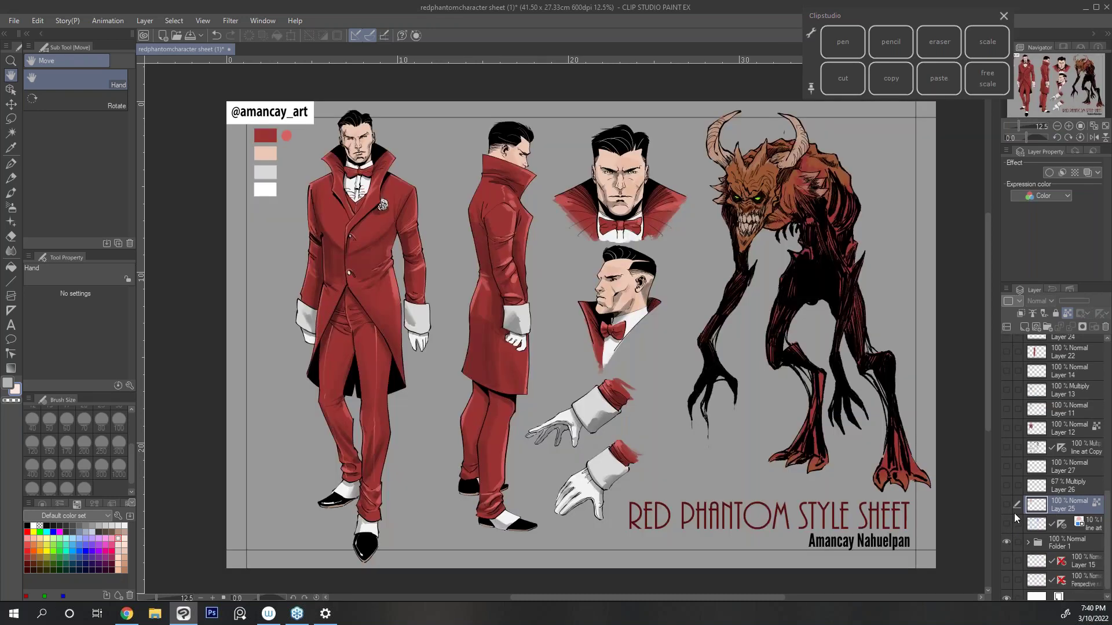
# Step: Zoom to 25% on the upper-left figures, then pan across to the heads and horned demon
pyautogui.click(1069, 126)
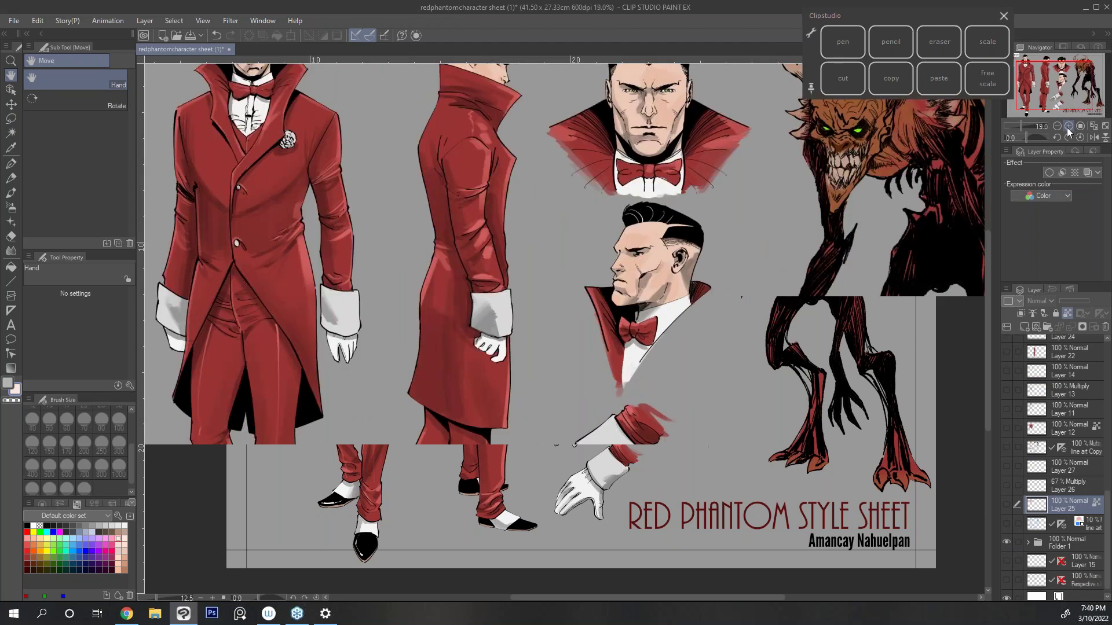
pyautogui.click(1069, 125)
pyautogui.click(1034, 79)
pyautogui.moveTo(319, 108); pyautogui.dragTo(337, 152)
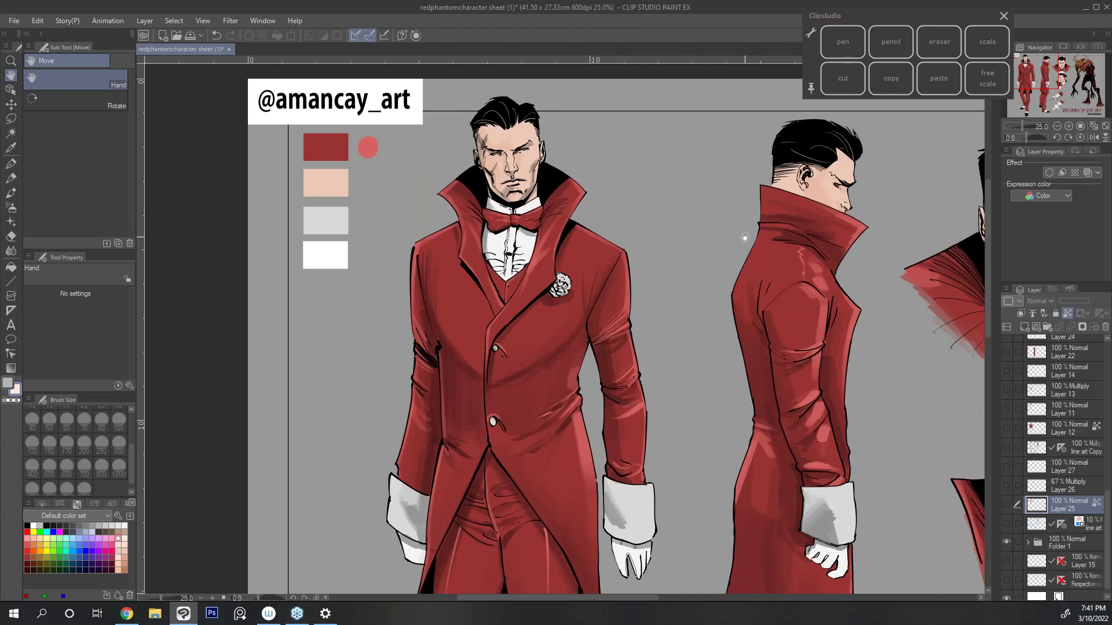
pyautogui.click(1056, 126)
pyautogui.moveTo(1044, 83); pyautogui.dragTo(1052, 90)
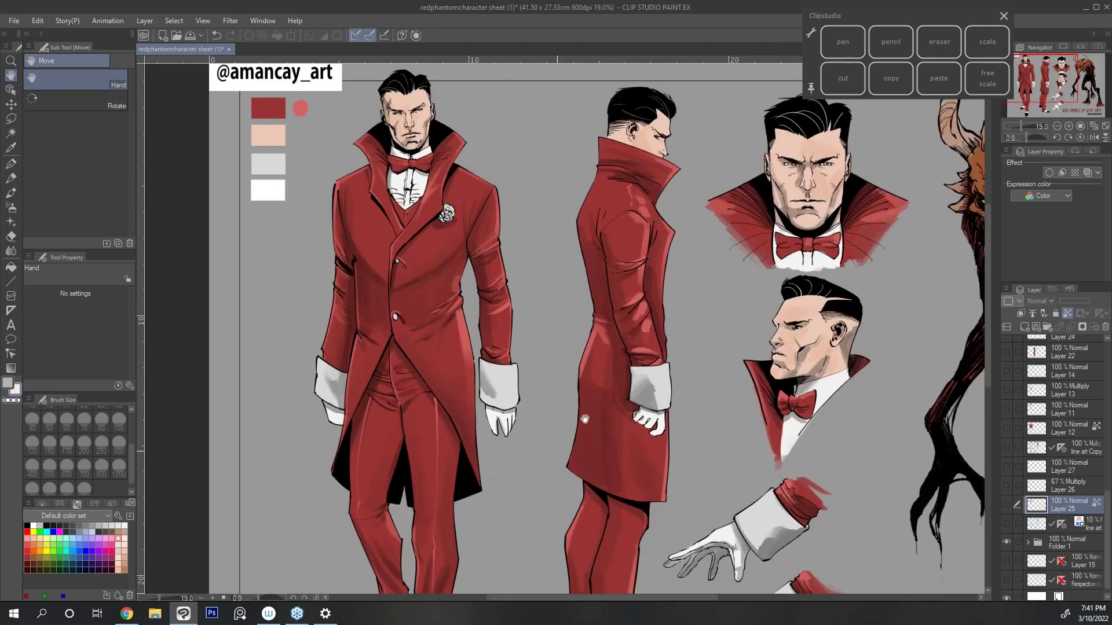
pyautogui.moveTo(1060, 91); pyautogui.dragTo(1083, 94)
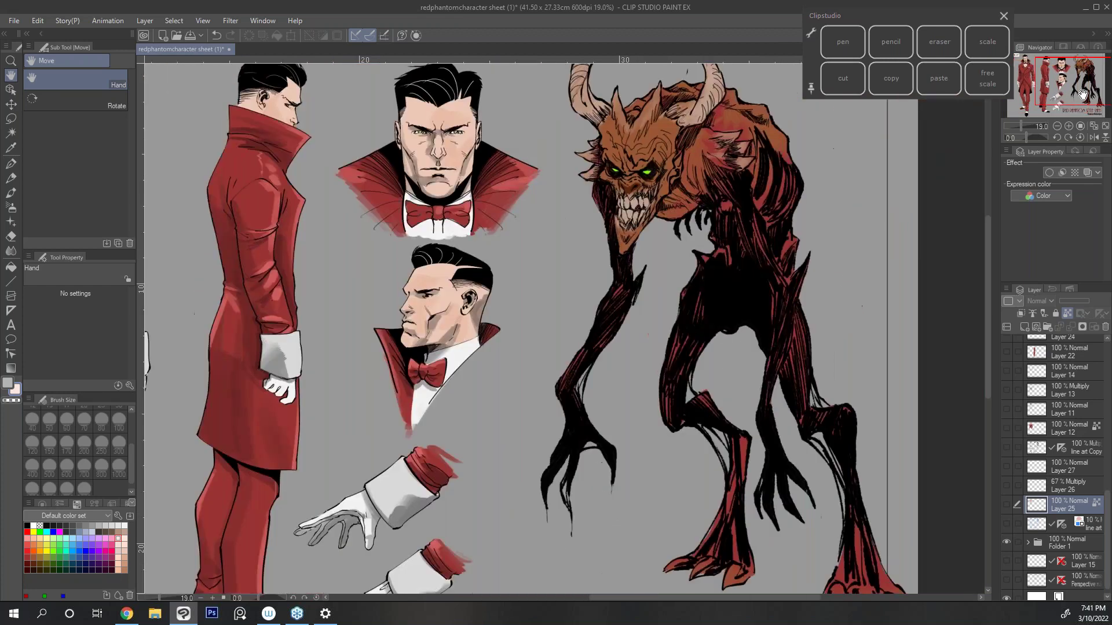
pyautogui.click(1057, 126)
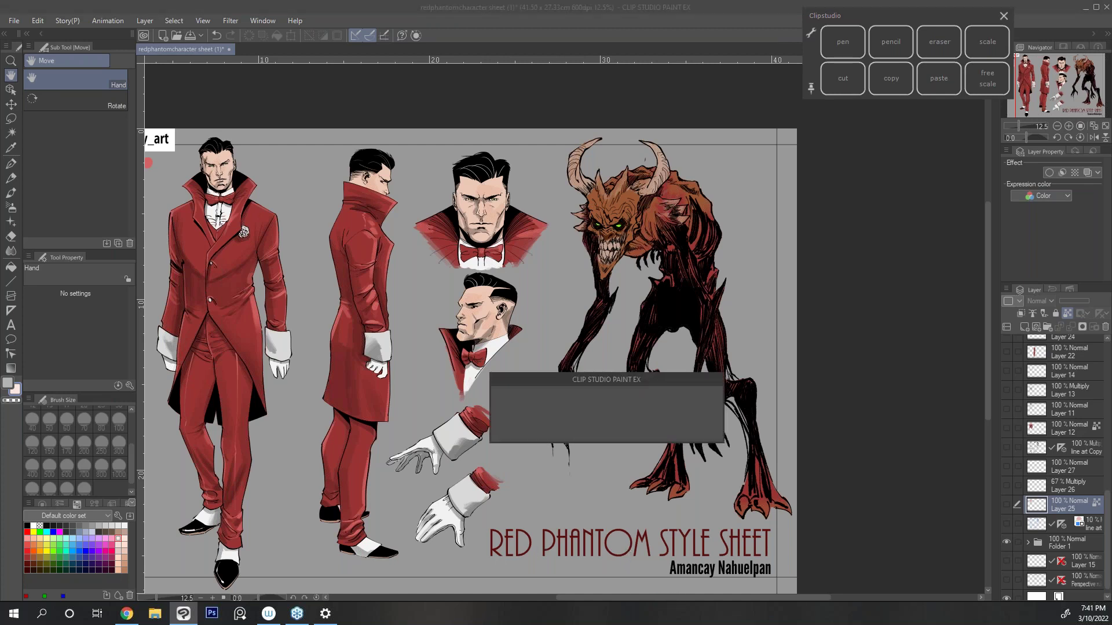
pyautogui.moveTo(631, 598); pyautogui.dragTo(593, 595)
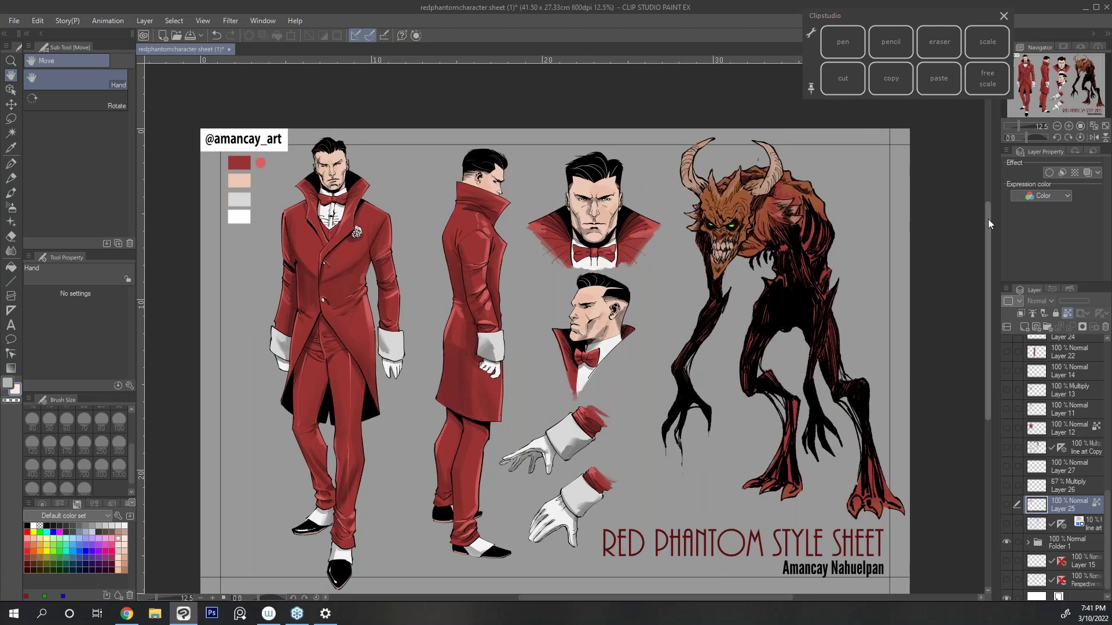
pyautogui.scroll(-3, 988, 219)
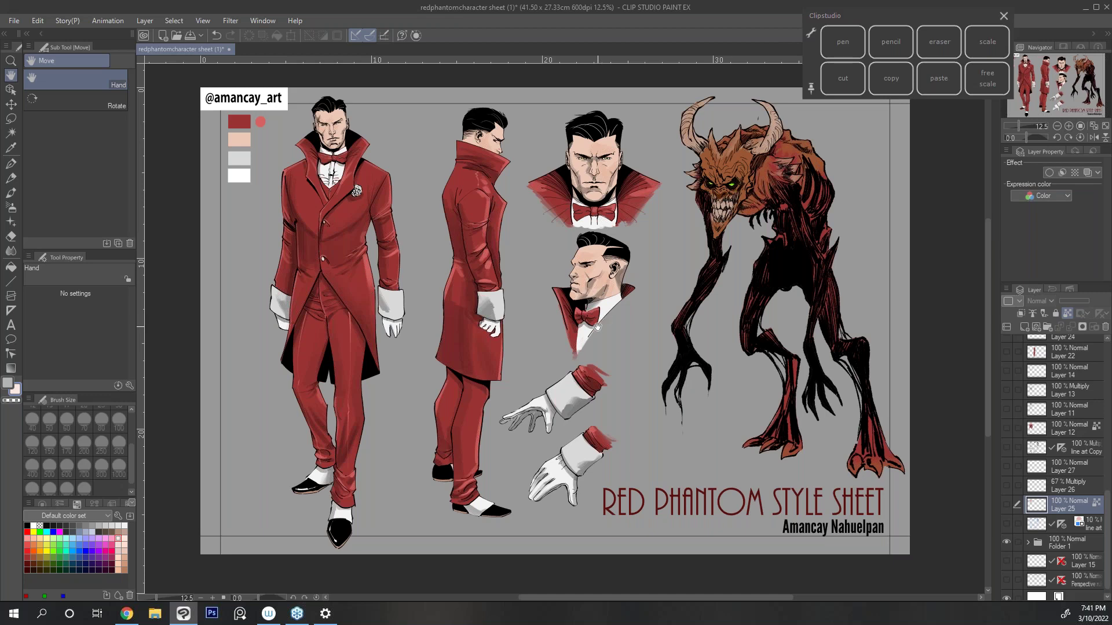
# Step: Inspect the figures' lower legs and shoes close up, then return to the full sheet at 12.5%
pyautogui.click(1069, 126)
pyautogui.click(1037, 99)
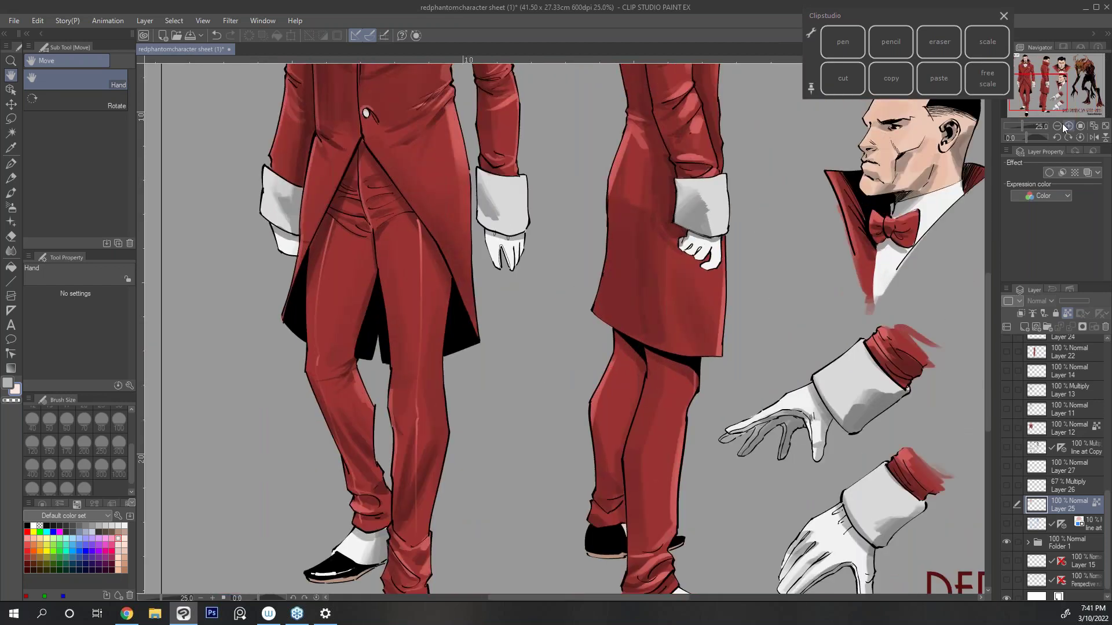
pyautogui.click(1069, 126)
pyautogui.scroll(1, 1051, 102)
pyautogui.moveTo(976, 400); pyautogui.dragTo(992, 178)
pyautogui.click(1058, 126)
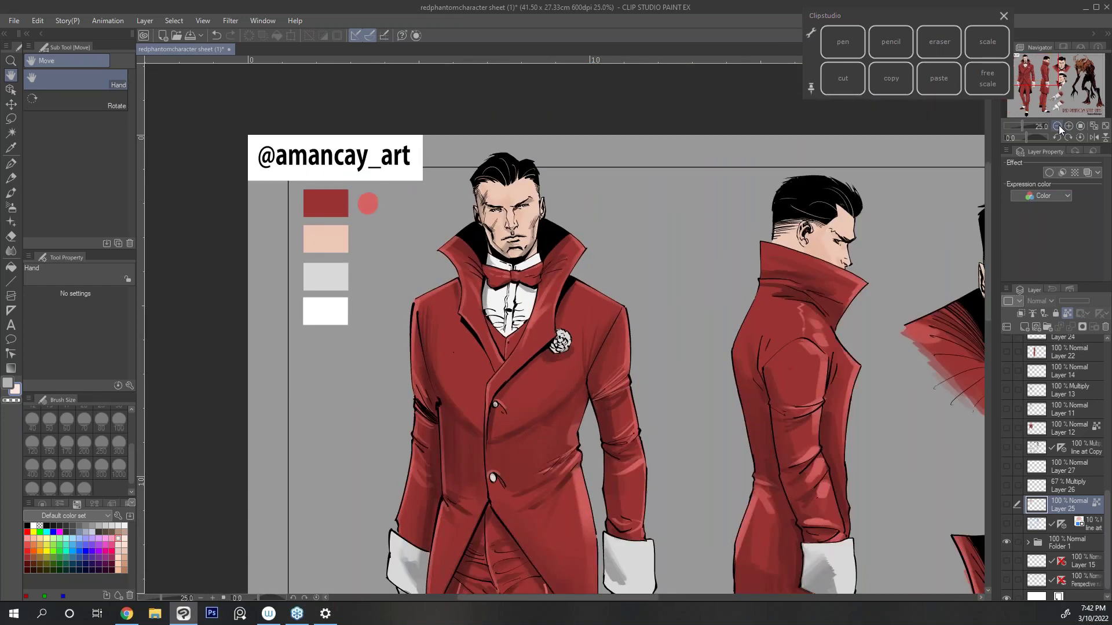
pyautogui.moveTo(1048, 81); pyautogui.dragTo(1061, 94)
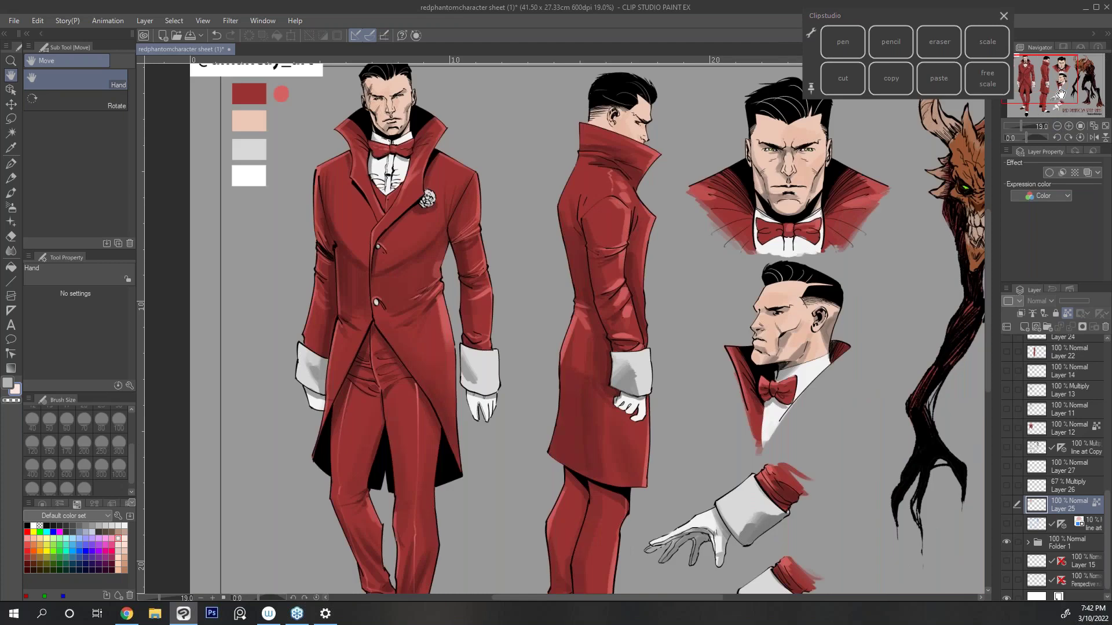
pyautogui.click(1057, 125)
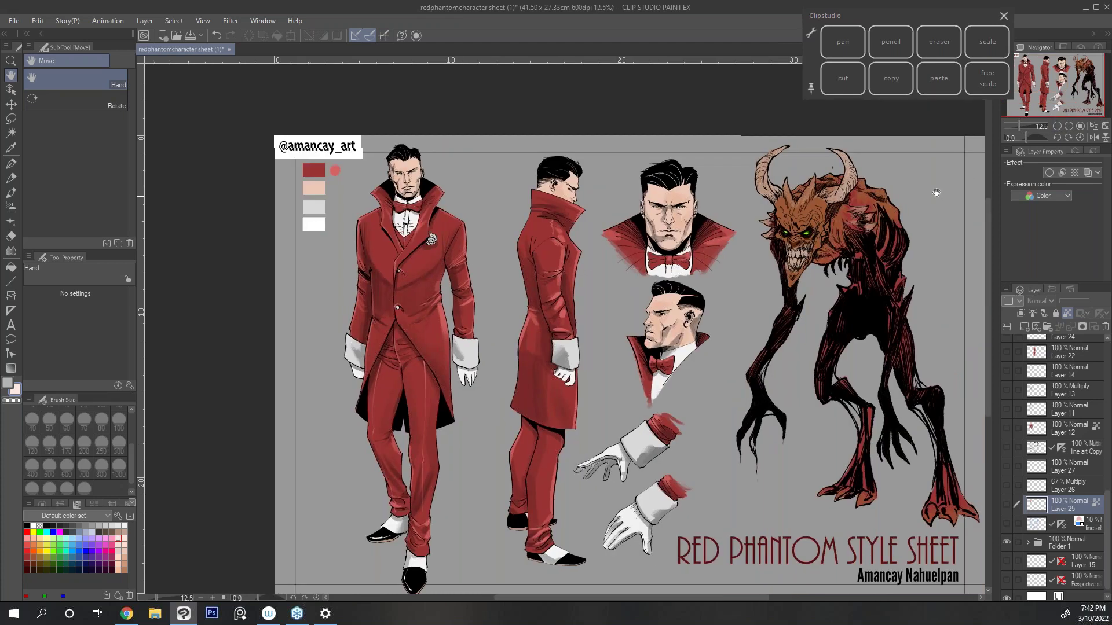
pyautogui.moveTo(937, 193); pyautogui.dragTo(878, 156)
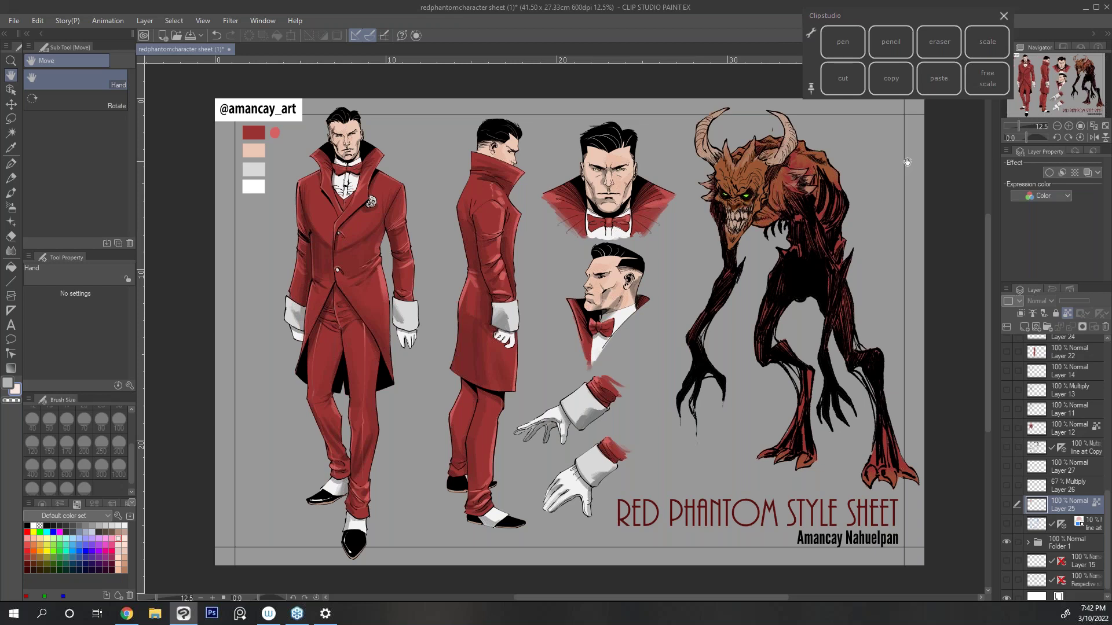
pyautogui.scroll(1, 988, 220)
pyautogui.moveTo(967, 16); pyautogui.dragTo(971, 19)
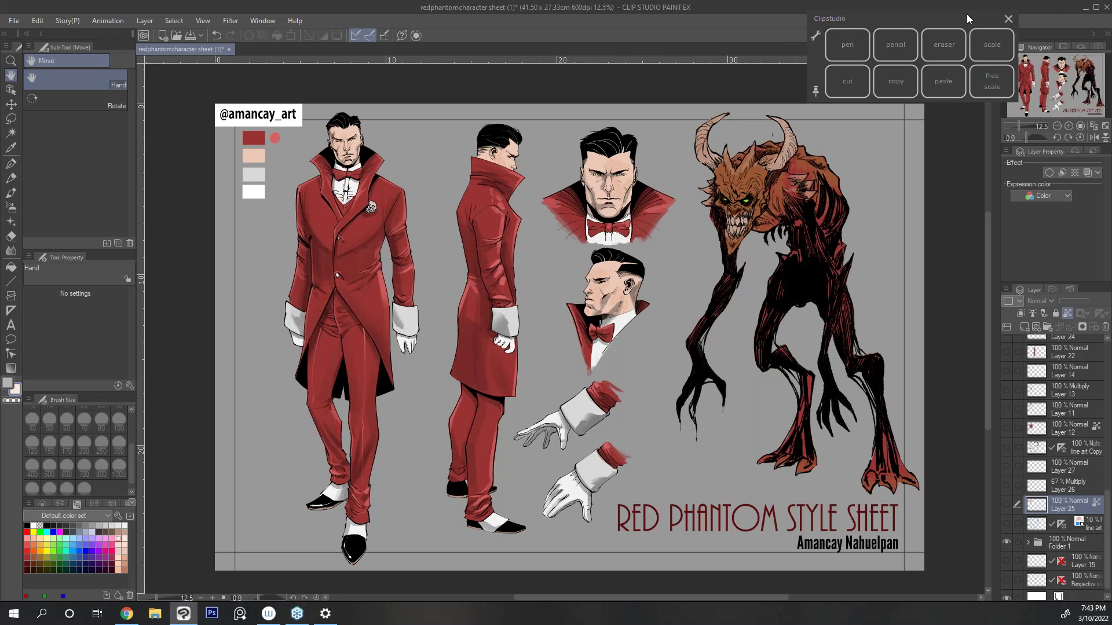
# Step: Move the floating shortcut panel down and left, then bring Wacom Desktop Center into view
pyautogui.moveTo(965, 21); pyautogui.dragTo(939, 75)
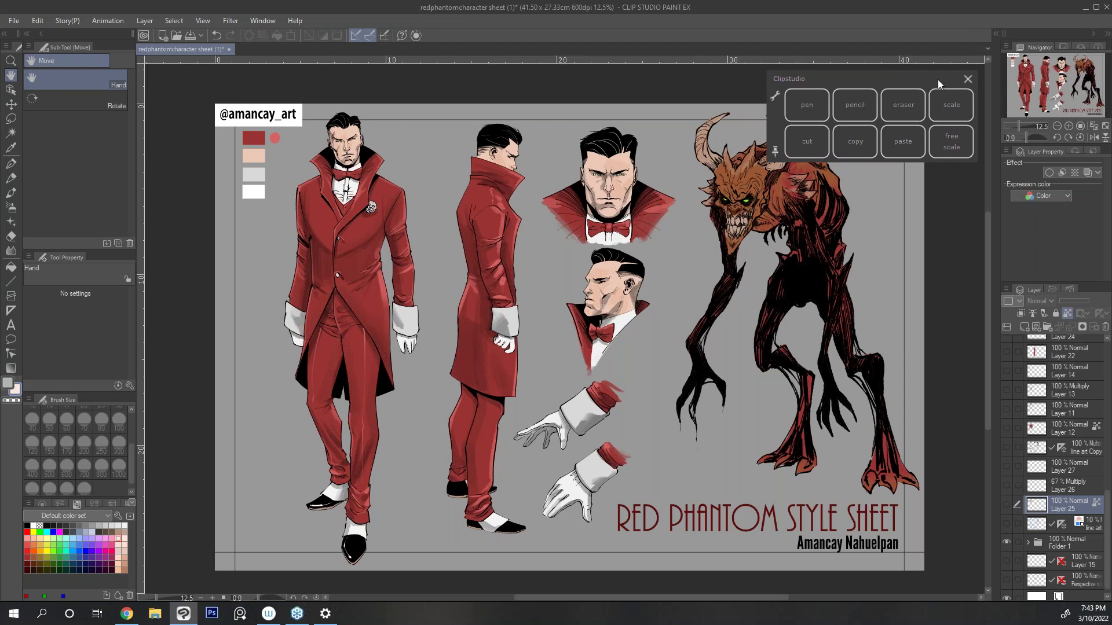
pyautogui.moveTo(939, 75); pyautogui.dragTo(939, 79)
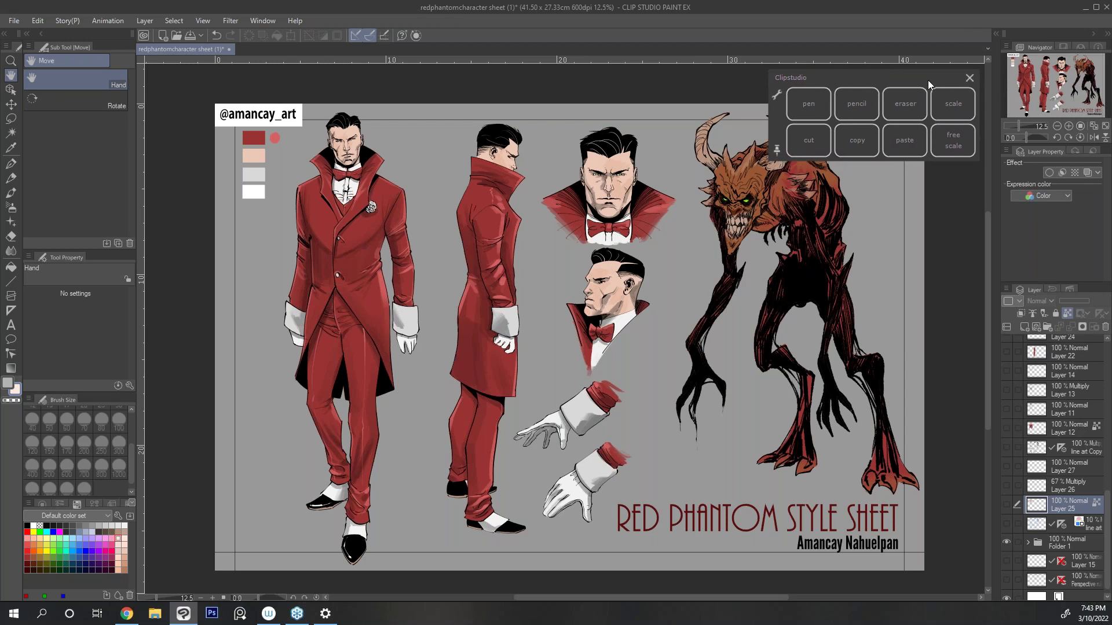
pyautogui.click(268, 615)
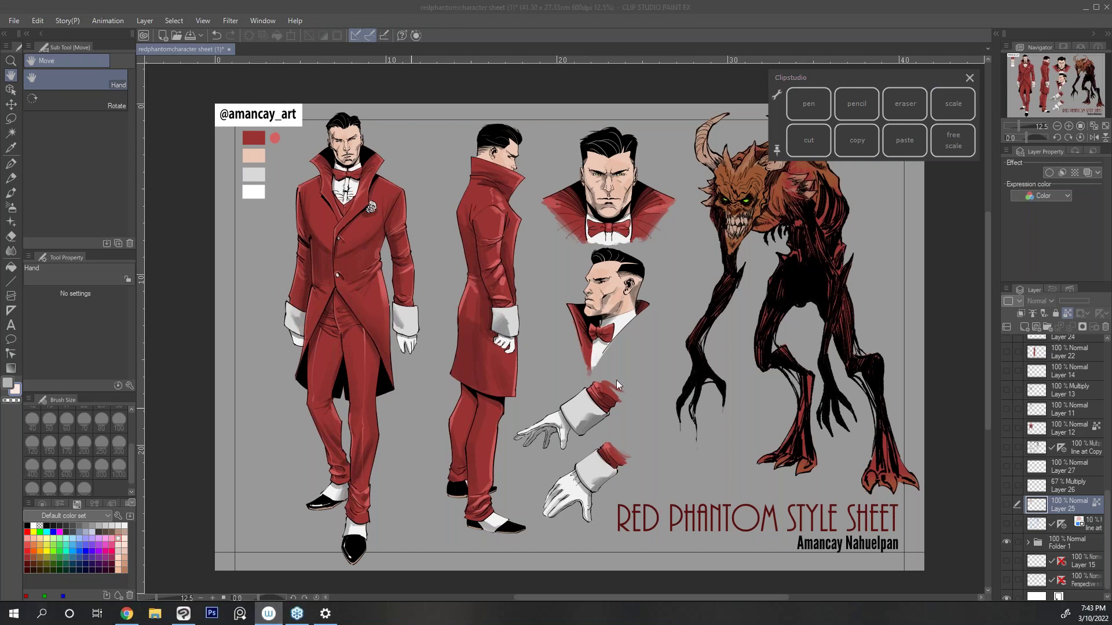
pyautogui.moveTo(1111, 152); pyautogui.dragTo(612, 153)
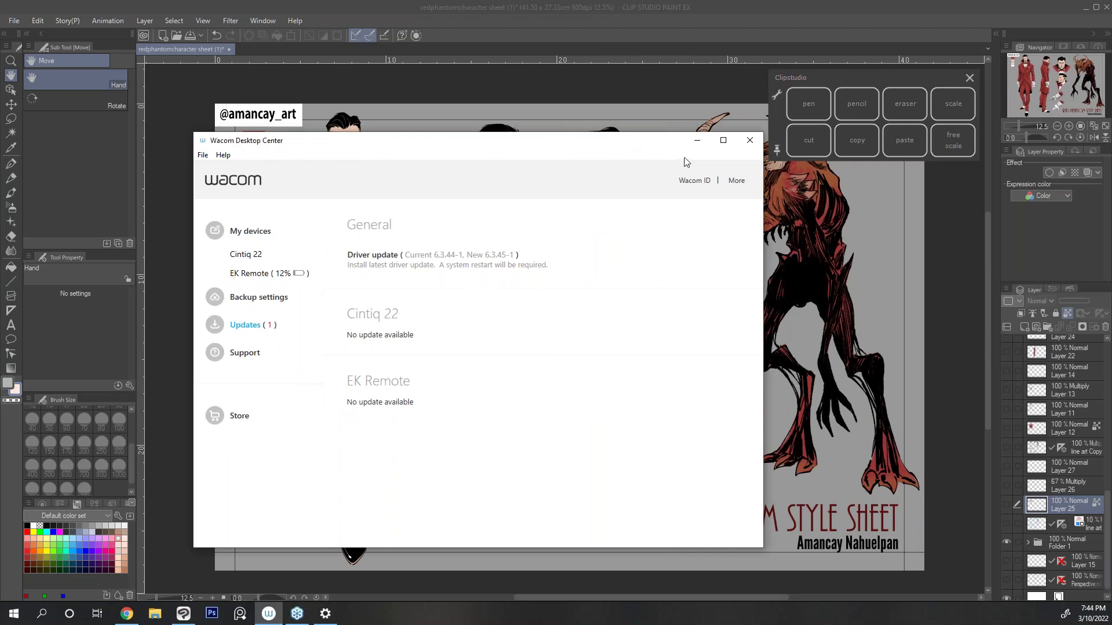
pyautogui.click(748, 144)
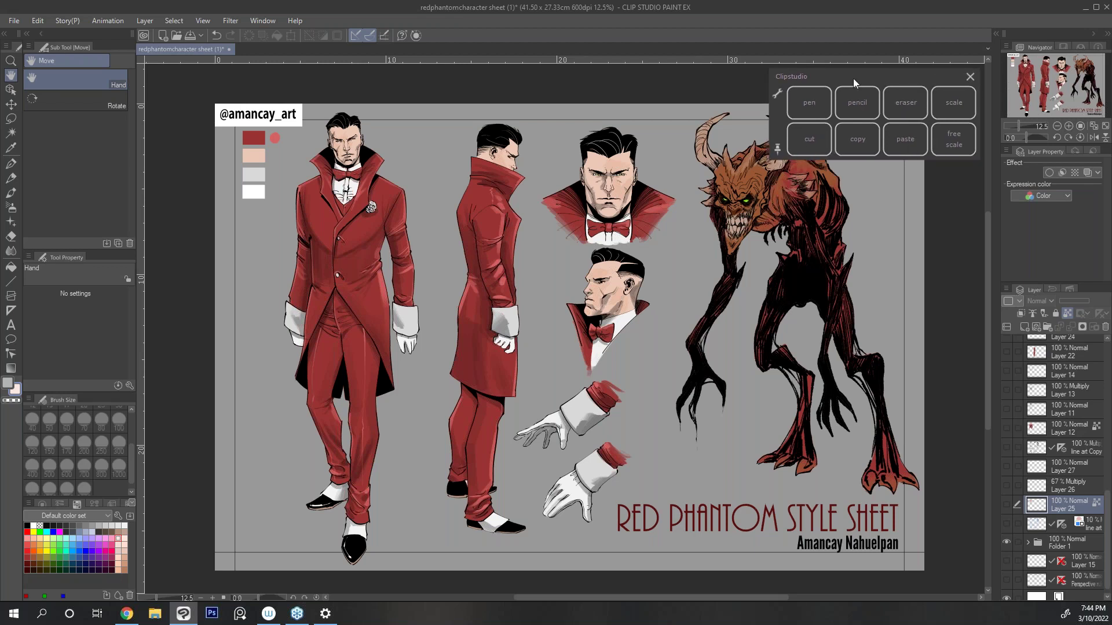
# Step: Nudge the floating shortcut panel and switch to the Darker pencil brush
pyautogui.moveTo(899, 75); pyautogui.dragTo(900, 84)
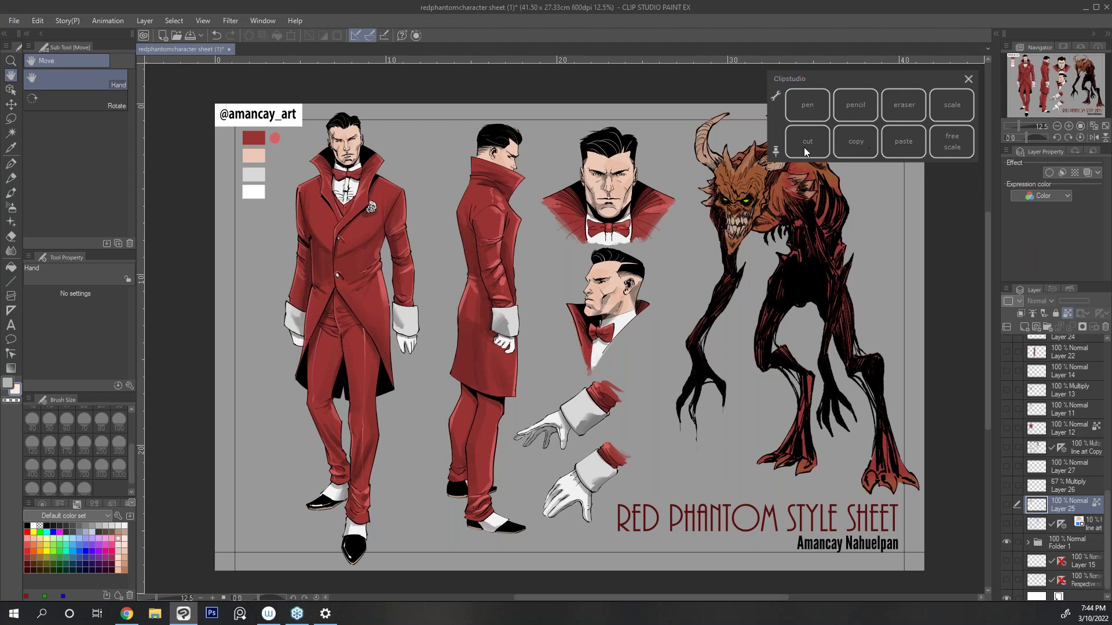
pyautogui.moveTo(903, 82); pyautogui.dragTo(913, 76)
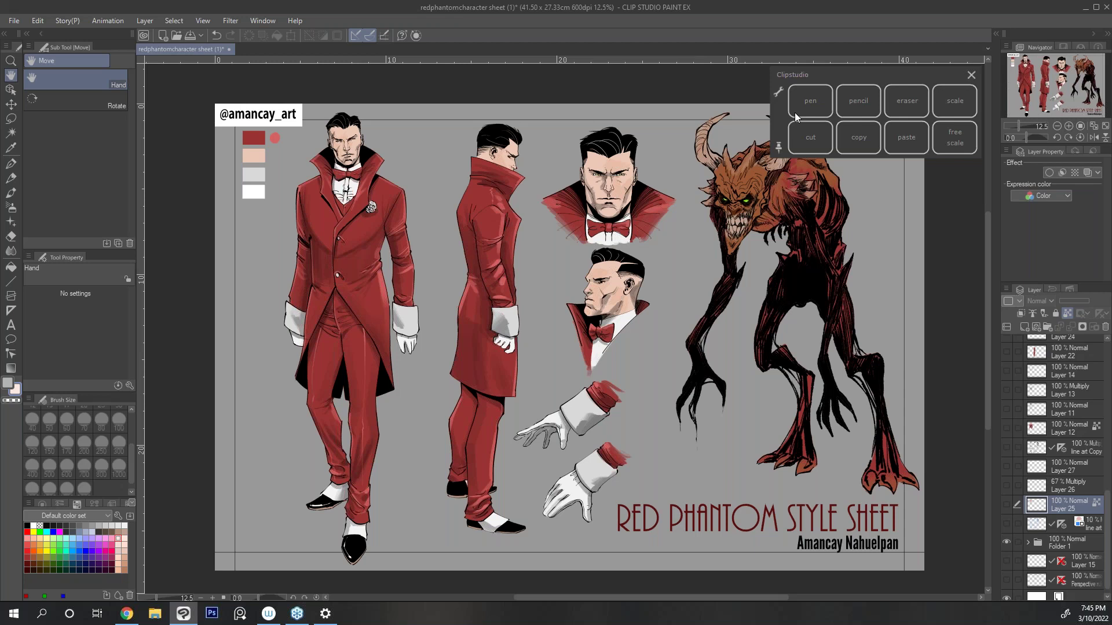
pyautogui.press('p')
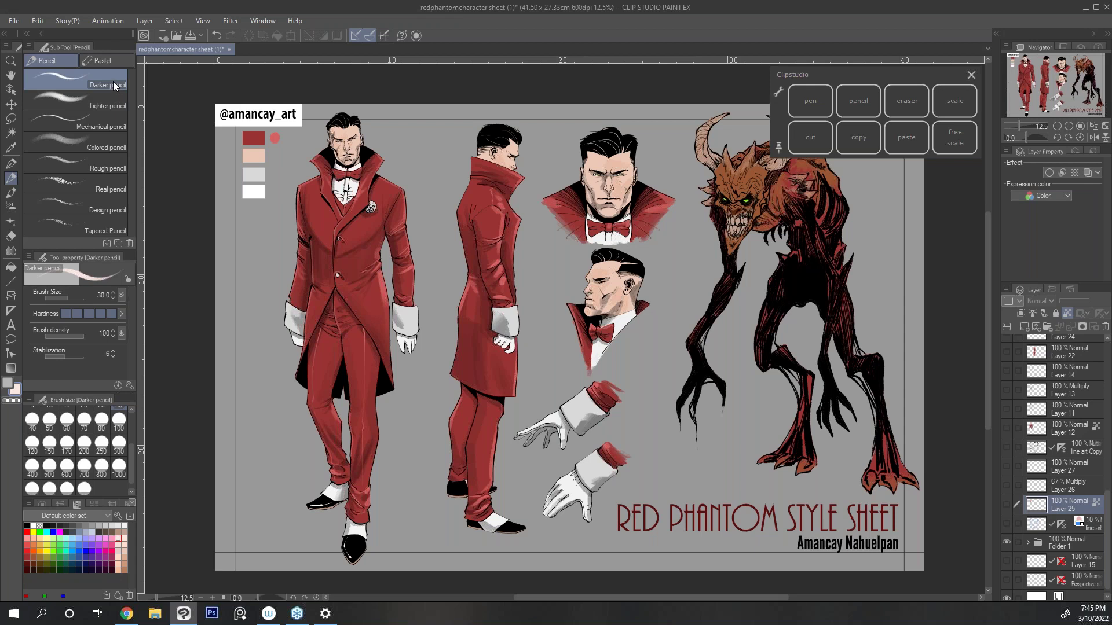
# Step: Browse the Pen, Bloodstain decoration and soft airbrush sub tools, then hide Folder 1's artwork
pyautogui.press('p')
pyautogui.scroll(-4, 131, 135)
pyautogui.moveTo(129, 157); pyautogui.dragTo(131, 168)
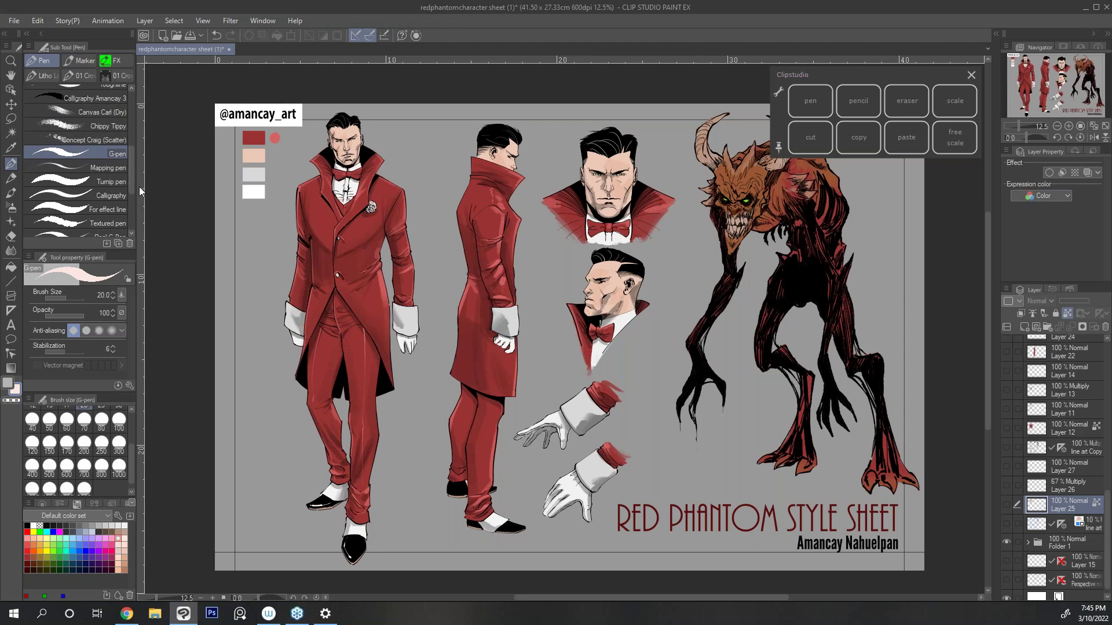
pyautogui.moveTo(131, 184); pyautogui.dragTo(132, 179)
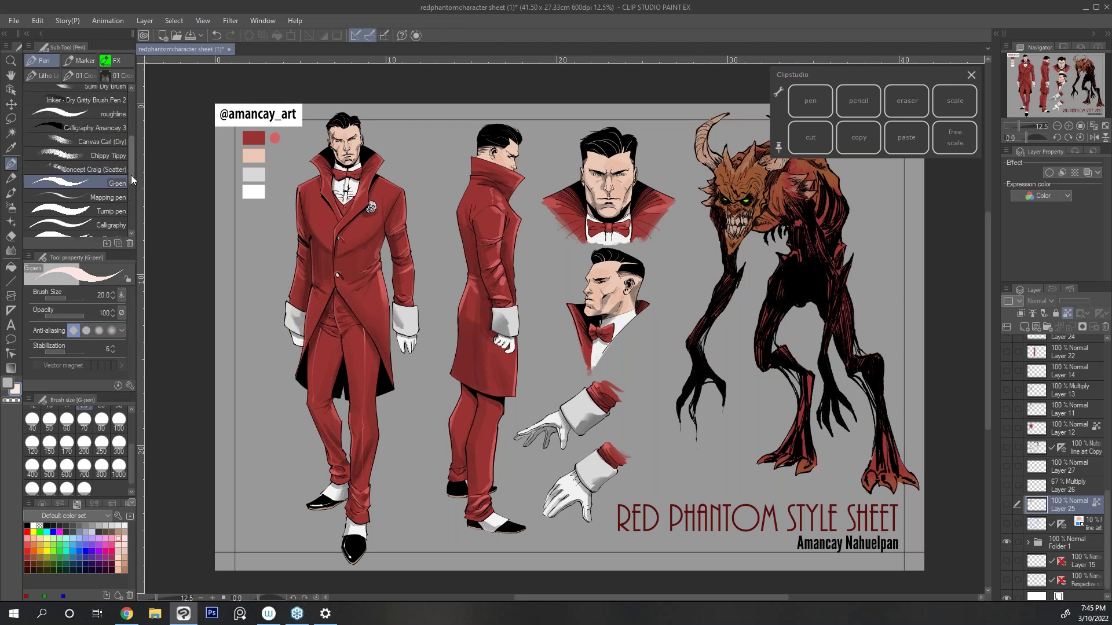
pyautogui.moveTo(131, 175); pyautogui.dragTo(131, 182)
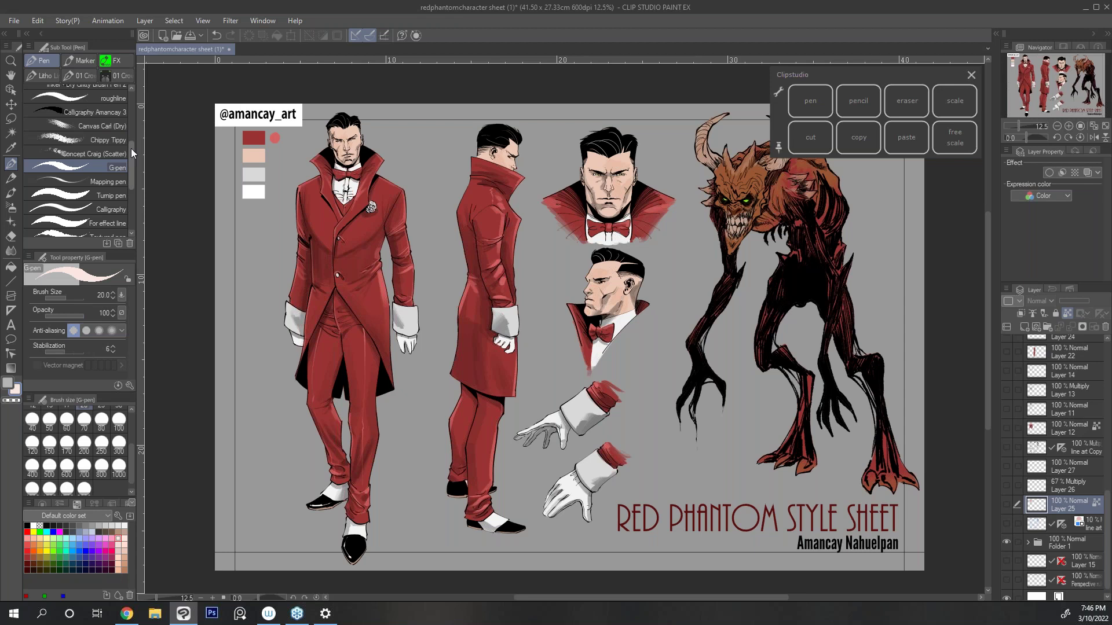
pyautogui.moveTo(131, 168)
pyautogui.mouseDown()
pyautogui.moveTo(130, 106)
pyautogui.moveTo(129, 127)
pyautogui.moveTo(130, 116)
pyautogui.mouseUp()
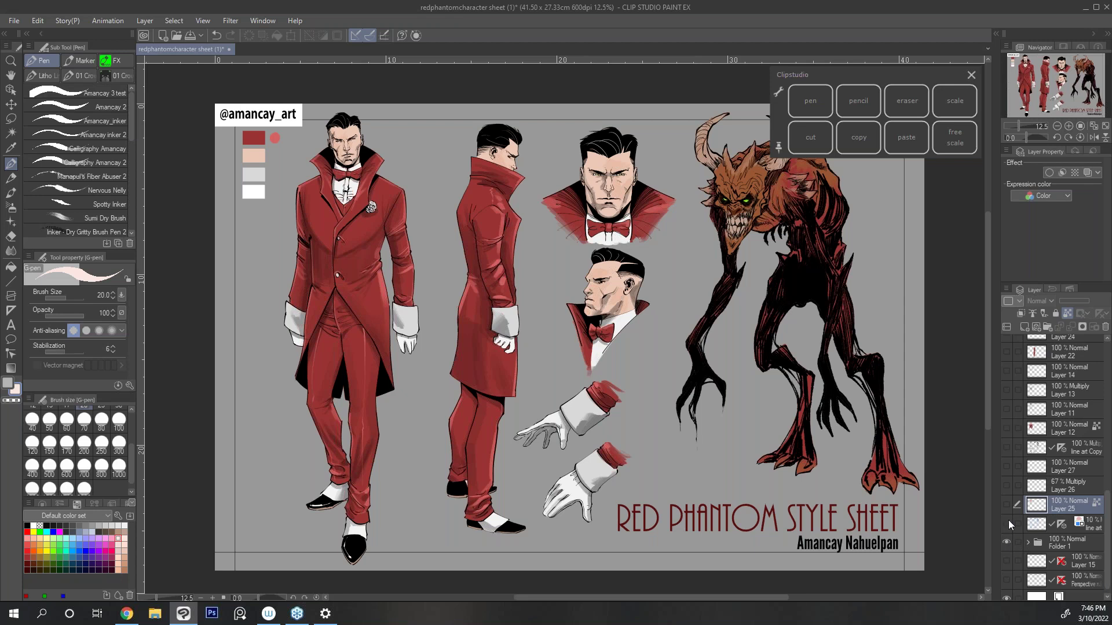
pyautogui.click(11, 222)
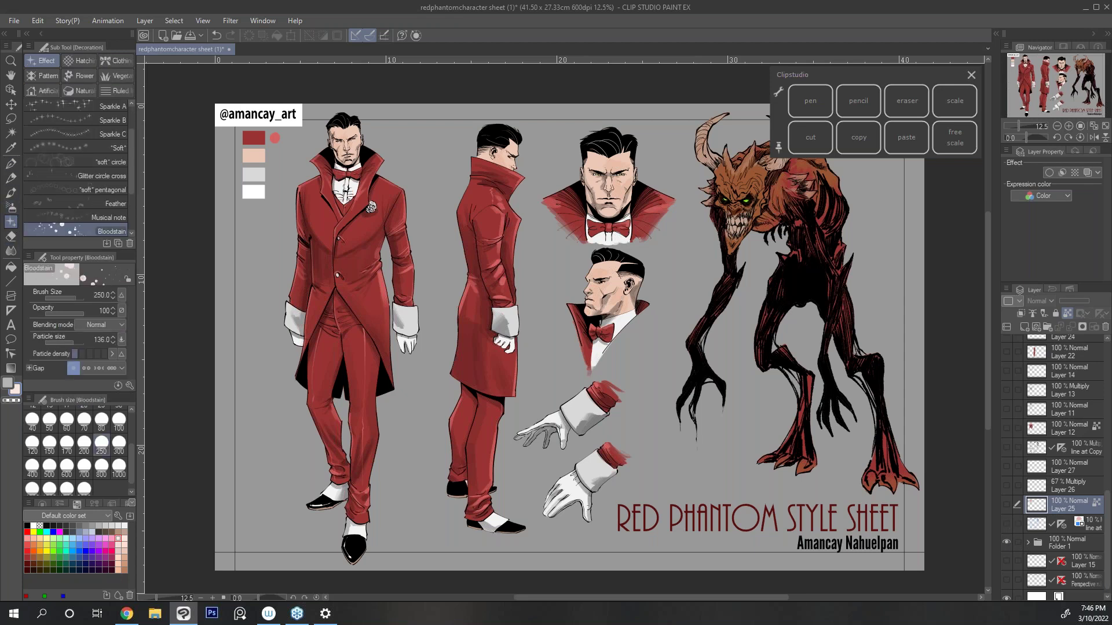
pyautogui.click(11, 207)
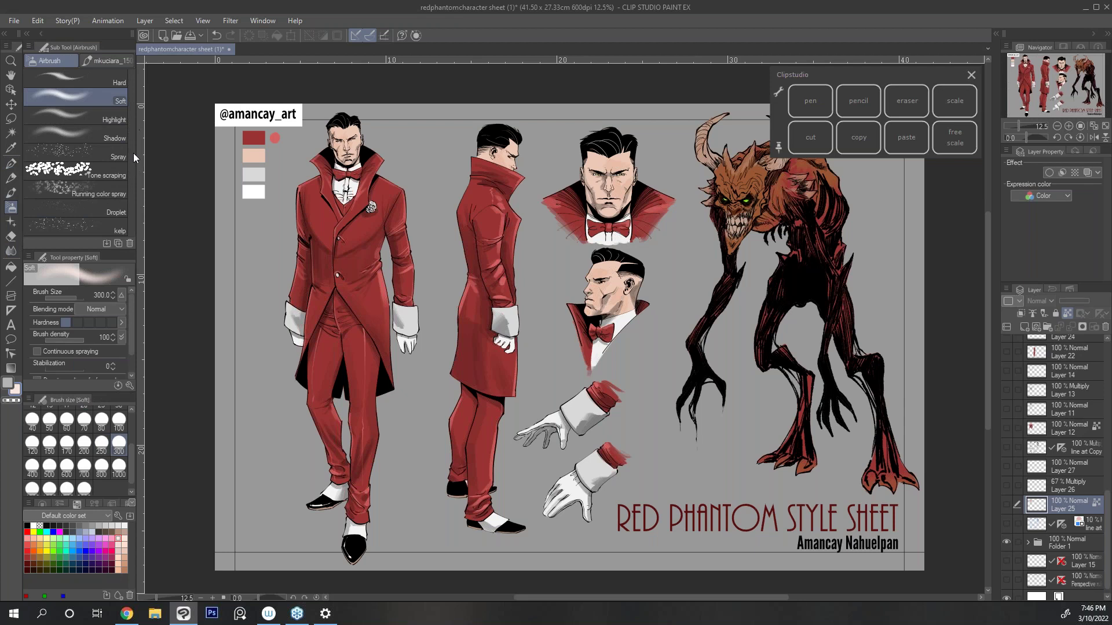
pyautogui.click(1005, 543)
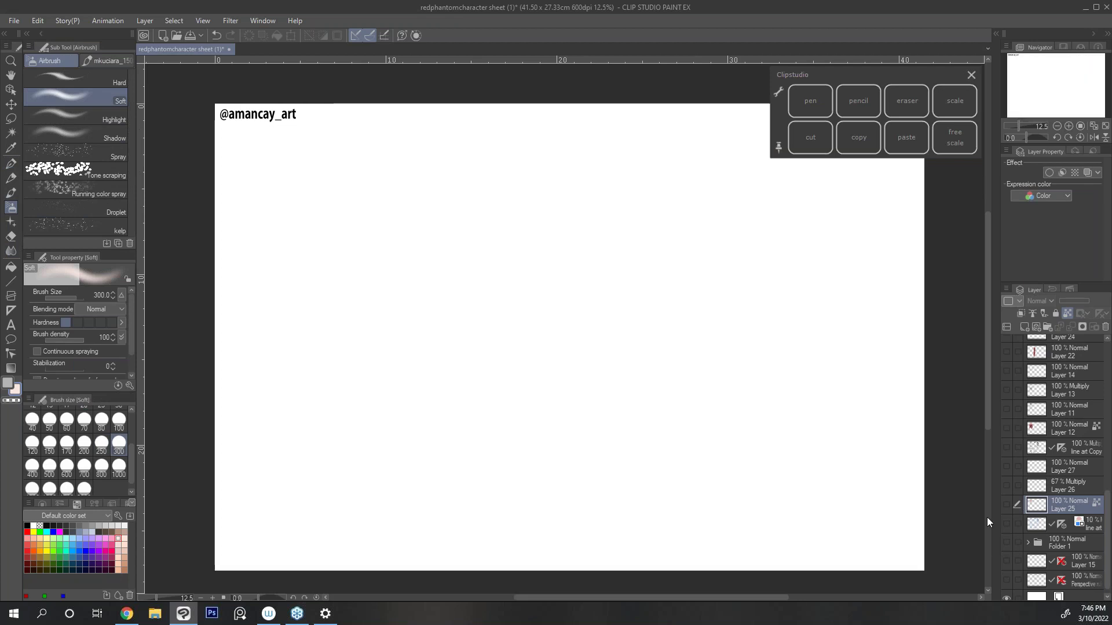
# Step: Pick black, add a new layer, and paint Bloodstain dots at size 300 near the left edge
pyautogui.click(104, 221)
pyautogui.click(27, 525)
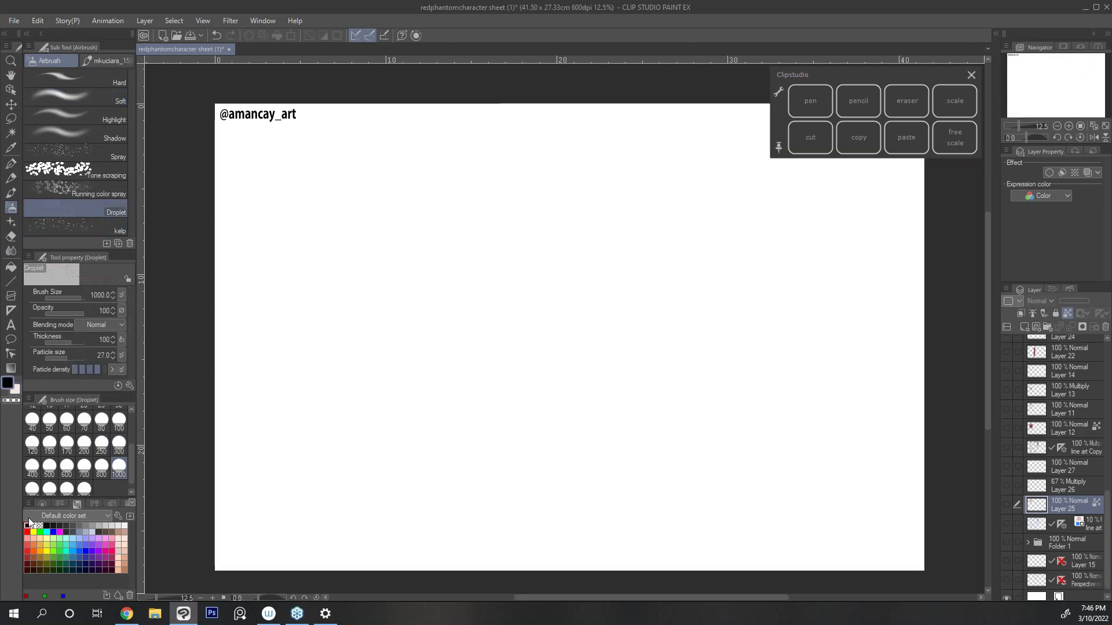
pyautogui.click(1039, 329)
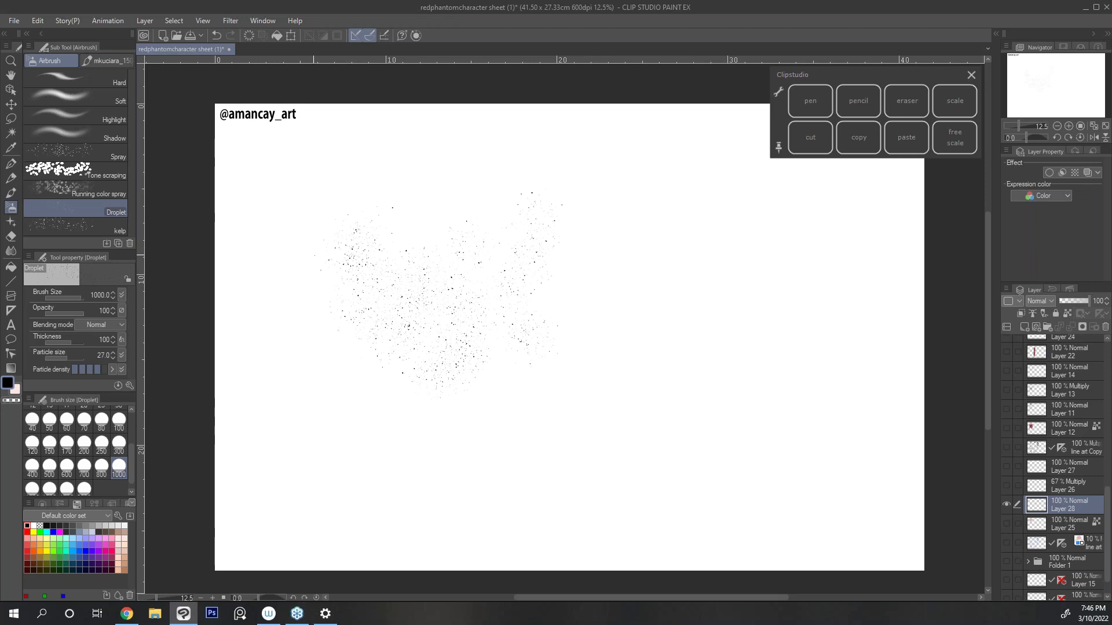
pyautogui.click(11, 222)
pyautogui.moveTo(323, 245)
pyautogui.mouseDown()
pyautogui.moveTo(331, 272)
pyautogui.moveTo(296, 338)
pyautogui.mouseUp()
pyautogui.click(119, 443)
pyautogui.moveTo(286, 301); pyautogui.dragTo(312, 399)
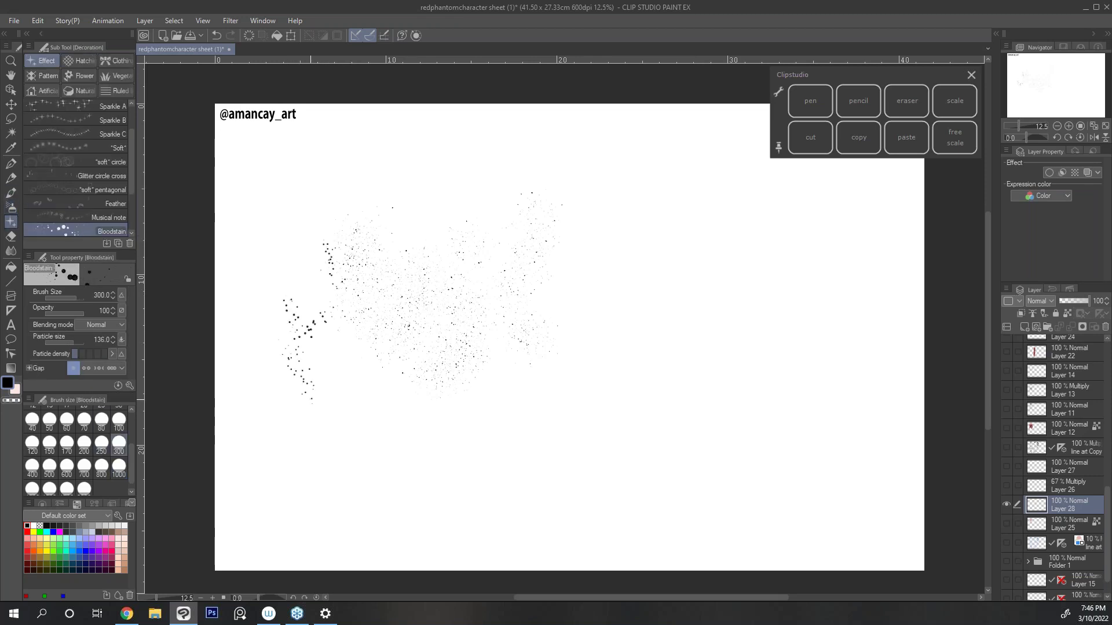
pyautogui.moveTo(385, 421); pyautogui.dragTo(406, 432)
# Step: Draw a thin G-pen test line, then grey Sumi Dry Brush strokes at size 300
pyautogui.click(11, 163)
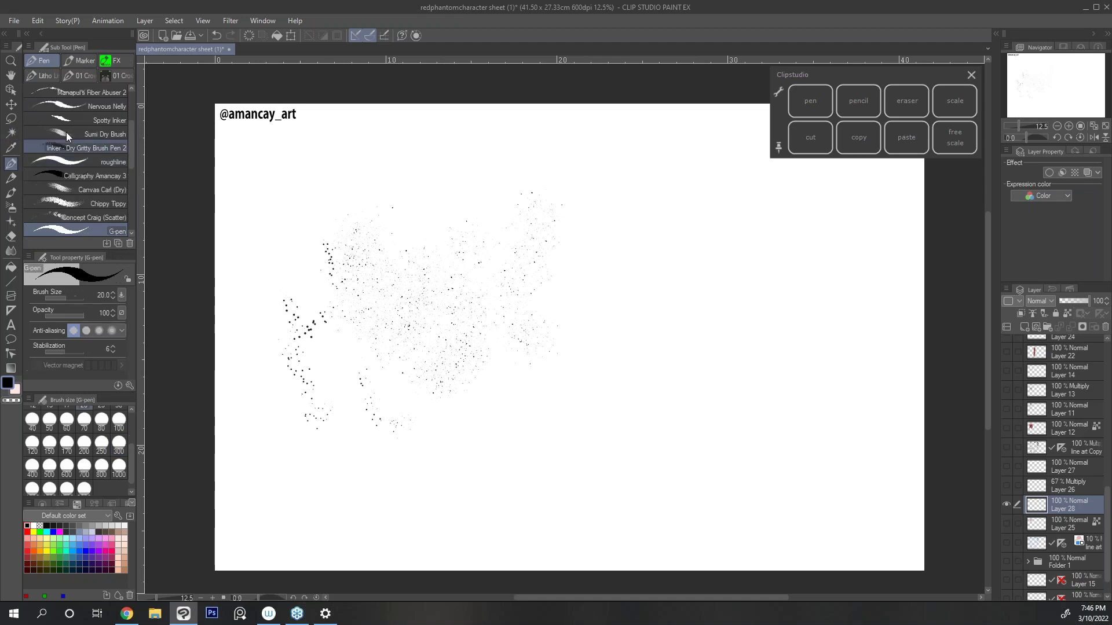
pyautogui.moveTo(286, 181); pyautogui.dragTo(313, 304)
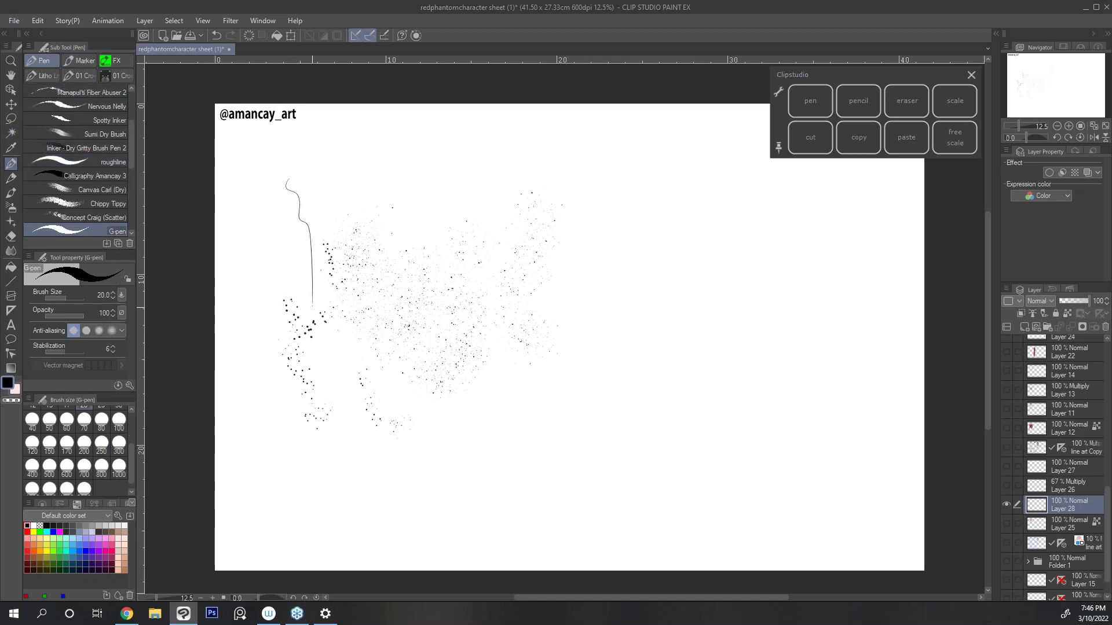
pyautogui.click(113, 135)
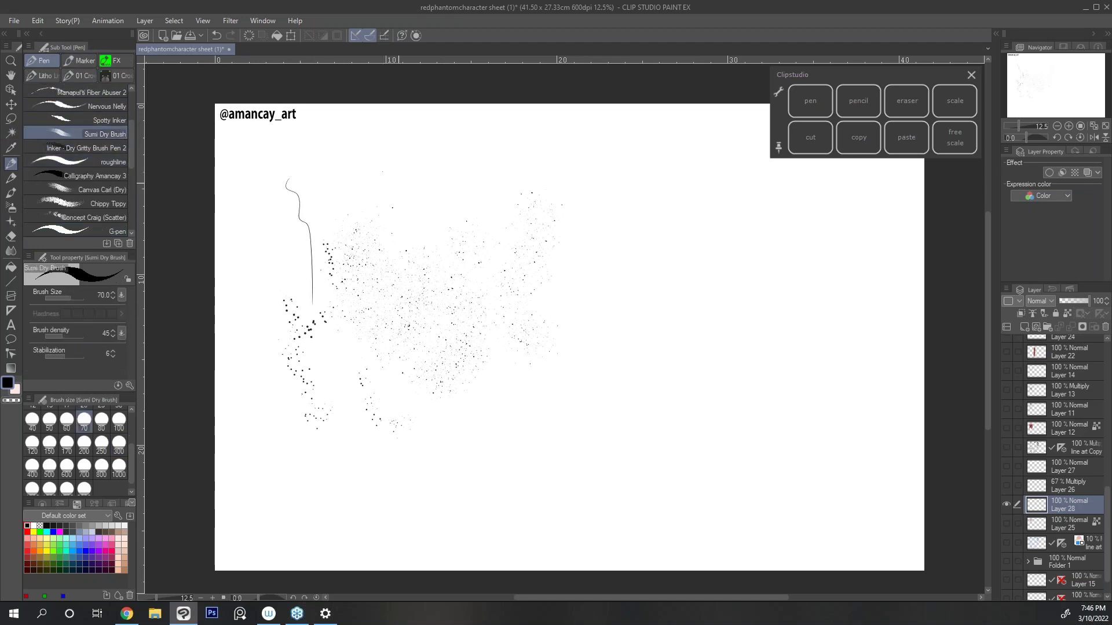
pyautogui.moveTo(377, 186)
pyautogui.mouseDown()
pyautogui.moveTo(385, 235)
pyautogui.moveTo(389, 226)
pyautogui.moveTo(400, 237)
pyautogui.mouseUp()
pyautogui.click(119, 443)
pyautogui.moveTo(290, 229); pyautogui.dragTo(259, 284)
pyautogui.moveTo(310, 212)
pyautogui.mouseDown()
pyautogui.moveTo(264, 283)
pyautogui.moveTo(274, 265)
pyautogui.mouseUp()
pyautogui.moveTo(341, 193); pyautogui.dragTo(283, 262)
pyautogui.moveTo(355, 190)
pyautogui.mouseDown()
pyautogui.moveTo(329, 221)
pyautogui.moveTo(375, 181)
pyautogui.mouseUp()
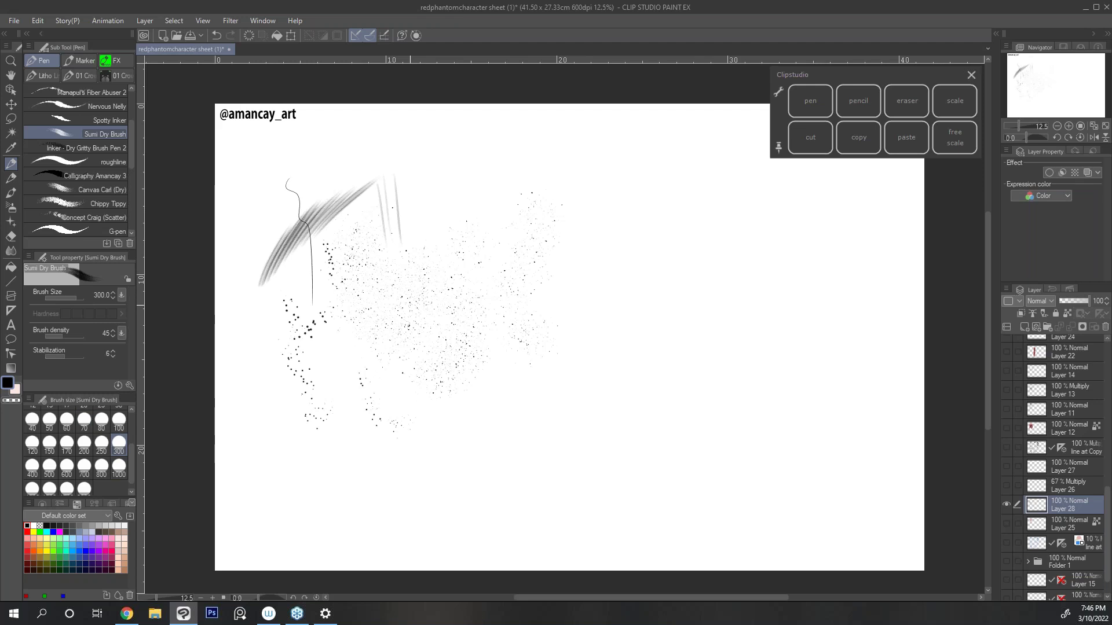
# Step: Paint three dark ink strokes with the Crow set's TOWBFude01 brush
pyautogui.click(125, 73)
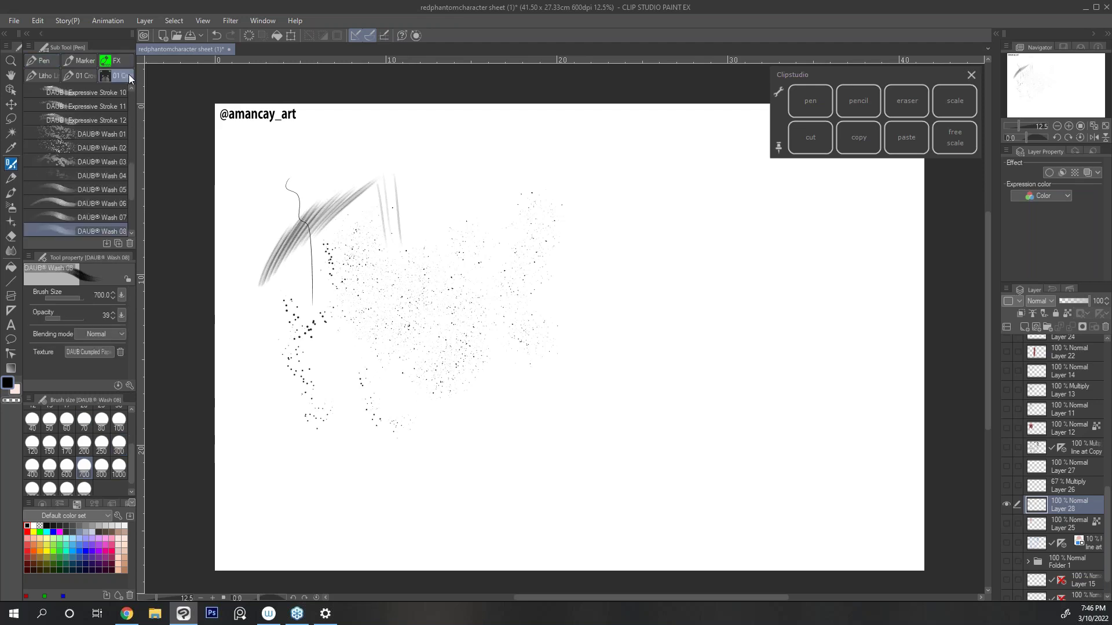
pyautogui.moveTo(132, 176); pyautogui.dragTo(132, 93)
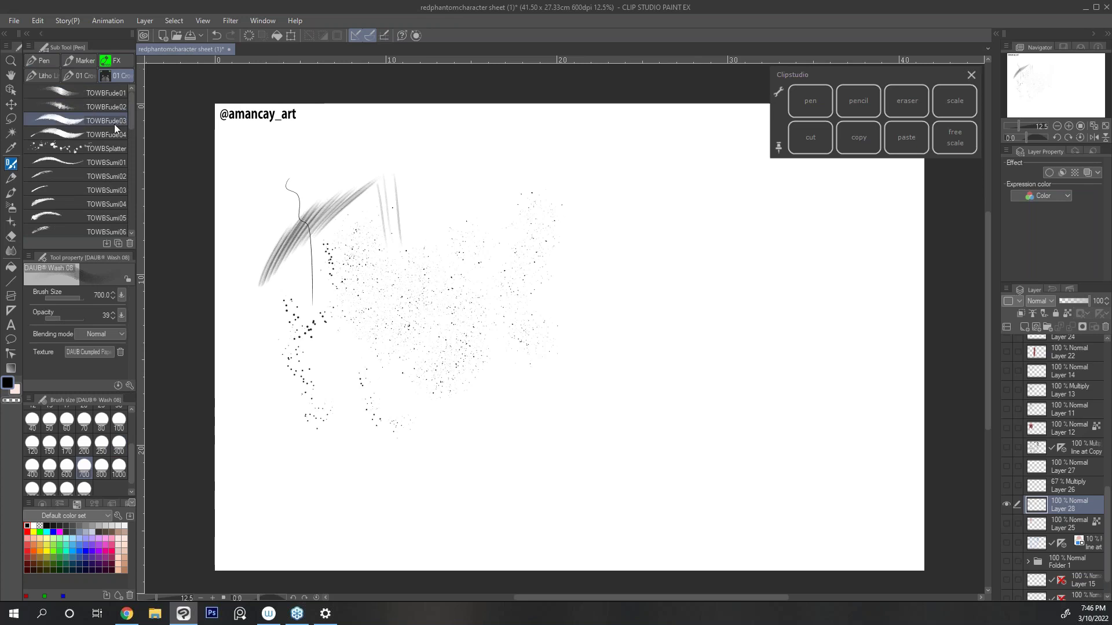
pyautogui.click(112, 92)
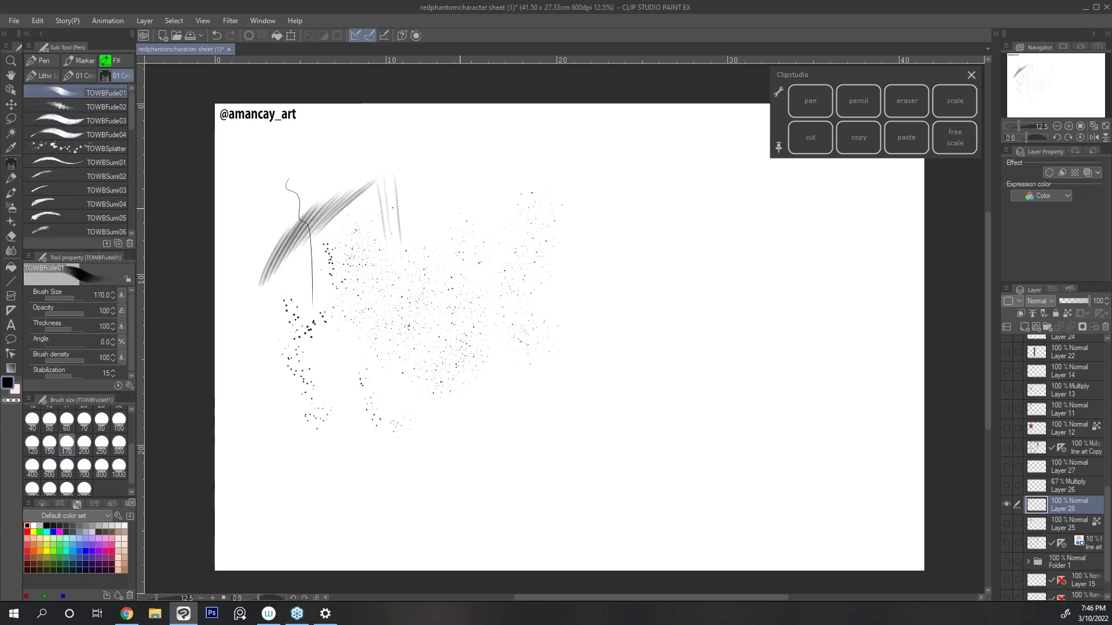
pyautogui.moveTo(462, 178); pyautogui.dragTo(448, 236)
pyautogui.moveTo(476, 201)
pyautogui.mouseDown()
pyautogui.moveTo(447, 235)
pyautogui.moveTo(461, 234)
pyautogui.moveTo(443, 253)
pyautogui.mouseUp()
pyautogui.moveTo(440, 209); pyautogui.dragTo(430, 295)
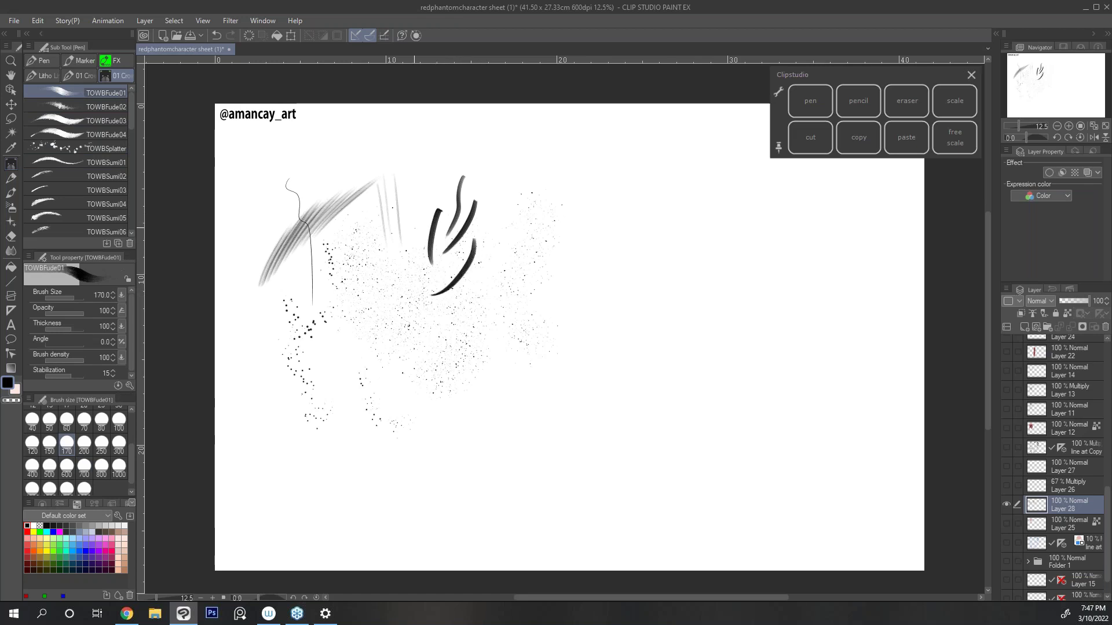
# Step: Paint an S-shaped curve and small marks with the TOWBFude02 brush
pyautogui.click(107, 106)
pyautogui.moveTo(602, 218); pyautogui.dragTo(543, 298)
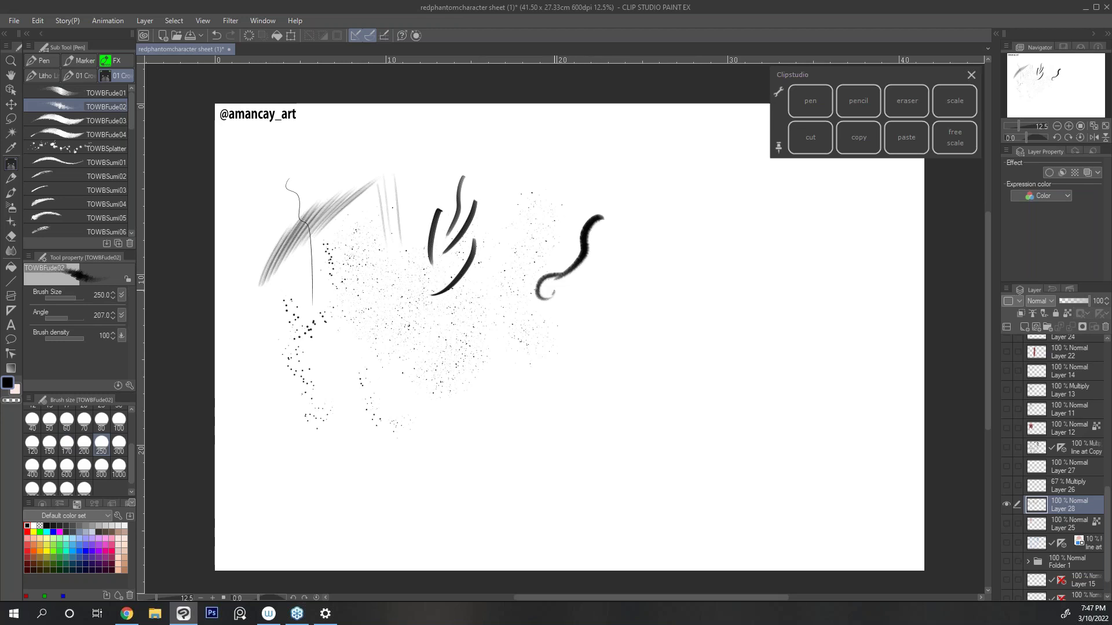
pyautogui.moveTo(586, 277)
pyautogui.mouseDown()
pyautogui.moveTo(582, 300)
pyautogui.moveTo(560, 315)
pyautogui.mouseUp()
pyautogui.moveTo(538, 307); pyautogui.dragTo(532, 319)
# Step: Add long sweeps, a dot and strokes below the sketch with TOWBFude04
pyautogui.click(106, 134)
pyautogui.moveTo(572, 204)
pyautogui.mouseDown()
pyautogui.moveTo(546, 246)
pyautogui.moveTo(399, 355)
pyautogui.mouseUp()
pyautogui.click(479, 284)
pyautogui.moveTo(398, 273)
pyautogui.mouseDown()
pyautogui.moveTo(375, 289)
pyautogui.moveTo(380, 327)
pyautogui.mouseUp()
pyautogui.moveTo(444, 340)
pyautogui.mouseDown()
pyautogui.moveTo(438, 359)
pyautogui.moveTo(446, 346)
pyautogui.mouseUp()
pyautogui.moveTo(498, 340)
pyautogui.mouseDown()
pyautogui.moveTo(497, 370)
pyautogui.moveTo(466, 399)
pyautogui.mouseUp()
pyautogui.moveTo(606, 341)
pyautogui.mouseDown()
pyautogui.moveTo(557, 386)
pyautogui.moveTo(585, 392)
pyautogui.mouseUp()
# Step: Dab a black ink splatter with the TOWBSplatter brush
pyautogui.click(106, 149)
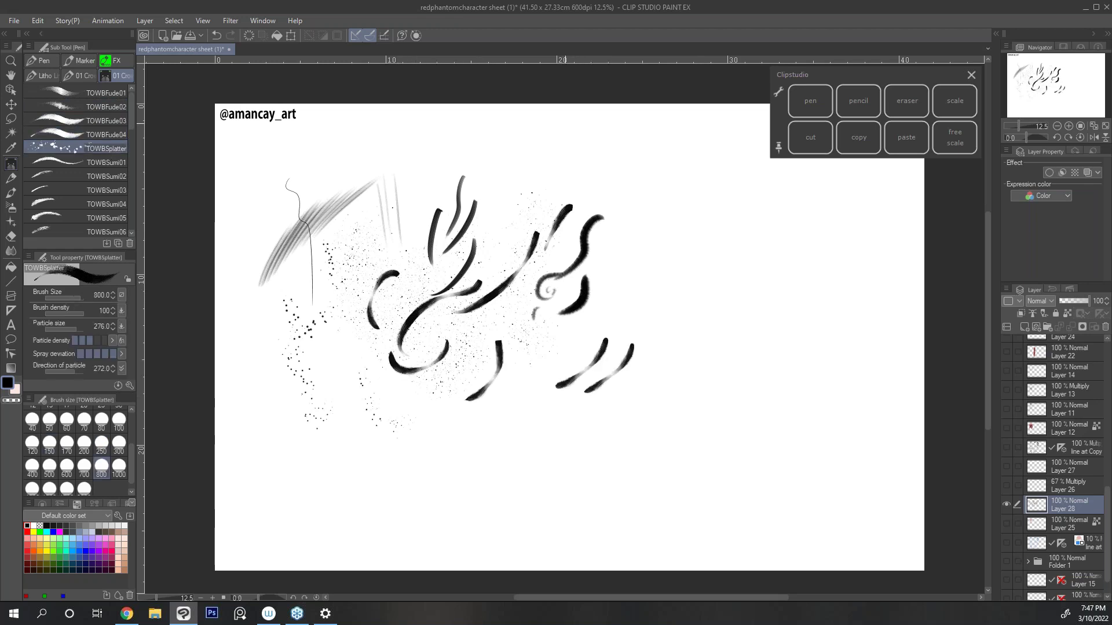
pyautogui.click(682, 267)
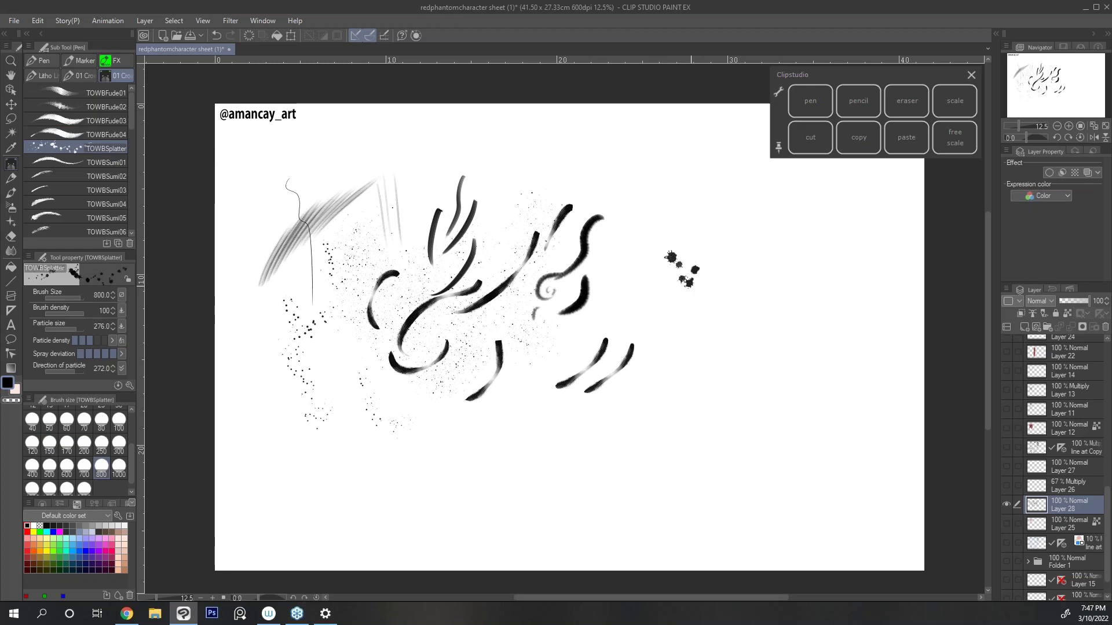
pyautogui.moveTo(651, 294); pyautogui.dragTo(678, 278)
# Step: Draw thin diagonal and vertical hatching beside the splatter with TOWBSumi01
pyautogui.click(106, 163)
pyautogui.moveTo(658, 205); pyautogui.dragTo(638, 249)
pyautogui.moveTo(620, 256); pyautogui.dragTo(607, 296)
pyautogui.moveTo(614, 244)
pyautogui.mouseDown()
pyautogui.moveTo(601, 271)
pyautogui.moveTo(612, 278)
pyautogui.mouseUp()
pyautogui.moveTo(630, 213); pyautogui.dragTo(626, 242)
pyautogui.moveTo(635, 210); pyautogui.dragTo(633, 235)
pyautogui.moveTo(644, 221); pyautogui.dragTo(635, 248)
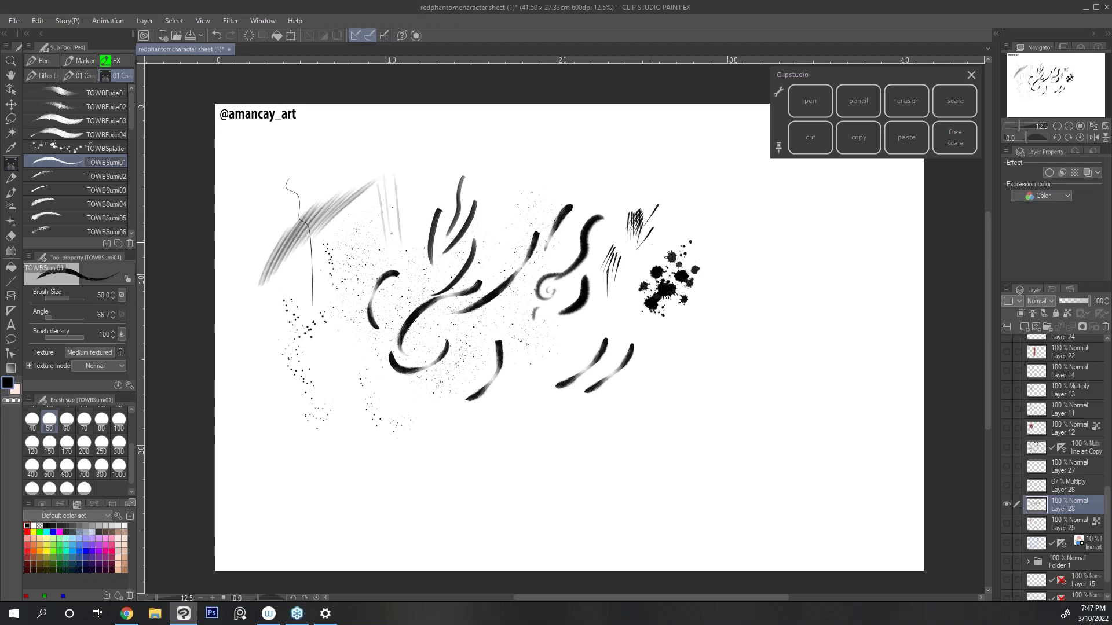
# Step: Zoom in and add vertical and cross-hatching strokes at the upper right
pyautogui.click(1072, 125)
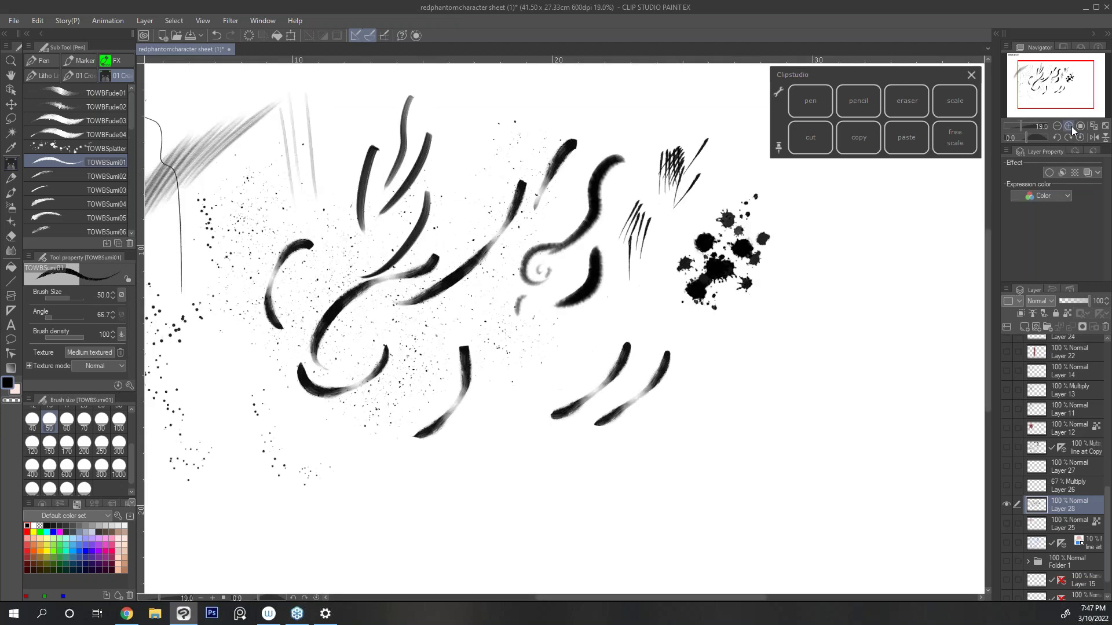
pyautogui.moveTo(603, 145); pyautogui.dragTo(602, 200)
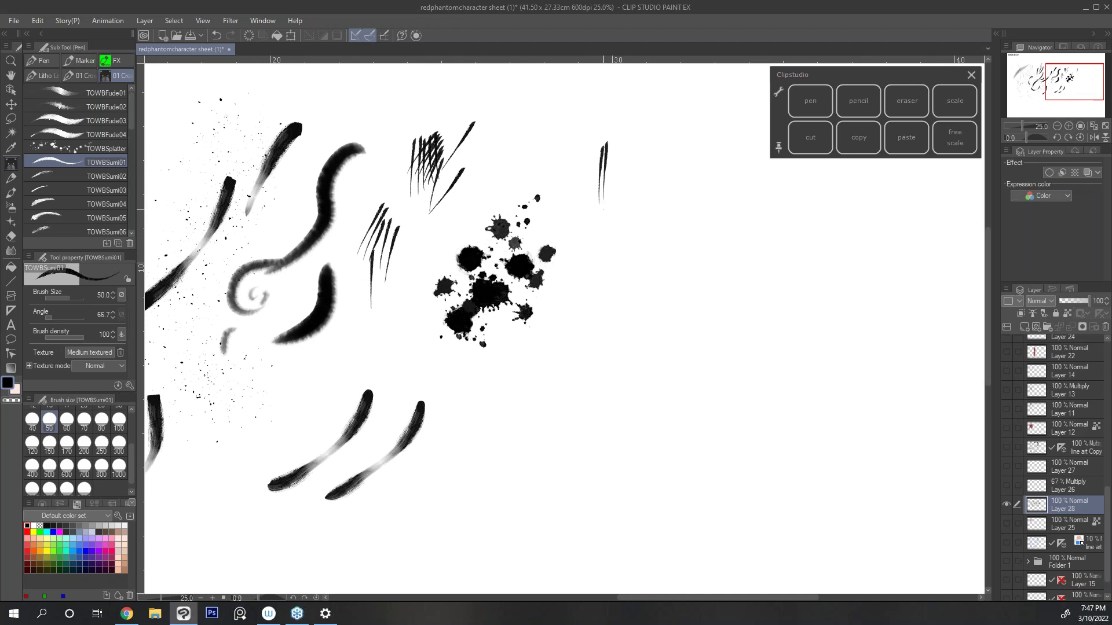
pyautogui.moveTo(612, 135); pyautogui.dragTo(610, 187)
pyautogui.moveTo(623, 124)
pyautogui.mouseDown()
pyautogui.moveTo(614, 185)
pyautogui.moveTo(624, 174)
pyautogui.mouseUp()
pyautogui.moveTo(645, 114)
pyautogui.mouseDown()
pyautogui.moveTo(617, 138)
pyautogui.moveTo(618, 151)
pyautogui.mouseUp()
pyautogui.moveTo(643, 135)
pyautogui.mouseDown()
pyautogui.moveTo(601, 177)
pyautogui.moveTo(603, 198)
pyautogui.mouseUp()
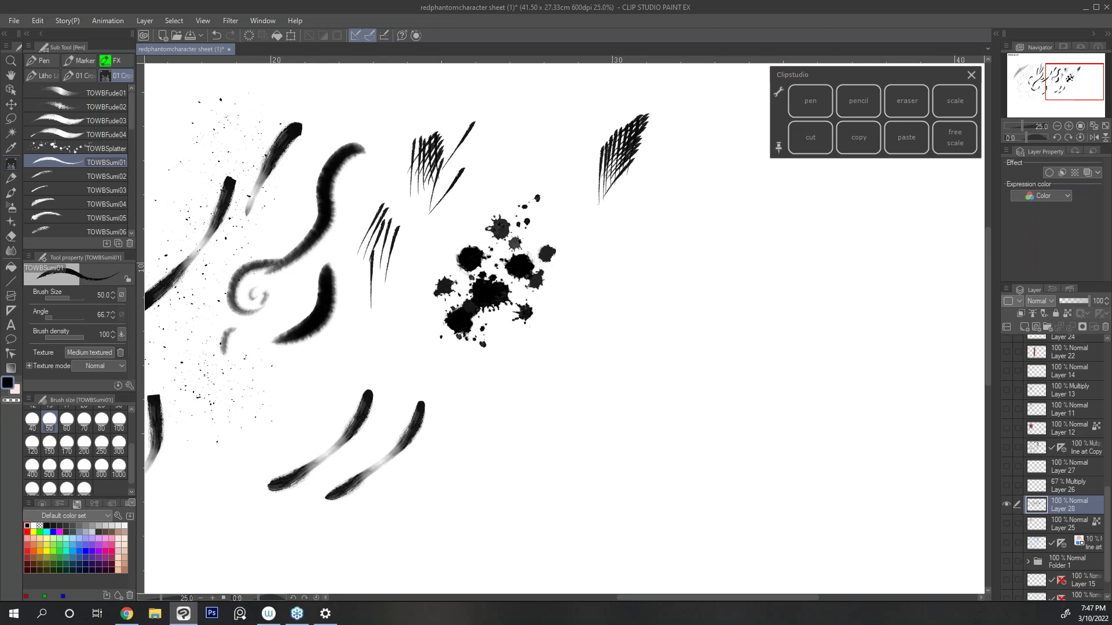
# Step: Zoom back out to show the whole page at 12.5%
pyautogui.click(1057, 126)
pyautogui.click(1057, 126)
pyautogui.click(1057, 125)
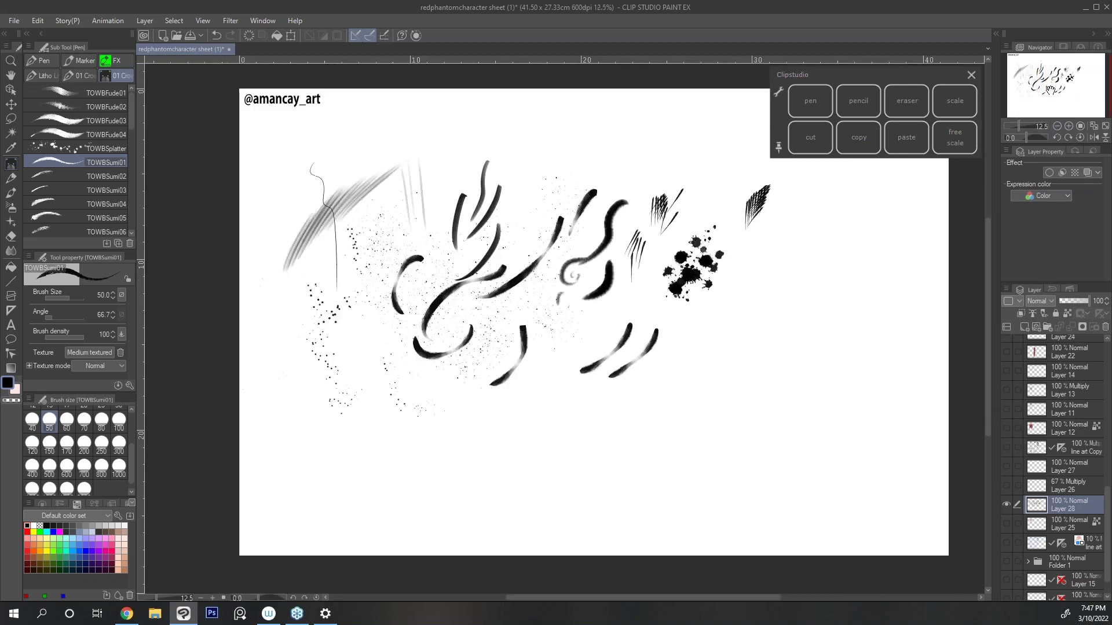
pyautogui.moveTo(987, 234); pyautogui.dragTo(988, 227)
# Step: Draw a lower-right hatching cluster, cross-hatching it with the canvas flipped horizontally and back
pyautogui.moveTo(593, 599); pyautogui.dragTo(618, 599)
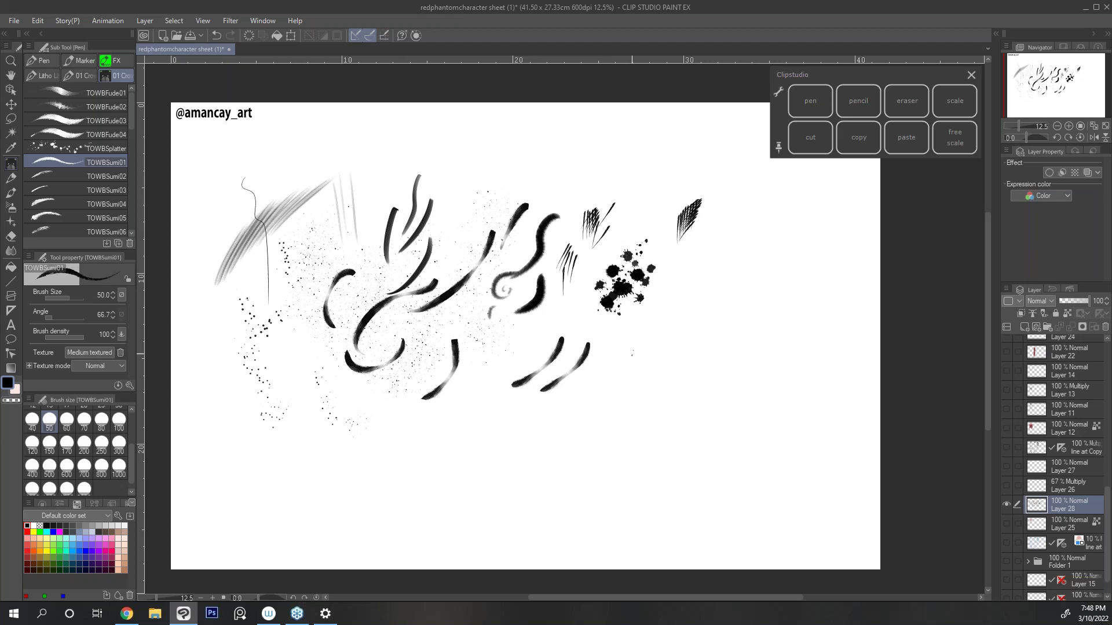
pyautogui.moveTo(631, 356); pyautogui.dragTo(639, 339)
pyautogui.moveTo(633, 358)
pyautogui.mouseDown()
pyautogui.moveTo(648, 336)
pyautogui.moveTo(695, 332)
pyautogui.mouseUp()
pyautogui.moveTo(677, 350); pyautogui.dragTo(707, 340)
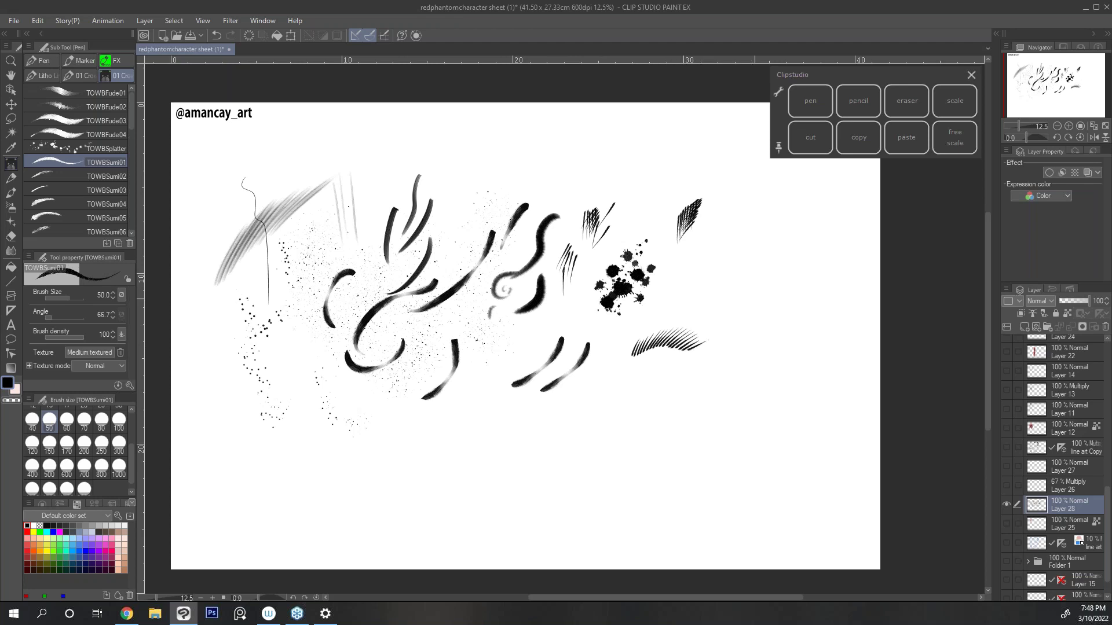
pyautogui.click(1094, 137)
pyautogui.moveTo(440, 354); pyautogui.dragTo(467, 334)
pyautogui.moveTo(454, 350)
pyautogui.mouseDown()
pyautogui.moveTo(476, 336)
pyautogui.moveTo(502, 349)
pyautogui.mouseUp()
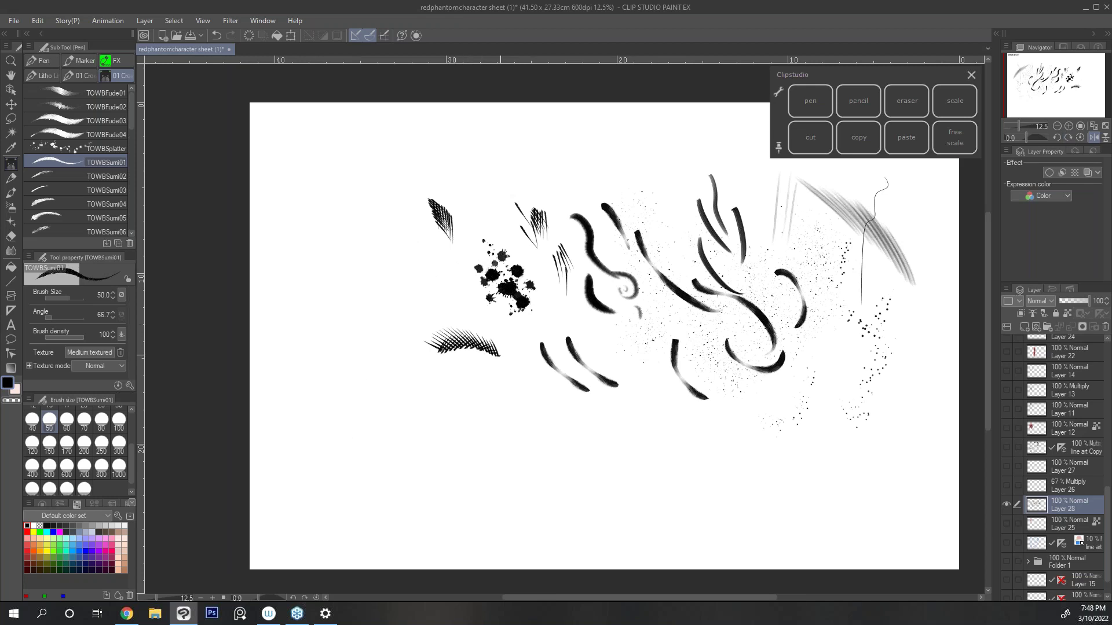
pyautogui.click(1093, 138)
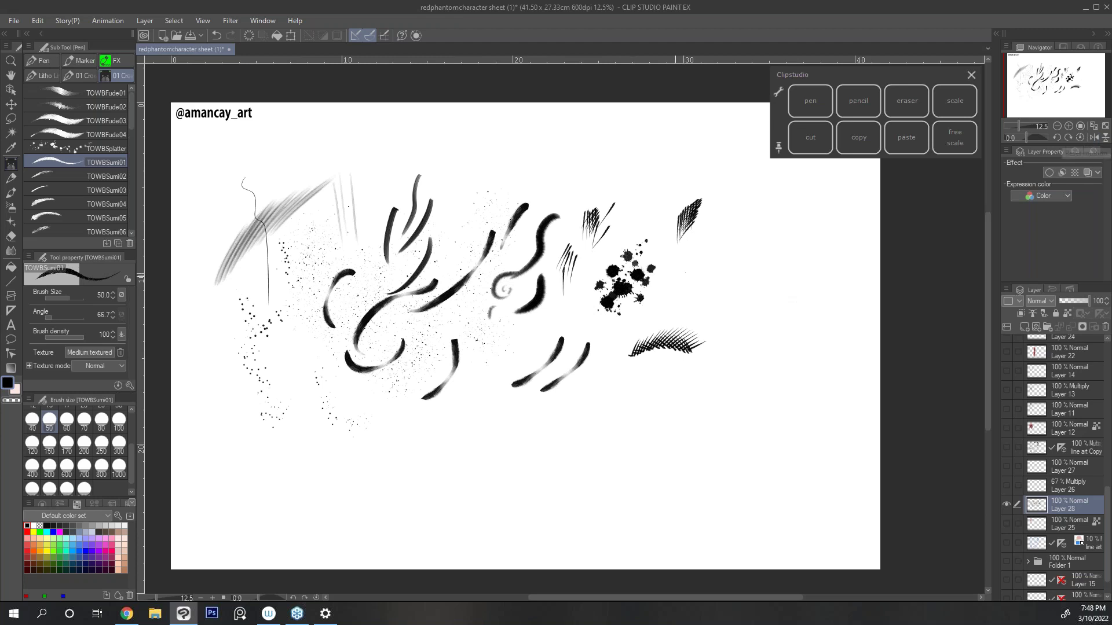
# Step: Extend the hatching cluster and hatch across the lower strokes and right of the splatter
pyautogui.moveTo(628, 360)
pyautogui.mouseDown()
pyautogui.moveTo(632, 341)
pyautogui.moveTo(628, 364)
pyautogui.moveTo(638, 347)
pyautogui.moveTo(714, 349)
pyautogui.mouseUp()
pyautogui.moveTo(694, 344)
pyautogui.mouseDown()
pyautogui.moveTo(696, 367)
pyautogui.moveTo(715, 371)
pyautogui.mouseUp()
pyautogui.moveTo(720, 347); pyautogui.dragTo(719, 372)
pyautogui.moveTo(724, 346); pyautogui.dragTo(728, 372)
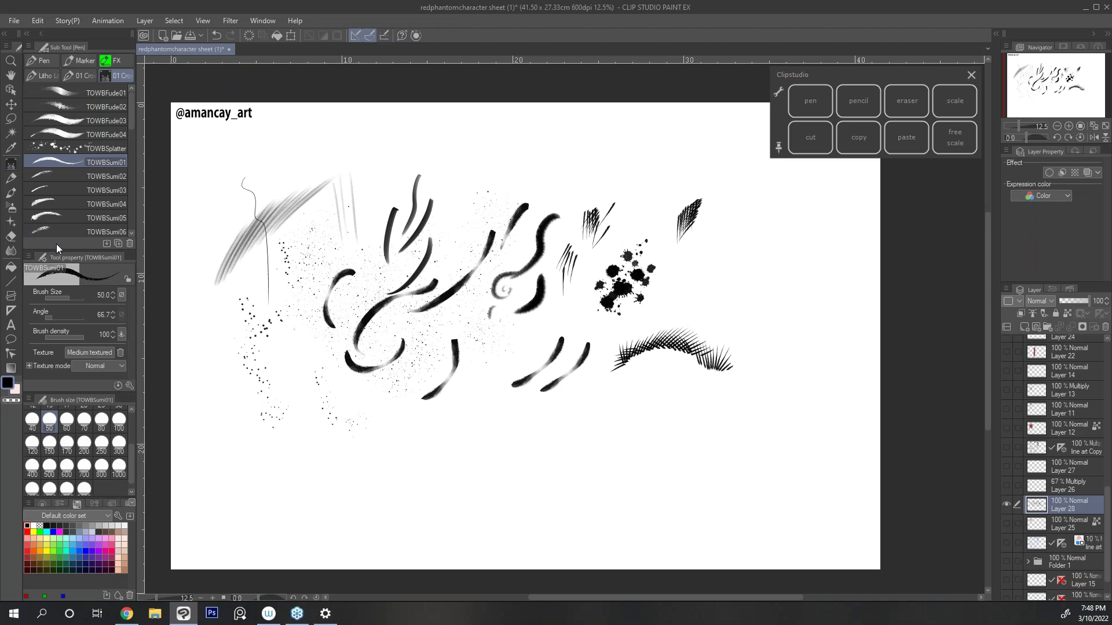
pyautogui.moveTo(618, 369)
pyautogui.mouseDown()
pyautogui.moveTo(613, 427)
pyautogui.moveTo(603, 403)
pyautogui.mouseUp()
pyautogui.moveTo(563, 322)
pyautogui.mouseDown()
pyautogui.moveTo(563, 343)
pyautogui.moveTo(587, 344)
pyautogui.mouseUp()
pyautogui.moveTo(596, 330); pyautogui.dragTo(592, 342)
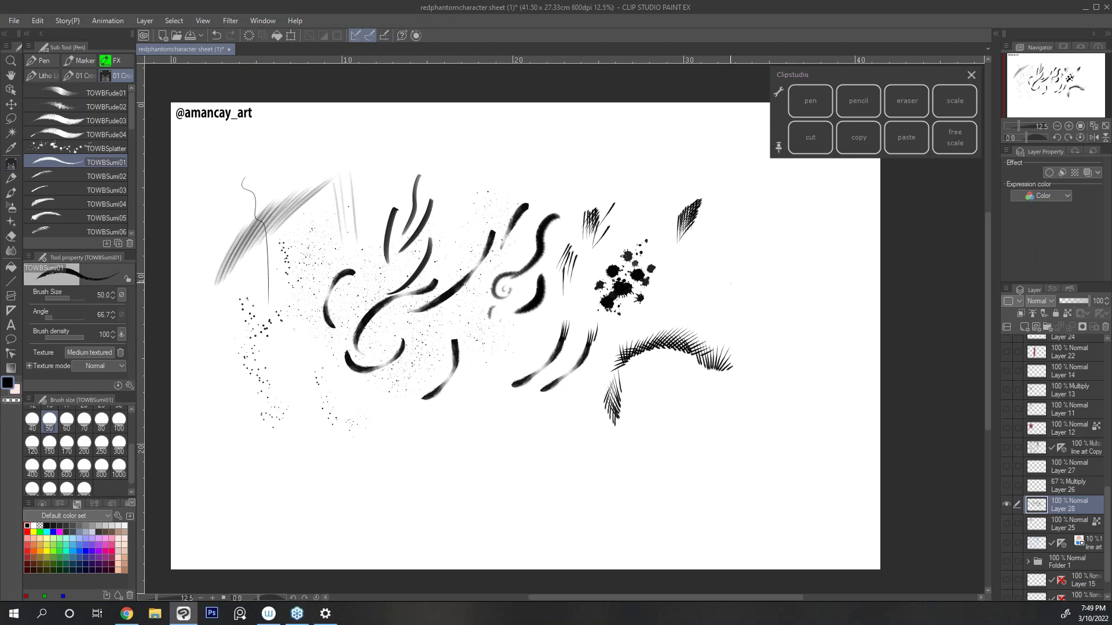
pyautogui.moveTo(674, 305)
pyautogui.mouseDown()
pyautogui.moveTo(692, 286)
pyautogui.moveTo(722, 283)
pyautogui.mouseUp()
pyautogui.moveTo(706, 300); pyautogui.dragTo(742, 281)
# Step: Add small curved strokes and a short dark mark with TOWBSumi02
pyautogui.click(106, 175)
pyautogui.moveTo(756, 273)
pyautogui.mouseDown()
pyautogui.moveTo(742, 332)
pyautogui.moveTo(725, 313)
pyautogui.moveTo(720, 341)
pyautogui.mouseUp()
pyautogui.moveTo(721, 310)
pyautogui.mouseDown()
pyautogui.moveTo(712, 327)
pyautogui.moveTo(719, 304)
pyautogui.moveTo(741, 308)
pyautogui.mouseUp()
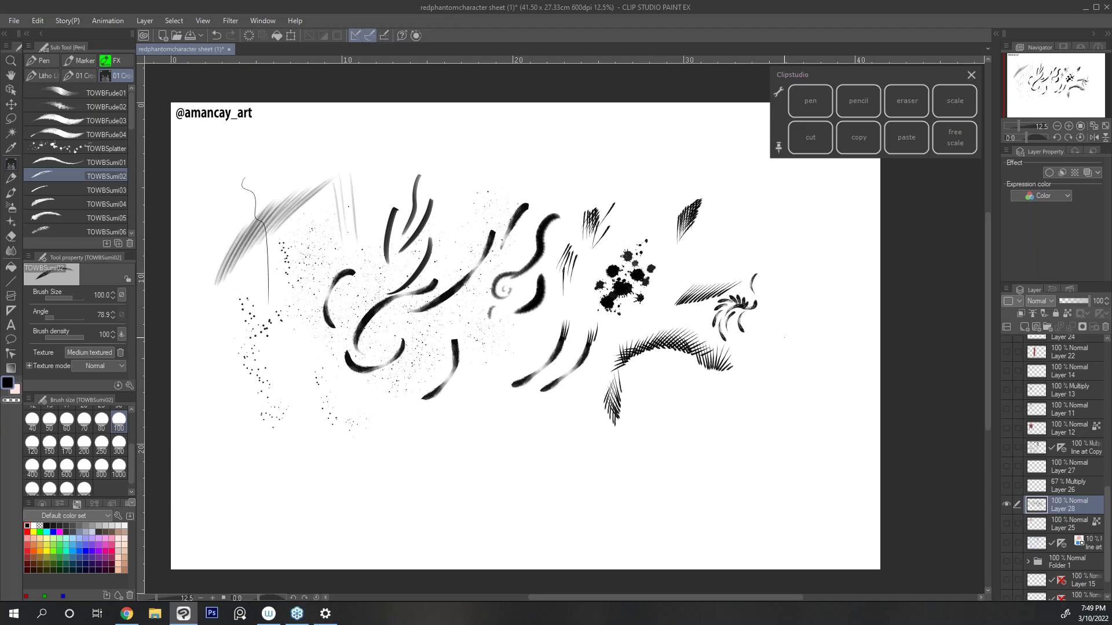
pyautogui.moveTo(692, 290)
pyautogui.mouseDown()
pyautogui.moveTo(688, 307)
pyautogui.moveTo(704, 303)
pyautogui.mouseUp()
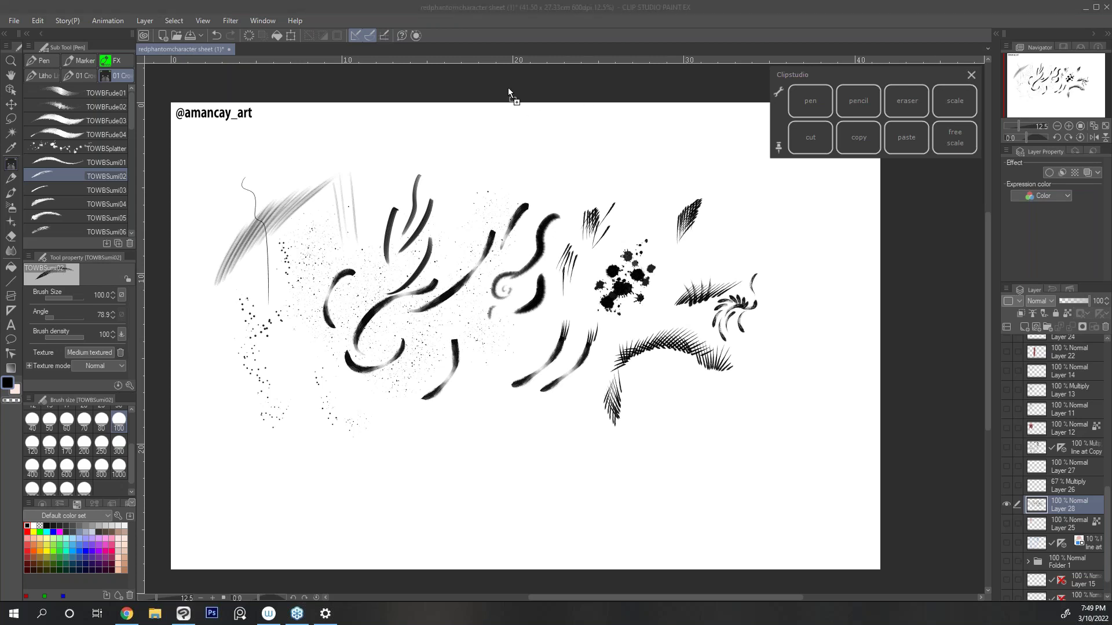
# Step: Open the Crush & Lobo cover JPG as a new document tab
pyautogui.moveTo(520, 49); pyautogui.dragTo(520, 50)
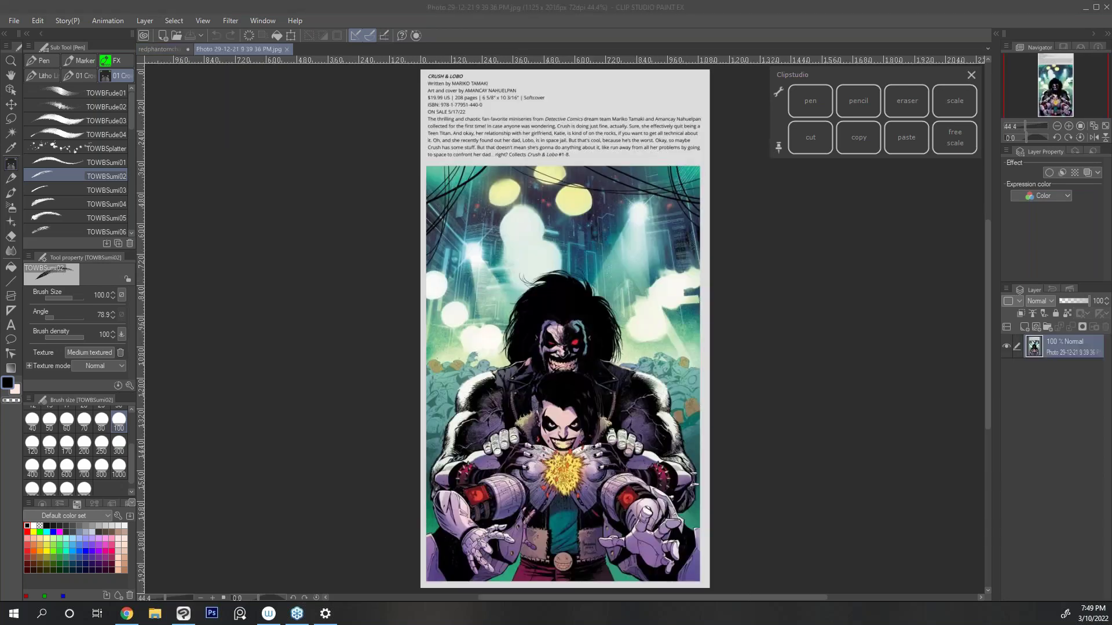
pyautogui.click(246, 50)
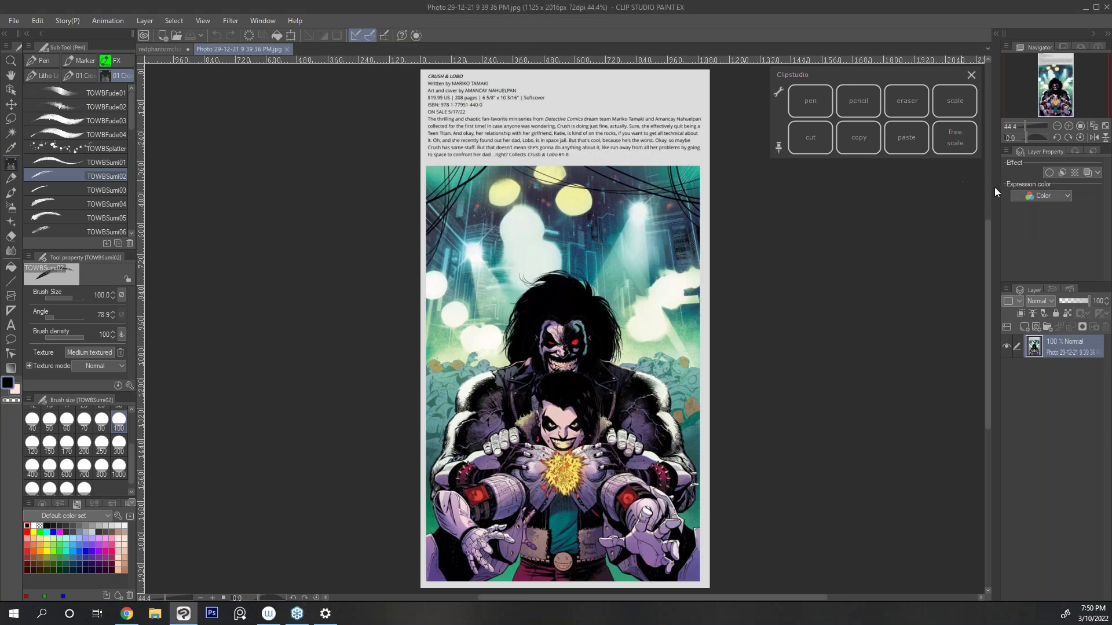
pyautogui.click(168, 51)
pyautogui.click(243, 49)
# Step: Zoom in on the cover artwork, then return to the redphantomcharacter sheet tab
pyautogui.click(1069, 126)
pyautogui.scroll(-3, 985, 255)
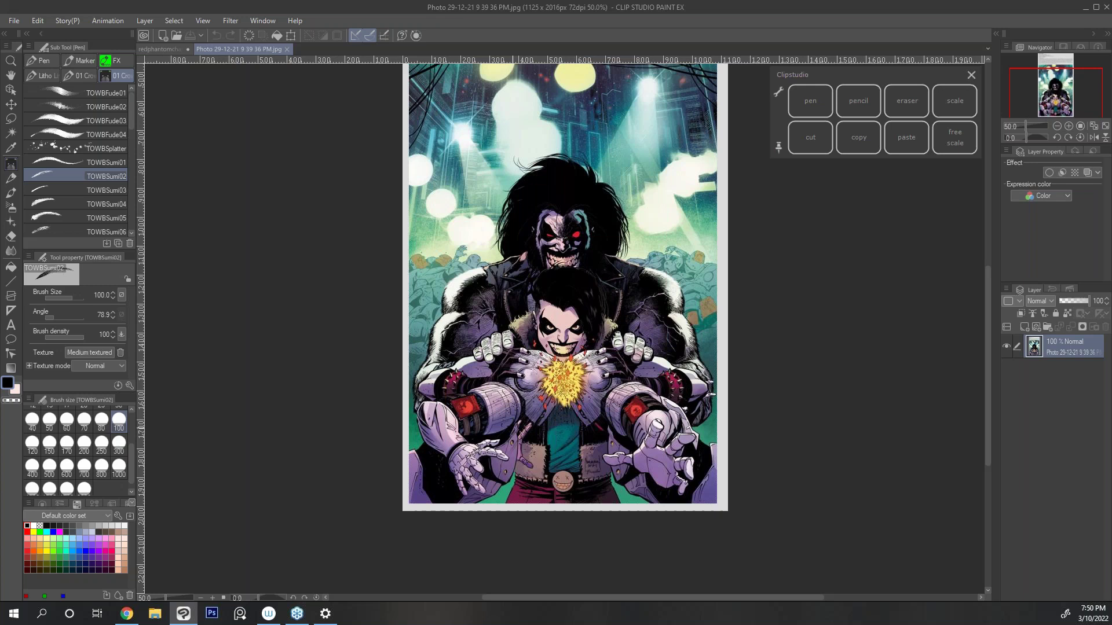
pyautogui.click(165, 49)
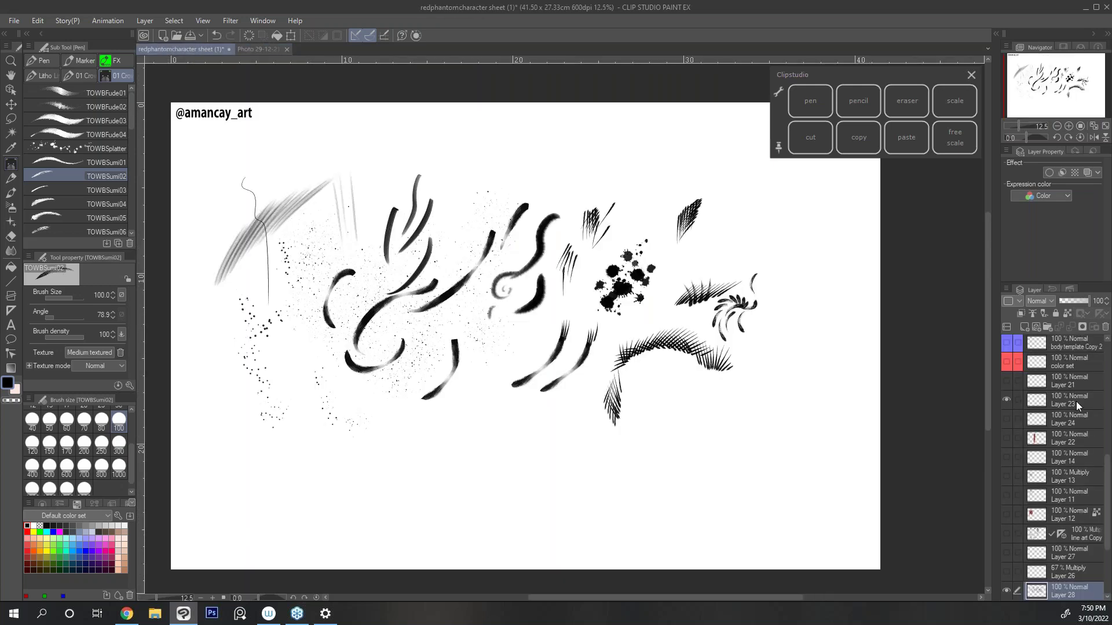
# Step: Hide Layer 28's brush tests and show the body template layers
pyautogui.click(1006, 588)
pyautogui.scroll(5, 1083, 411)
pyautogui.moveTo(1006, 463)
pyautogui.mouseDown()
pyautogui.moveTo(1007, 483)
pyautogui.moveTo(1007, 464)
pyautogui.mouseUp()
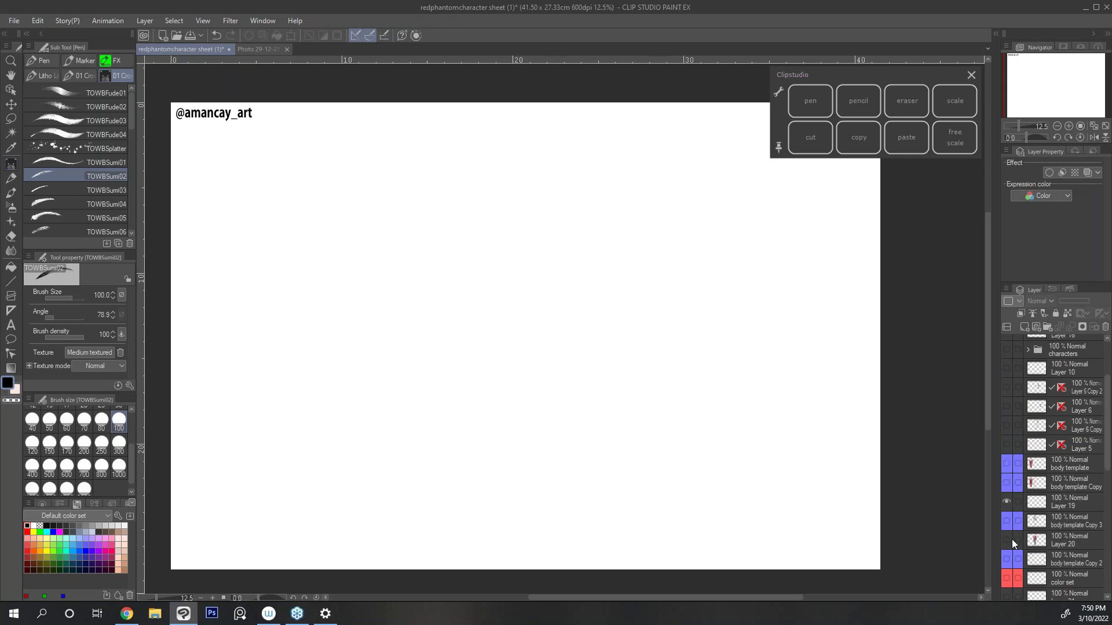
pyautogui.click(1007, 541)
pyautogui.click(1005, 519)
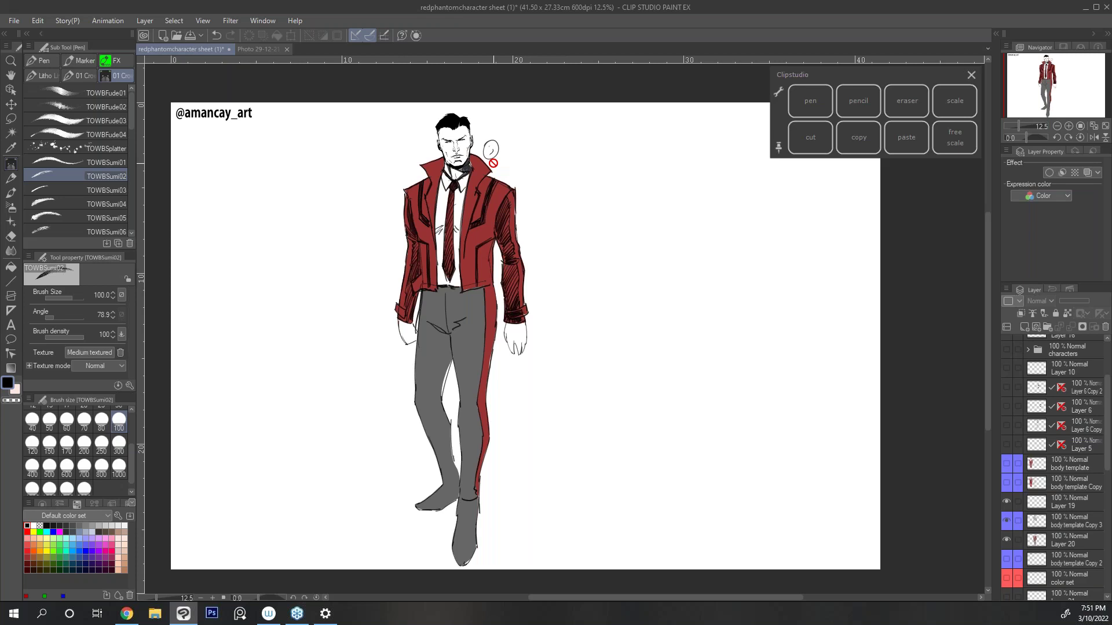
# Step: Hide the template layers again and turn on Folder 1's visibility
pyautogui.click(1006, 502)
pyautogui.click(1006, 538)
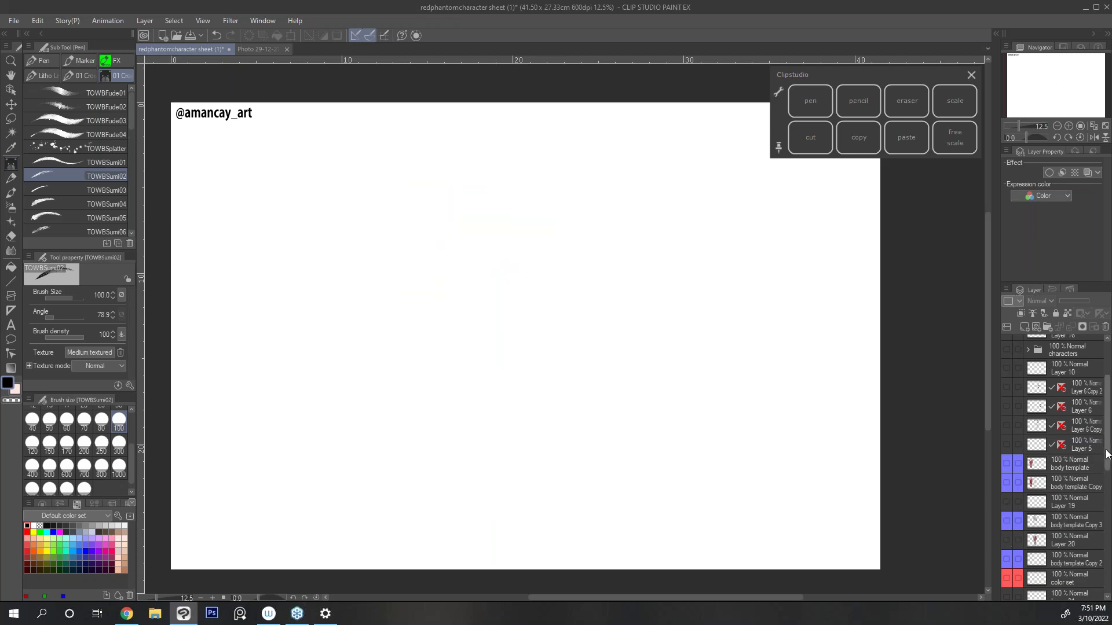
pyautogui.scroll(-5, 1019, 556)
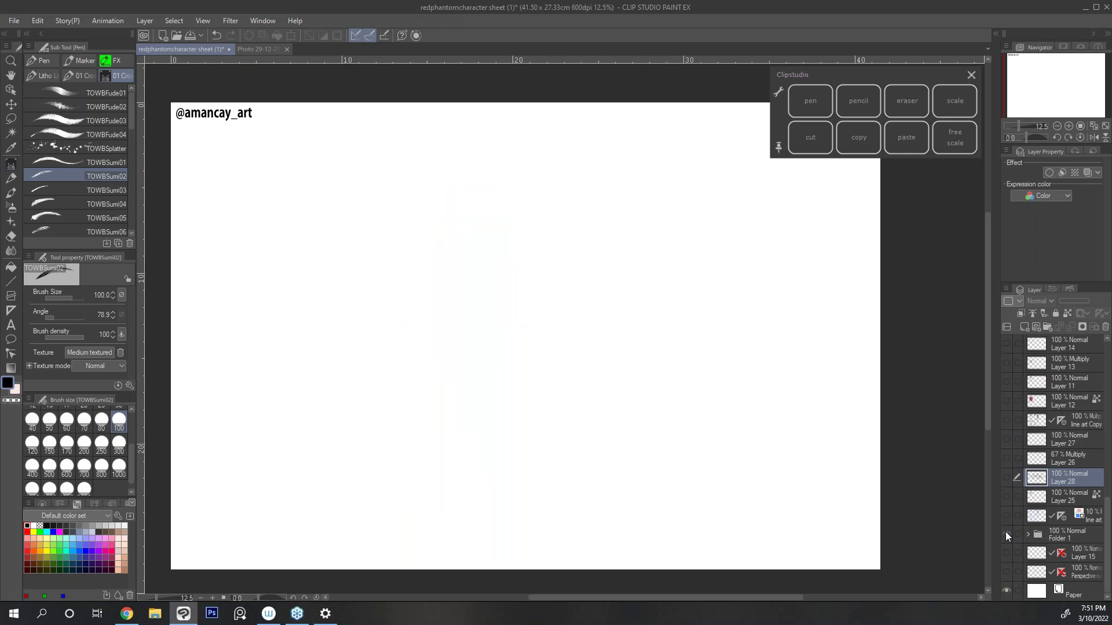
pyautogui.click(1006, 533)
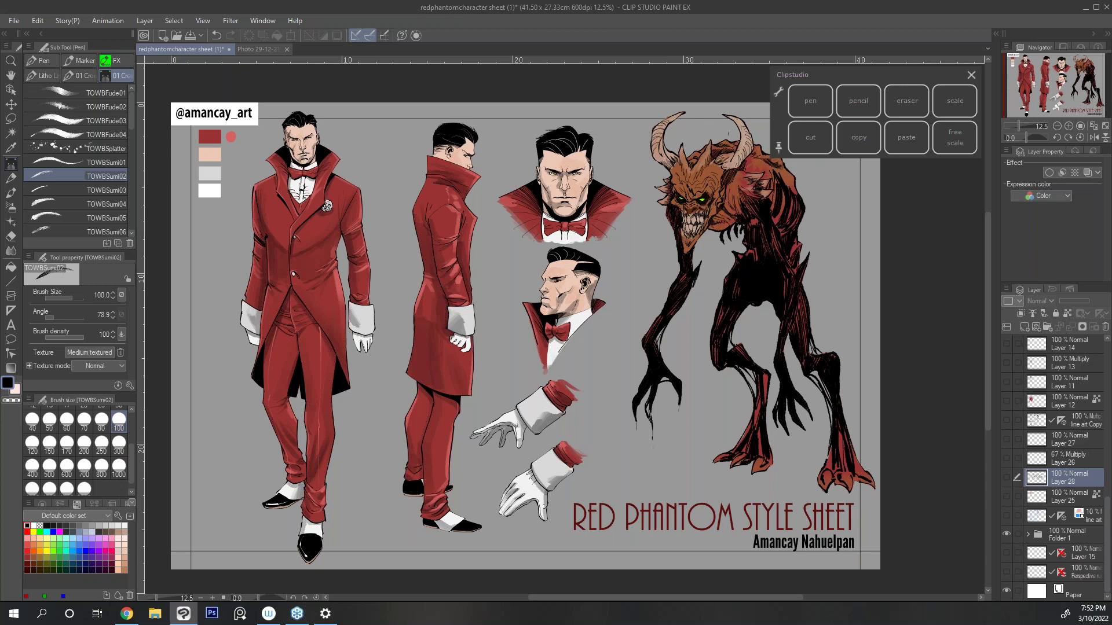
# Step: Zoom the Red Phantom sheet to 25% and add an empty Layer 29 above Layer 28
pyautogui.moveTo(986, 228); pyautogui.dragTo(985, 239)
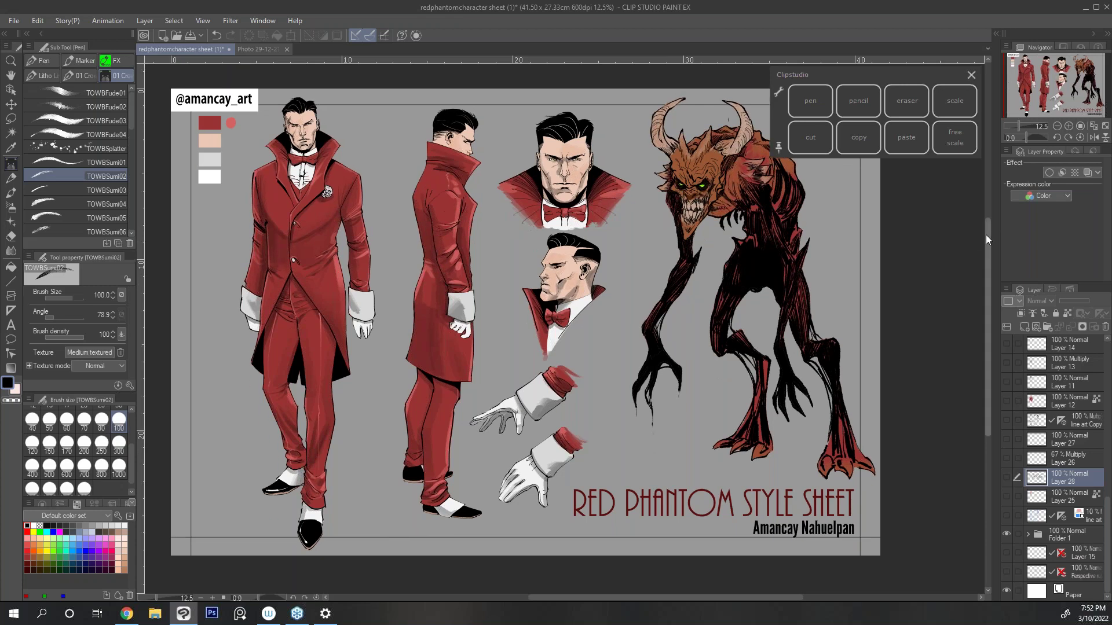
pyautogui.moveTo(986, 234); pyautogui.dragTo(986, 234)
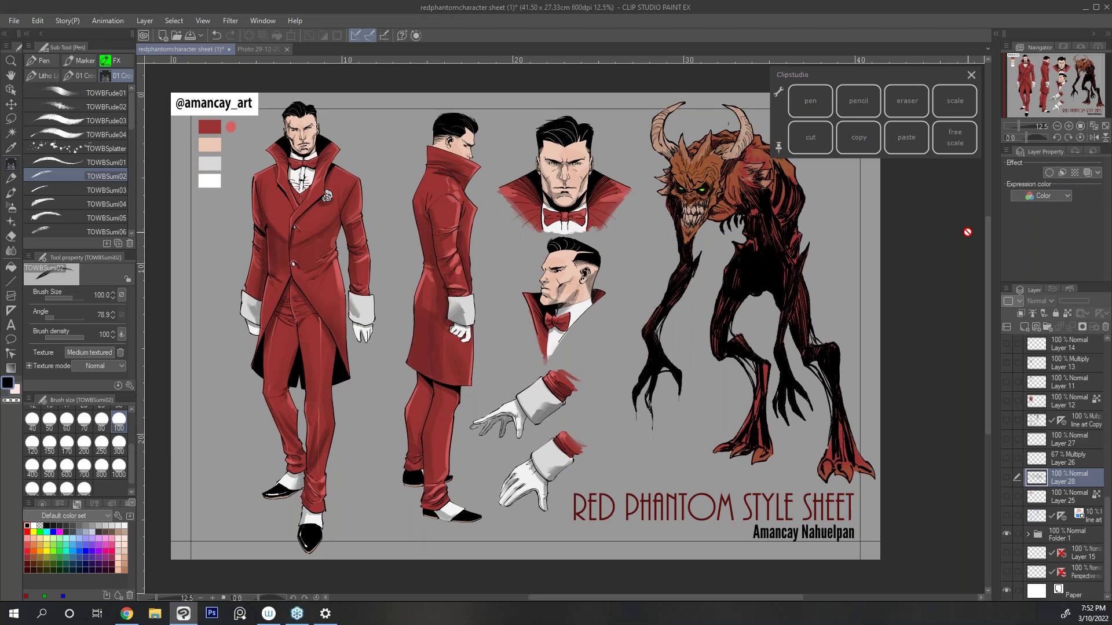
pyautogui.moveTo(987, 255); pyautogui.dragTo(984, 228)
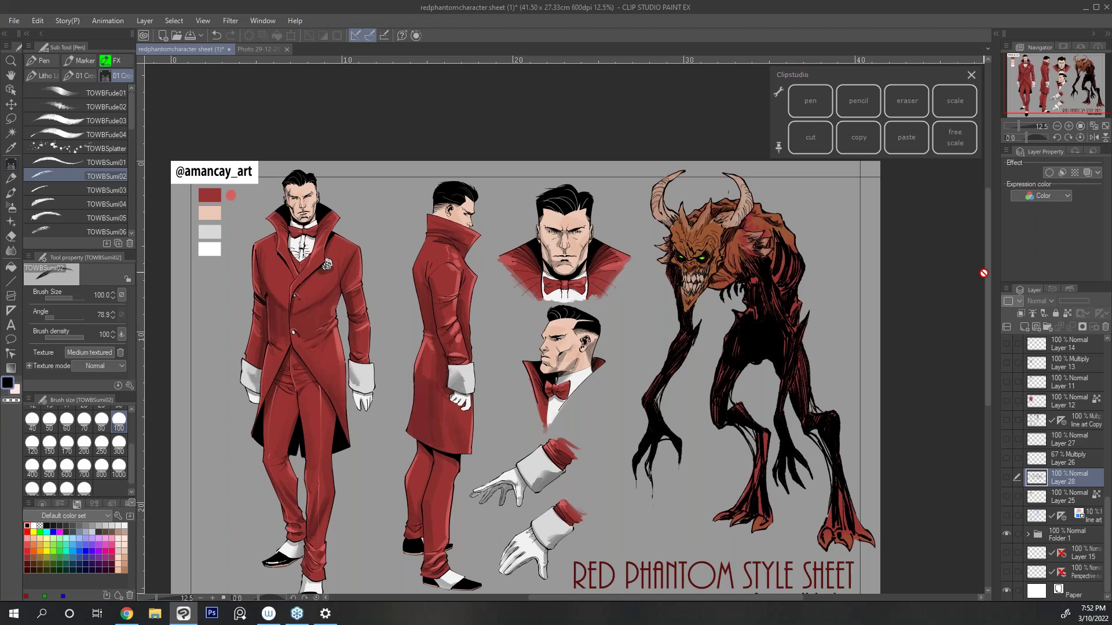
pyautogui.moveTo(985, 276); pyautogui.dragTo(982, 311)
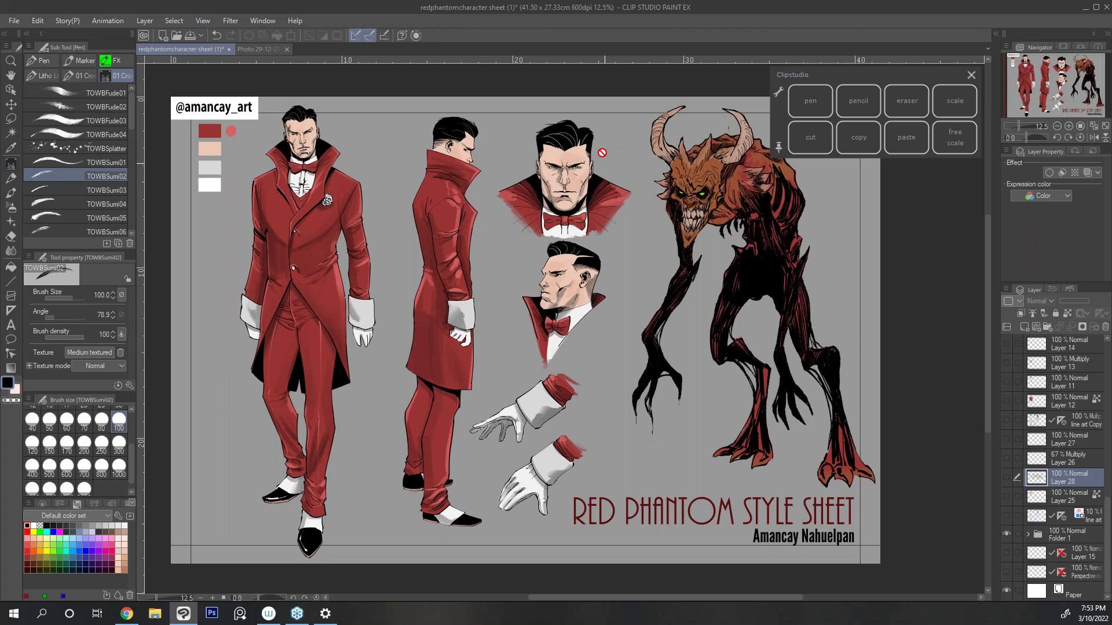
pyautogui.click(1069, 126)
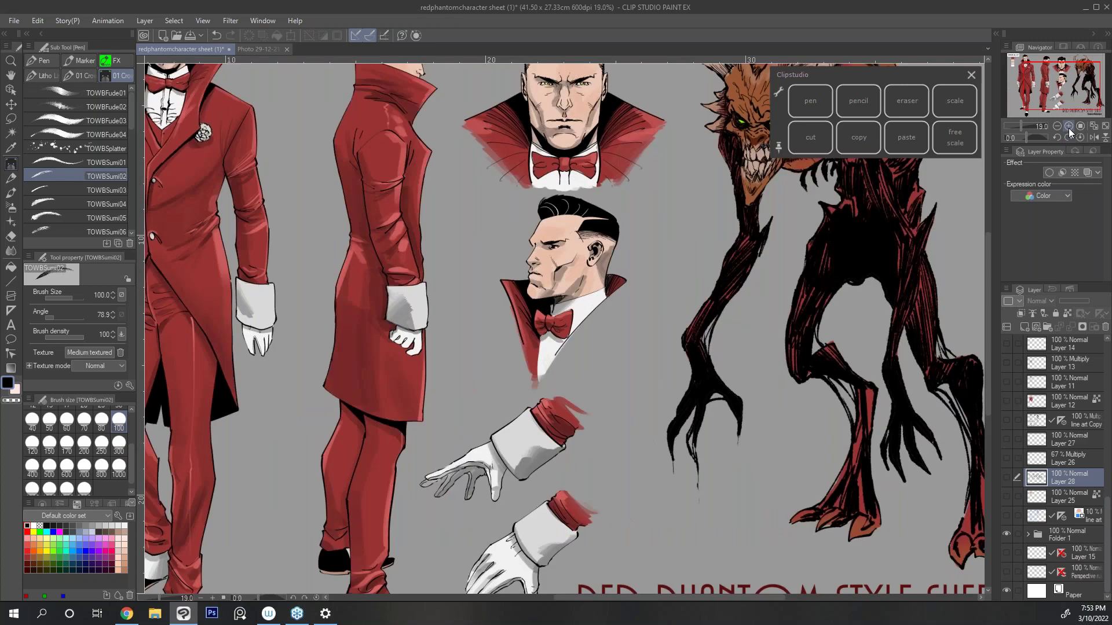
pyautogui.click(1068, 126)
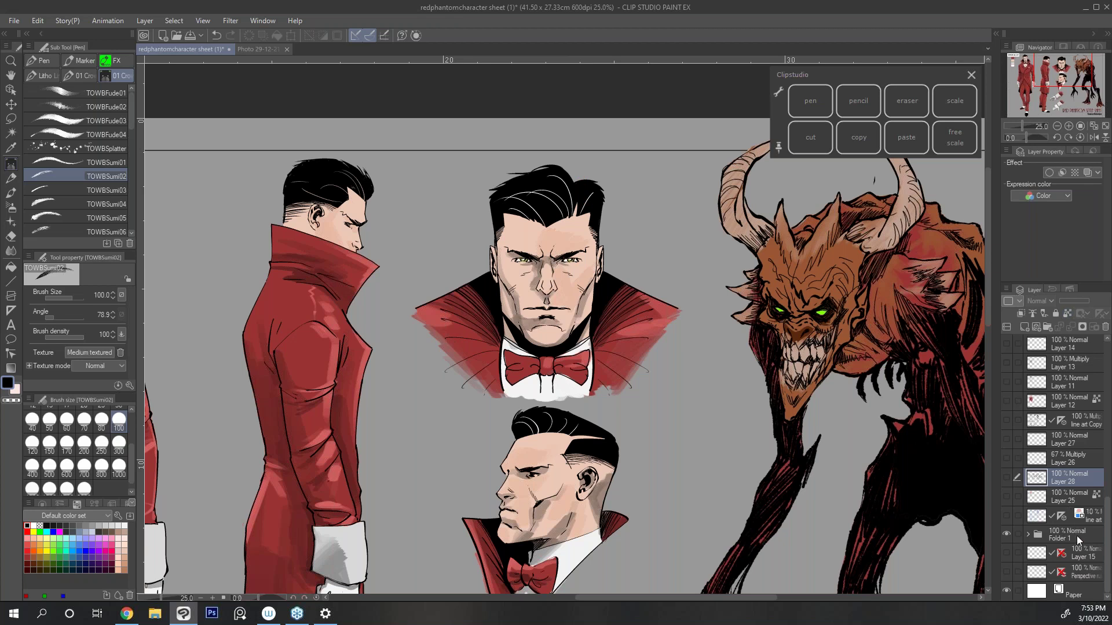
pyautogui.click(1023, 328)
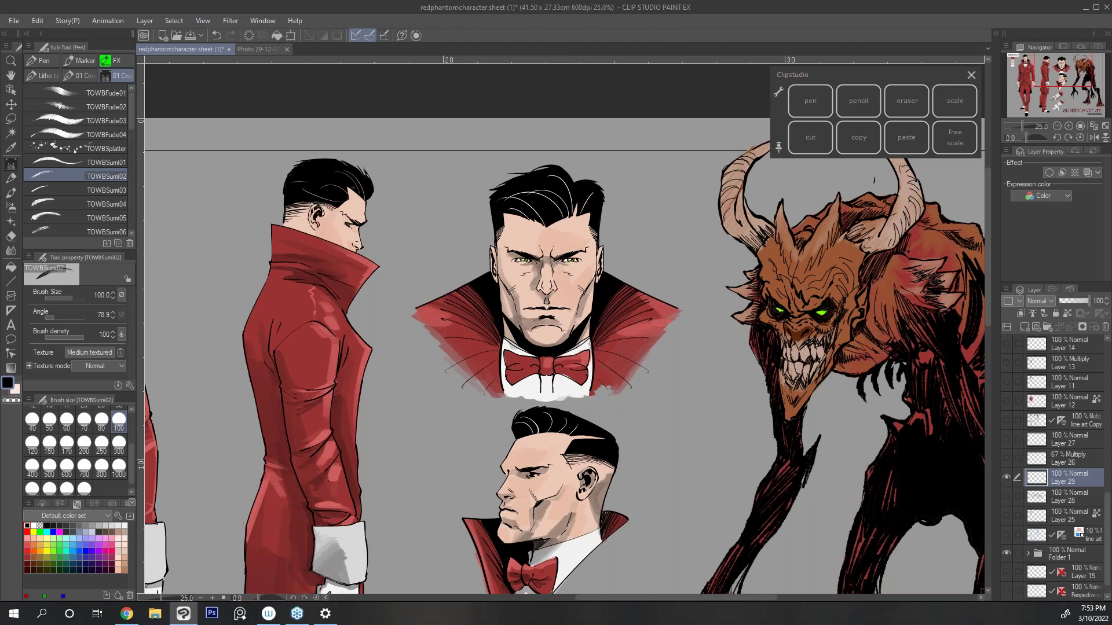
# Step: With the G-pen, sketch strokes on the front head's hair and temple and the profile's shaved side
pyautogui.click(57, 61)
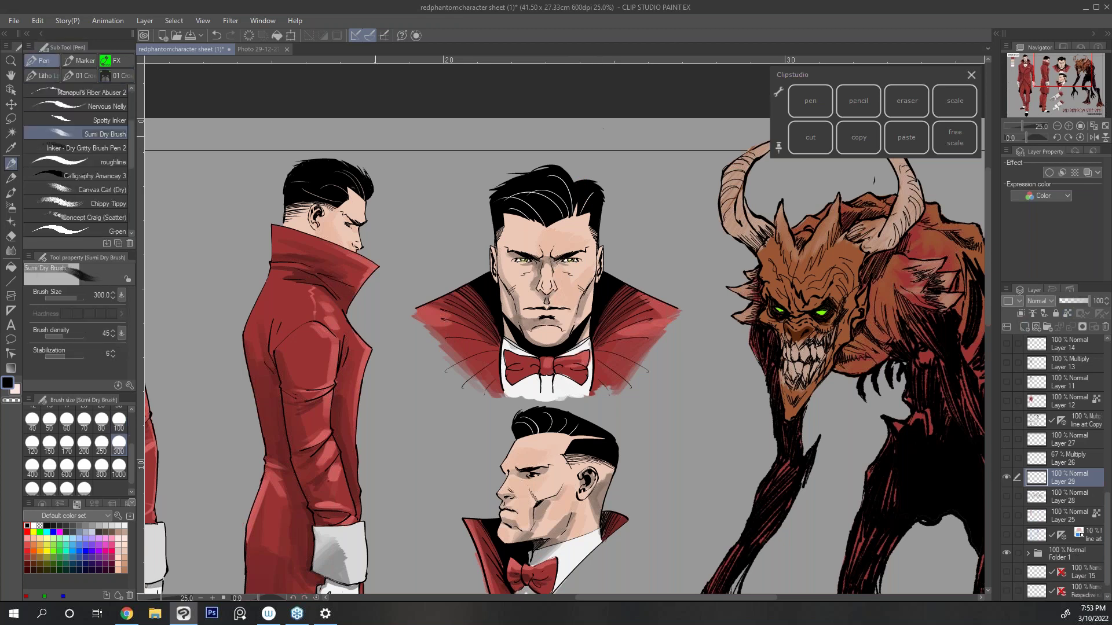
pyautogui.click(122, 225)
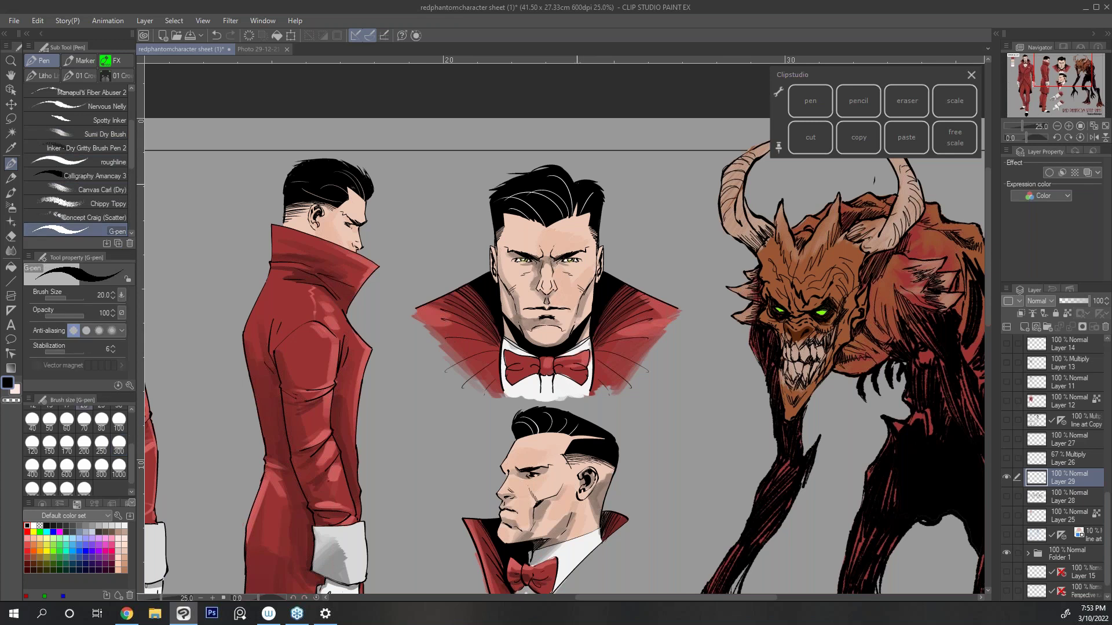
pyautogui.moveTo(567, 166); pyautogui.dragTo(473, 187)
pyautogui.moveTo(597, 244); pyautogui.dragTo(584, 249)
pyautogui.click(985, 286)
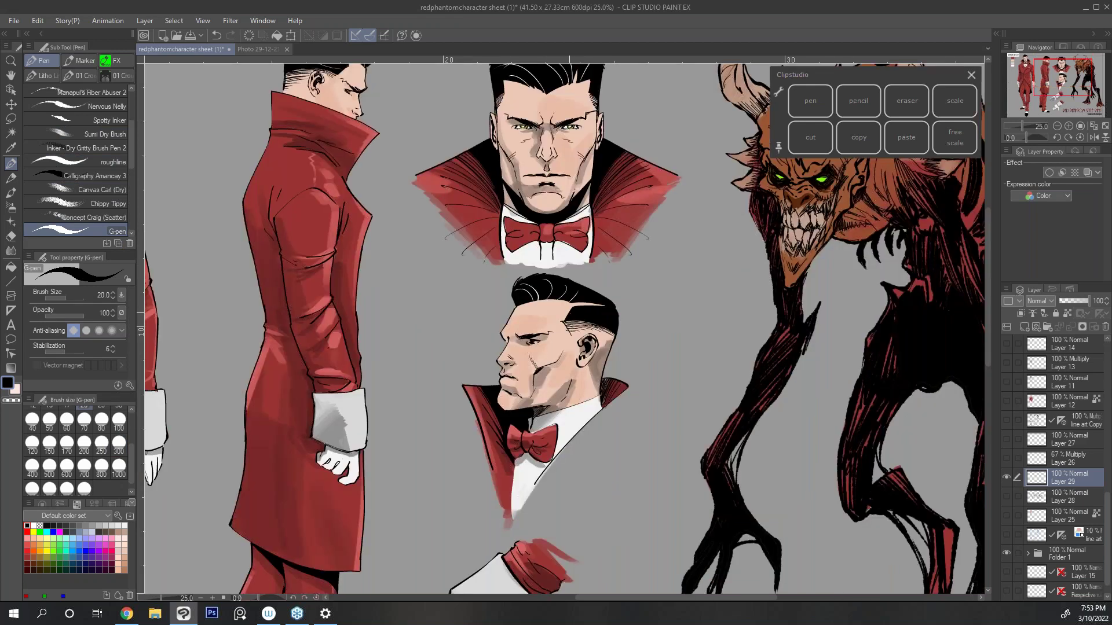
pyautogui.moveTo(555, 320); pyautogui.dragTo(620, 345)
# Step: Zoom out and reframe the view until the whole style sheet is visible
pyautogui.click(1057, 126)
pyautogui.scroll(1, 987, 217)
pyautogui.scroll(1, 986, 217)
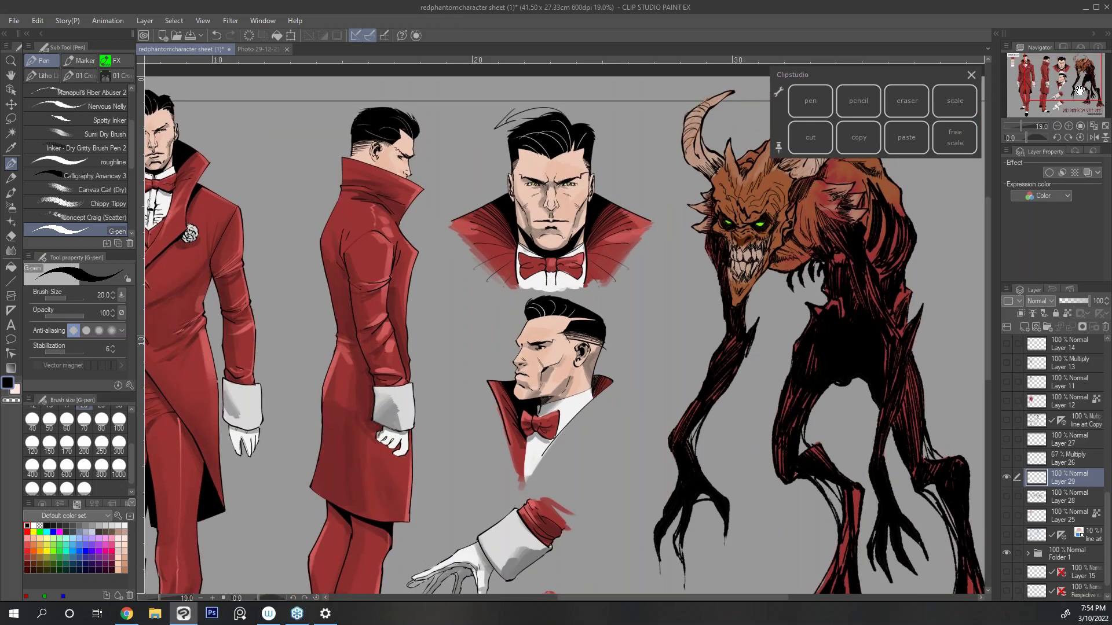
pyautogui.moveTo(1079, 89); pyautogui.dragTo(1050, 90)
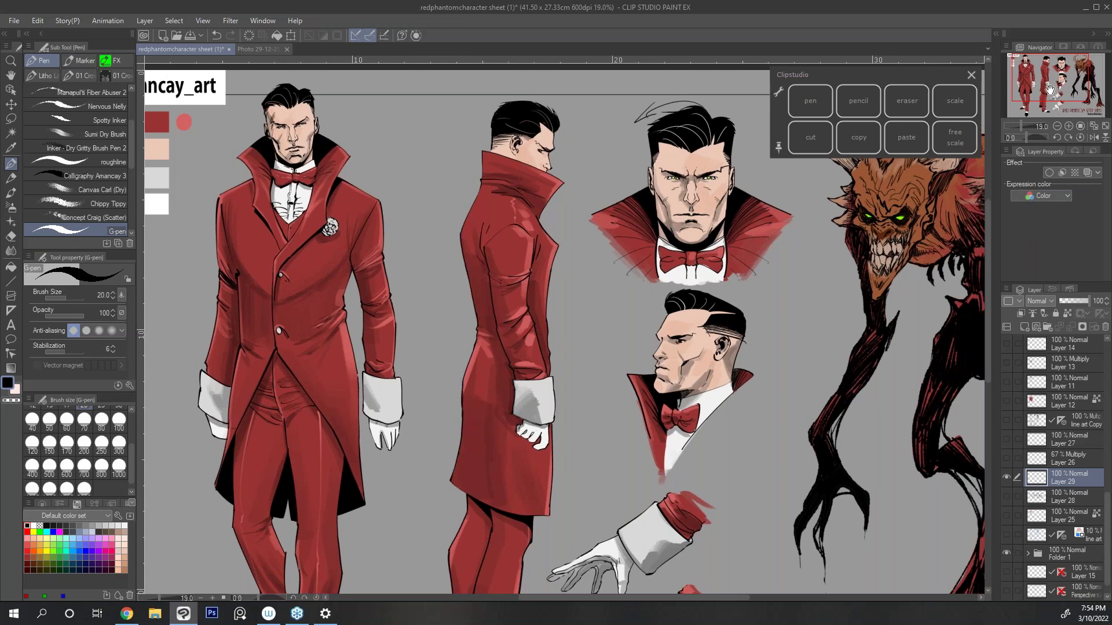
pyautogui.click(1058, 126)
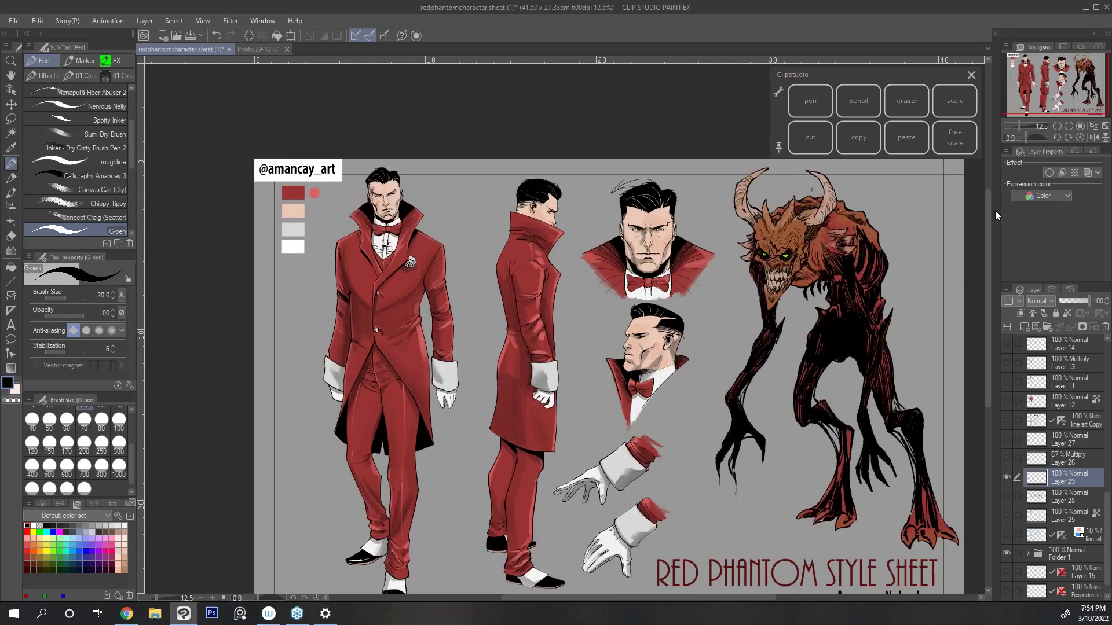
pyautogui.hotkey('ctrl', '+')
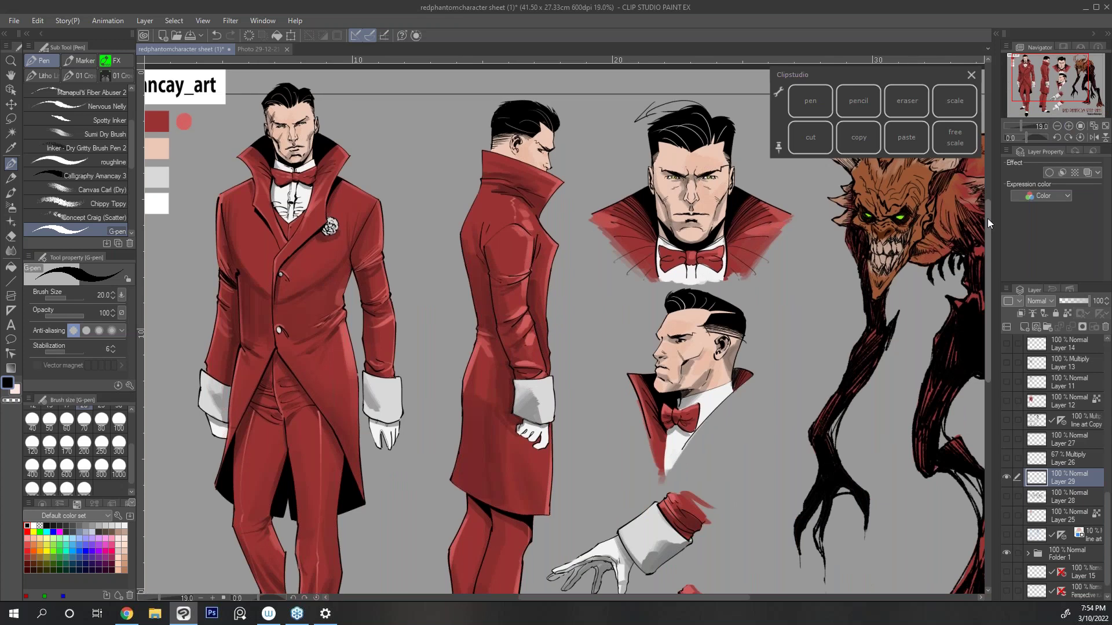
pyautogui.scroll(1, 988, 217)
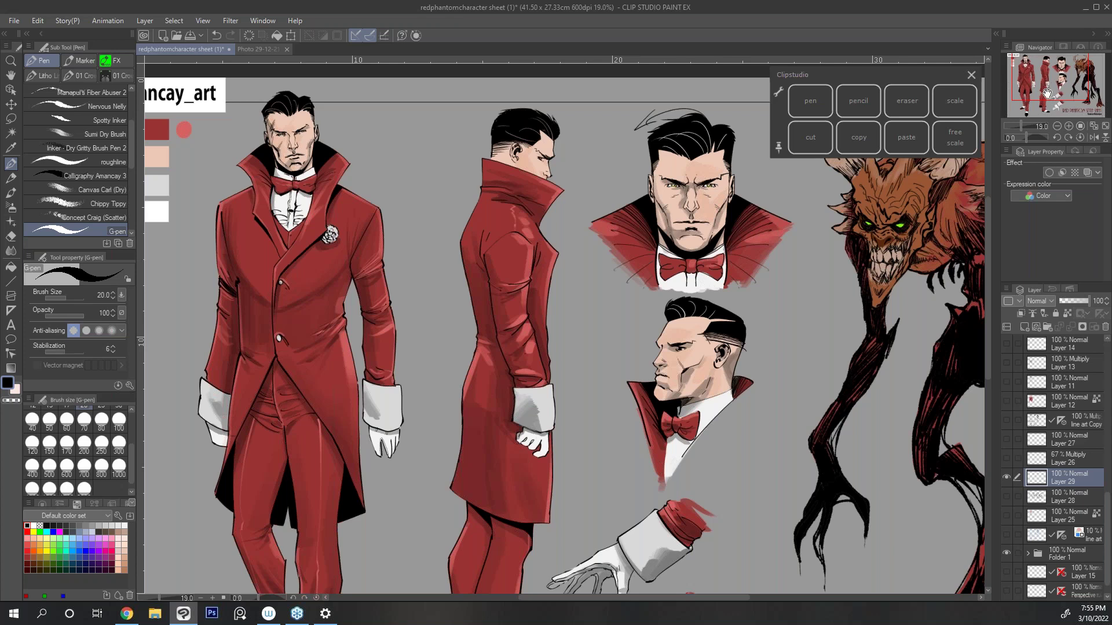
pyautogui.moveTo(1046, 94); pyautogui.dragTo(1026, 91)
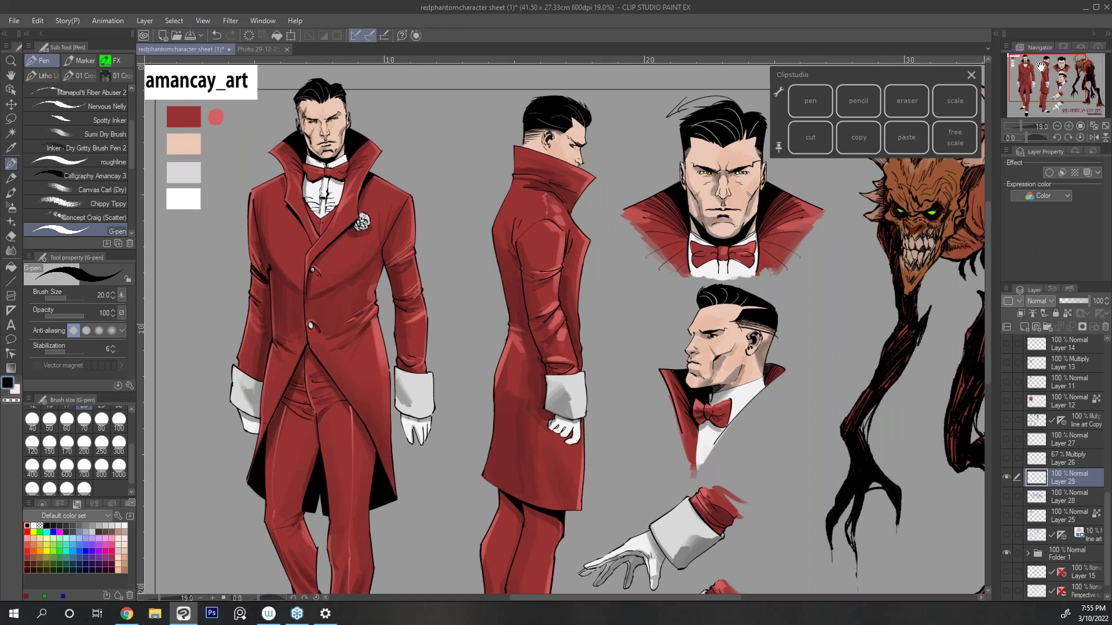
pyautogui.click(1094, 126)
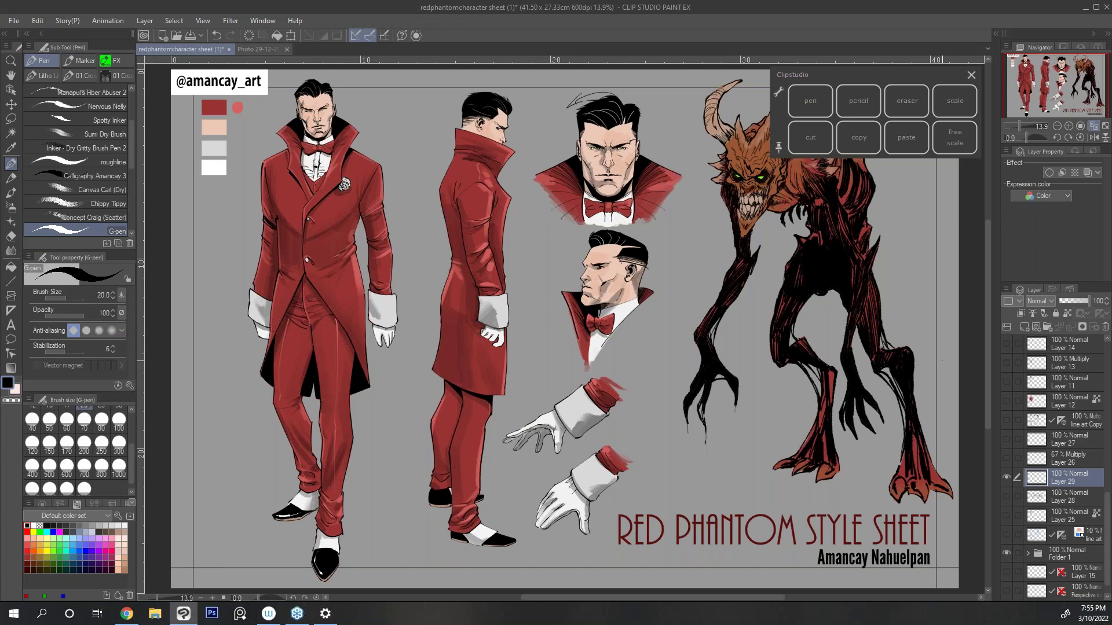
# Step: Show the characters folder and hide Folder 1's style-sheet banner and boxes
pyautogui.scroll(5, 1016, 440)
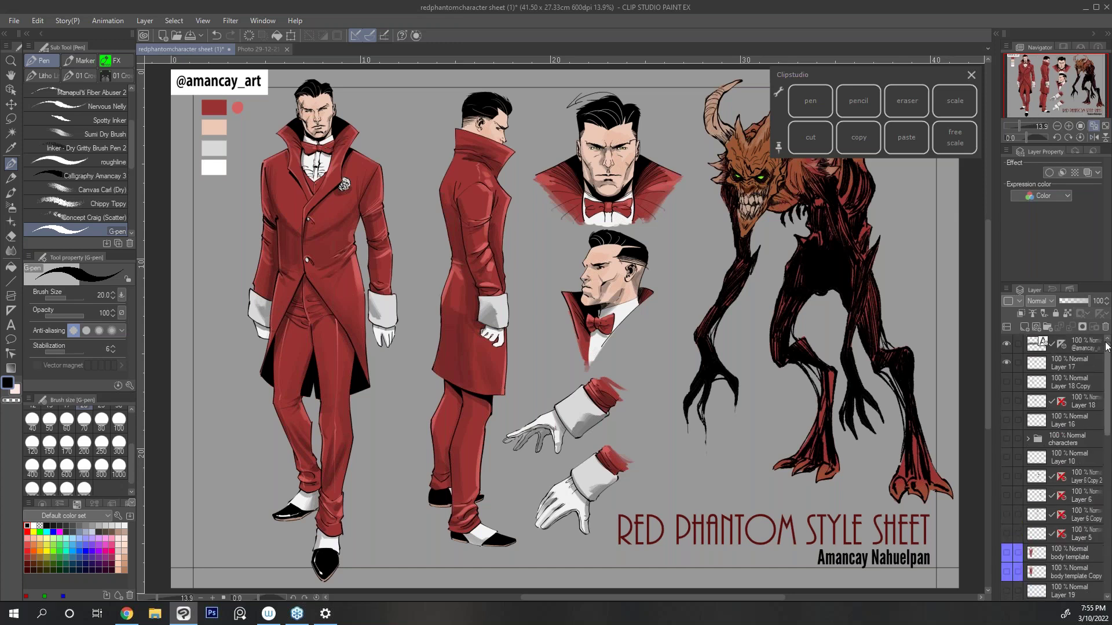
pyautogui.click(1008, 440)
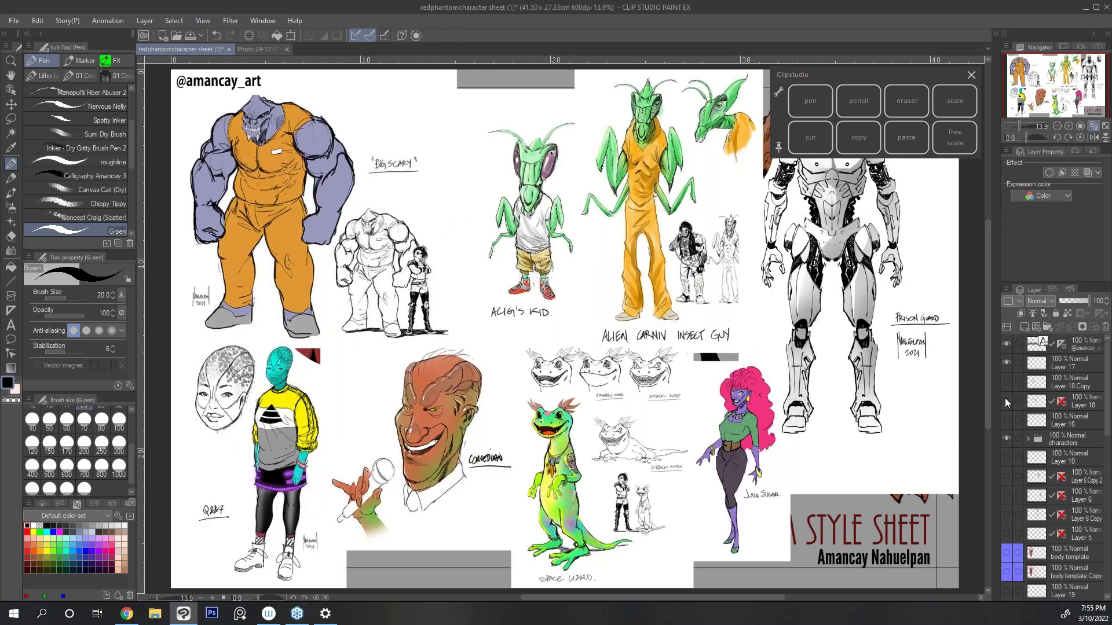
pyautogui.scroll(-10, 1033, 501)
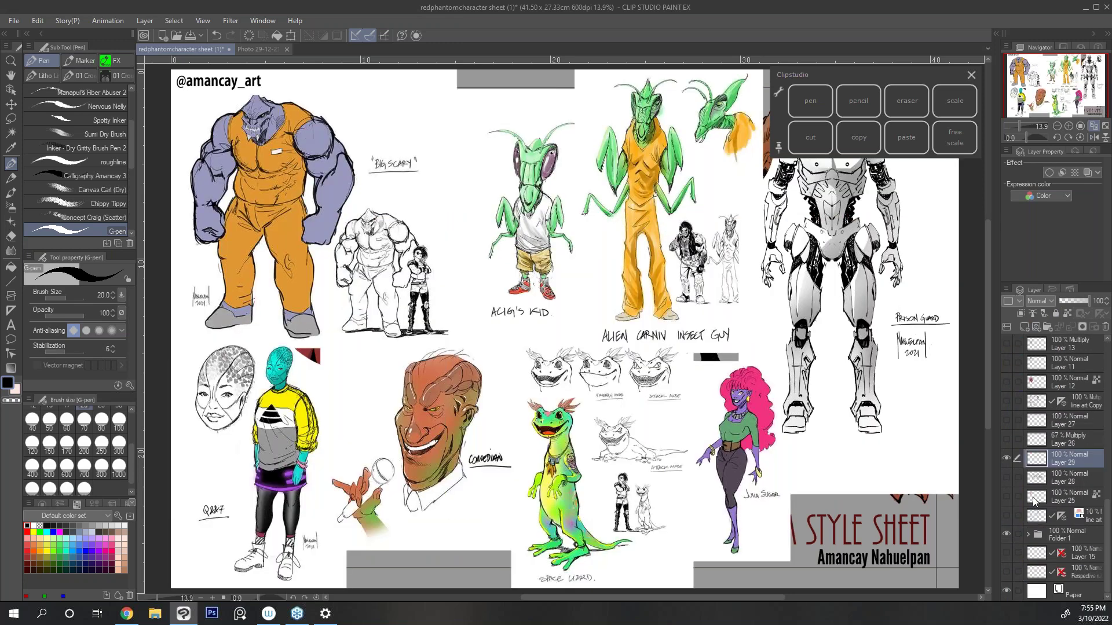
pyautogui.click(1007, 535)
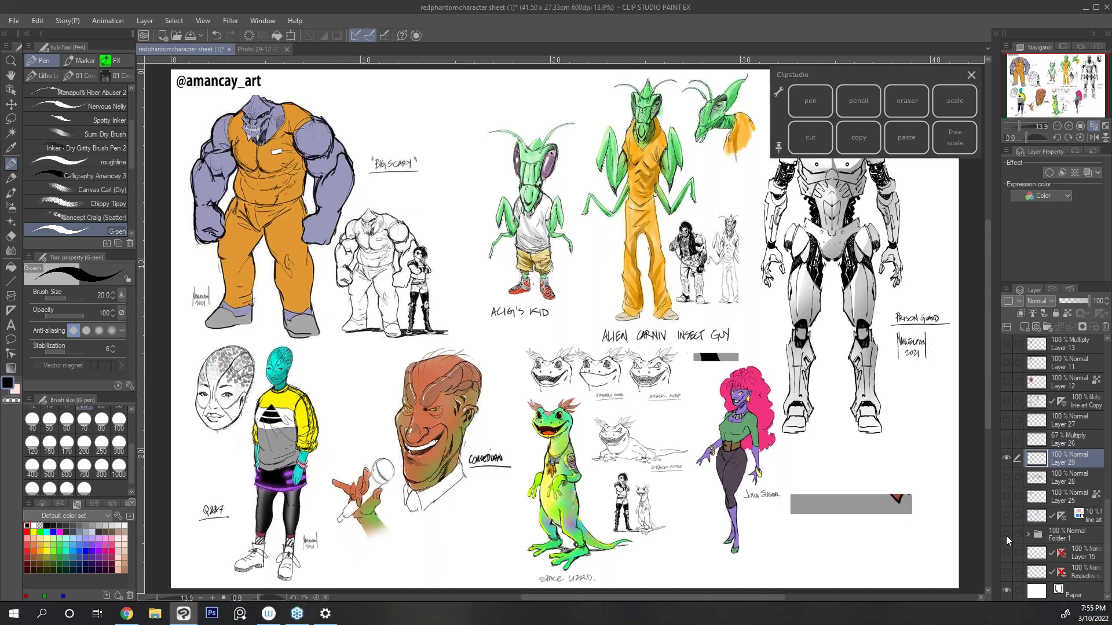
# Step: Zoom in to inspect the Space Lizard drawings on the character sheet
pyautogui.click(1068, 126)
pyautogui.click(1068, 126)
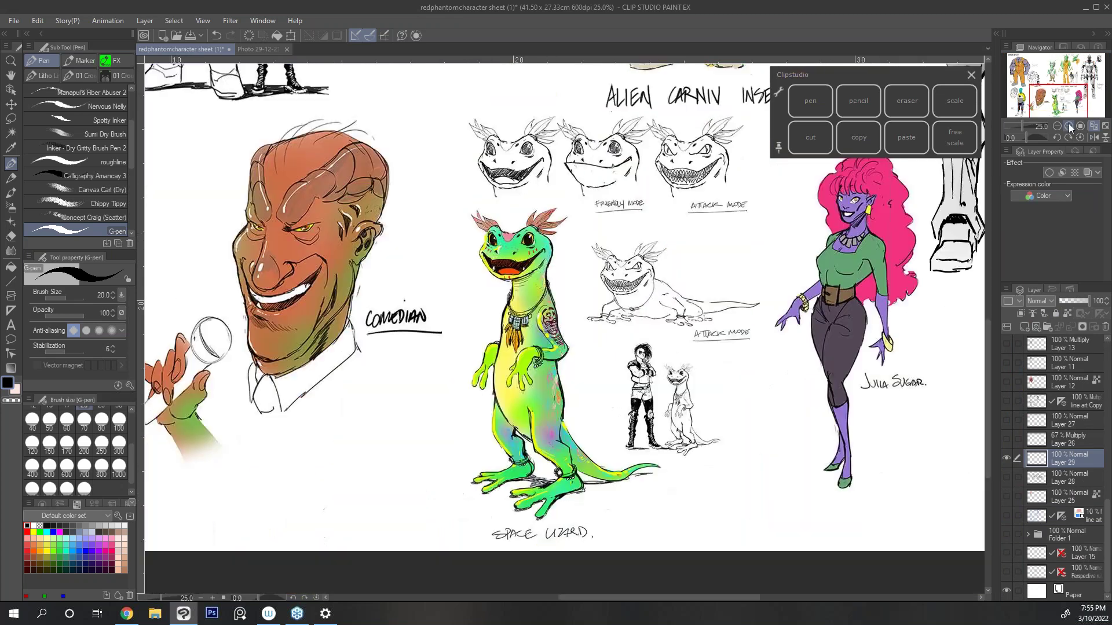
pyautogui.click(1068, 126)
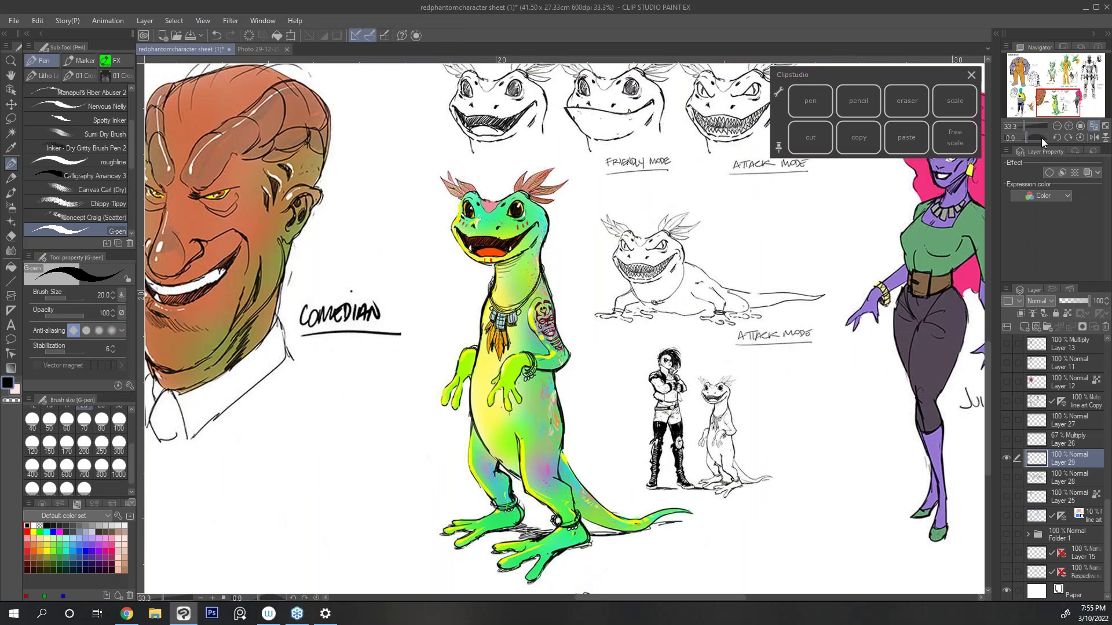
pyautogui.hscroll(2, 565, 328)
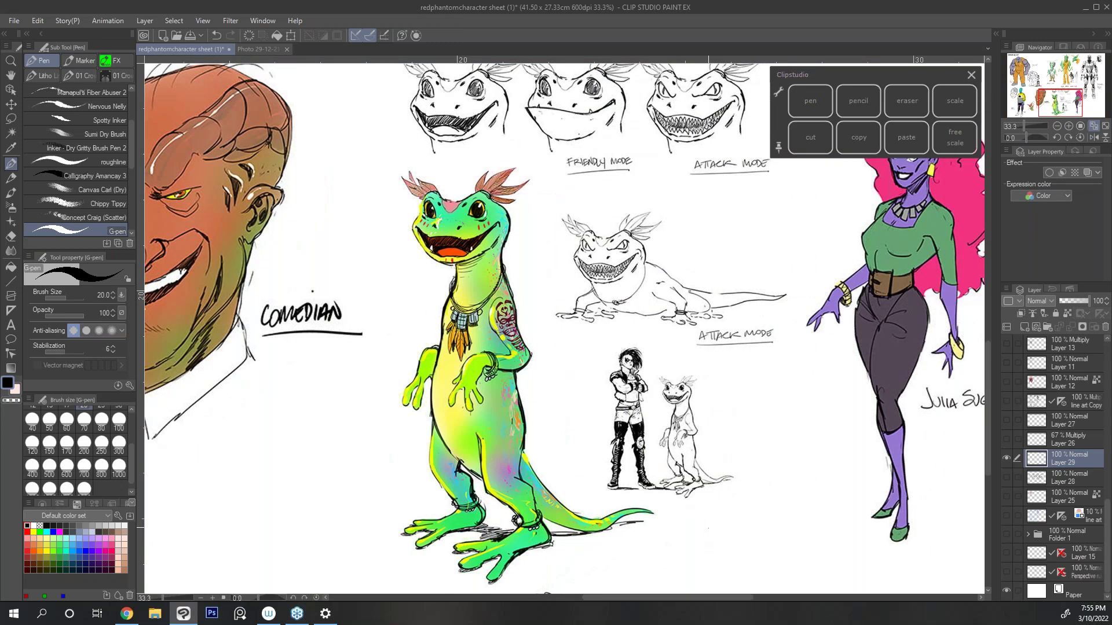
pyautogui.click(1057, 126)
pyautogui.scroll(2, 988, 334)
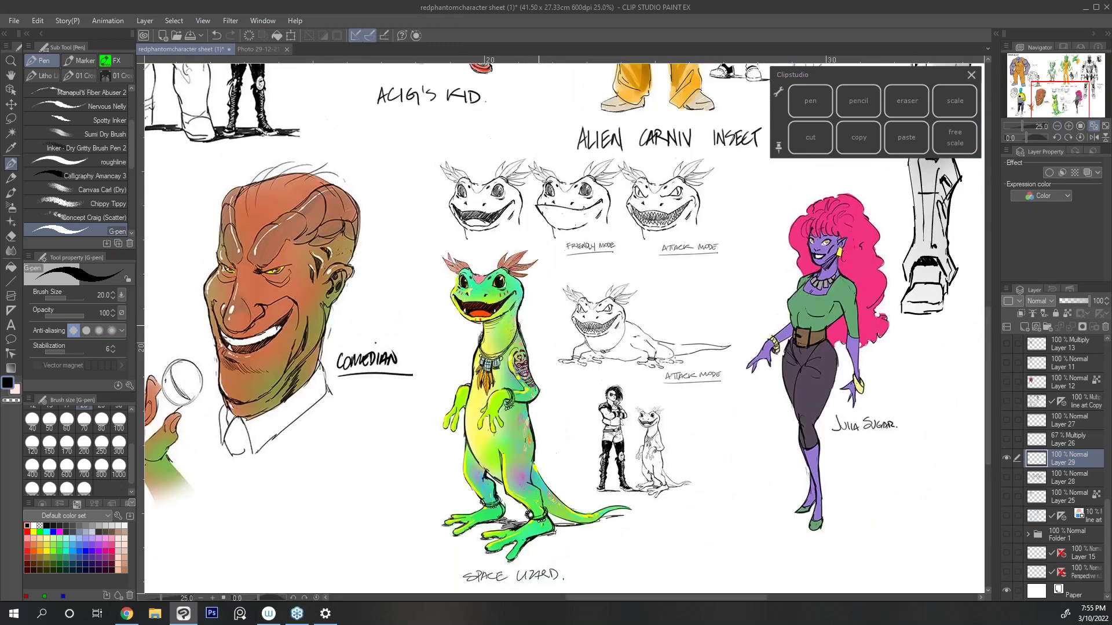
pyautogui.click(1068, 126)
pyautogui.scroll(-2, 992, 270)
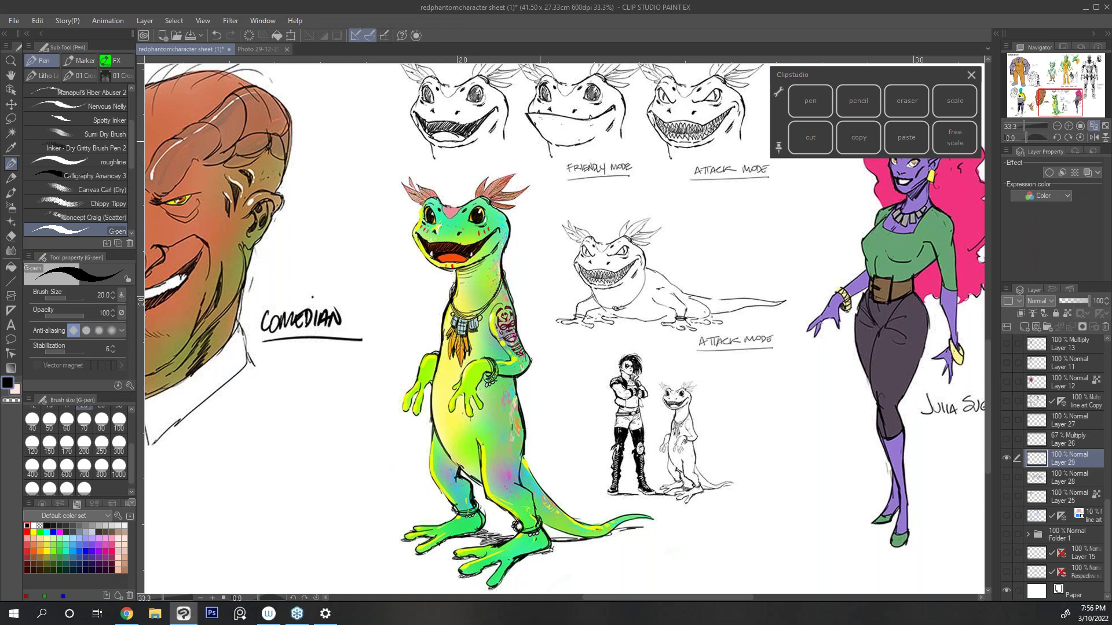
pyautogui.scroll(2, 985, 338)
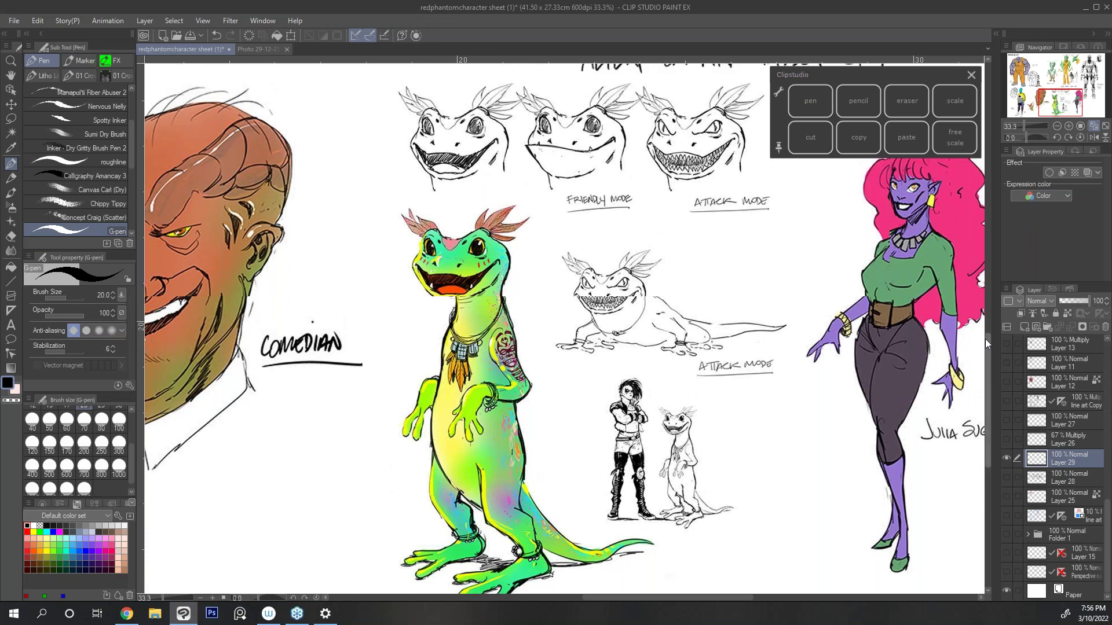
pyautogui.scroll(4, 985, 339)
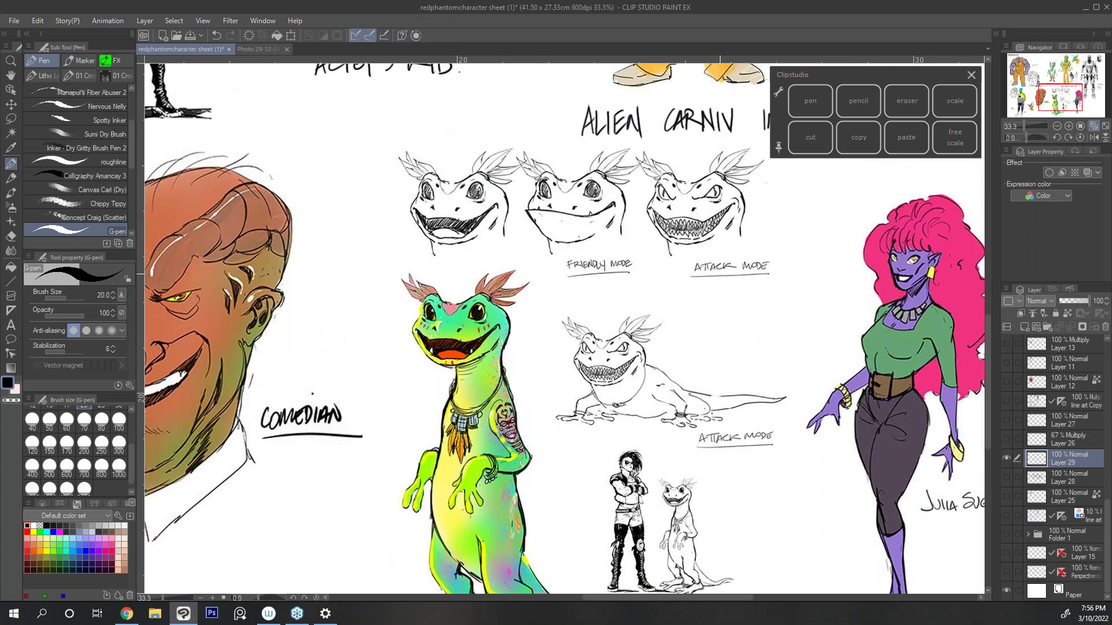
# Step: Zoom out to 12.5% so the whole multi-character sheet shows, then save the file
pyautogui.click(1057, 126)
pyautogui.scroll(-1, 987, 314)
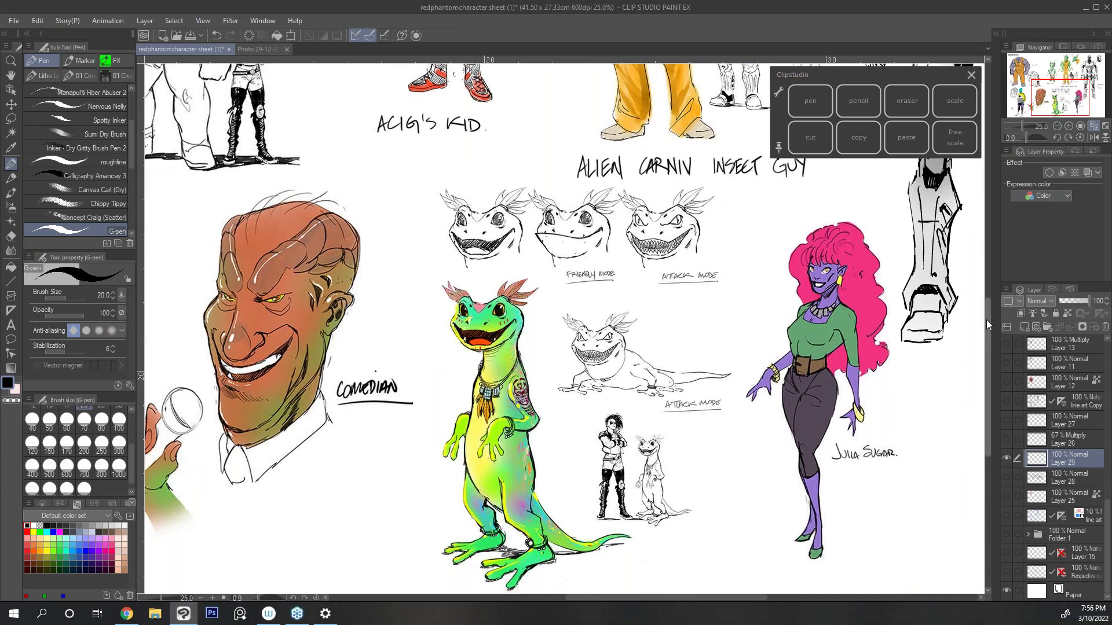
pyautogui.scroll(-3, 985, 320)
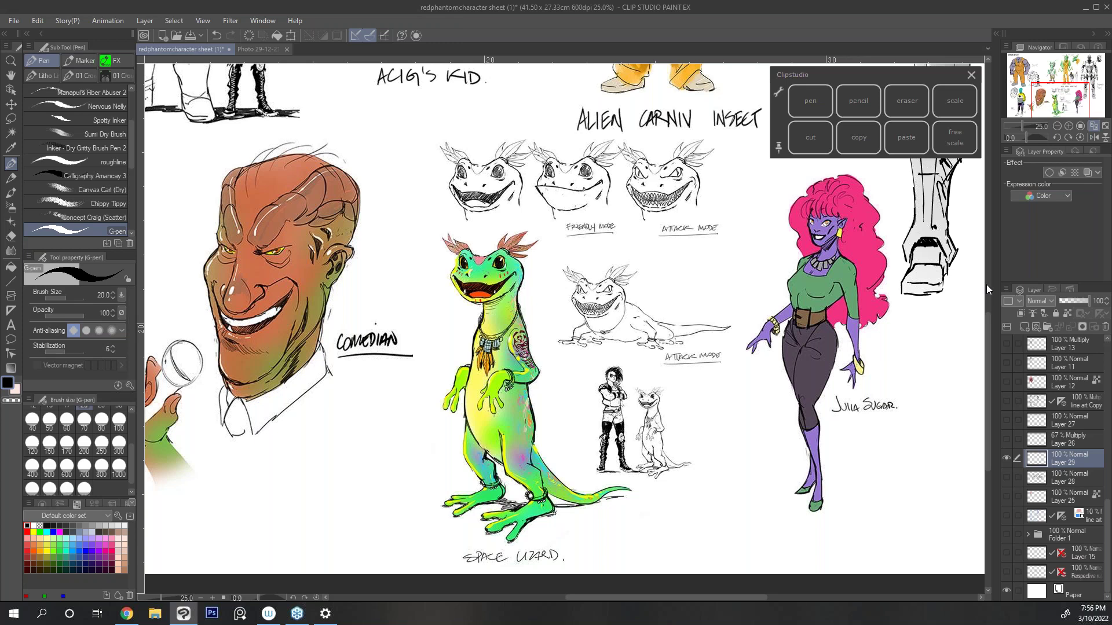
pyautogui.click(1057, 126)
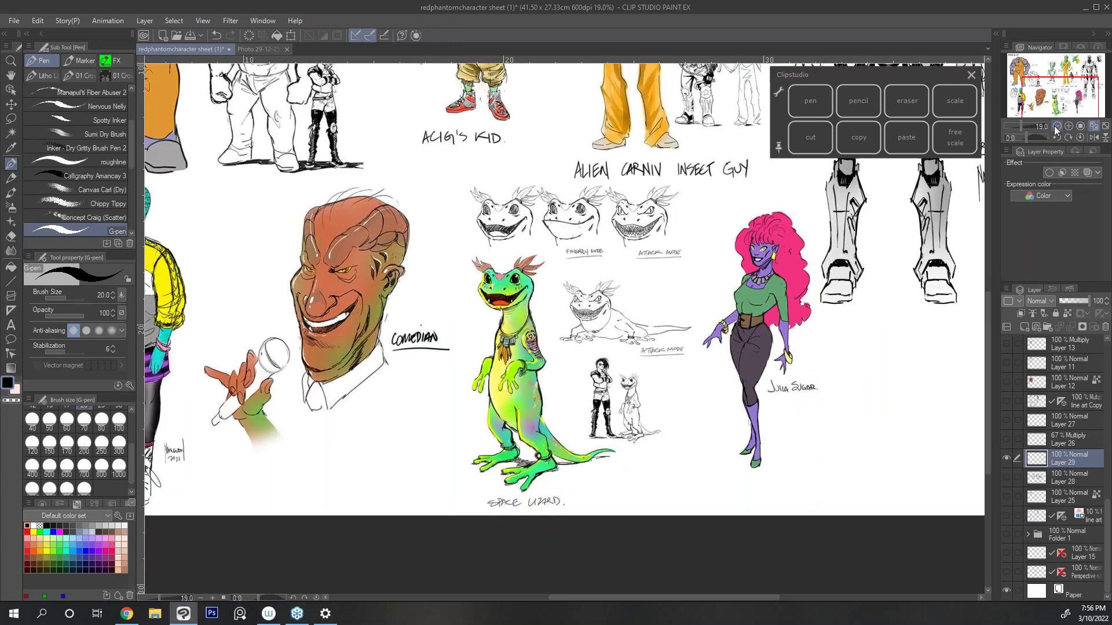
pyautogui.click(1057, 128)
pyautogui.scroll(3, 989, 253)
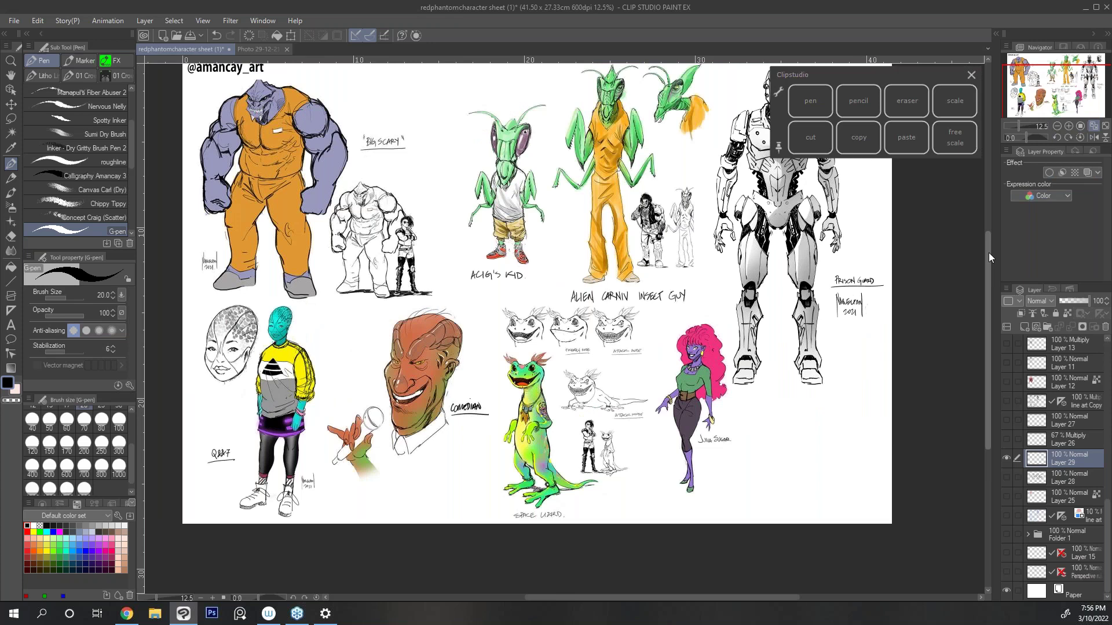
pyautogui.scroll(2, 988, 252)
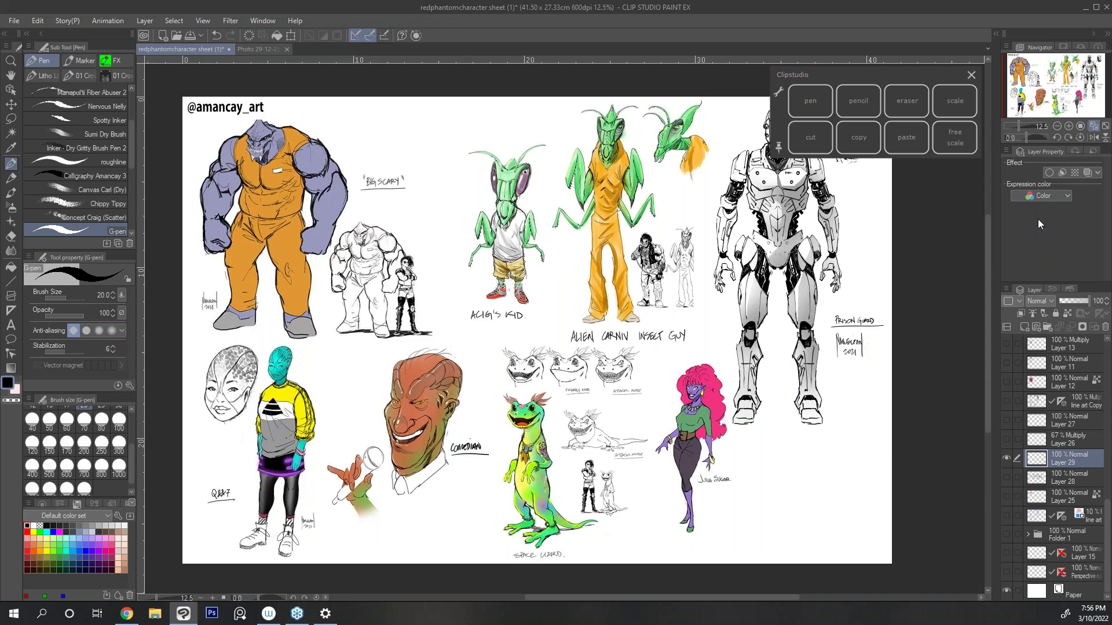
pyautogui.hotkey('ctrl', 's')
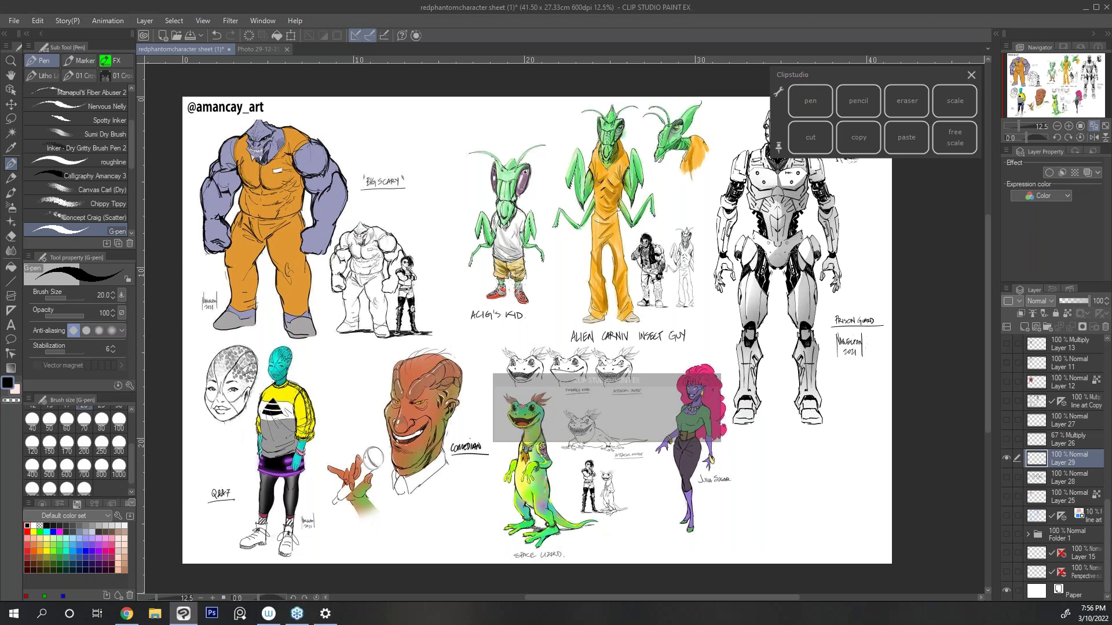
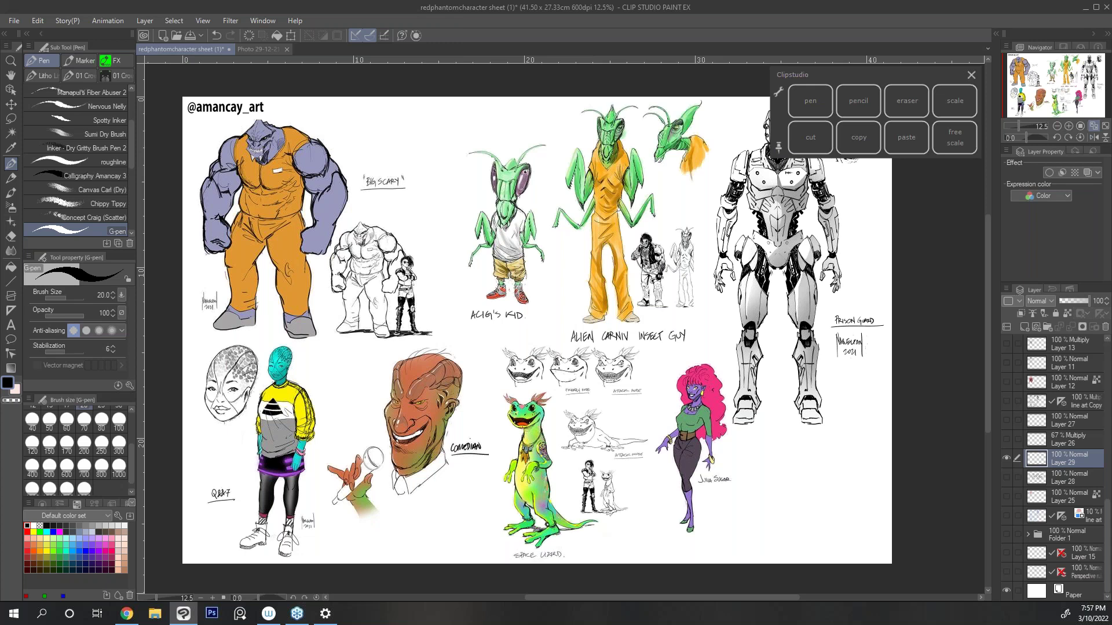
# Step: Zoom the Navigator in on the Q&7 alien design, then switch to the file browser for its sketch
pyautogui.click(1069, 127)
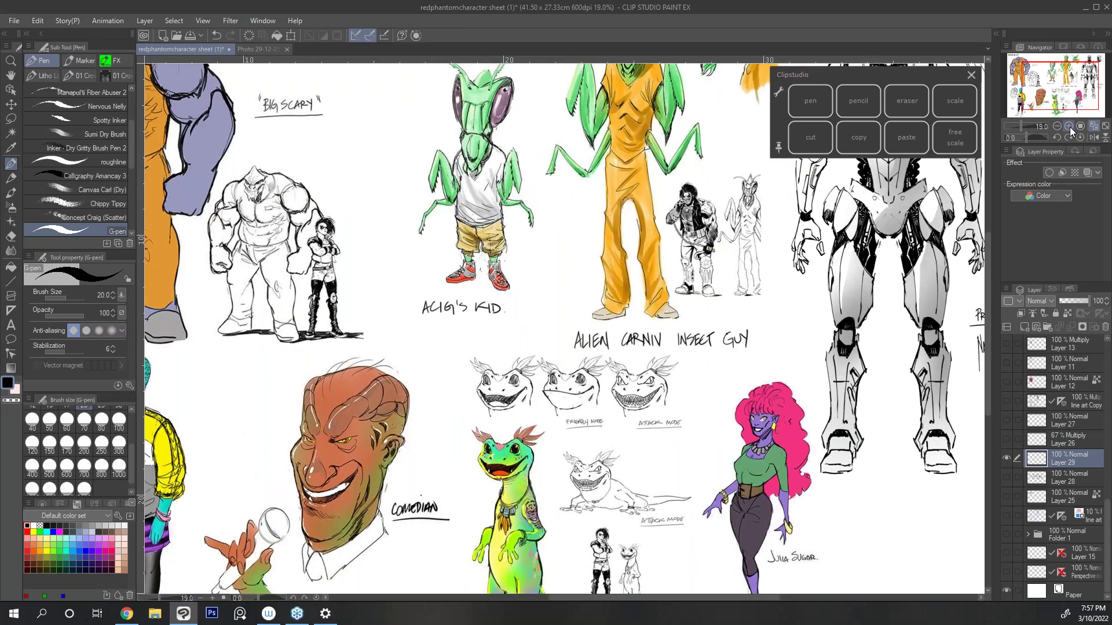
pyautogui.click(1069, 127)
pyautogui.click(1066, 126)
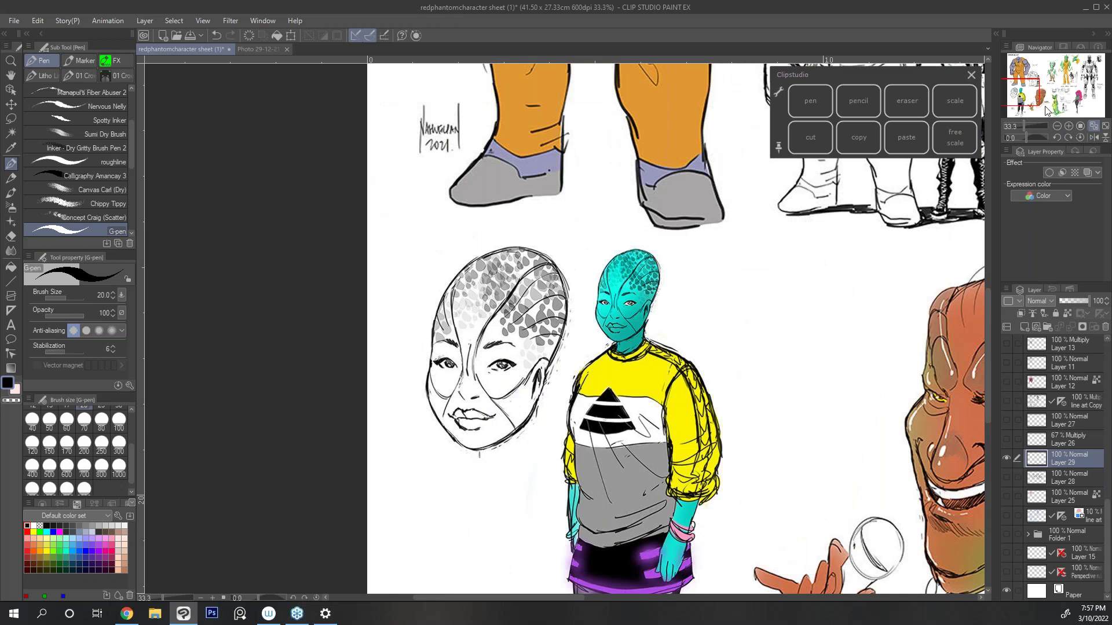
pyautogui.moveTo(1032, 96); pyautogui.dragTo(1036, 99)
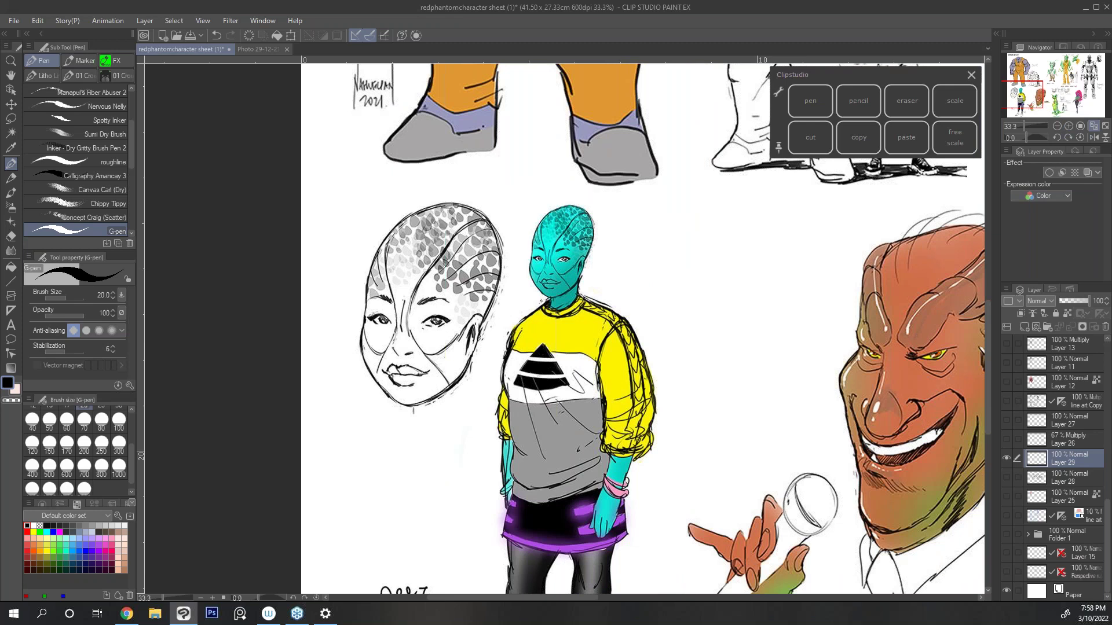
pyautogui.hotkey('alt', 'Tab')
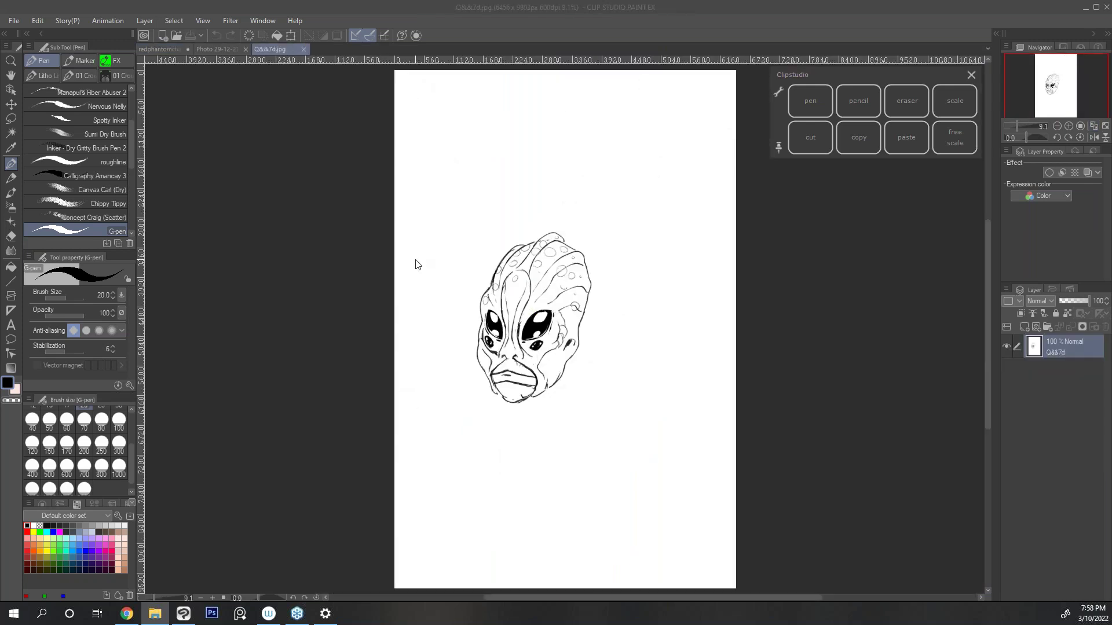
# Step: Zoom in on the alien head sketch, then return to the character sheet and pan it
pyautogui.click(1069, 127)
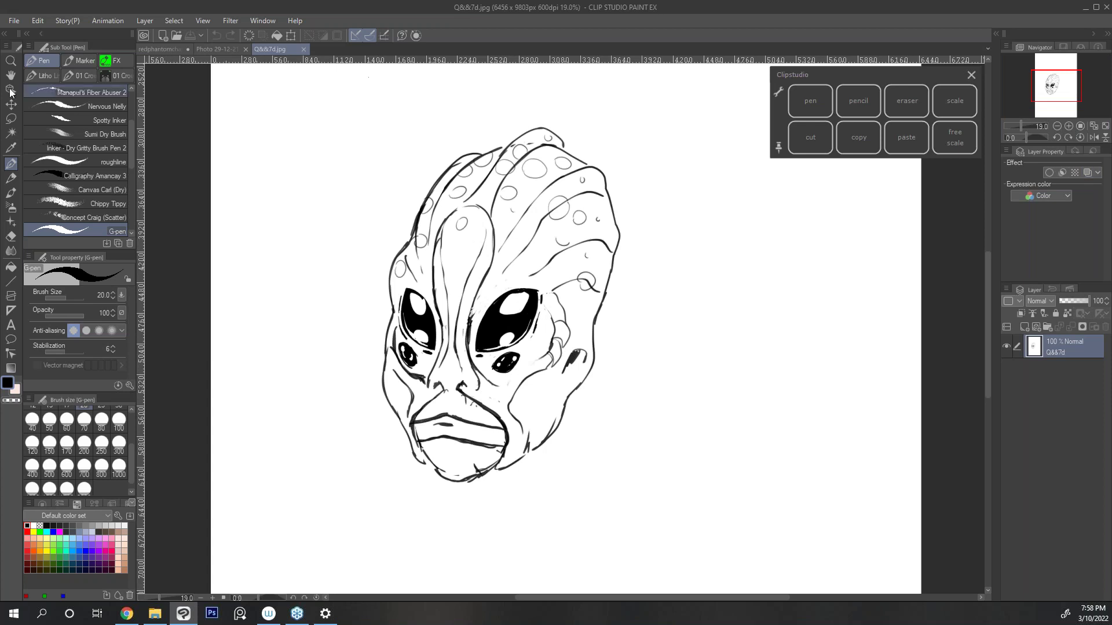
pyautogui.click(156, 50)
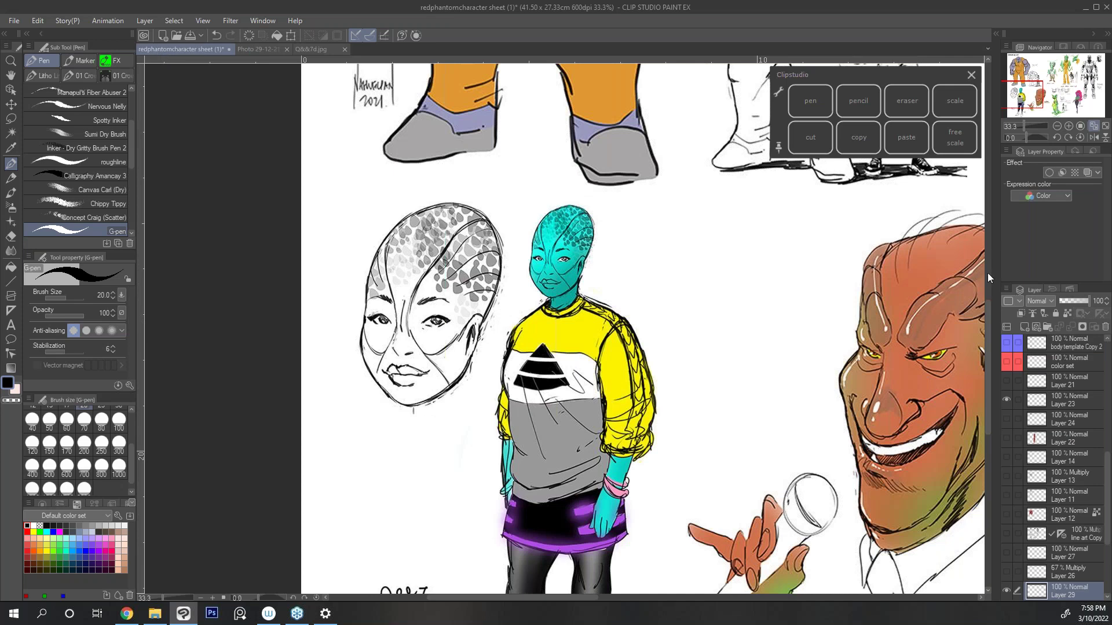
pyautogui.scroll(-2, 989, 322)
pyautogui.moveTo(988, 329)
pyautogui.mouseDown()
pyautogui.moveTo(993, 358)
pyautogui.moveTo(991, 328)
pyautogui.mouseUp()
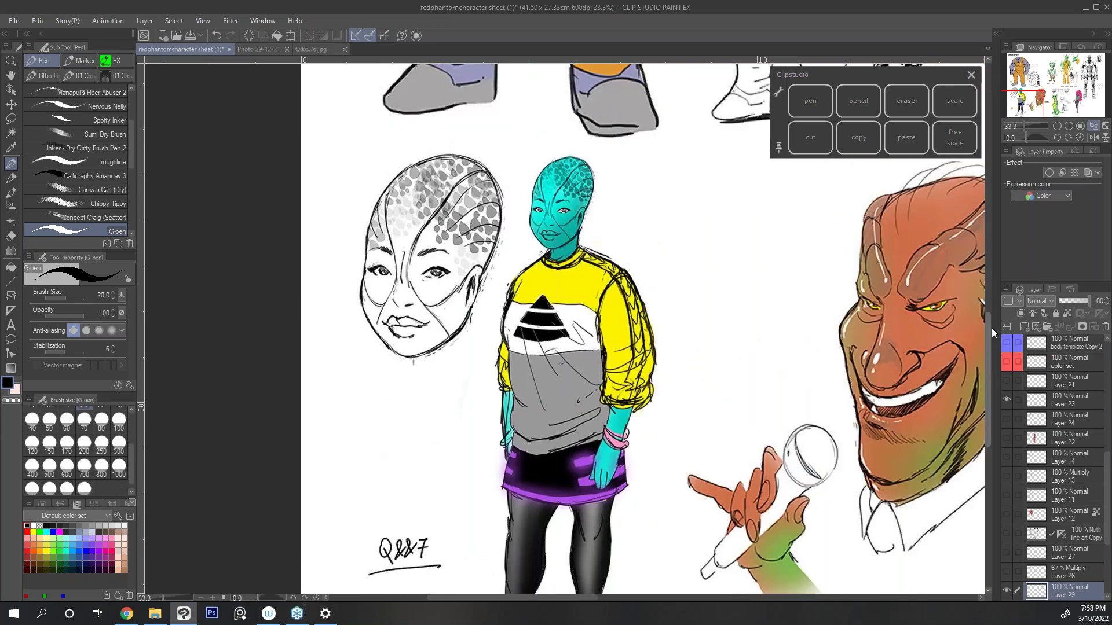
# Step: Recheck the Q&7 sketch, then zoom out on the character sheet to see more of it
pyautogui.click(315, 48)
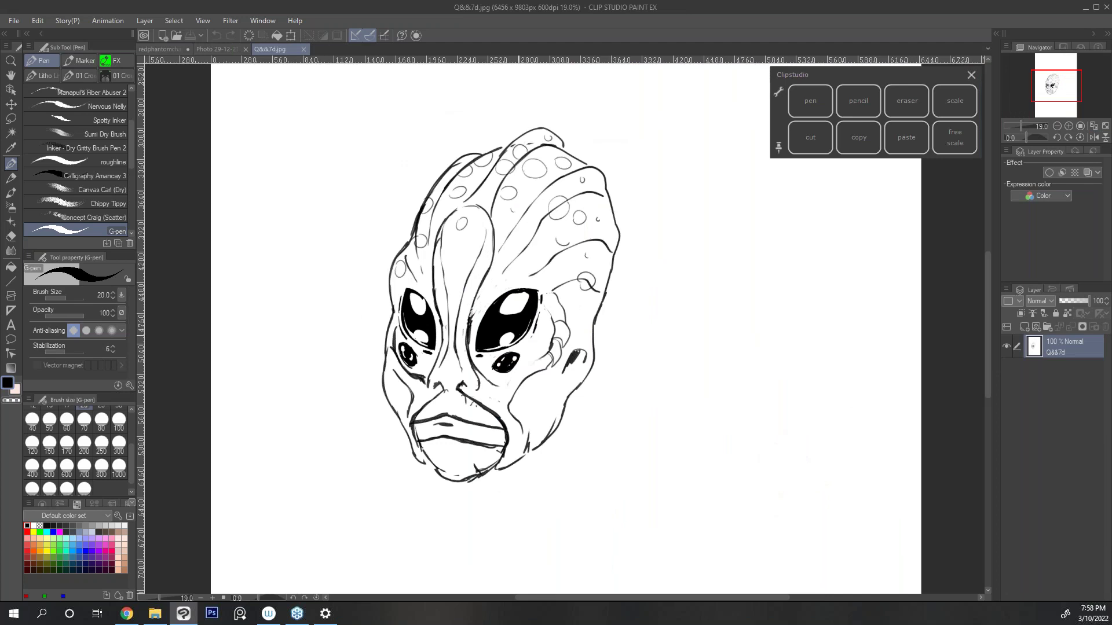
pyautogui.click(171, 49)
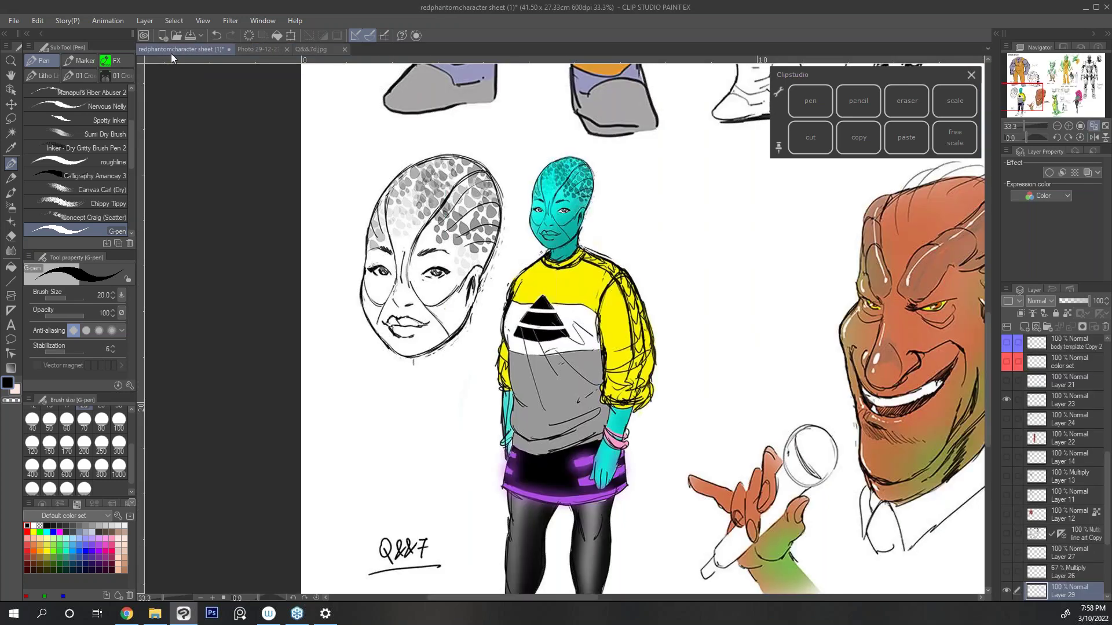
pyautogui.click(1058, 127)
pyautogui.click(1074, 98)
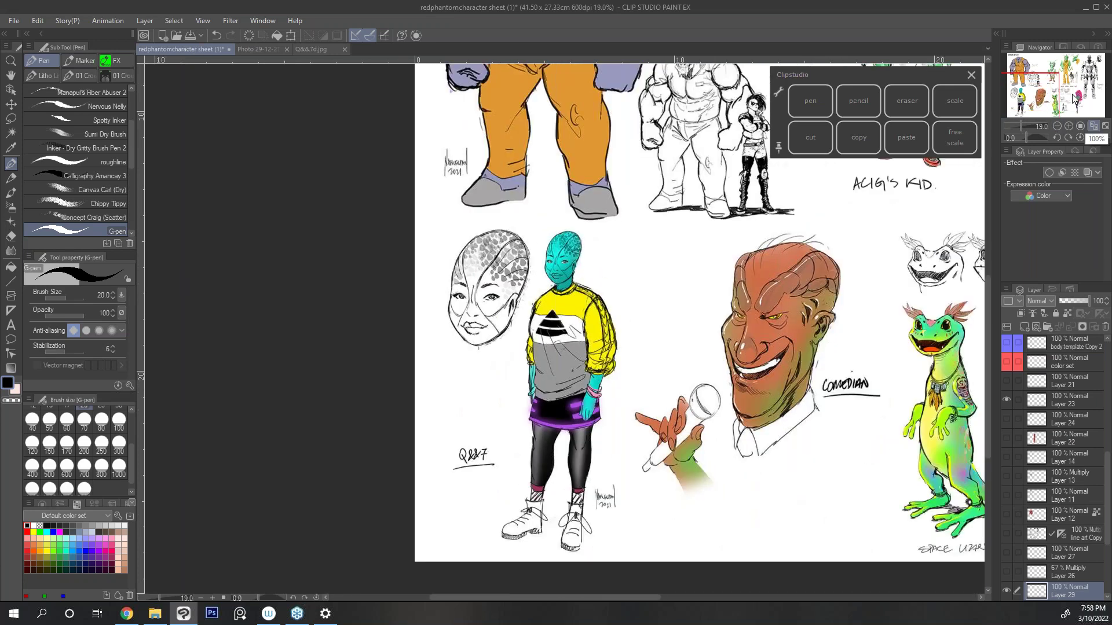
# Step: Bring the mantis and alien characters into view on the sheet
pyautogui.click(1061, 83)
pyautogui.moveTo(1061, 83); pyautogui.dragTo(1062, 80)
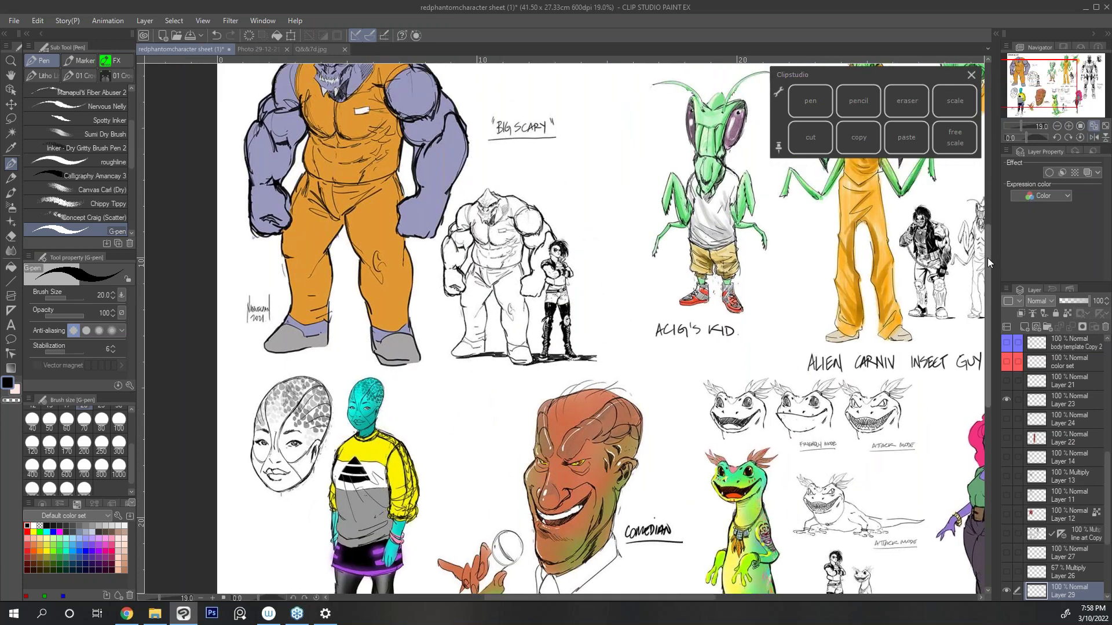
pyautogui.moveTo(988, 260); pyautogui.dragTo(987, 273)
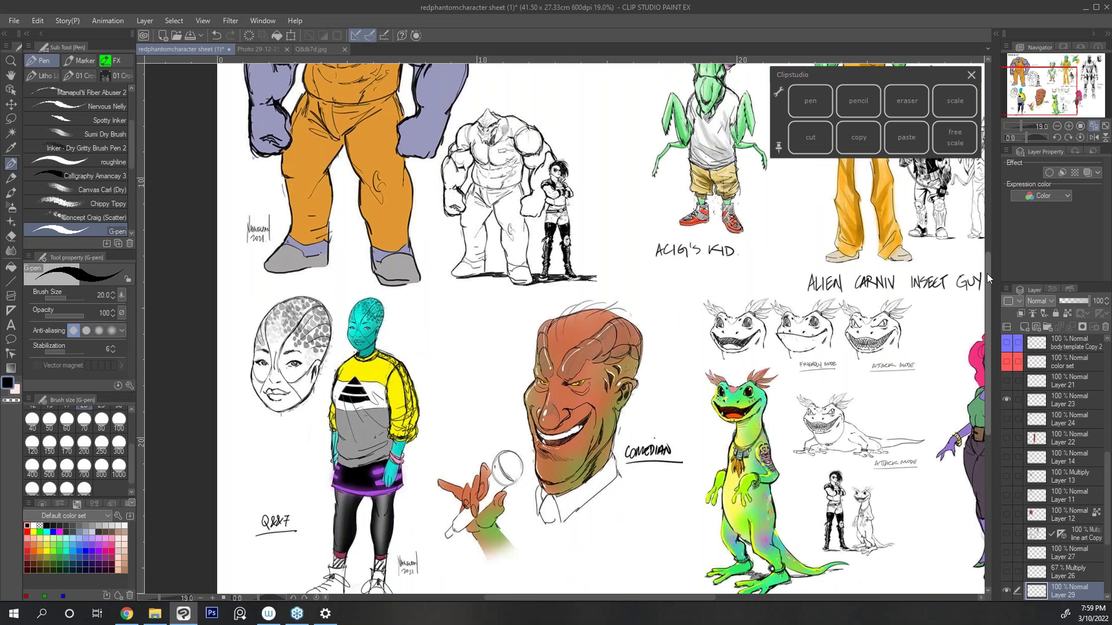
# Step: Zoom in on the comedian and lizard designs, zoom back out, then show the Q&7 sketch
pyautogui.click(1069, 126)
pyautogui.moveTo(1054, 98); pyautogui.dragTo(1057, 108)
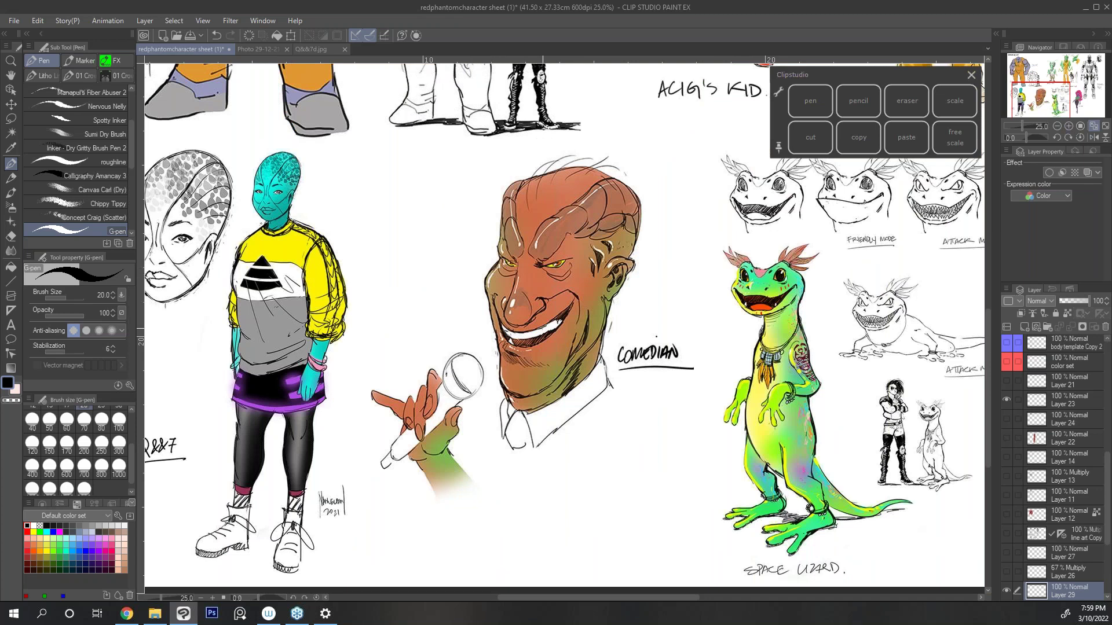
pyautogui.click(1057, 126)
pyautogui.moveTo(1050, 99); pyautogui.dragTo(1054, 86)
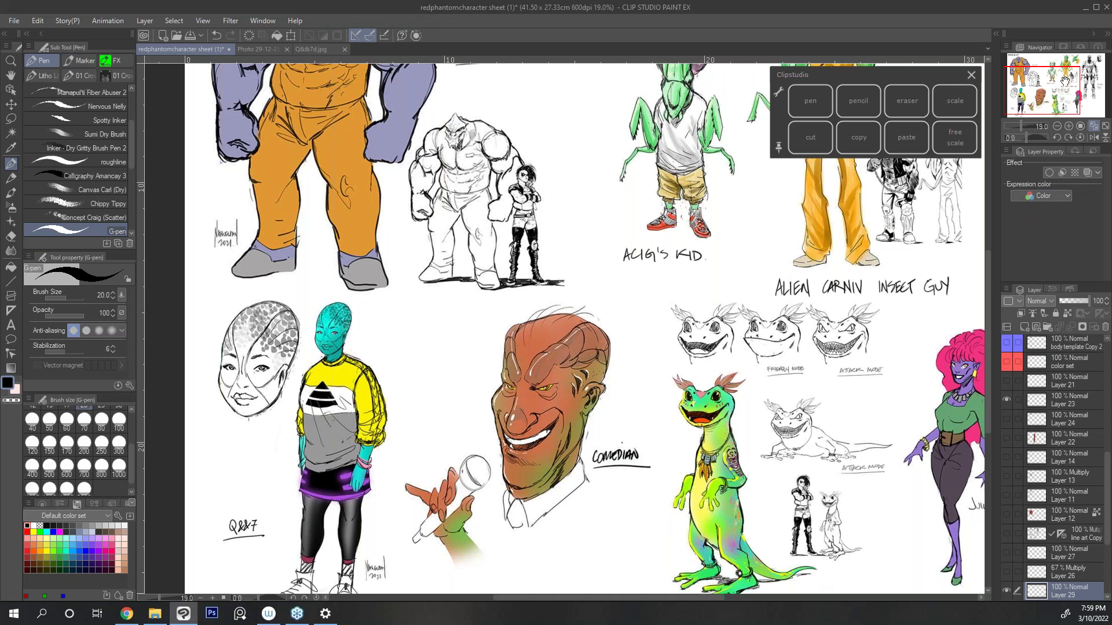
pyautogui.click(320, 50)
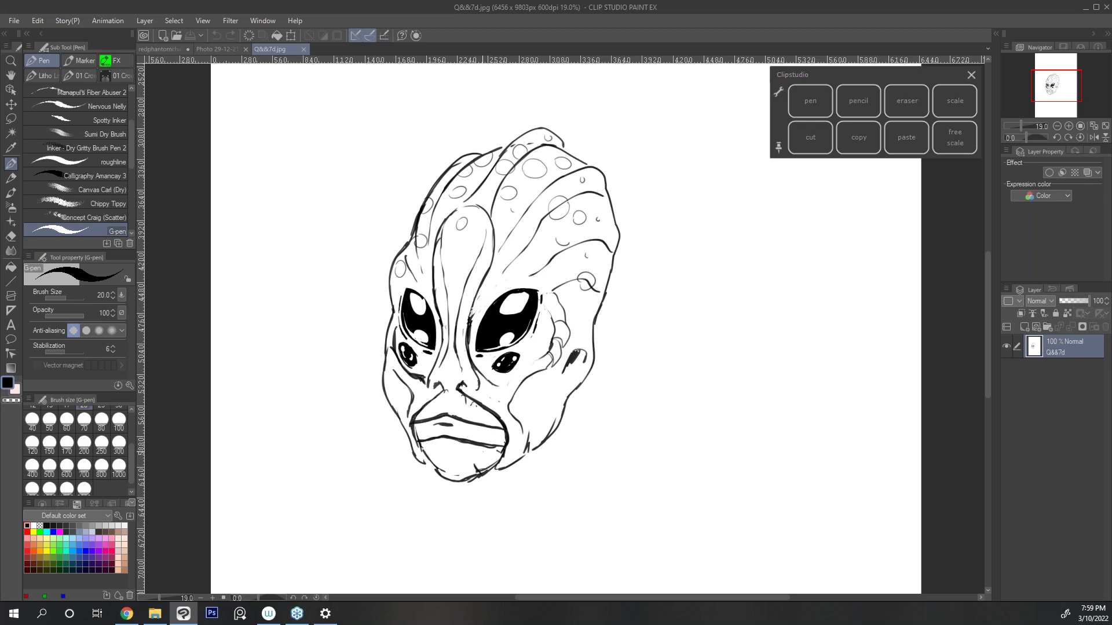
# Step: Compare the sheet with the Q&7 sketch, then zoom in on the Q&7 and Comedian designs
pyautogui.click(169, 47)
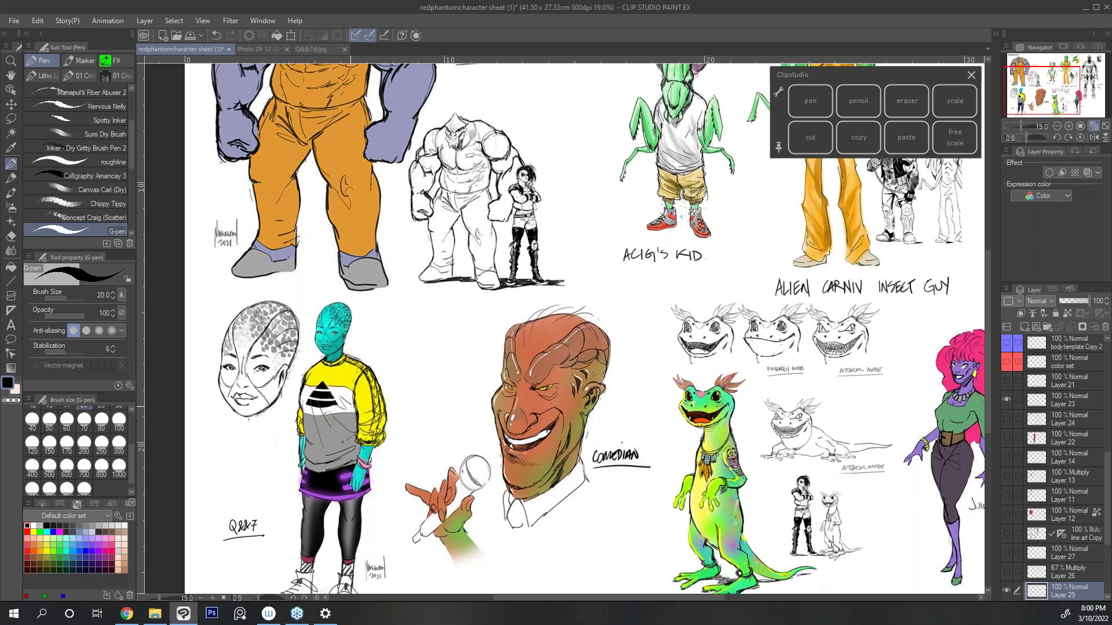
pyautogui.click(319, 51)
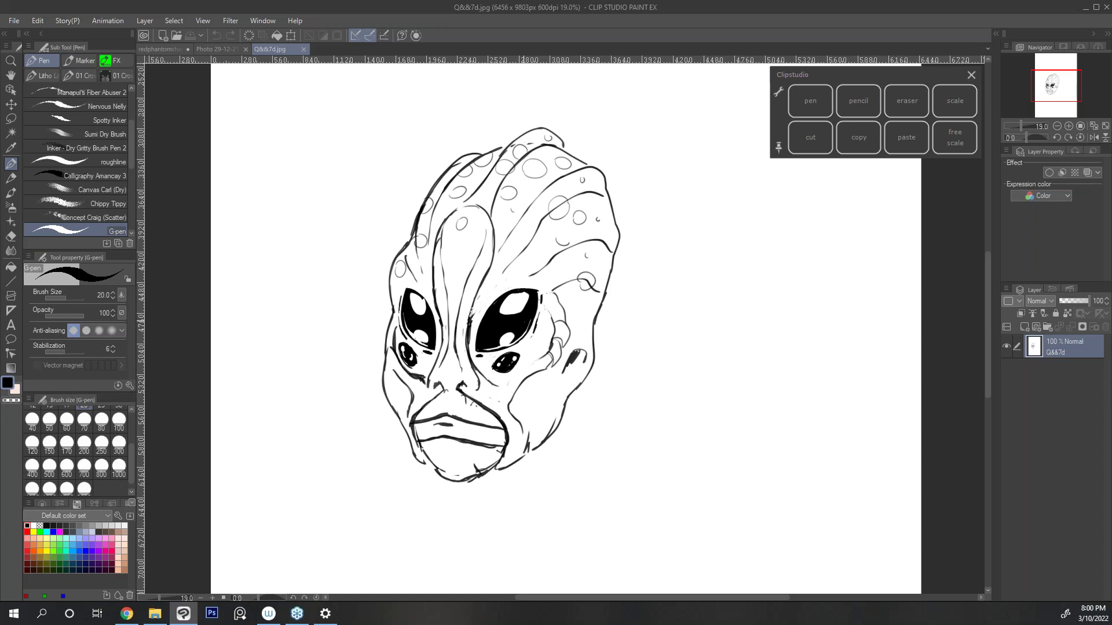
pyautogui.click(176, 50)
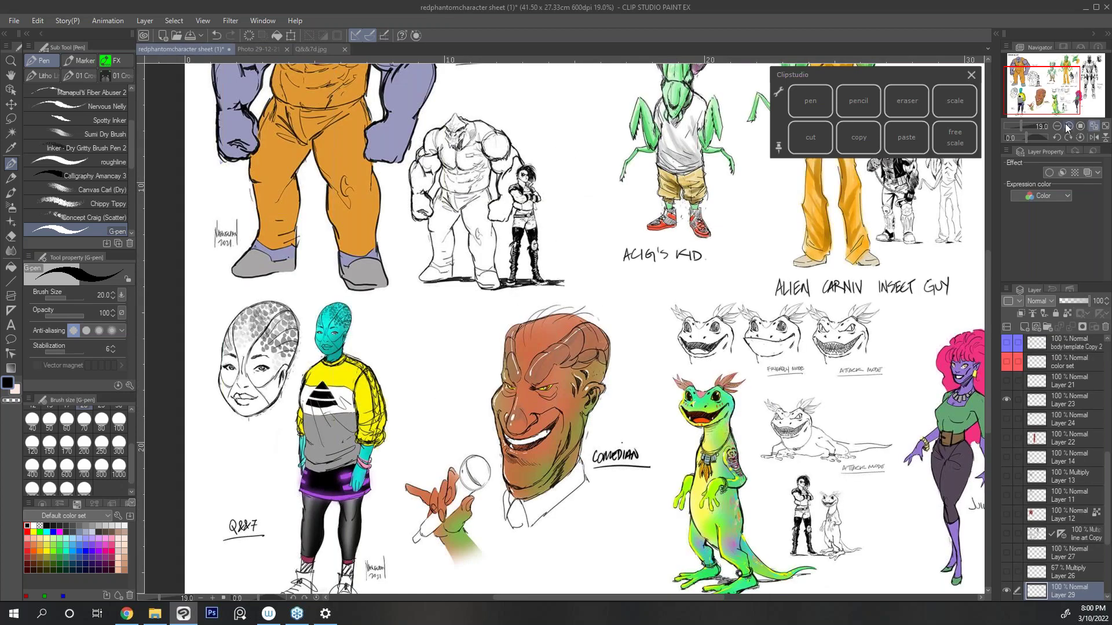
pyautogui.click(1066, 125)
pyautogui.moveTo(1043, 93); pyautogui.dragTo(1024, 97)
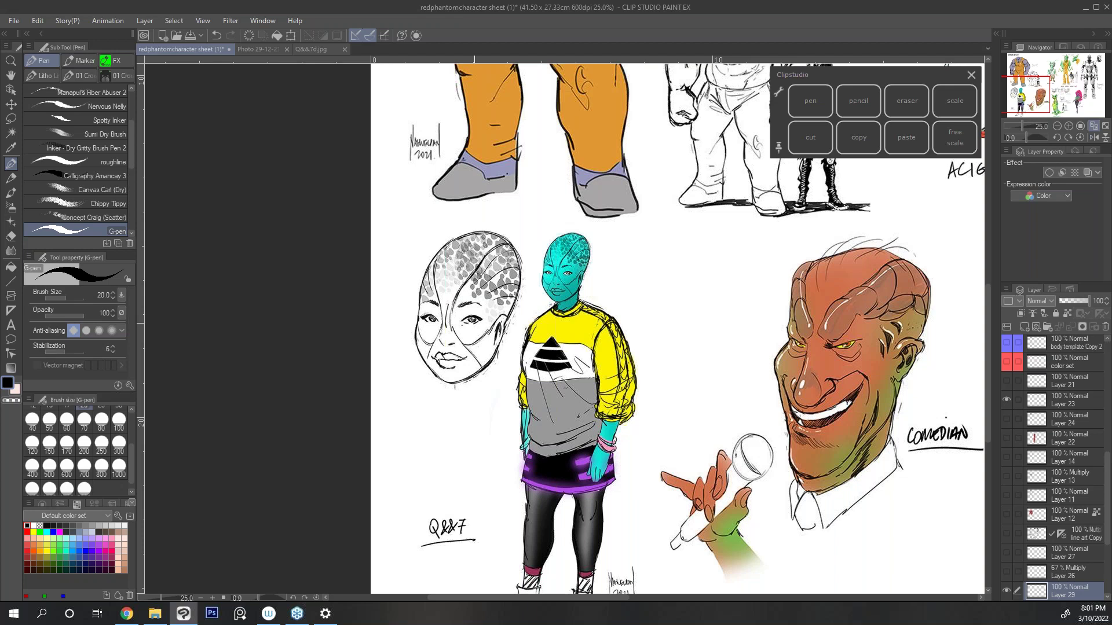
# Step: Fit the whole character sheet to the window and move the shortcut panel to the top-right
pyautogui.click(1094, 128)
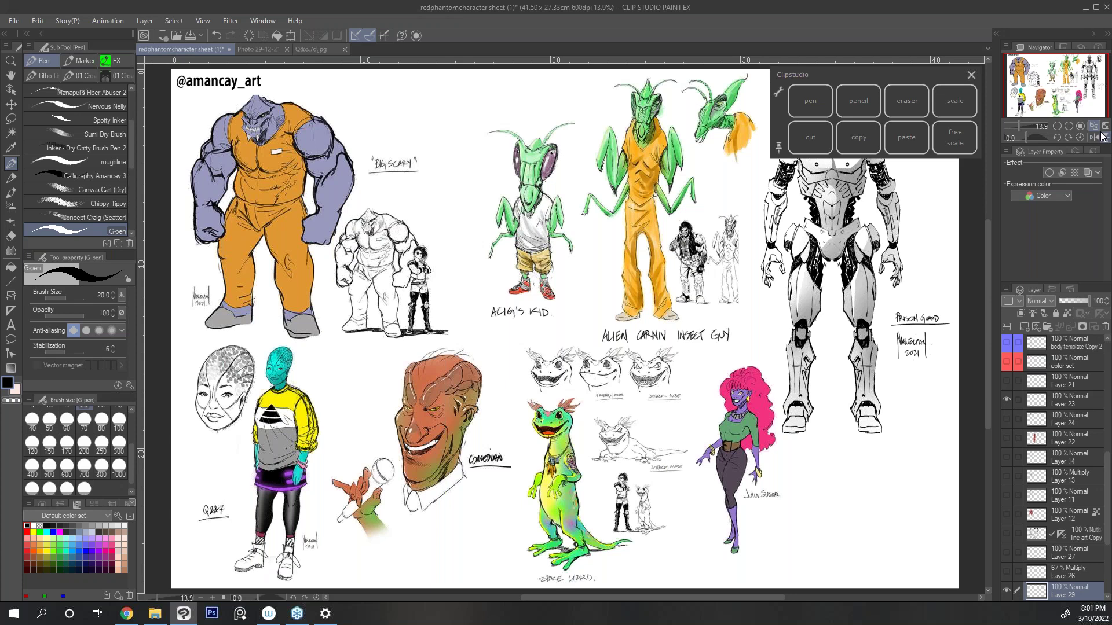
pyautogui.moveTo(914, 74); pyautogui.dragTo(1022, 64)
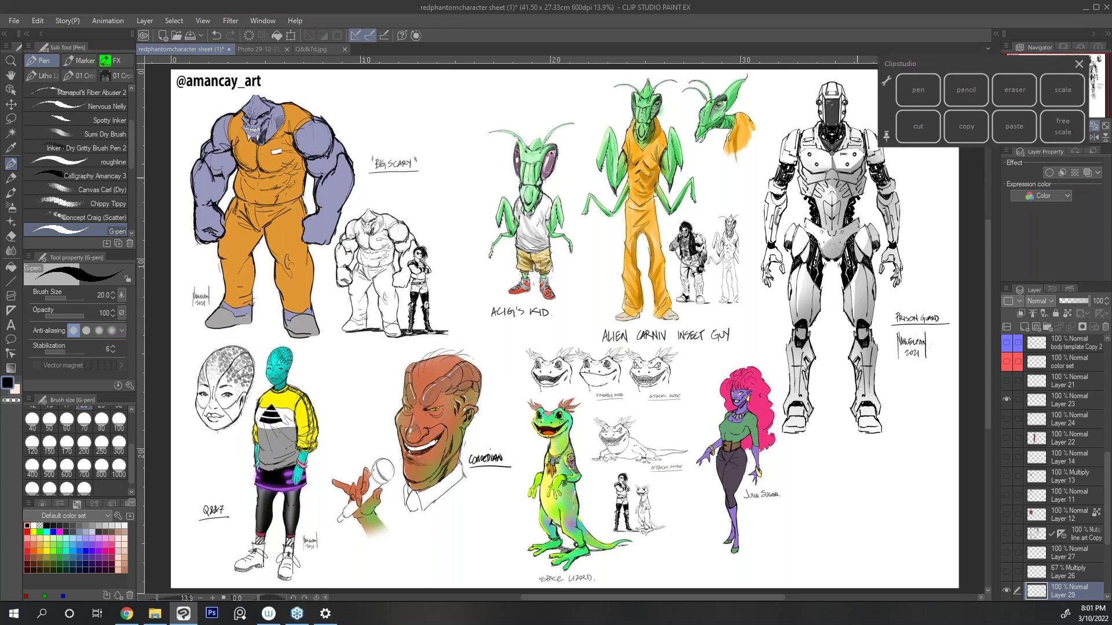